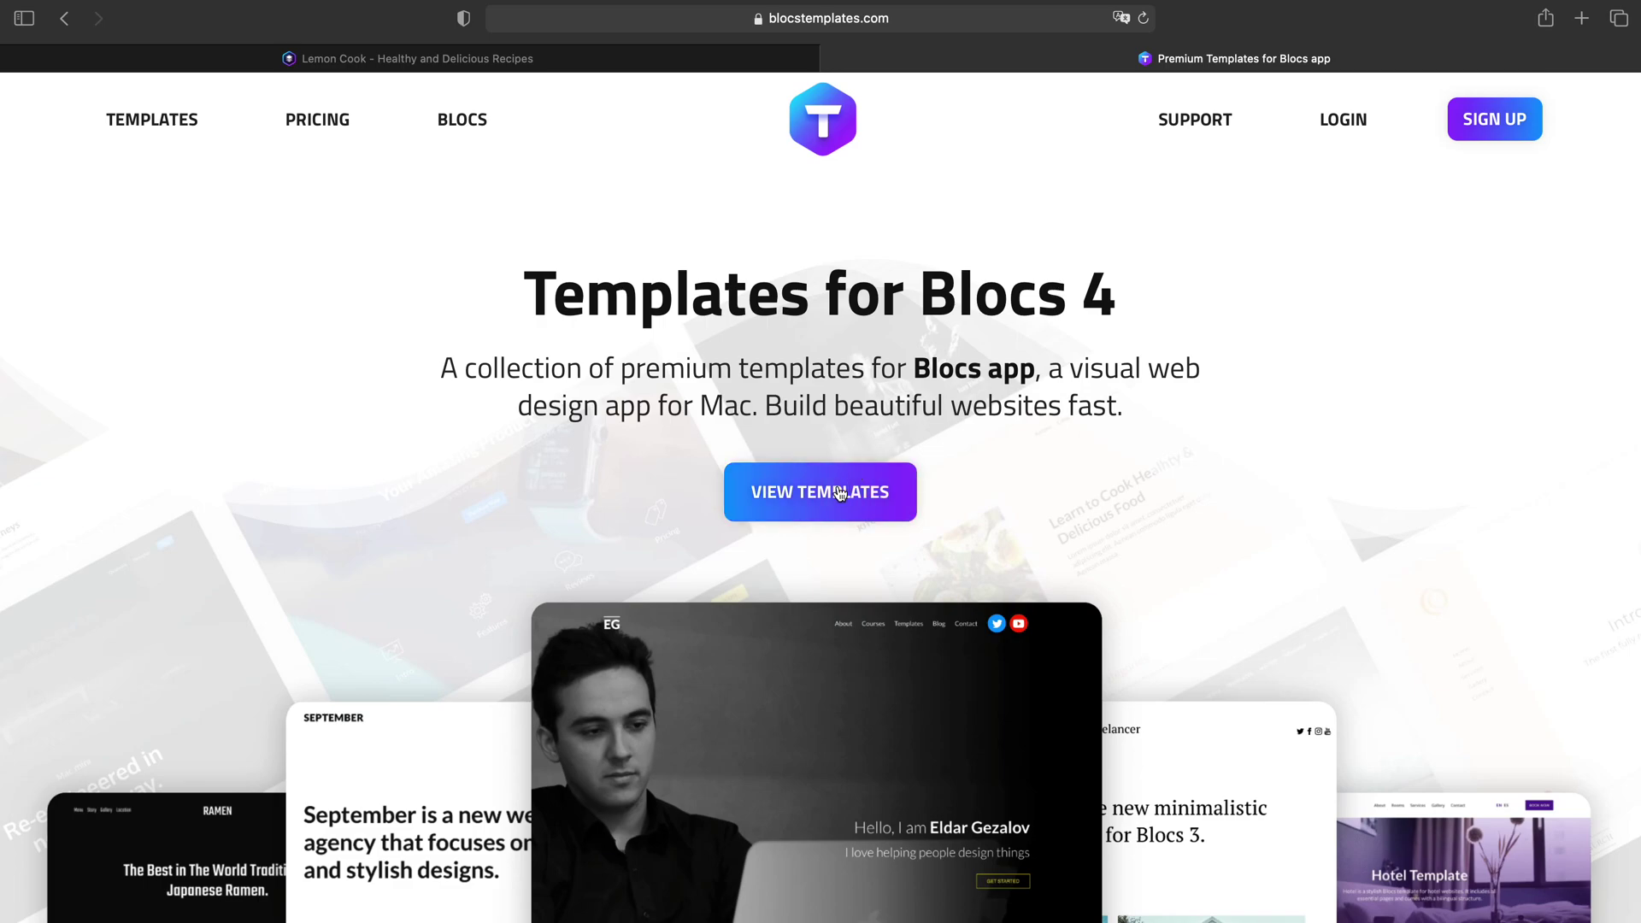
# Step: Scroll down to the Template Library and open the Creator template's details page
pyautogui.scroll(-4, 840, 487)
pyautogui.scroll(-15, 838, 483)
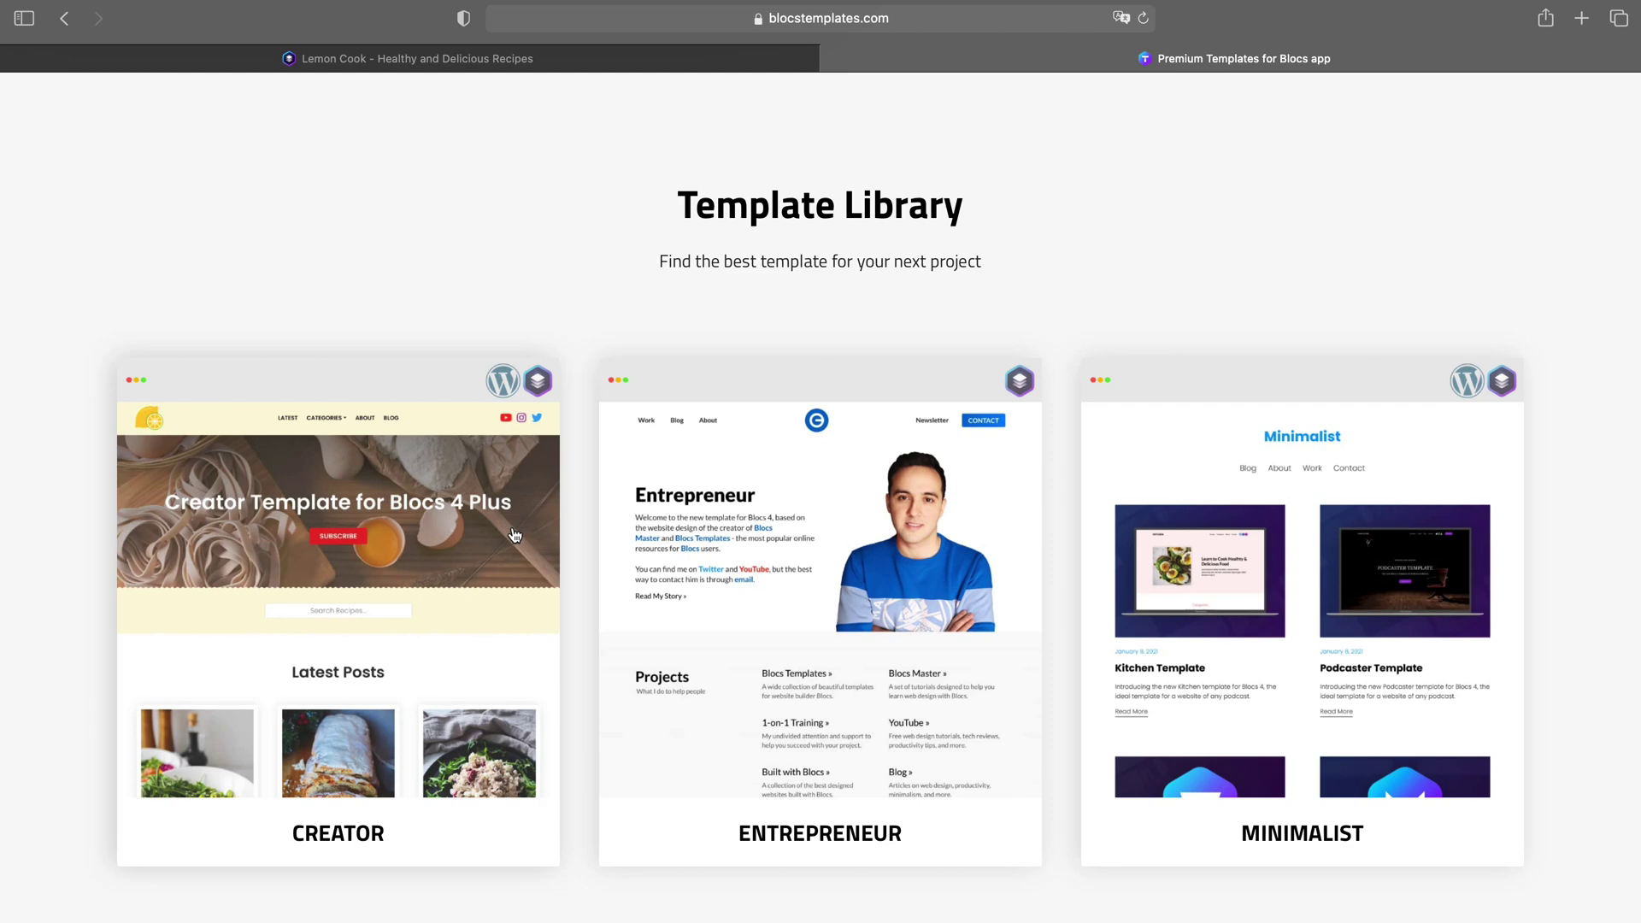
pyautogui.click(452, 534)
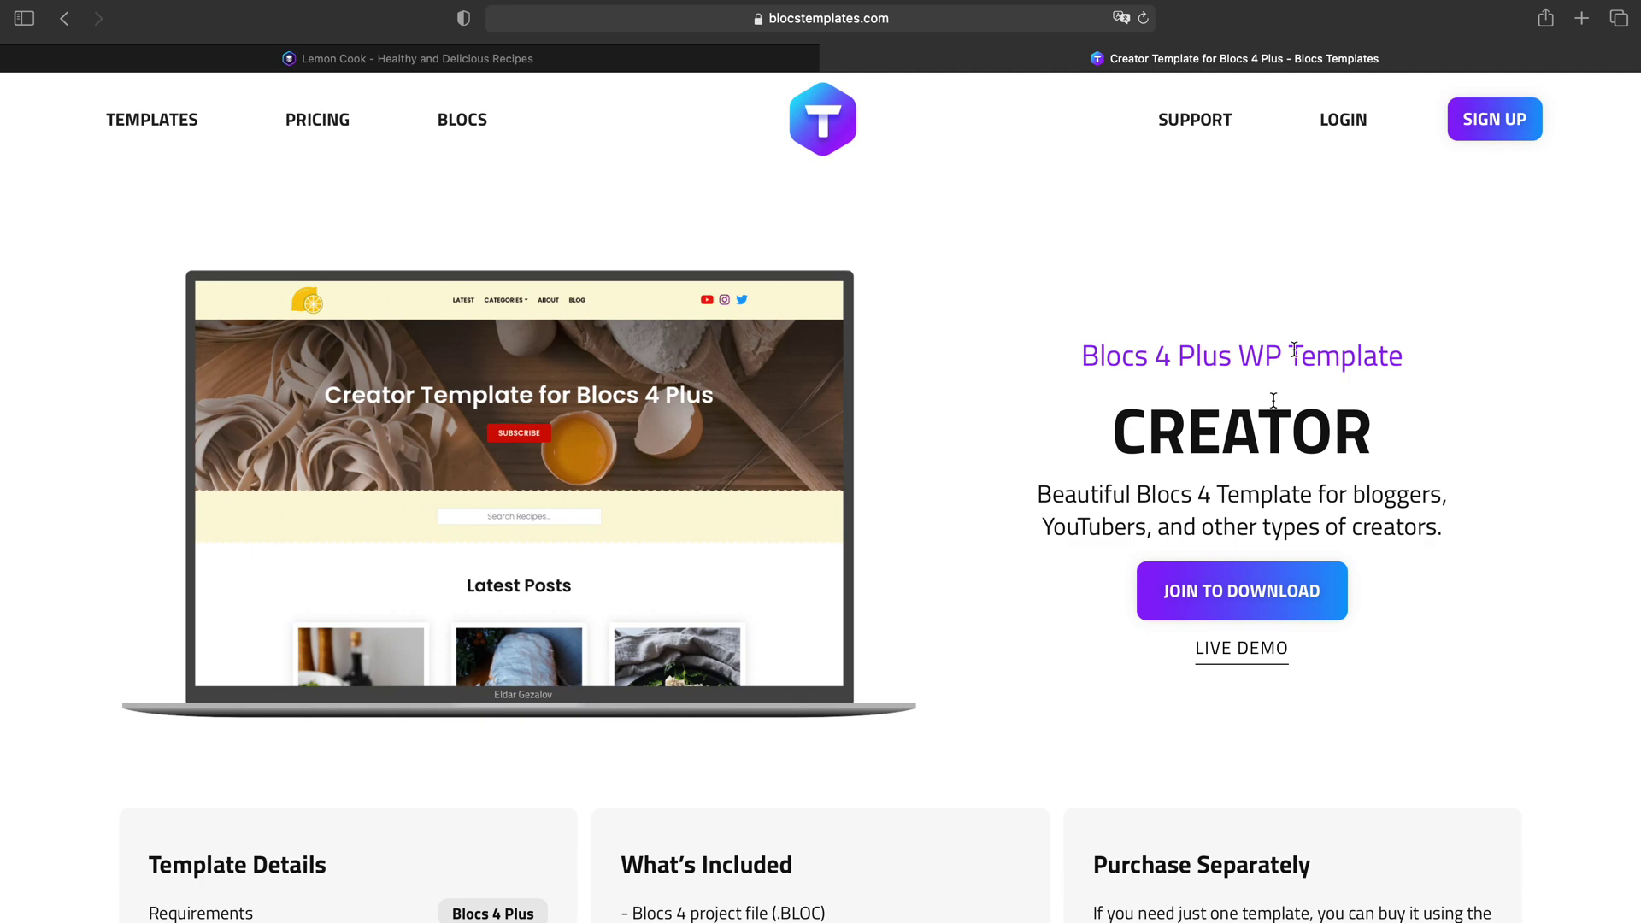
# Step: Open the Creator template's live demo and scroll through it
pyautogui.click(1250, 653)
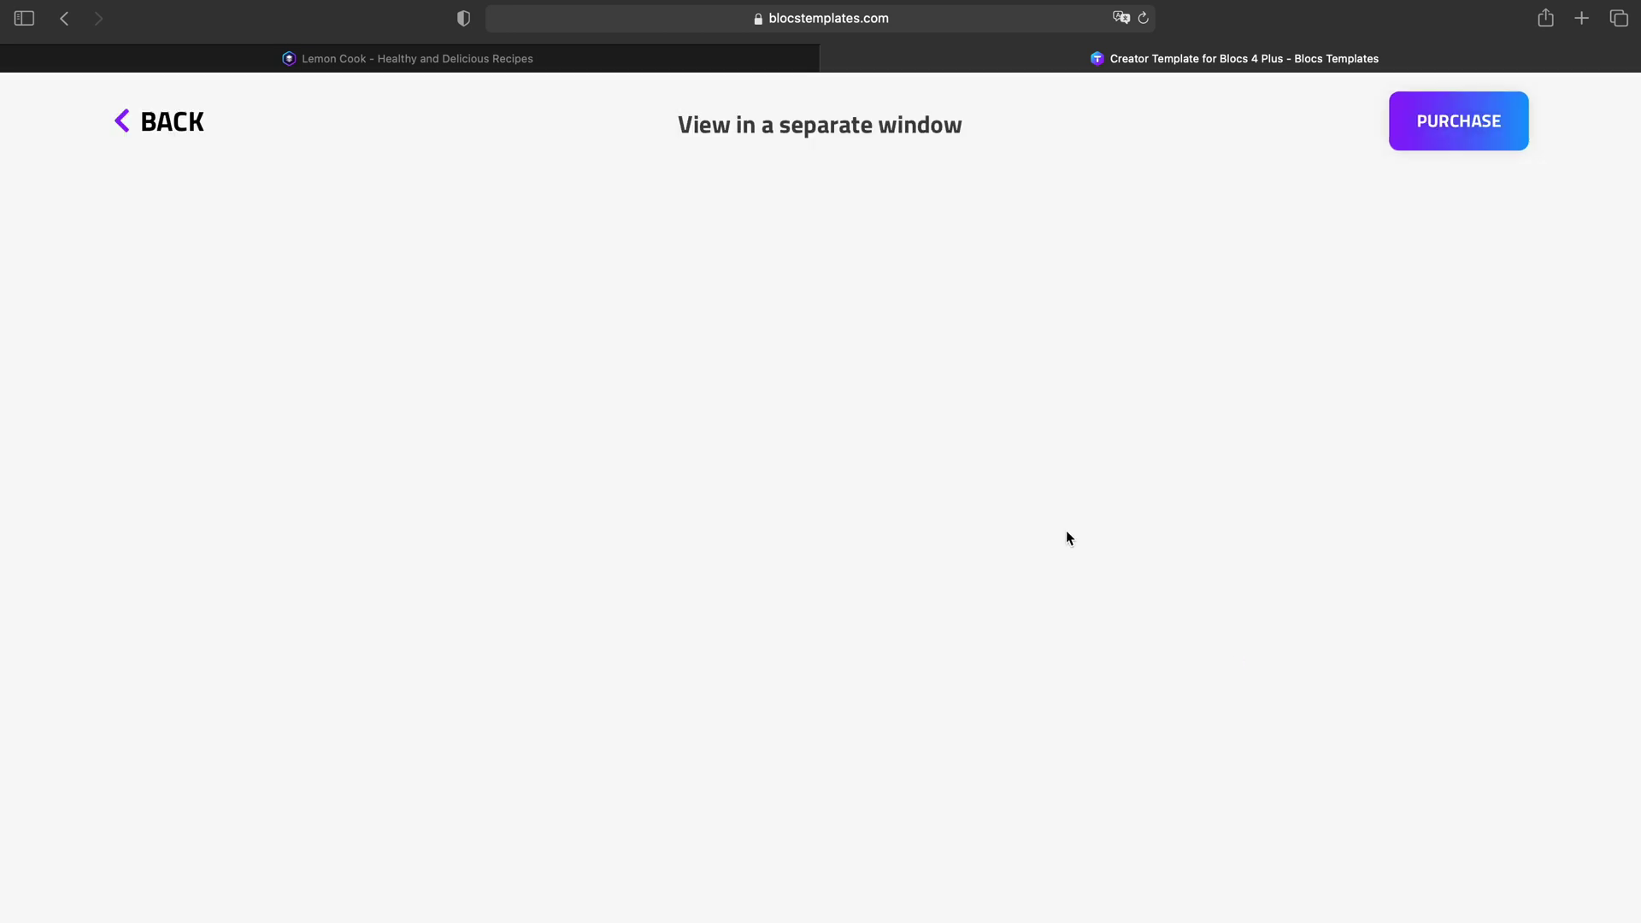
pyautogui.scroll(-7, 993, 530)
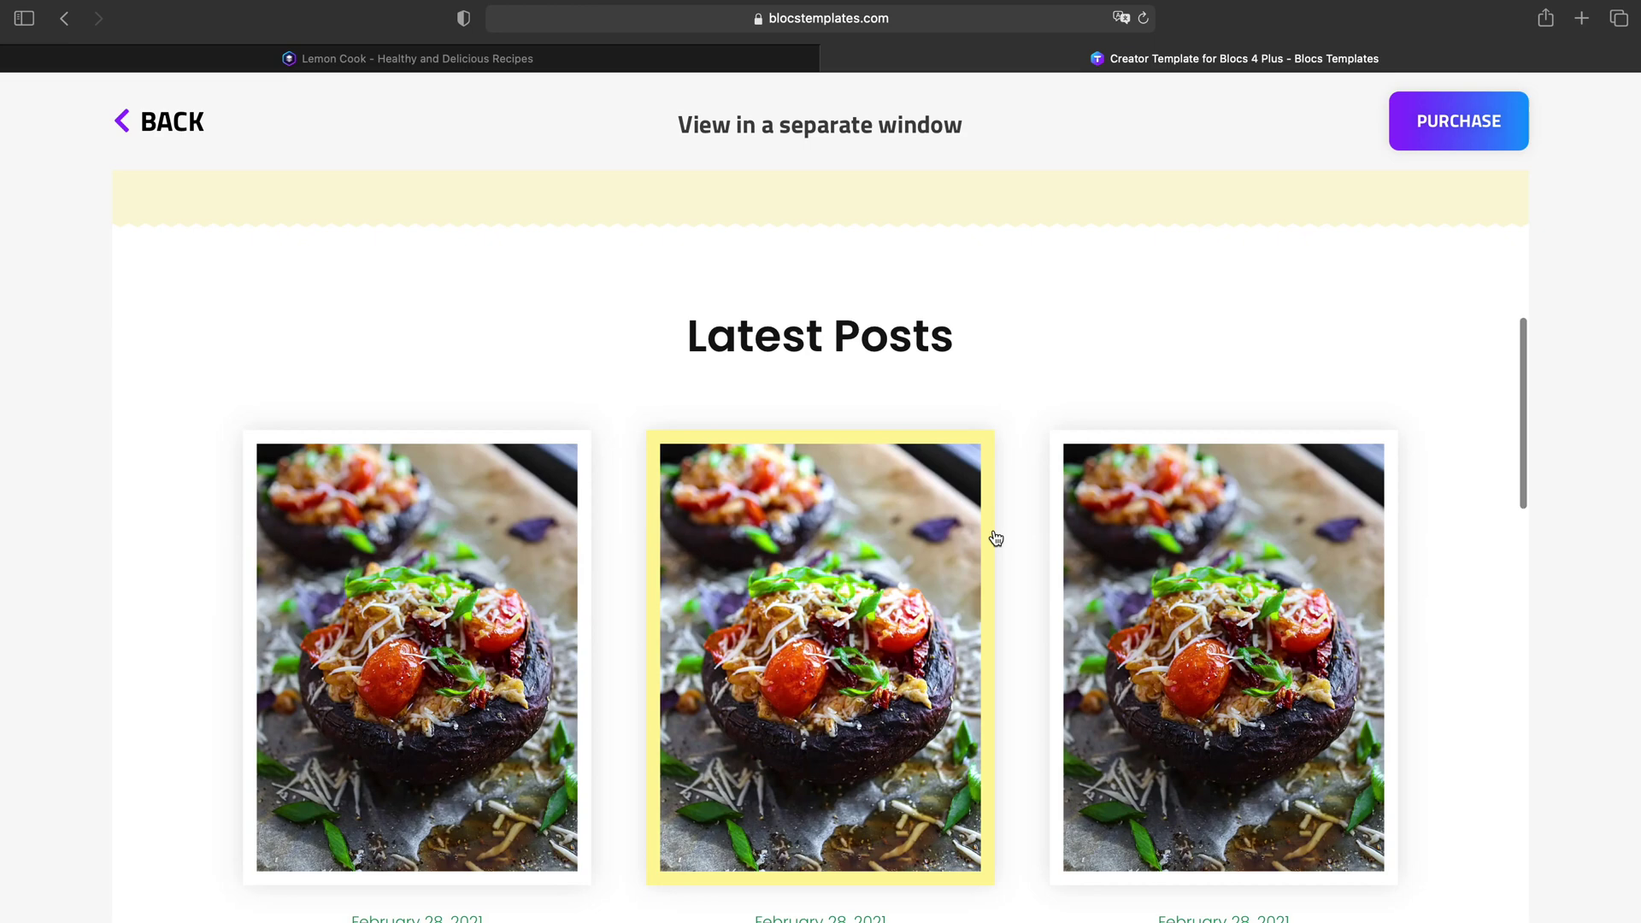
pyautogui.scroll(7, 993, 530)
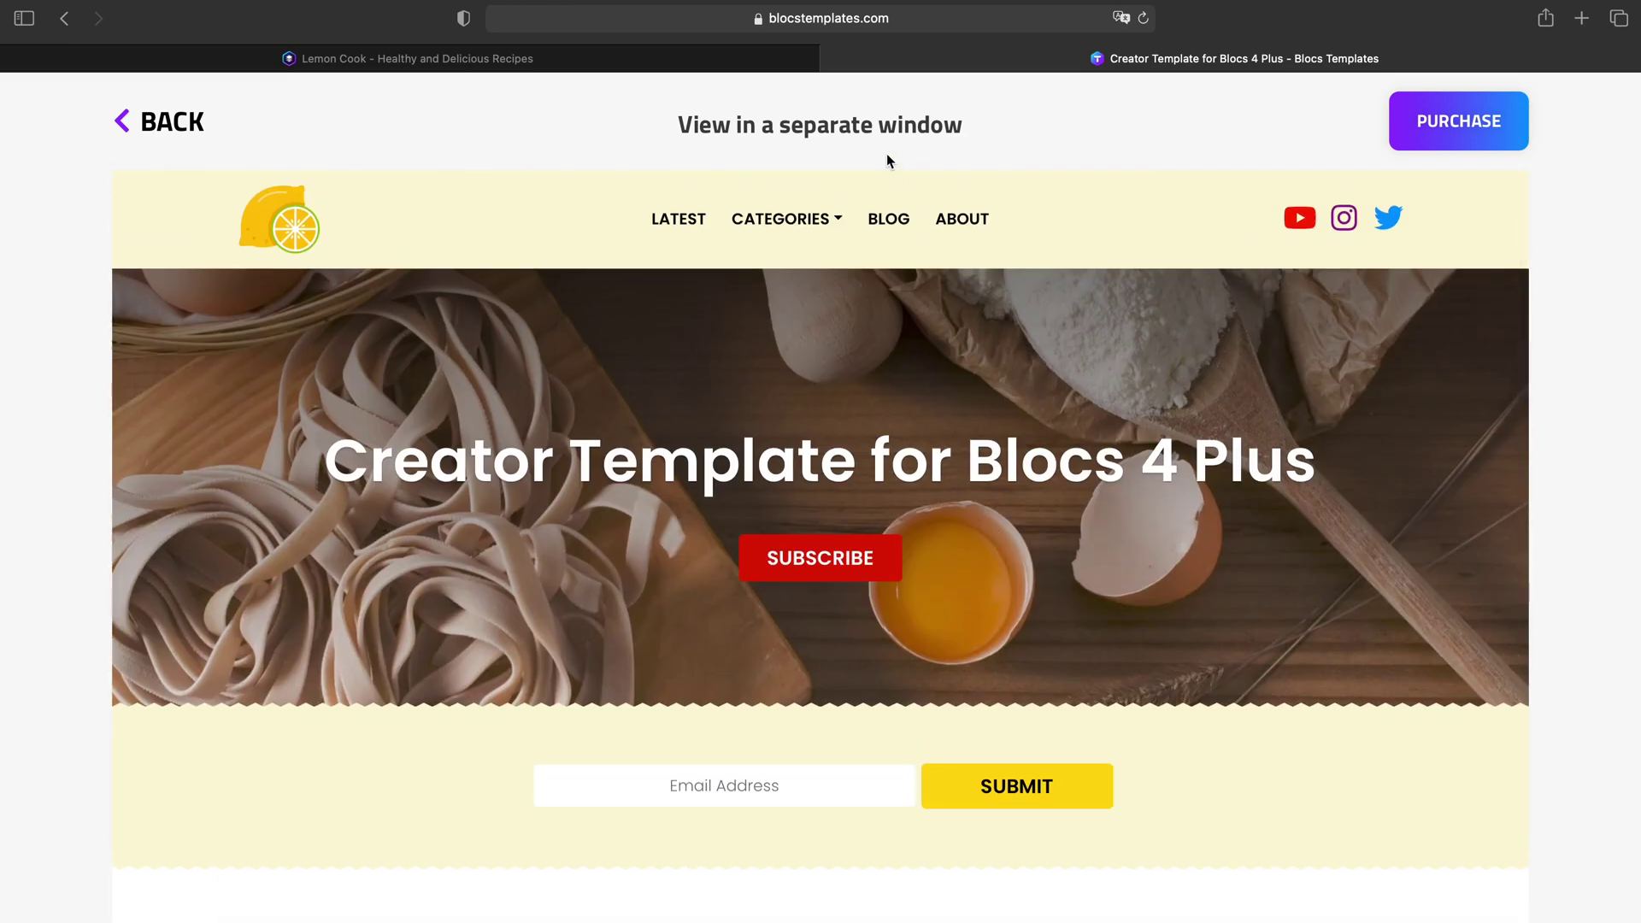
# Step: View the Creator demo full-width in a separate window, then close that preview
pyautogui.click(810, 126)
pyautogui.scroll(-8, 963, 274)
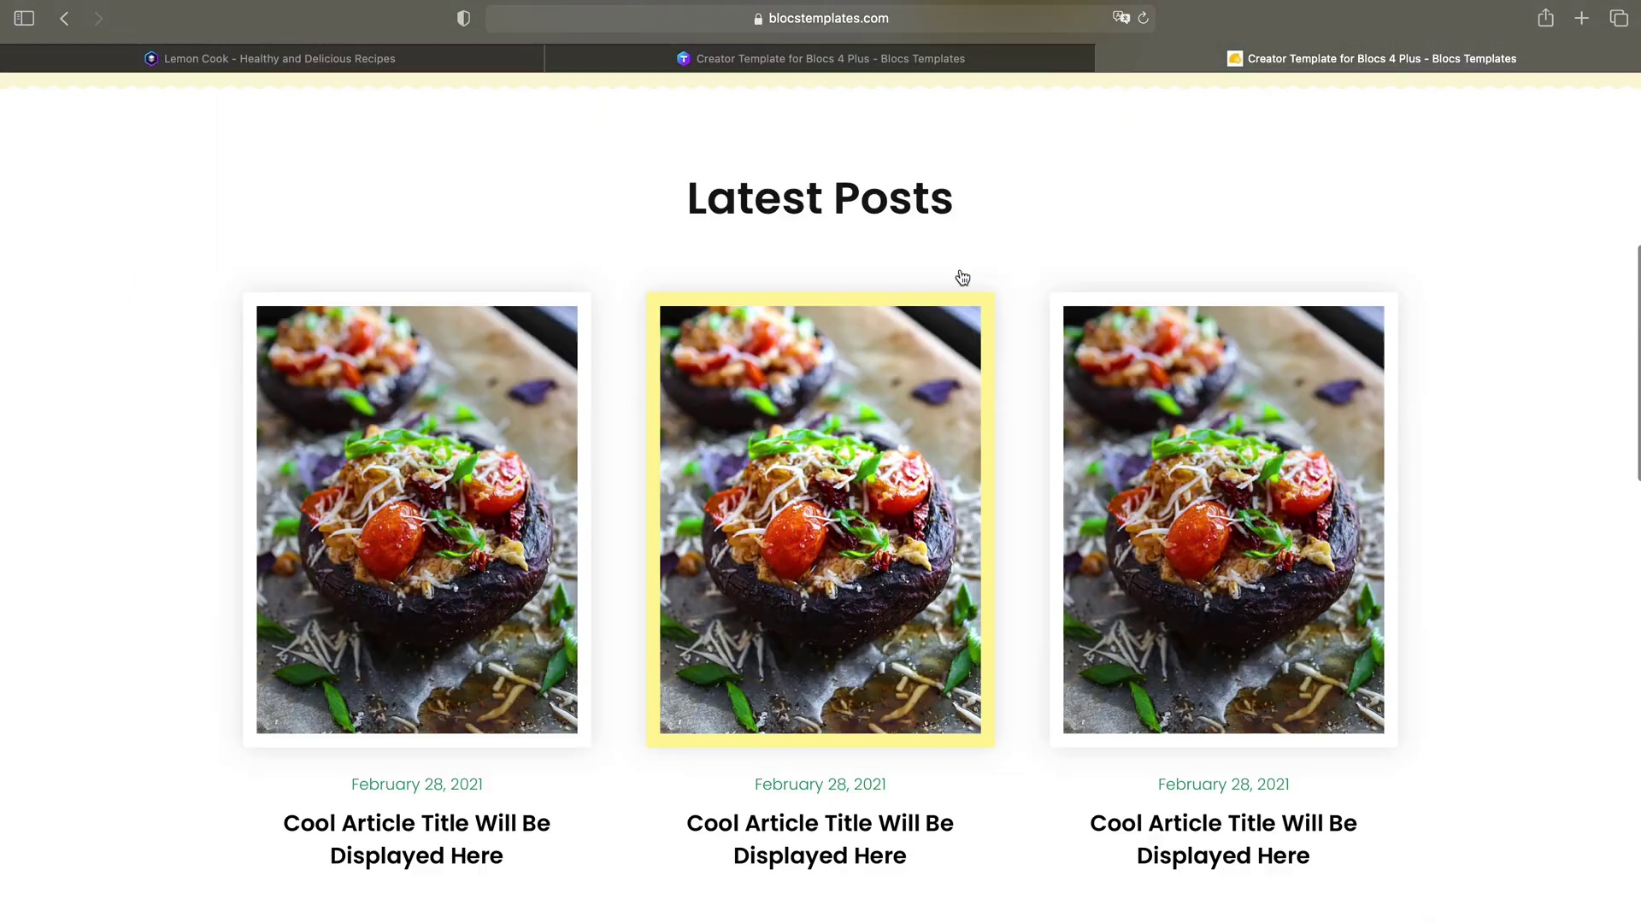
pyautogui.scroll(8, 961, 270)
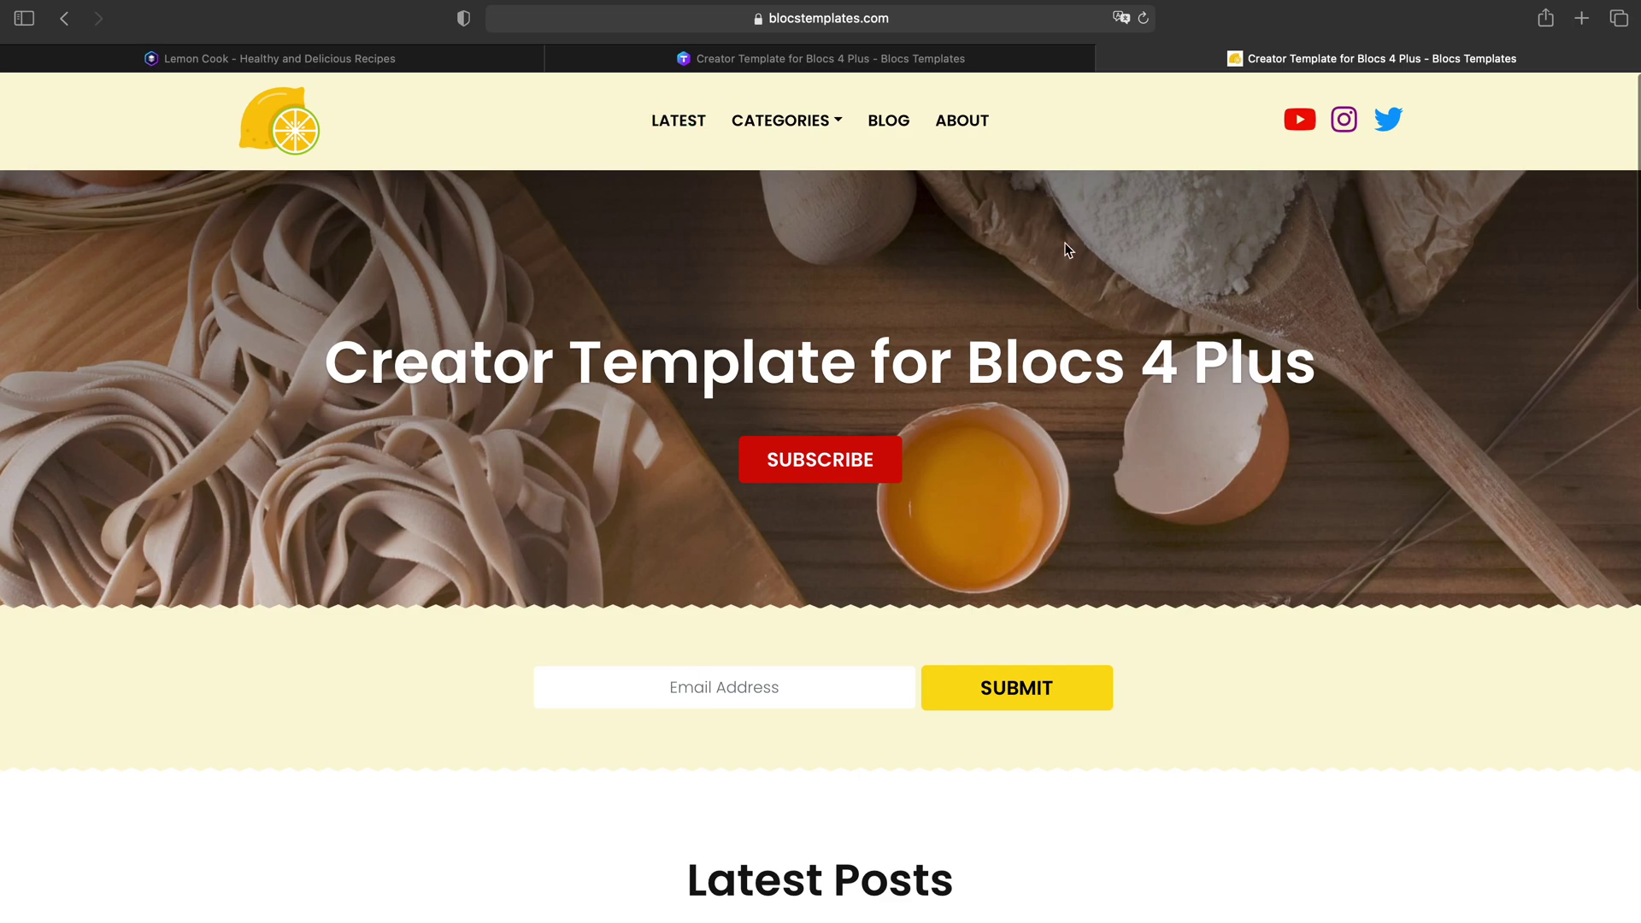
pyautogui.scroll(-10, 1068, 249)
pyautogui.scroll(10, 1068, 249)
pyautogui.click(1108, 59)
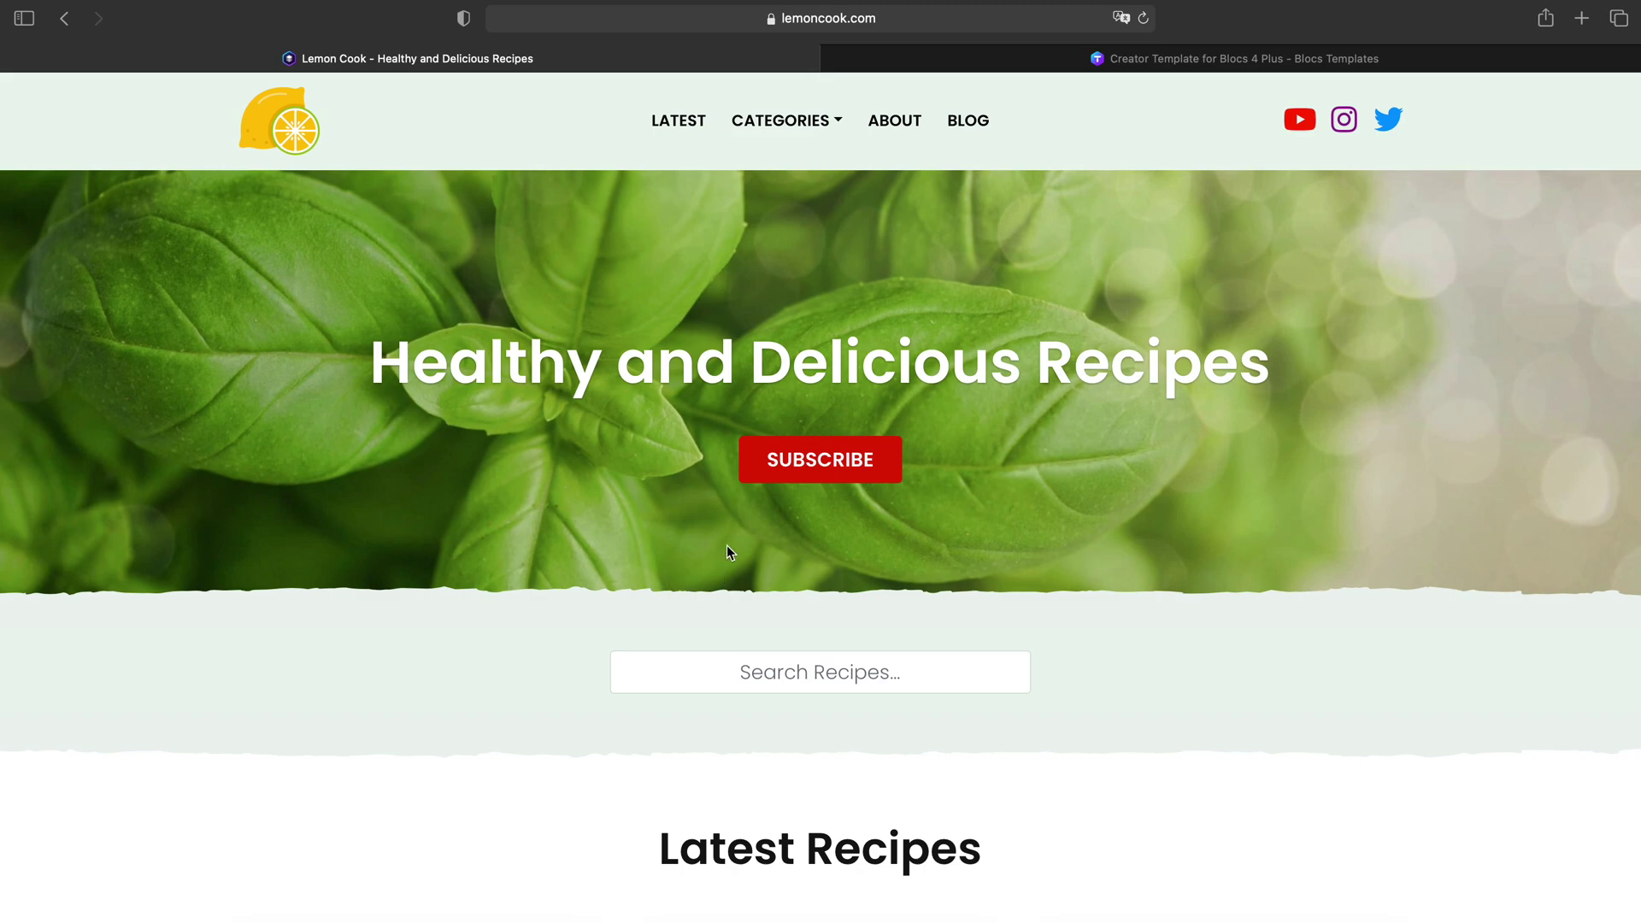
# Step: On the project desktop, check the six page files in the BEX files folder, then return
pyautogui.hotkey('ctrl', 'Left')
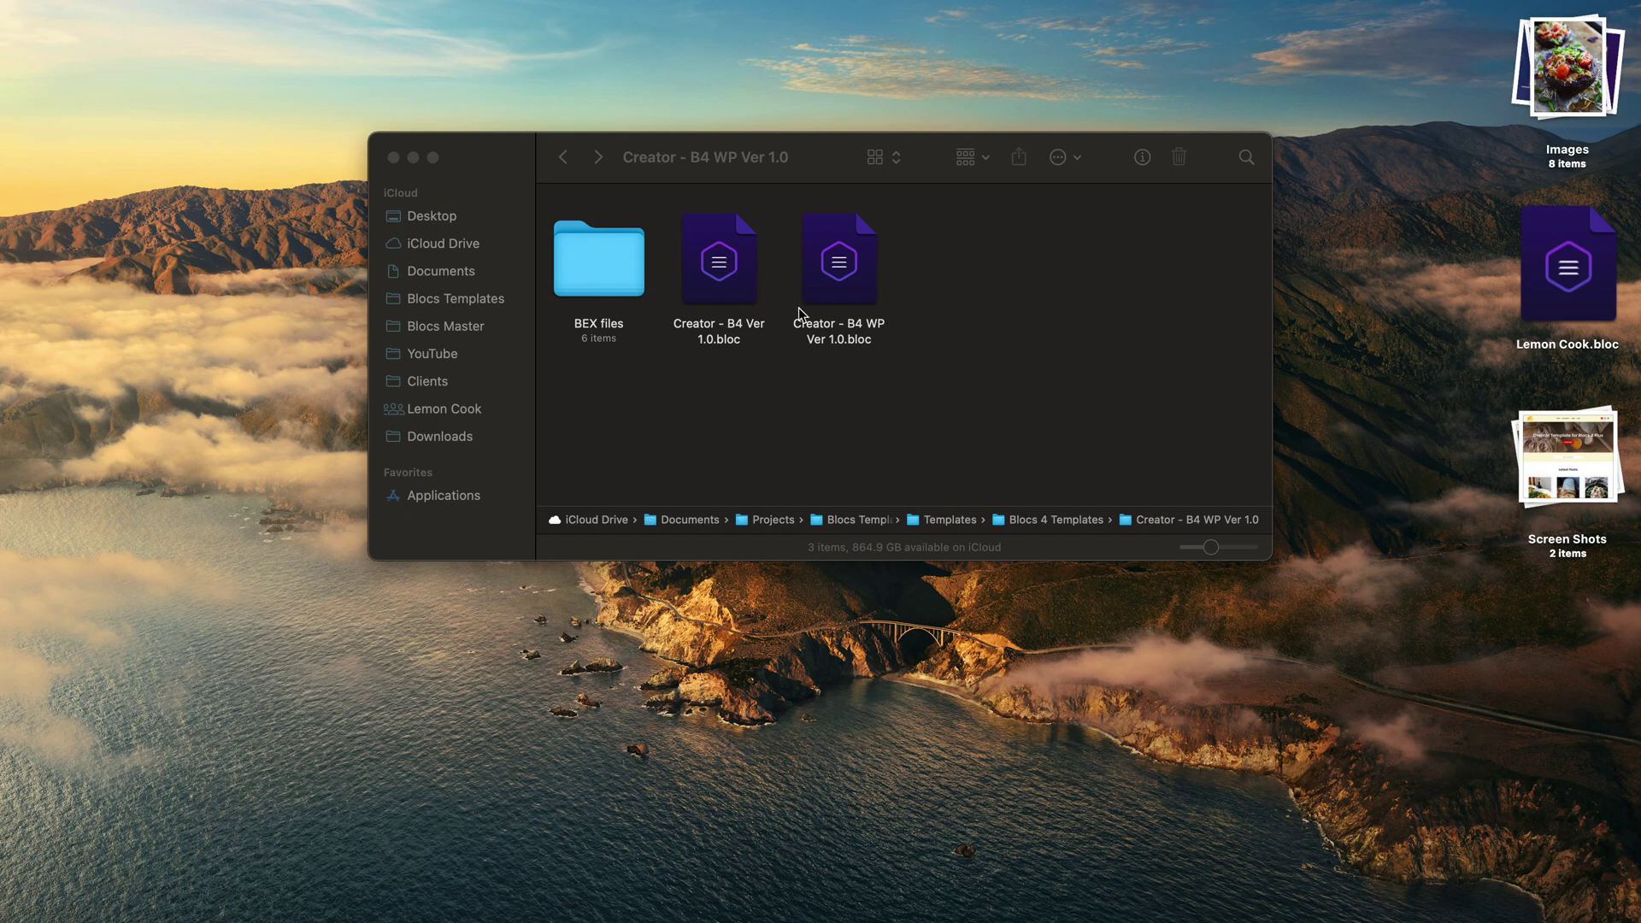
pyautogui.moveTo(895, 387); pyautogui.dragTo(684, 222)
pyautogui.click(697, 358)
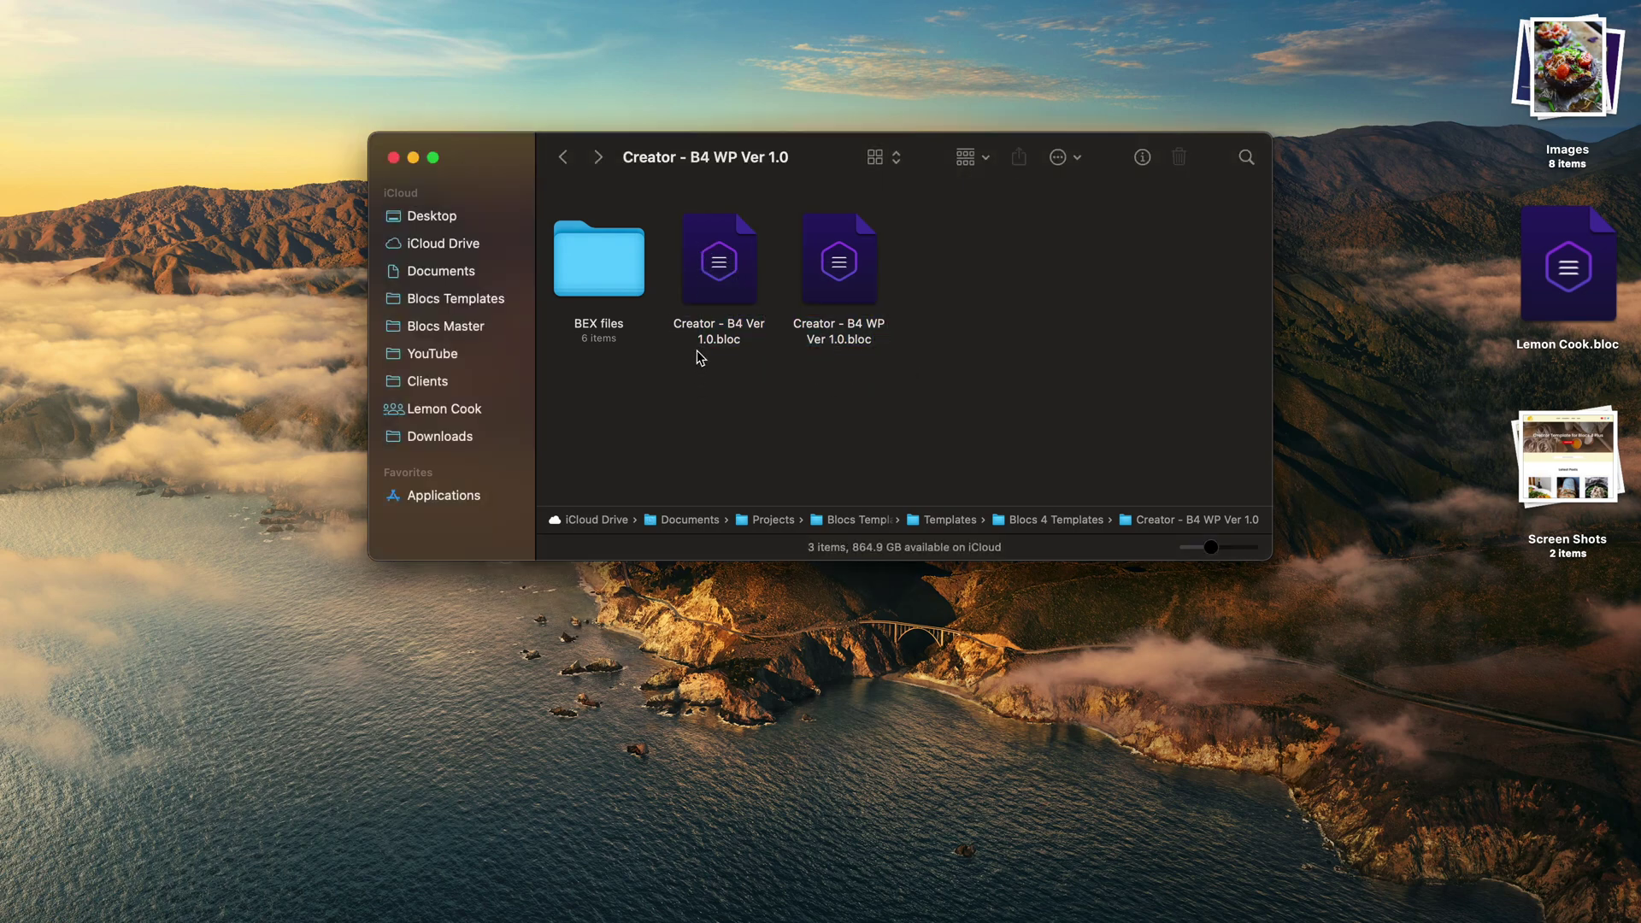
pyautogui.click(577, 271)
pyautogui.doubleClick(577, 272)
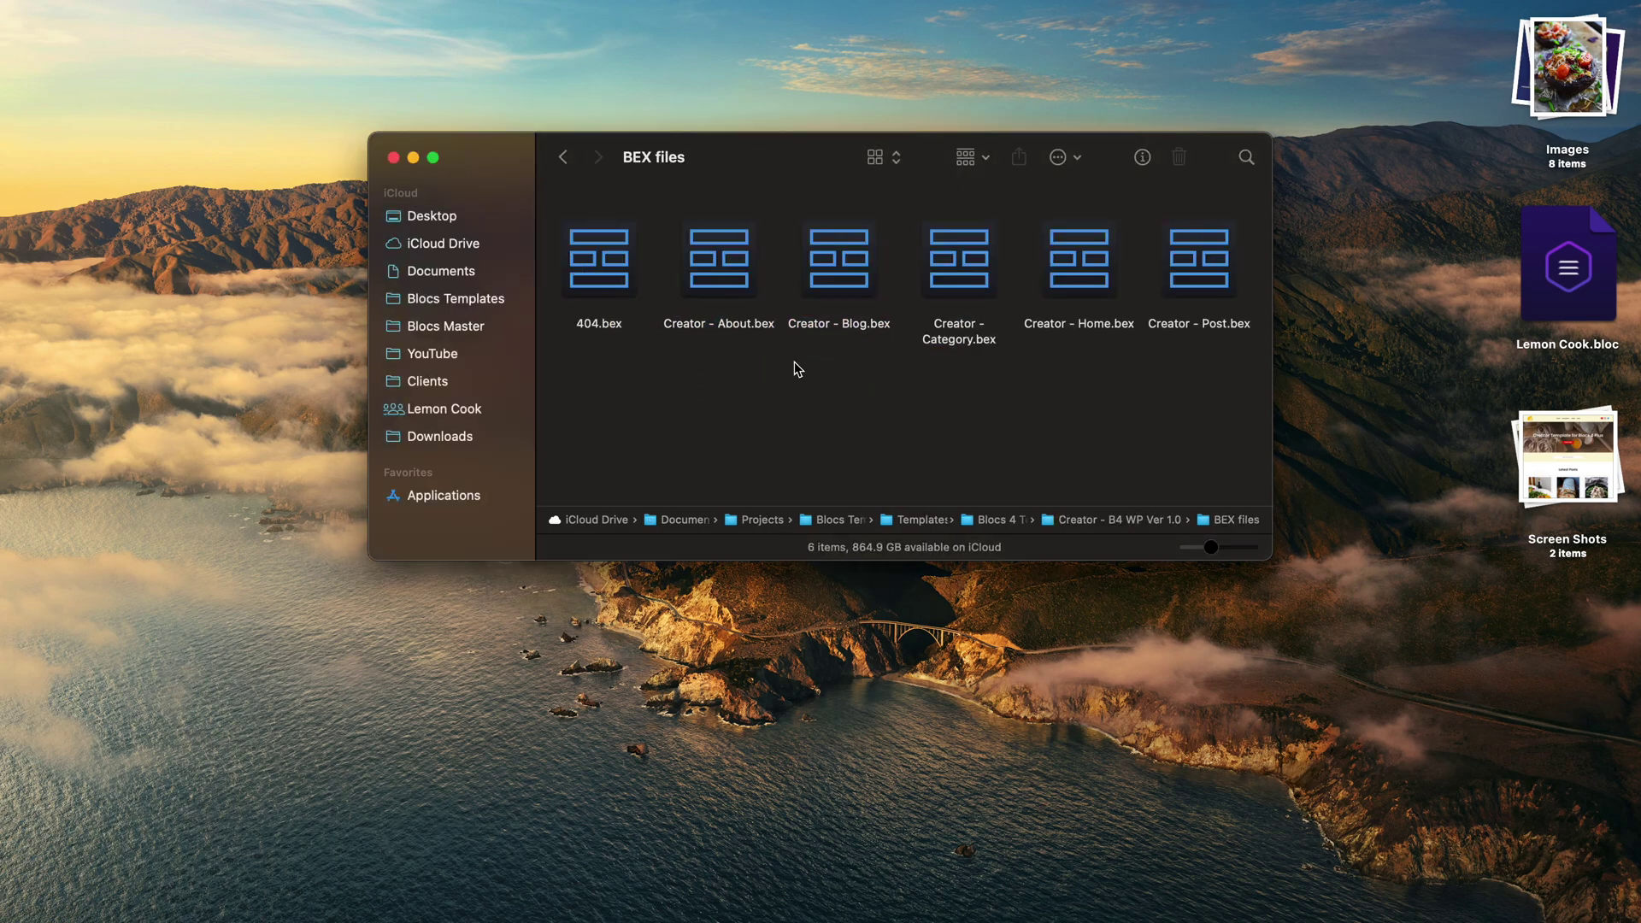
pyautogui.click(563, 156)
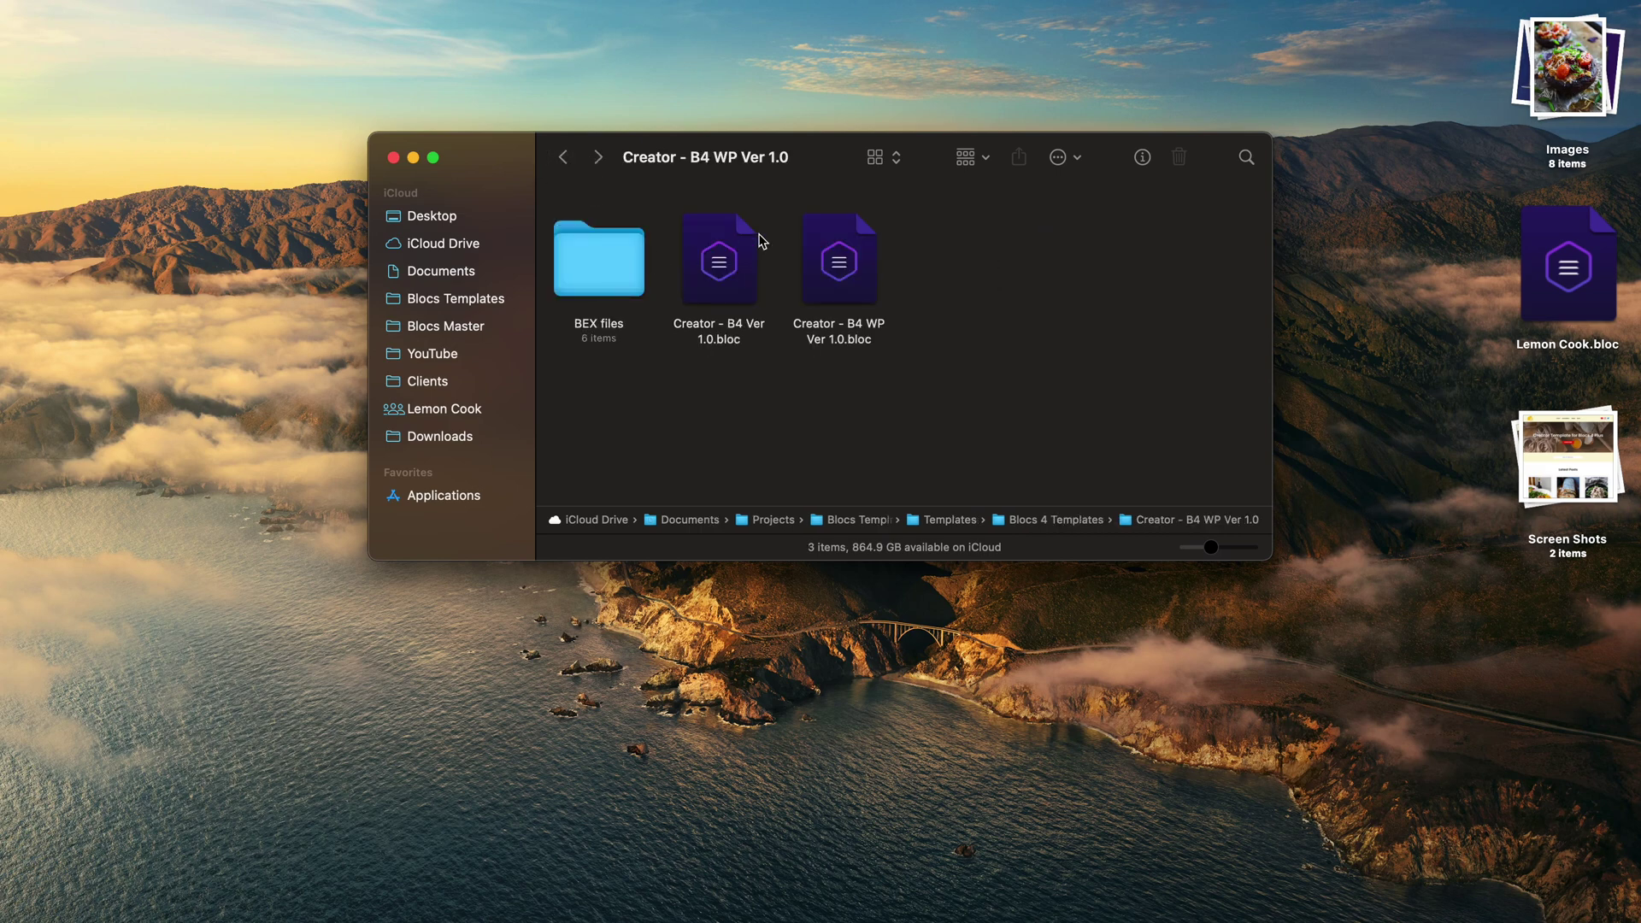
pyautogui.moveTo(916, 409); pyautogui.dragTo(698, 248)
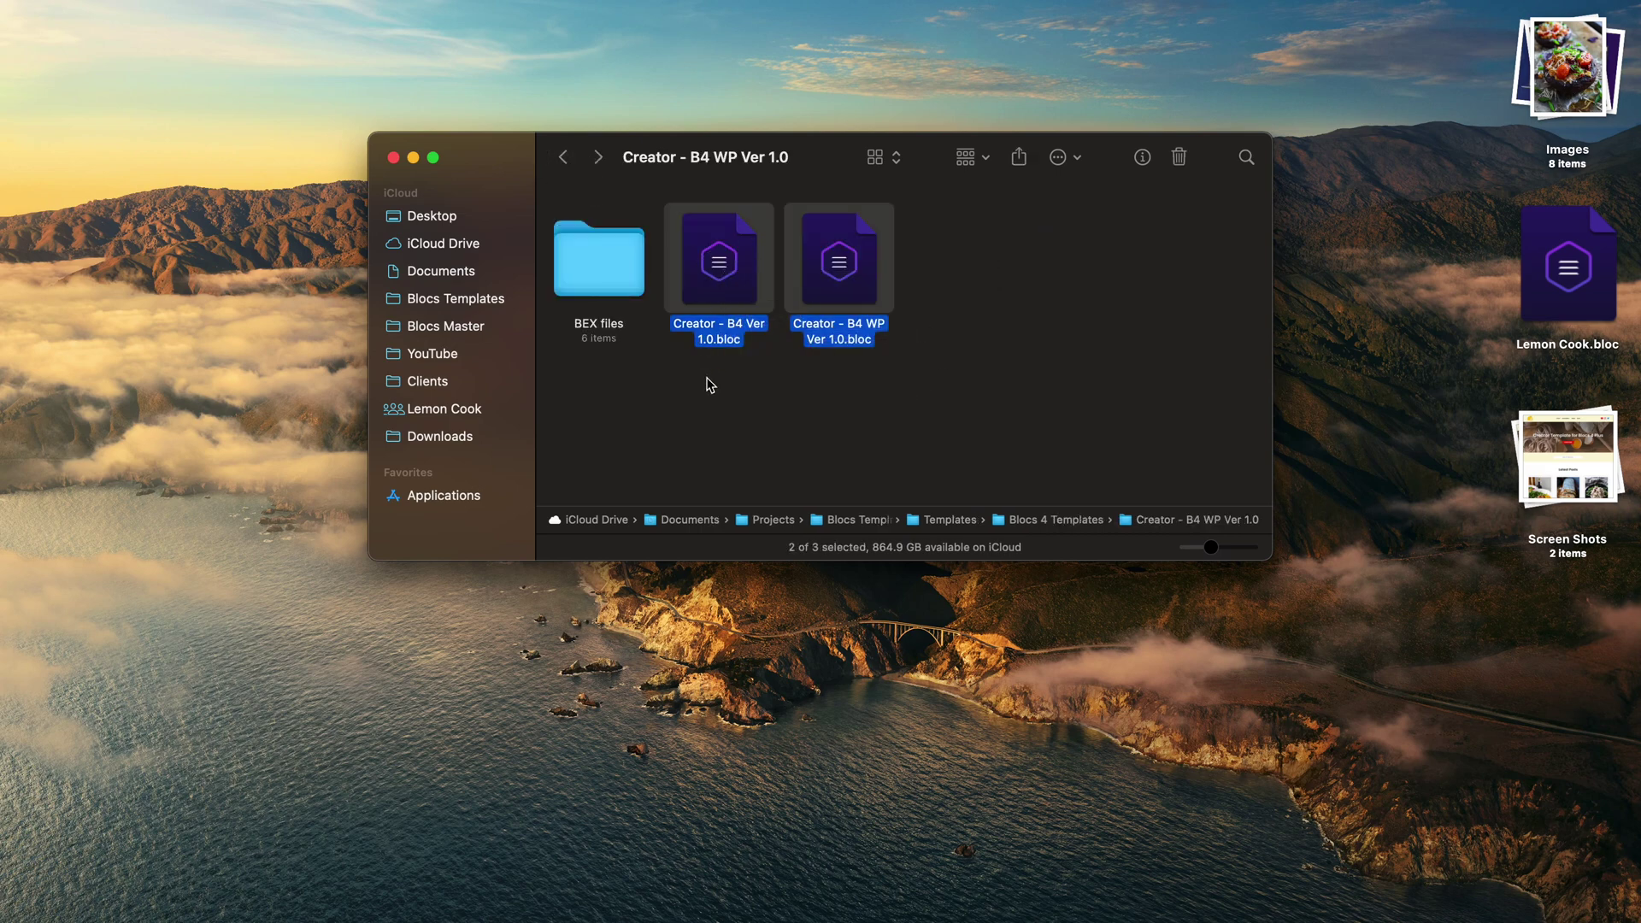
pyautogui.click(707, 381)
# Step: Open Creator - B4 Ver 1.0.bloc with Blocs 3
pyautogui.rightClick(720, 251)
pyautogui.moveTo(817, 285)
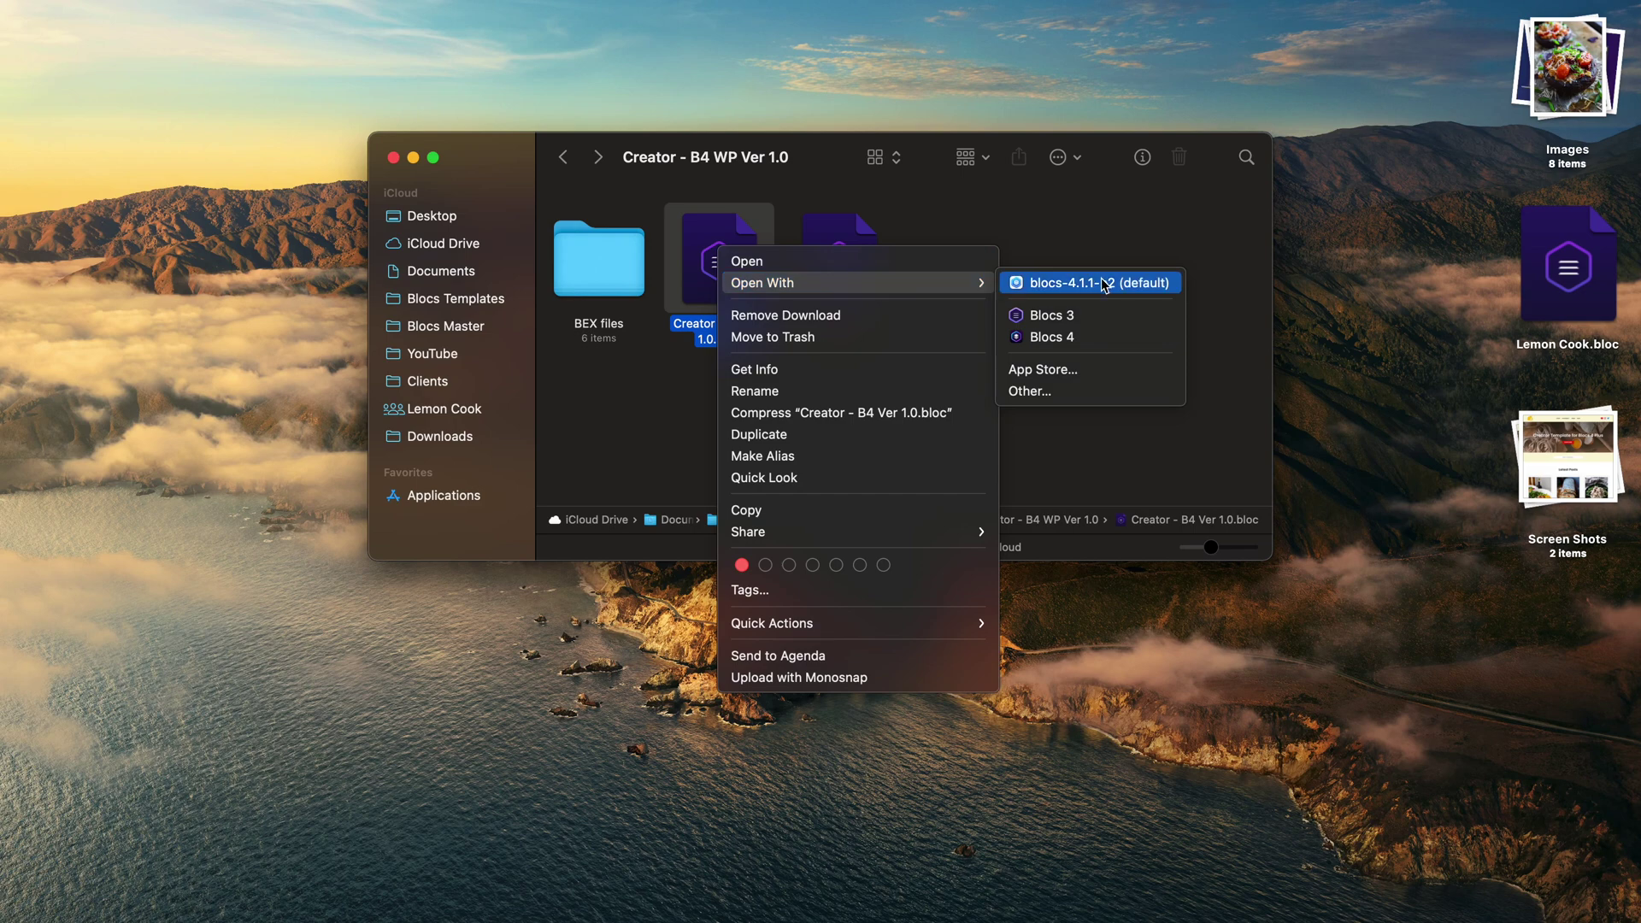
pyautogui.click(1090, 338)
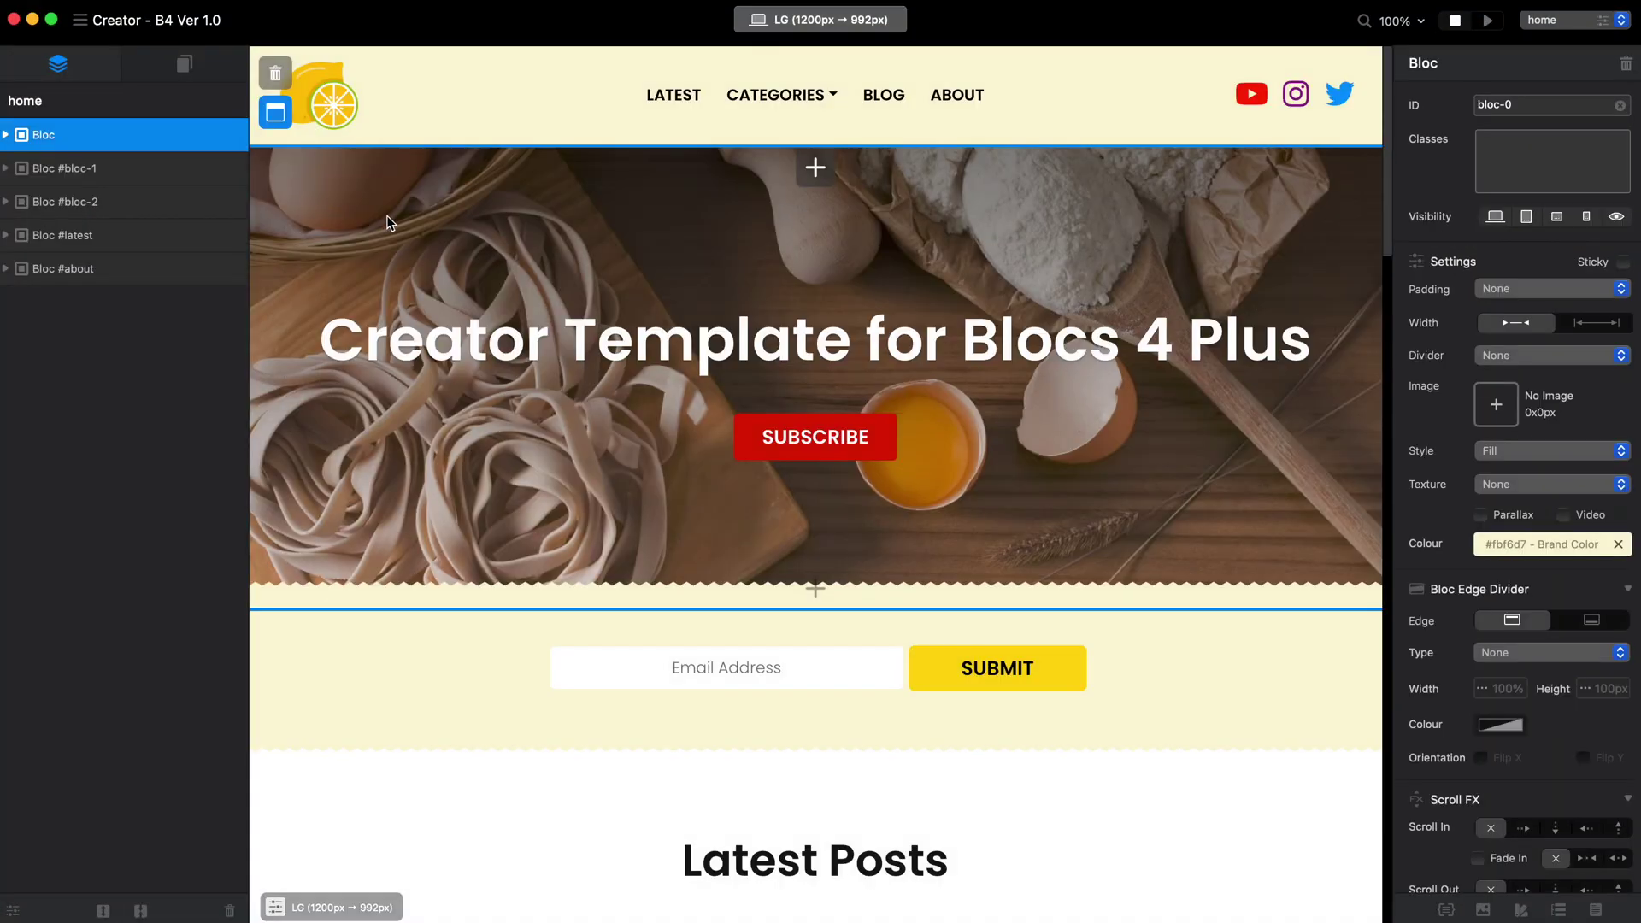
# Step: Scroll the Creator canvas and review the project's list of pages
pyautogui.scroll(-15, 473, 223)
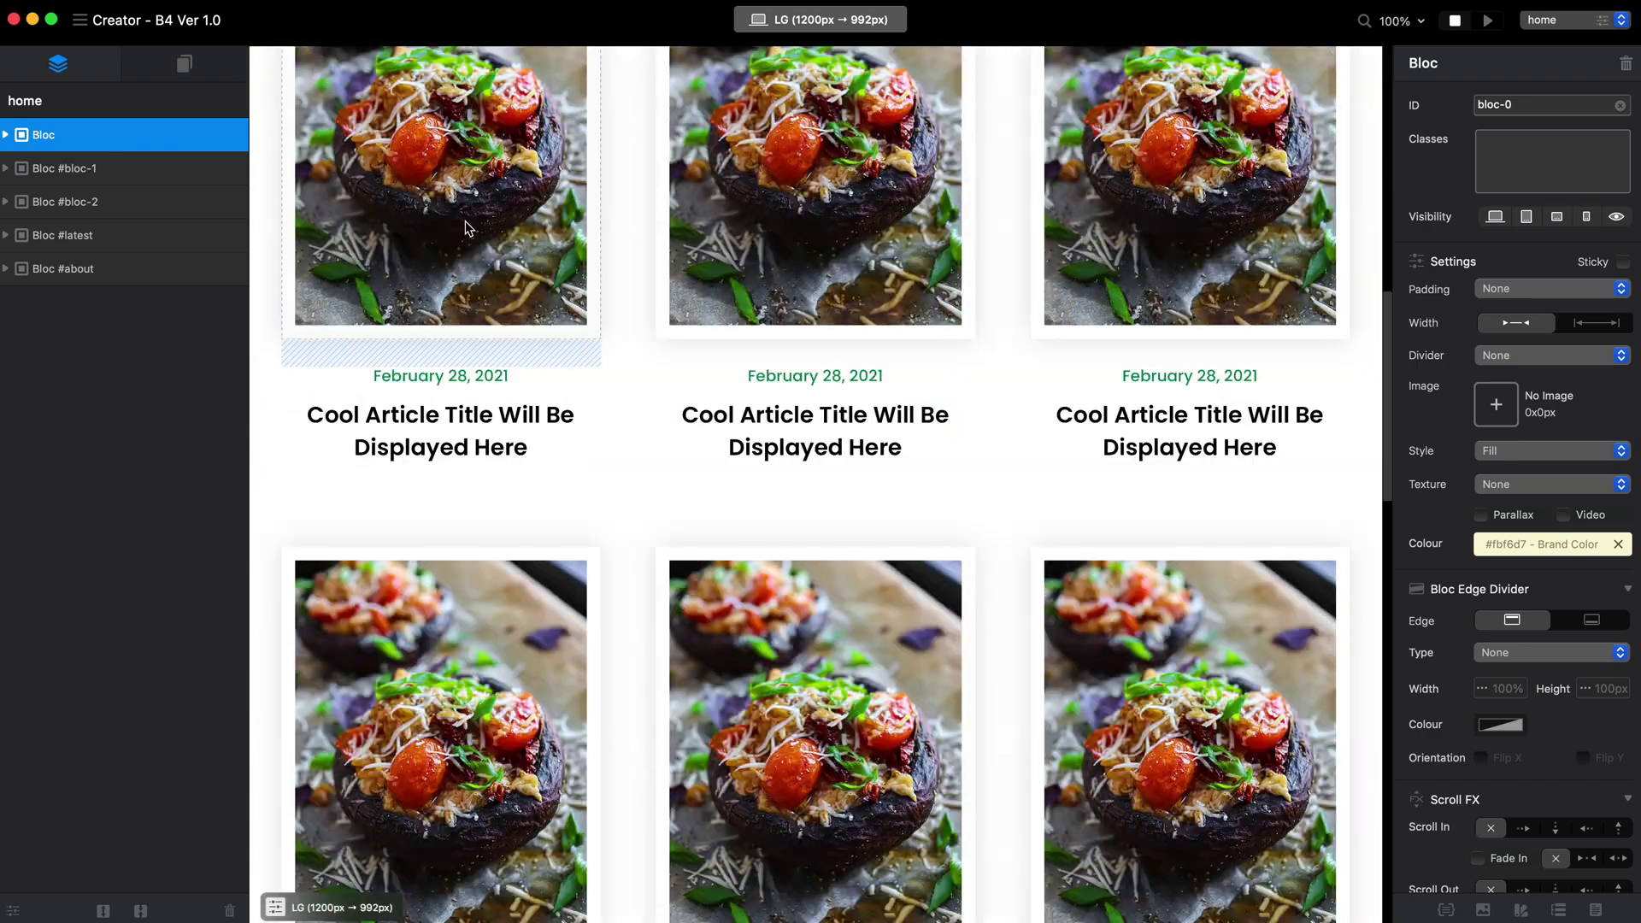
pyautogui.scroll(15, 538, 228)
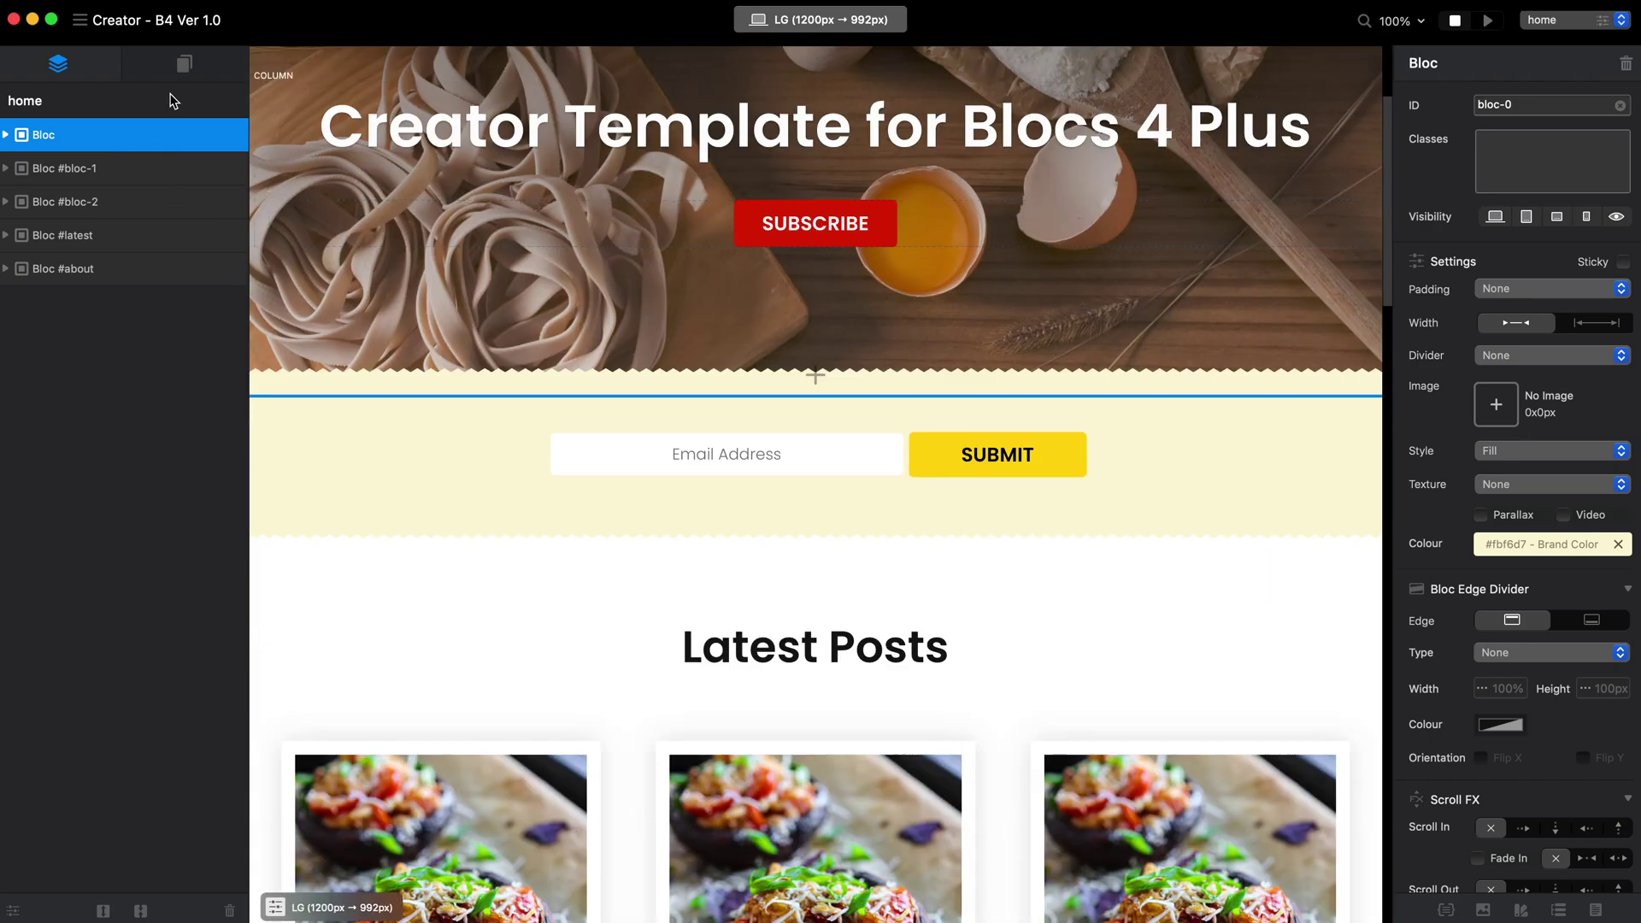
pyautogui.click(184, 65)
pyautogui.scroll(-6, 160, 359)
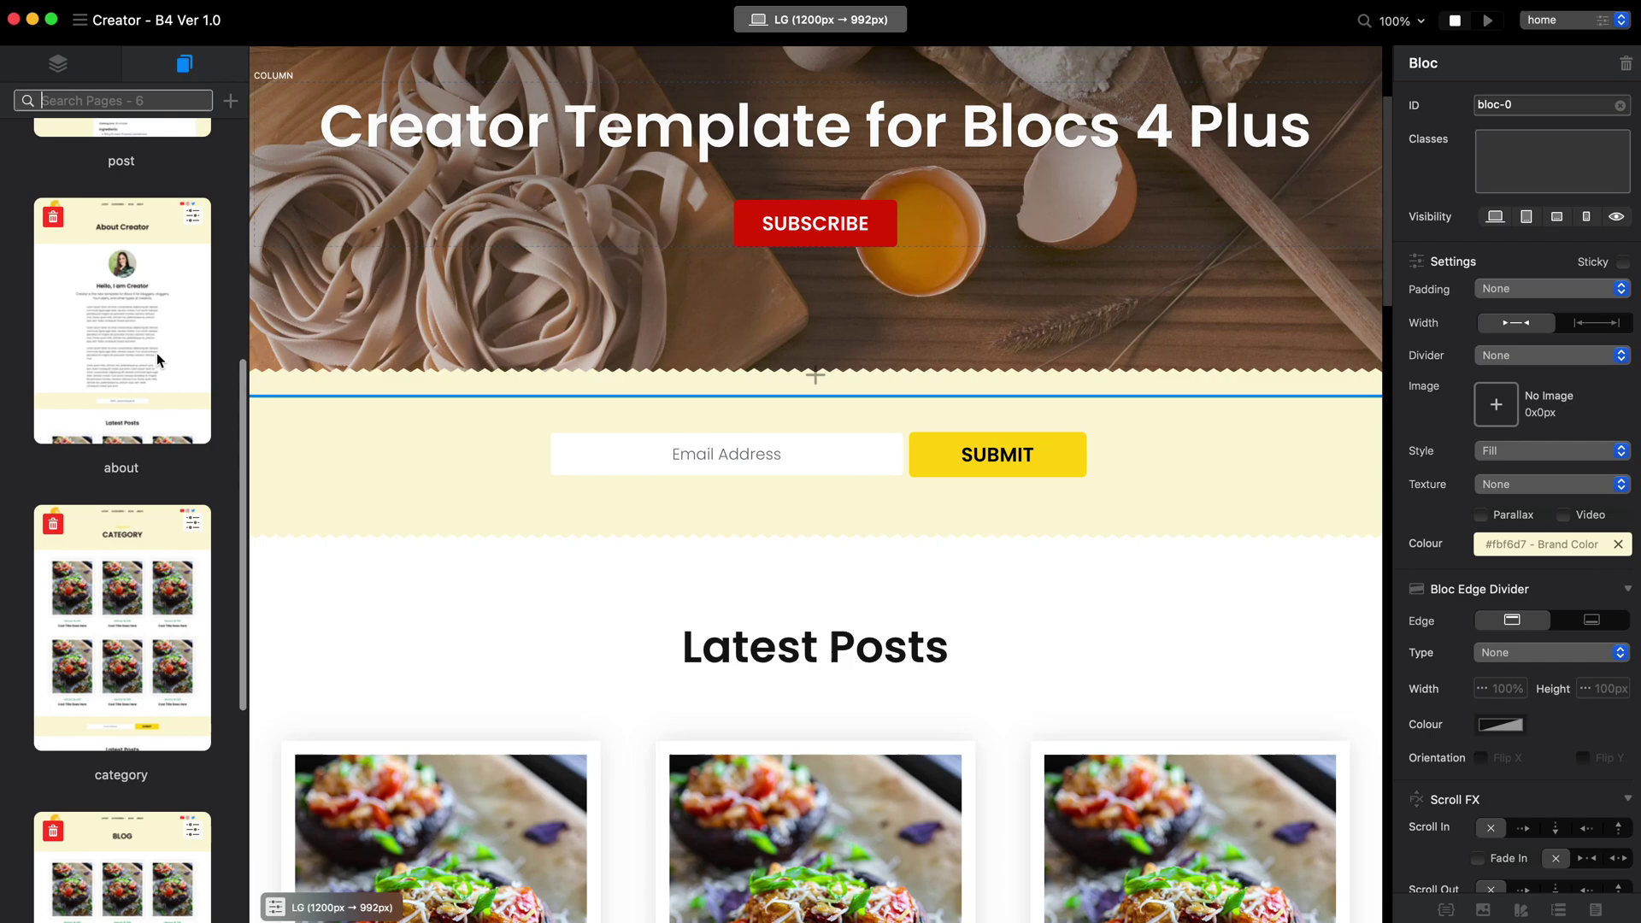
pyautogui.scroll(6, 160, 359)
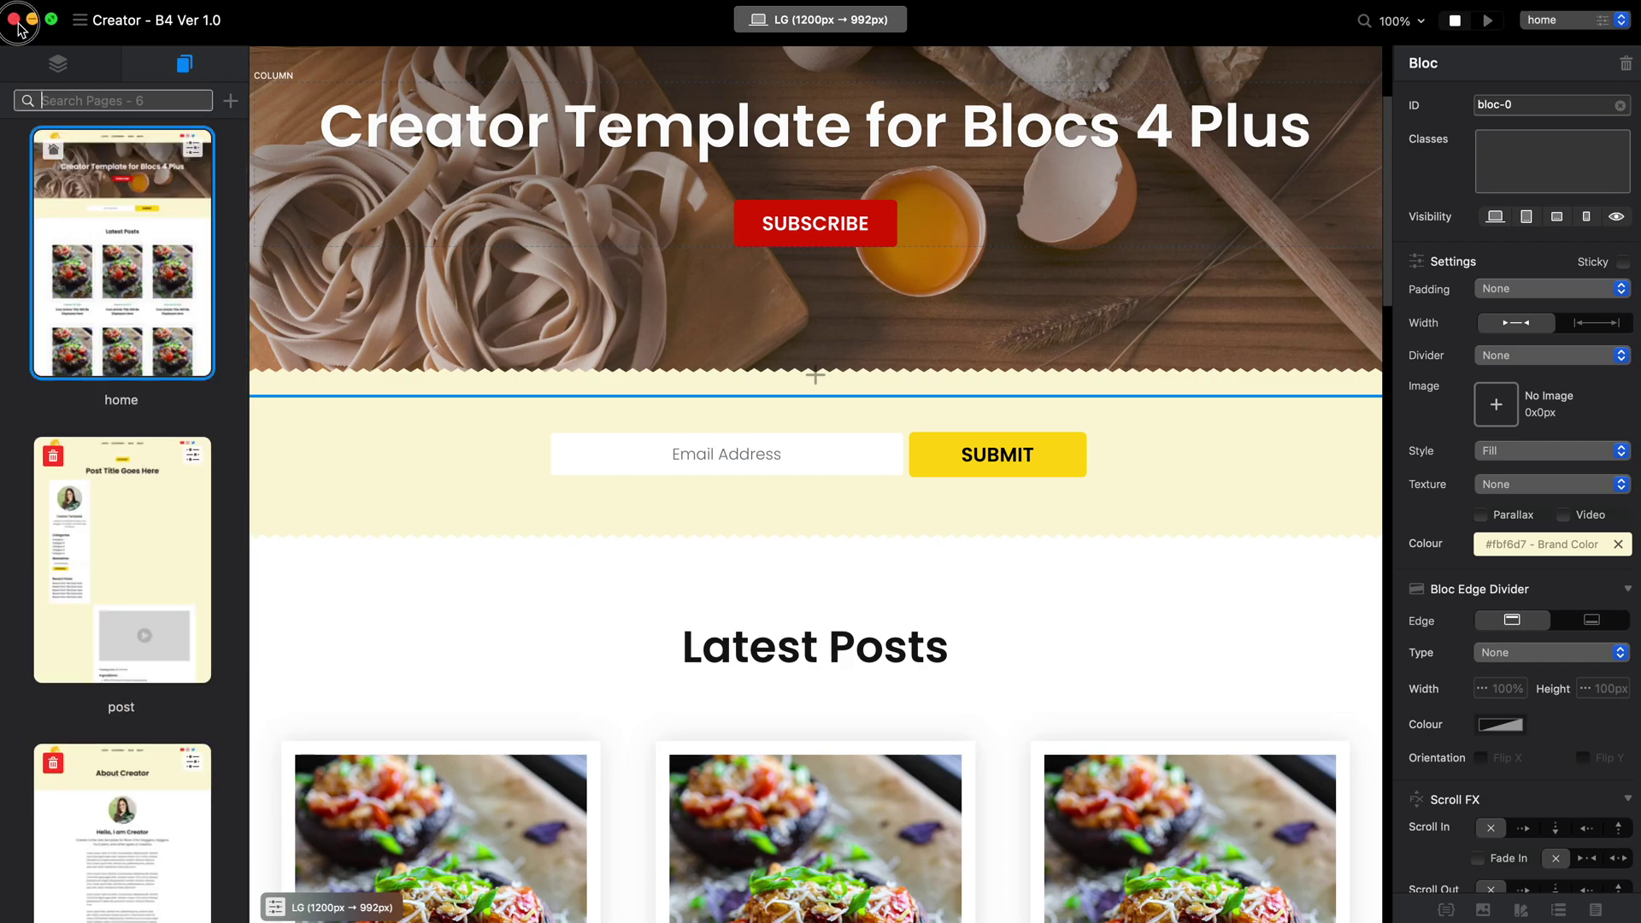
# Step: Close the Creator project and bring up actions for Creator - B4 WP Ver 1.0.bloc
pyautogui.click(14, 19)
pyautogui.click(952, 260)
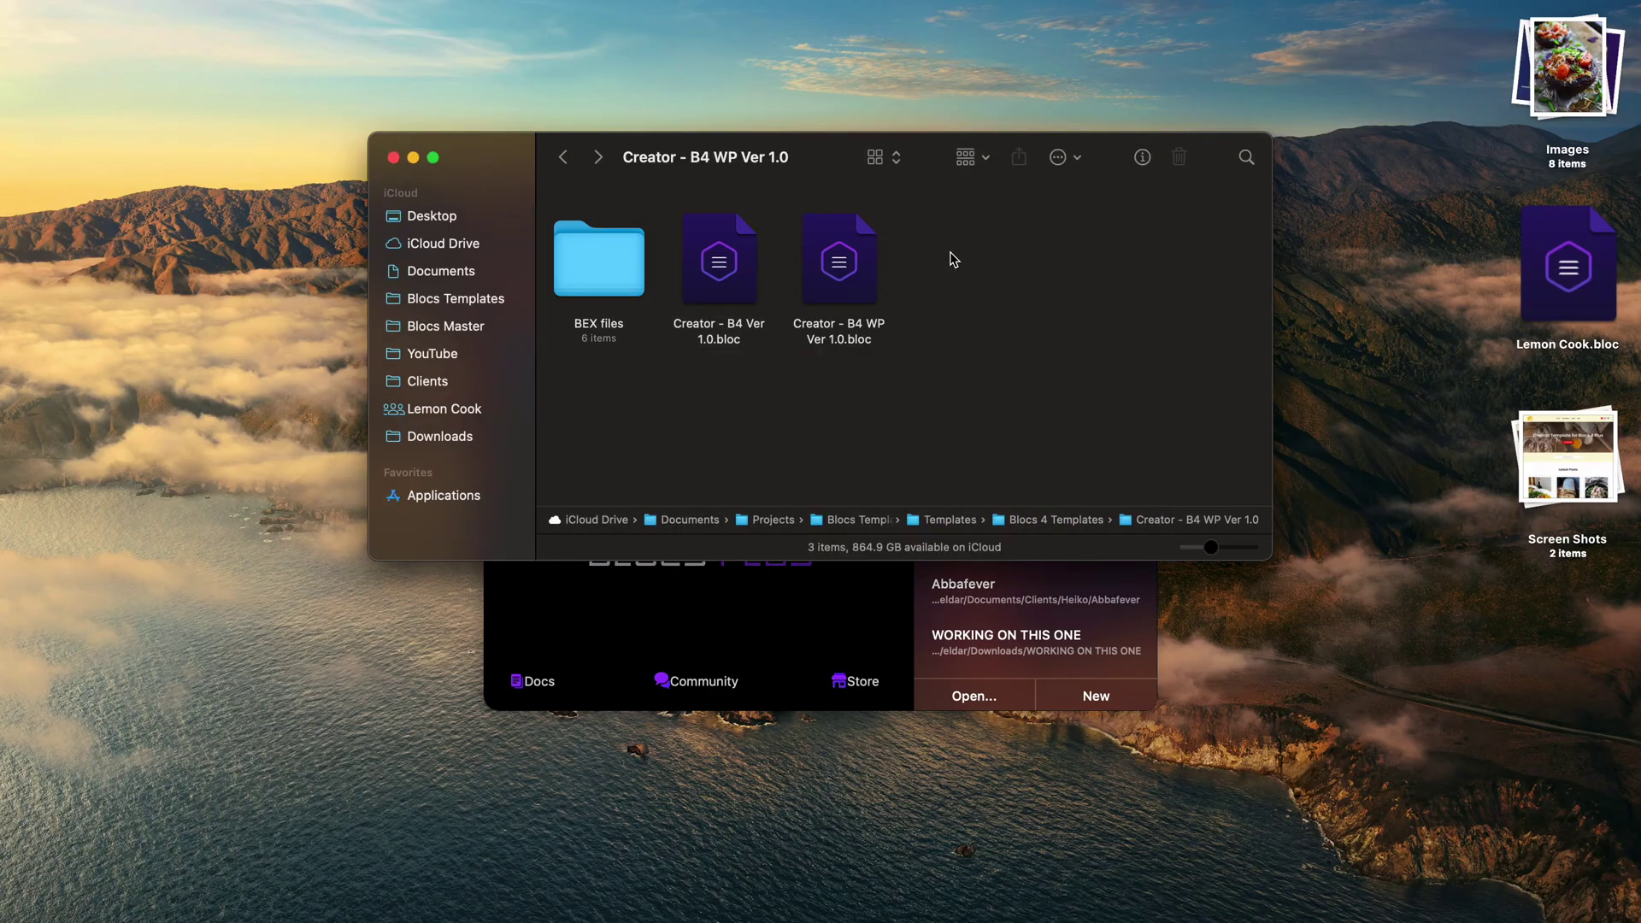
pyautogui.rightClick(846, 249)
# Step: Open Creator - B4 WP Ver 1.0 in Blocs 4 and inspect the %WP_searchQuery% field properties
pyautogui.moveTo(1085, 274)
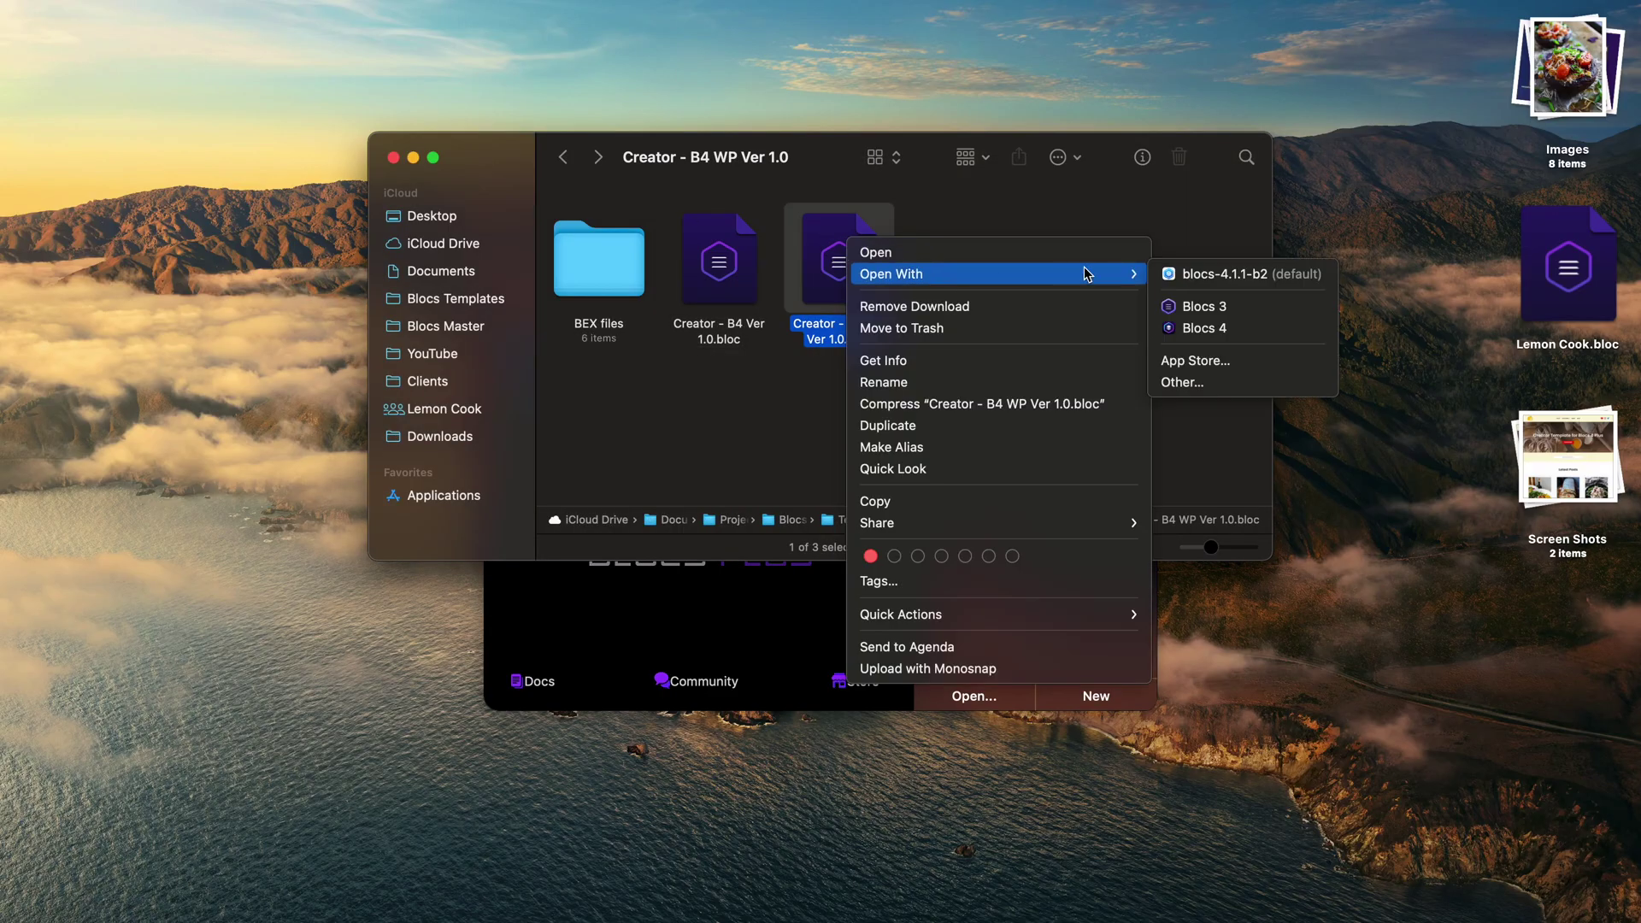
pyautogui.click(1243, 337)
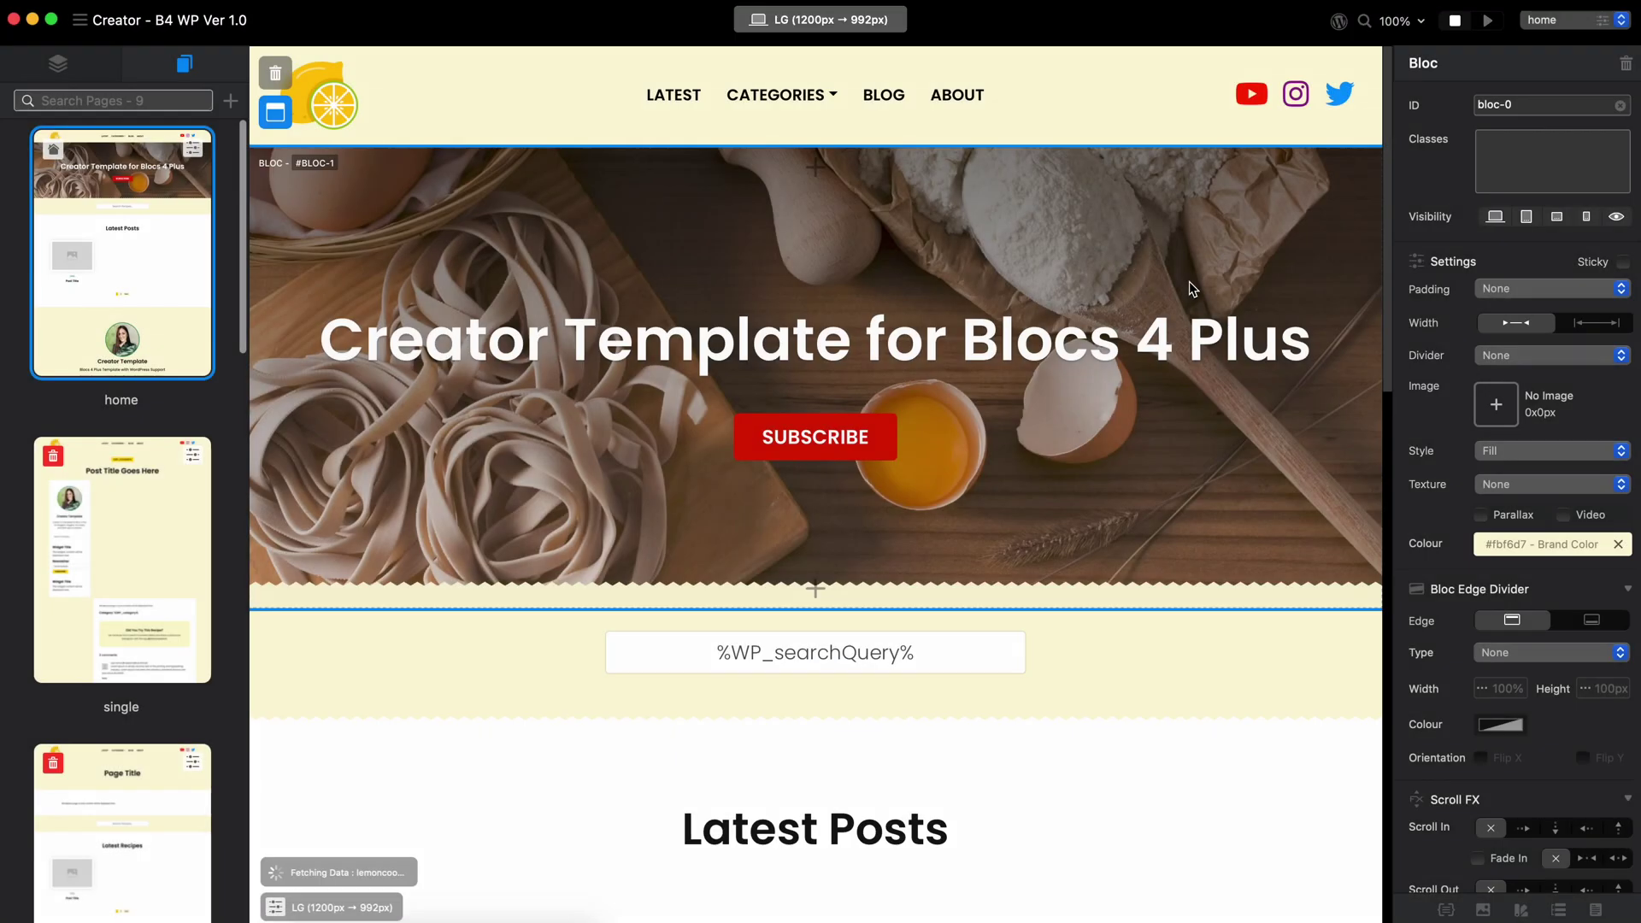
pyautogui.scroll(-3, 813, 586)
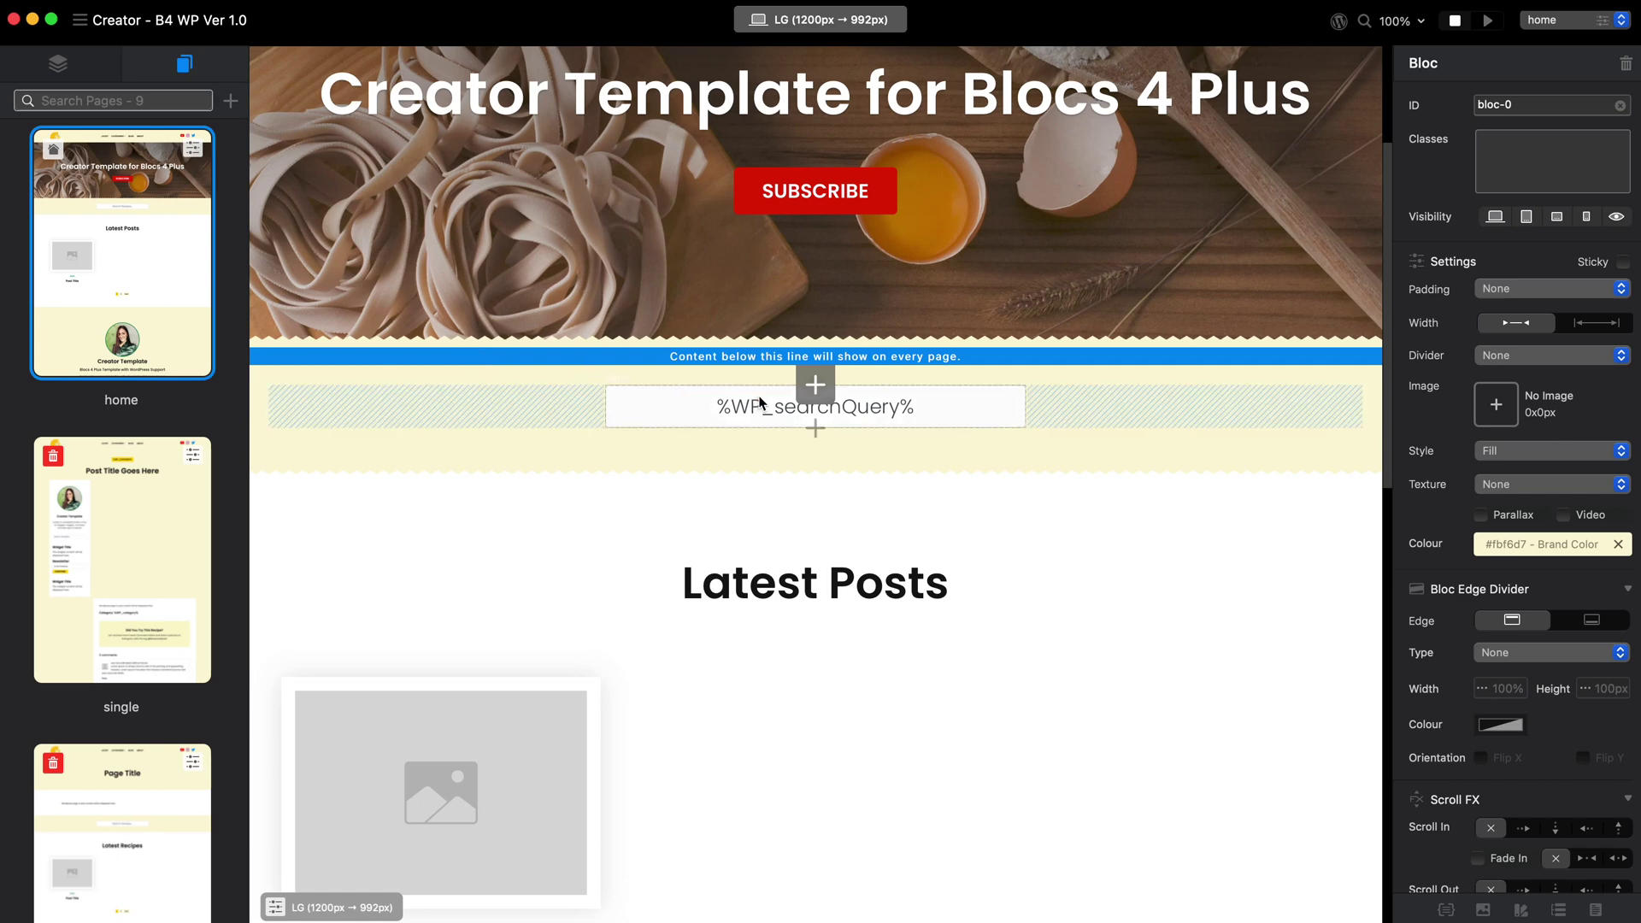
pyautogui.click(964, 408)
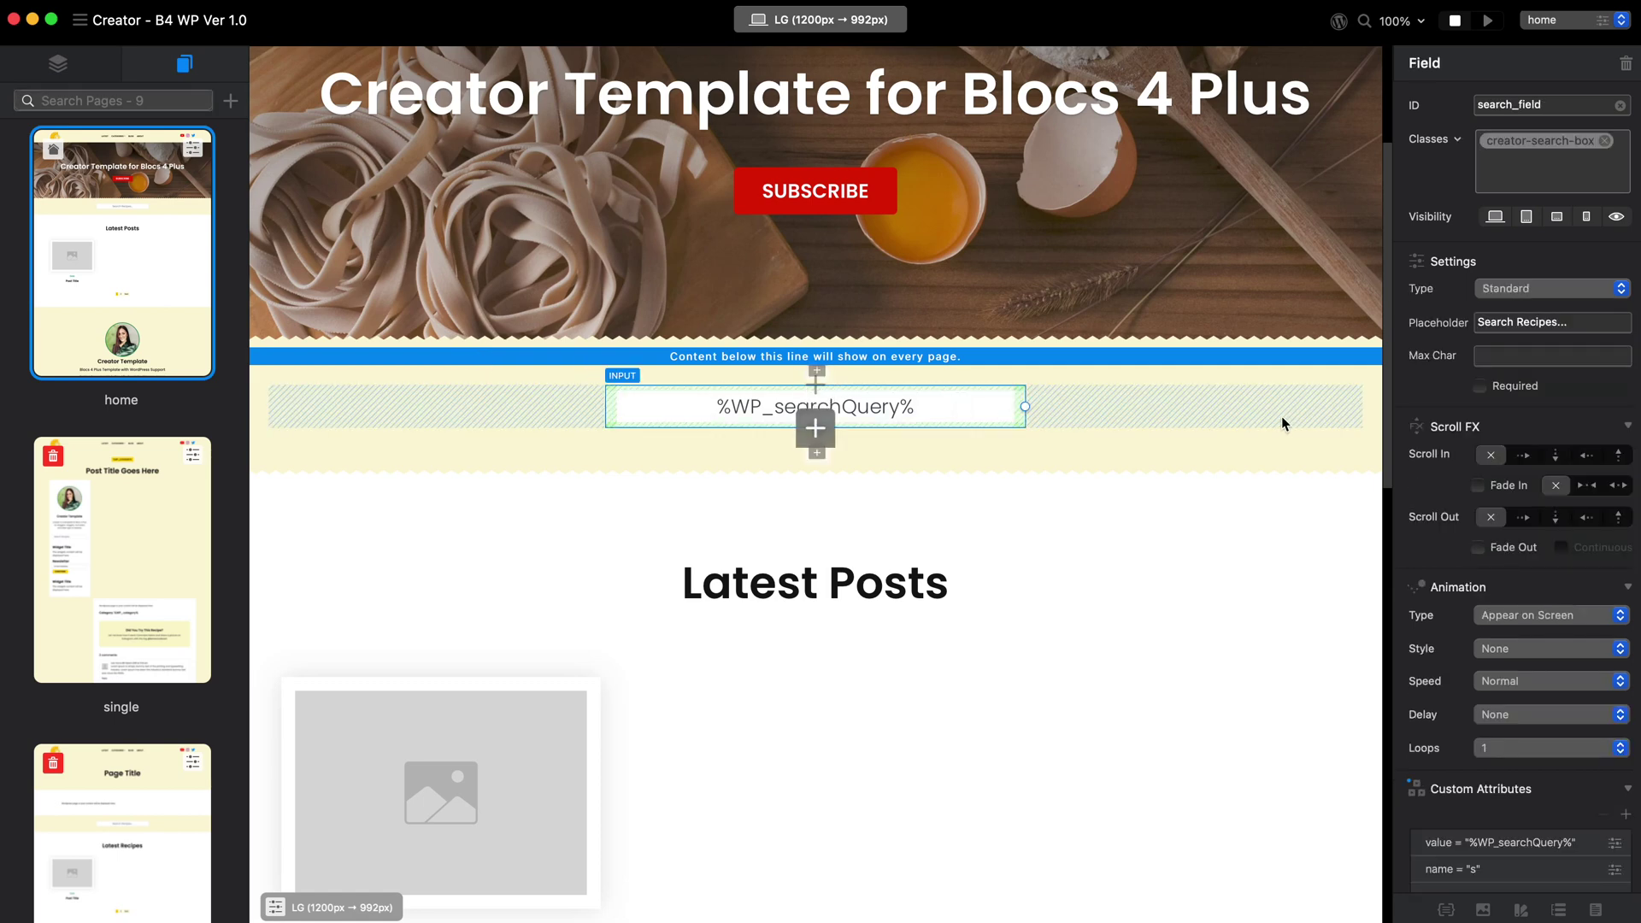
pyautogui.scroll(-8, 1172, 388)
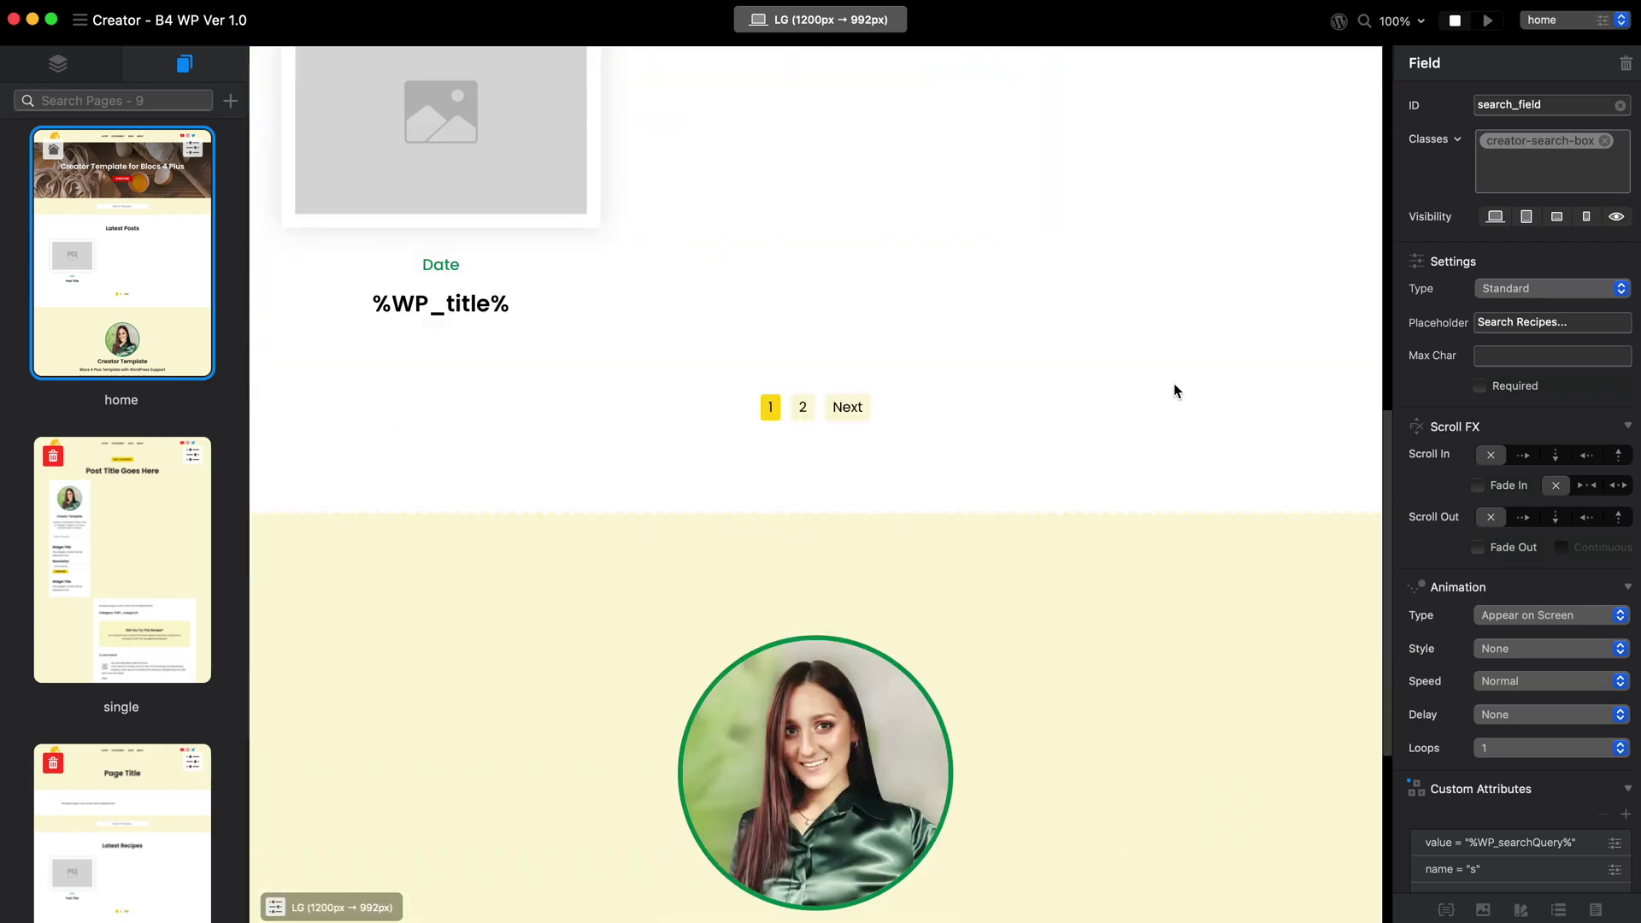
# Step: Switch to the single post page and select the Widget Title widget zone
pyautogui.scroll(6, 1172, 388)
pyautogui.click(121, 503)
pyautogui.scroll(3, 684, 431)
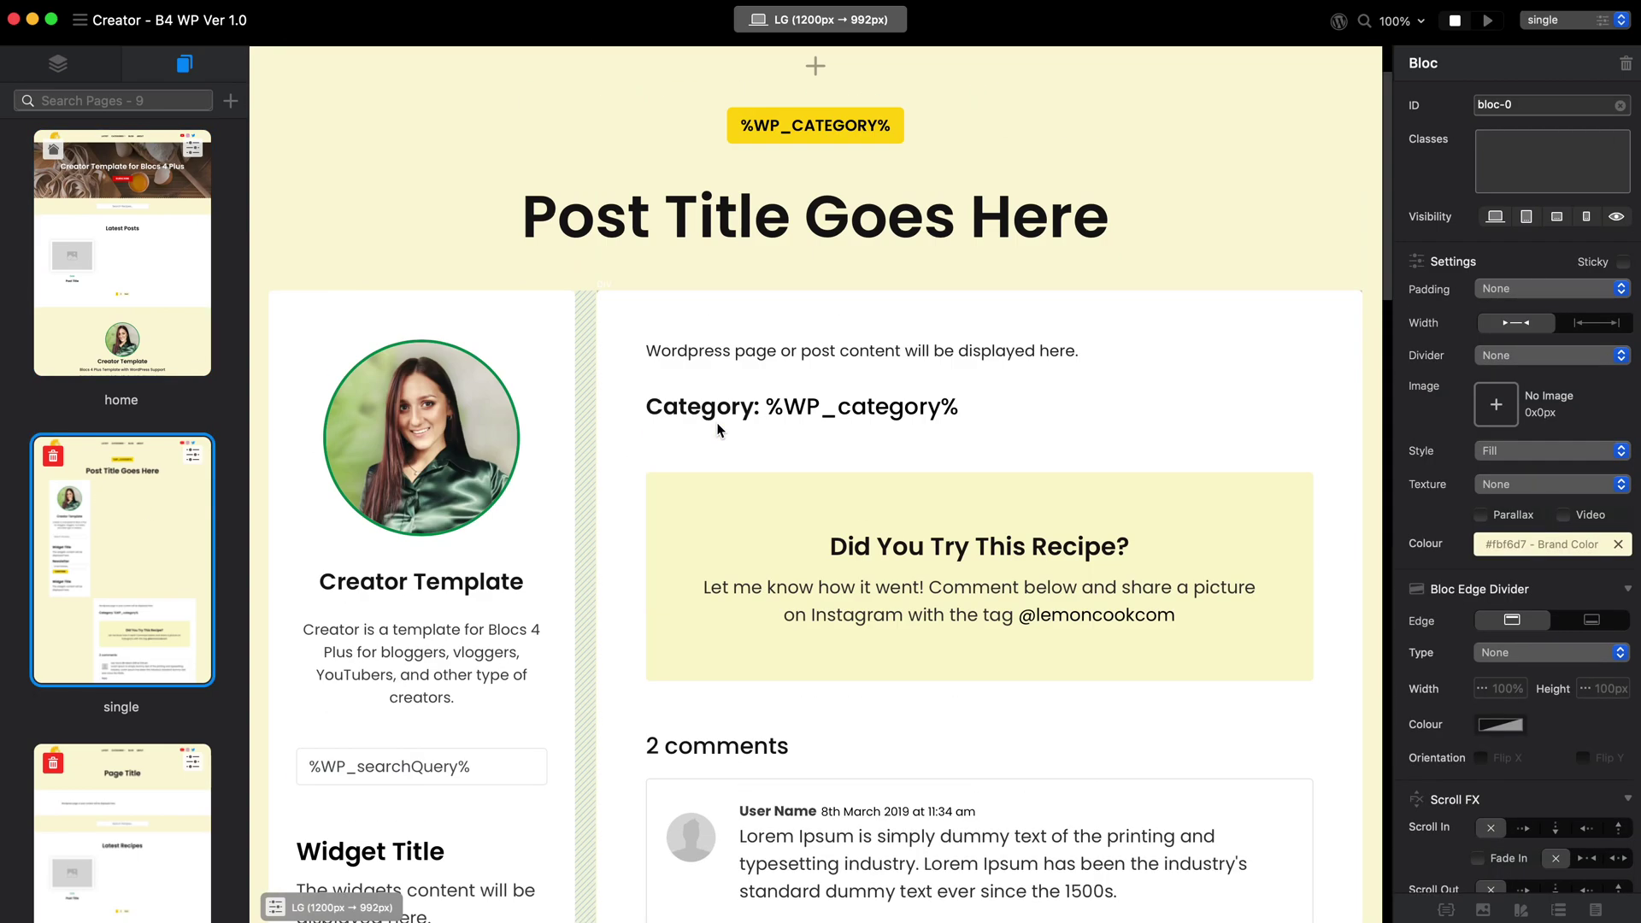
pyautogui.scroll(-4, 1085, 332)
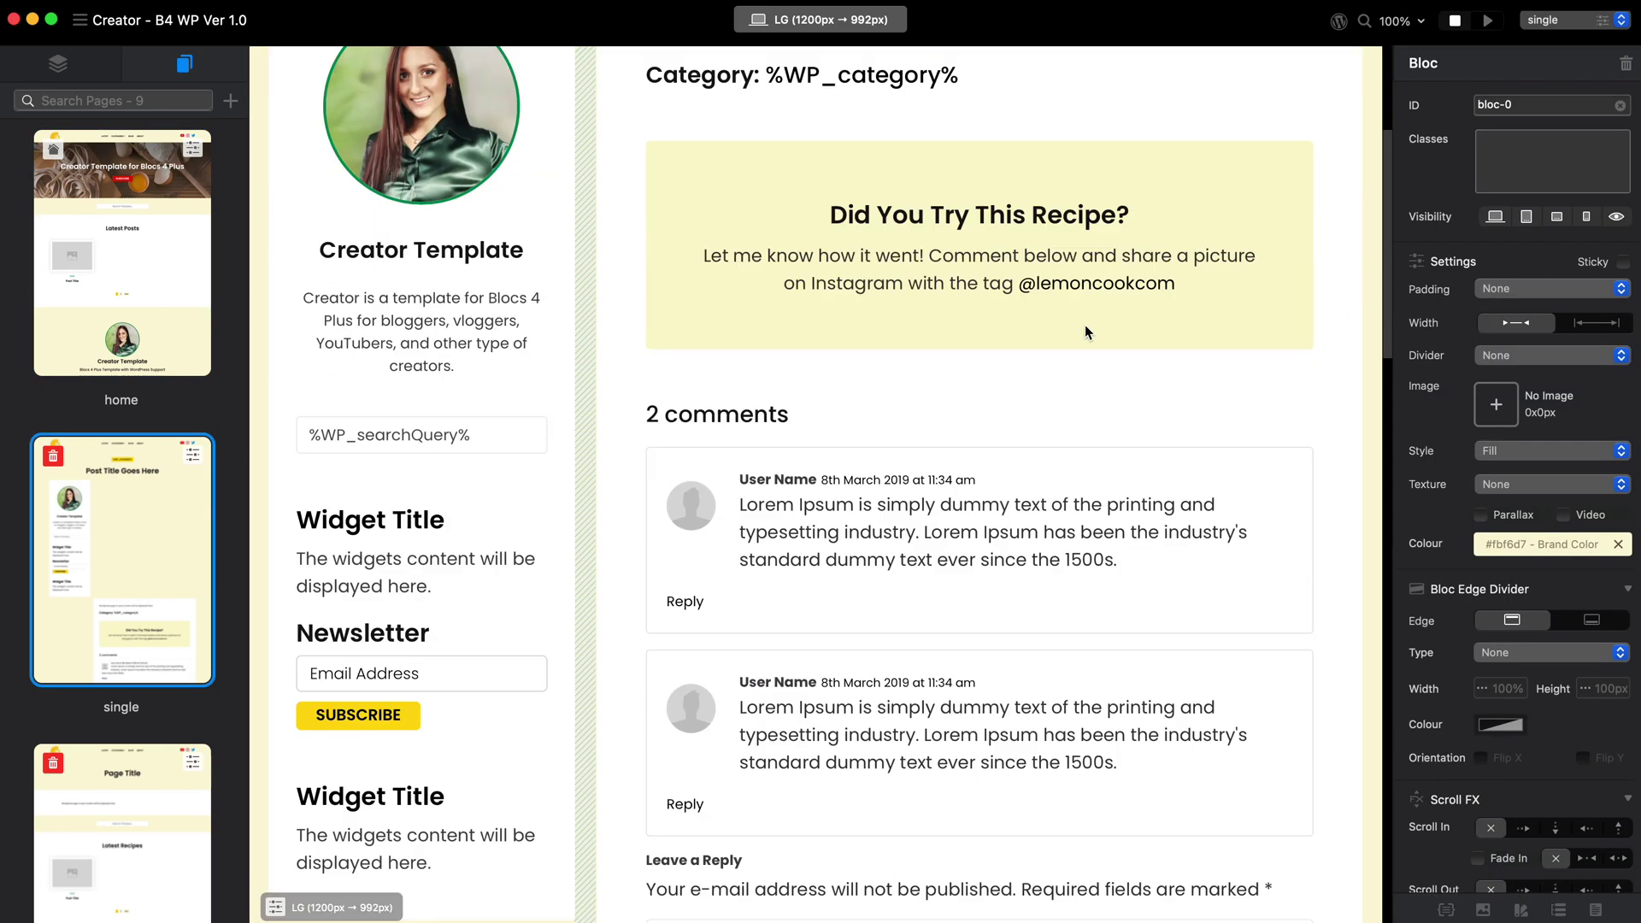
pyautogui.click(458, 545)
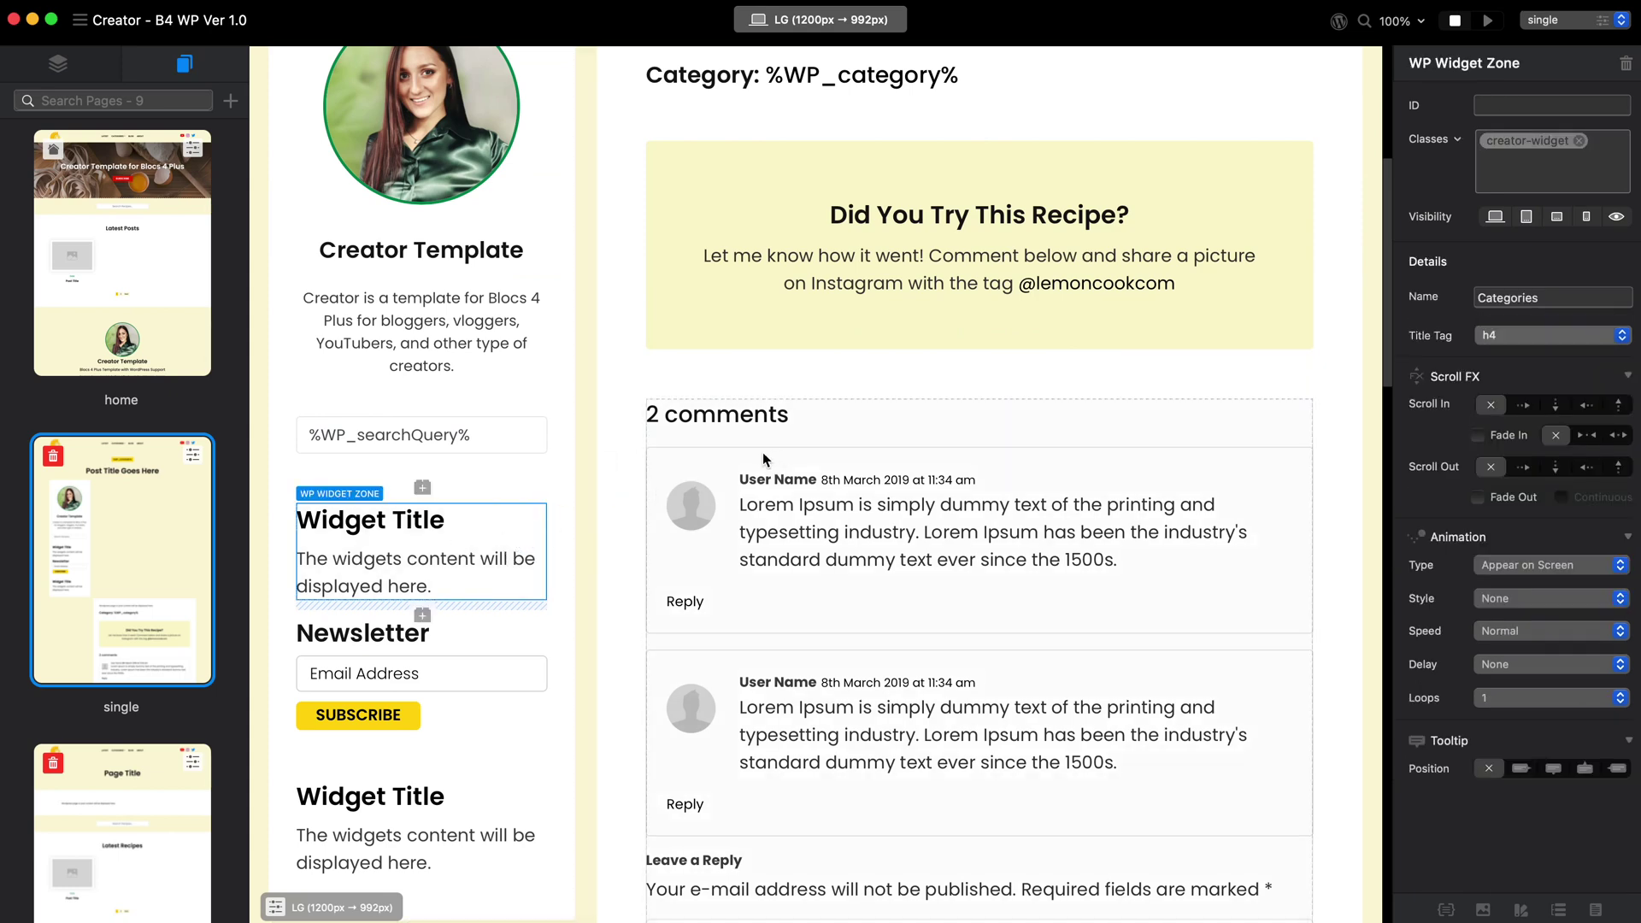
pyautogui.scroll(-3, 500, 587)
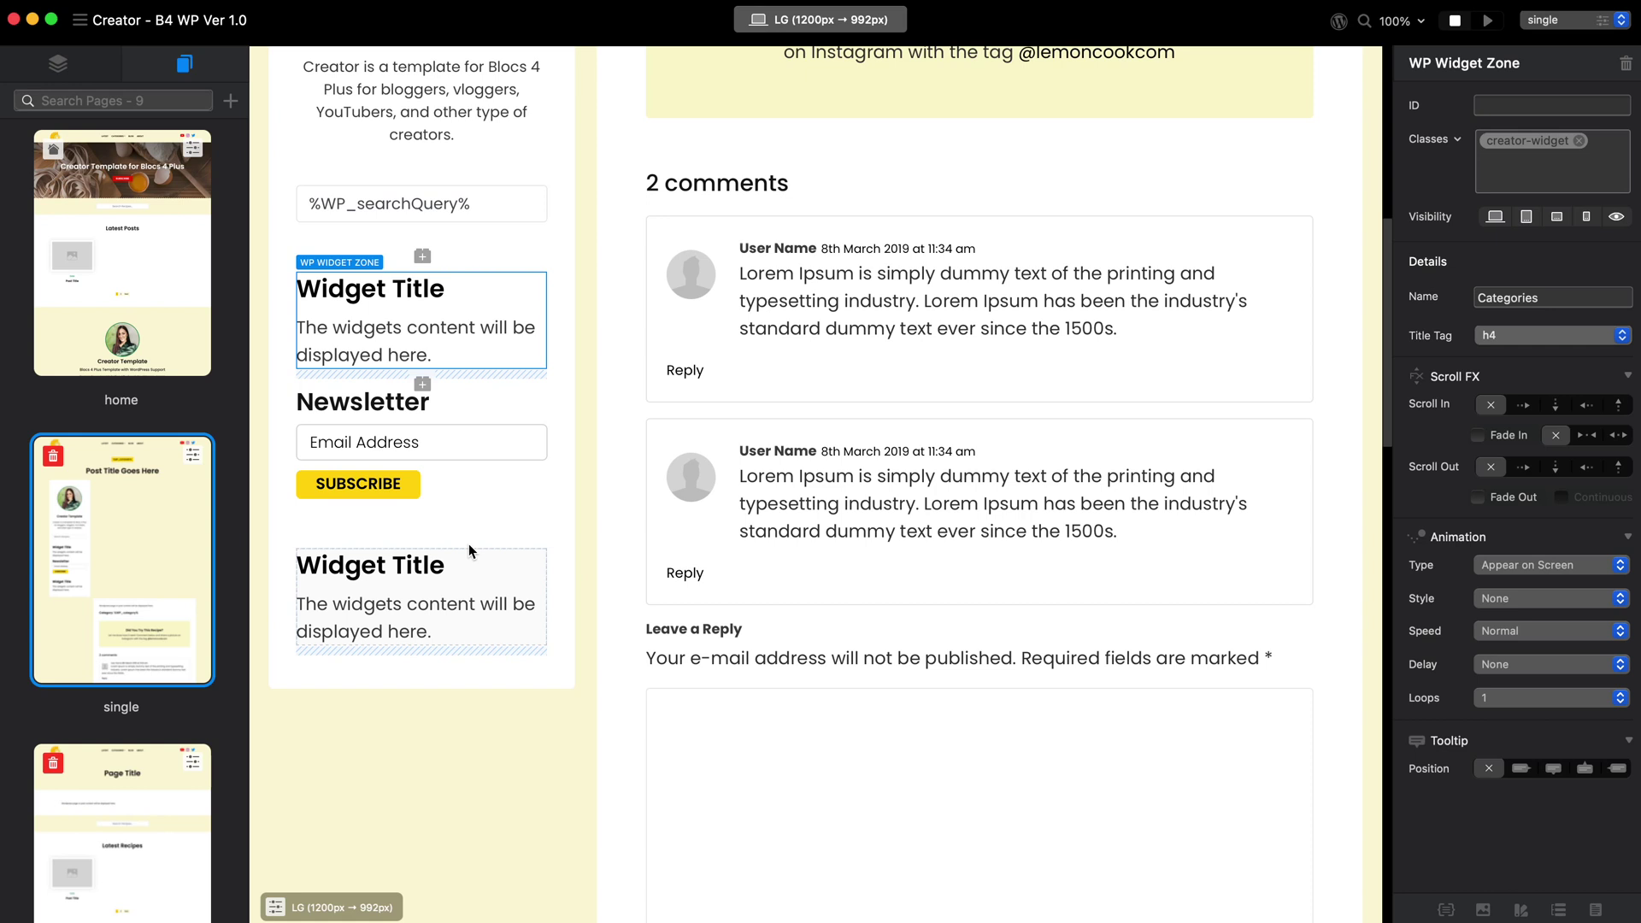
# Step: Inspect the sidebar Newsletter widget, scroll the single page, then close the project window
pyautogui.click(478, 476)
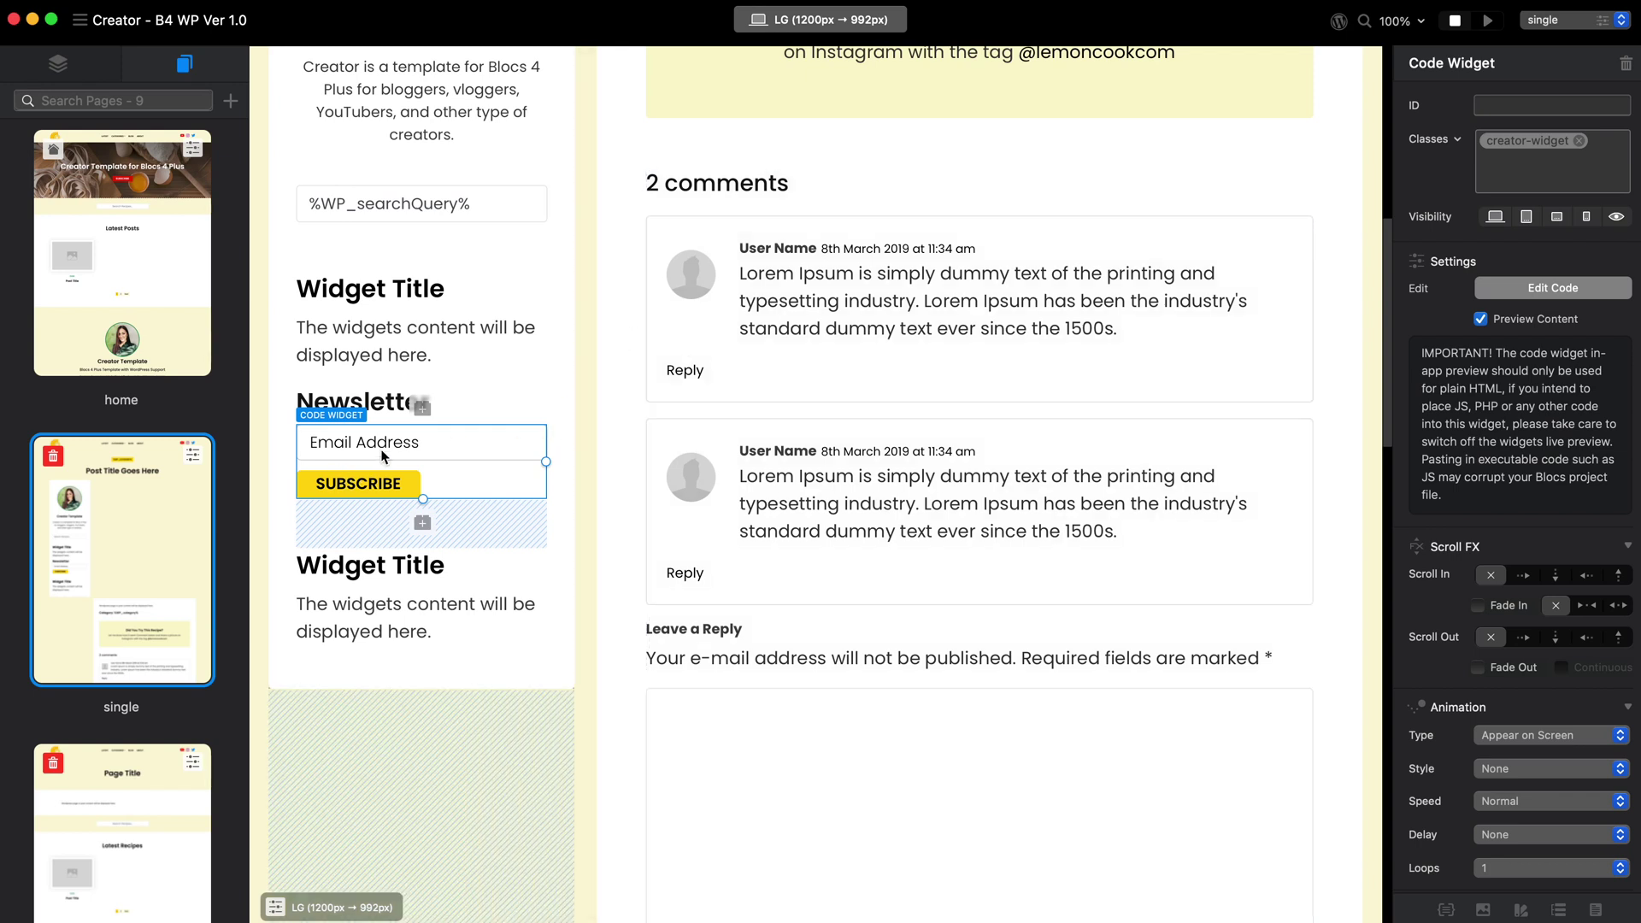
pyautogui.scroll(-20, 718, 435)
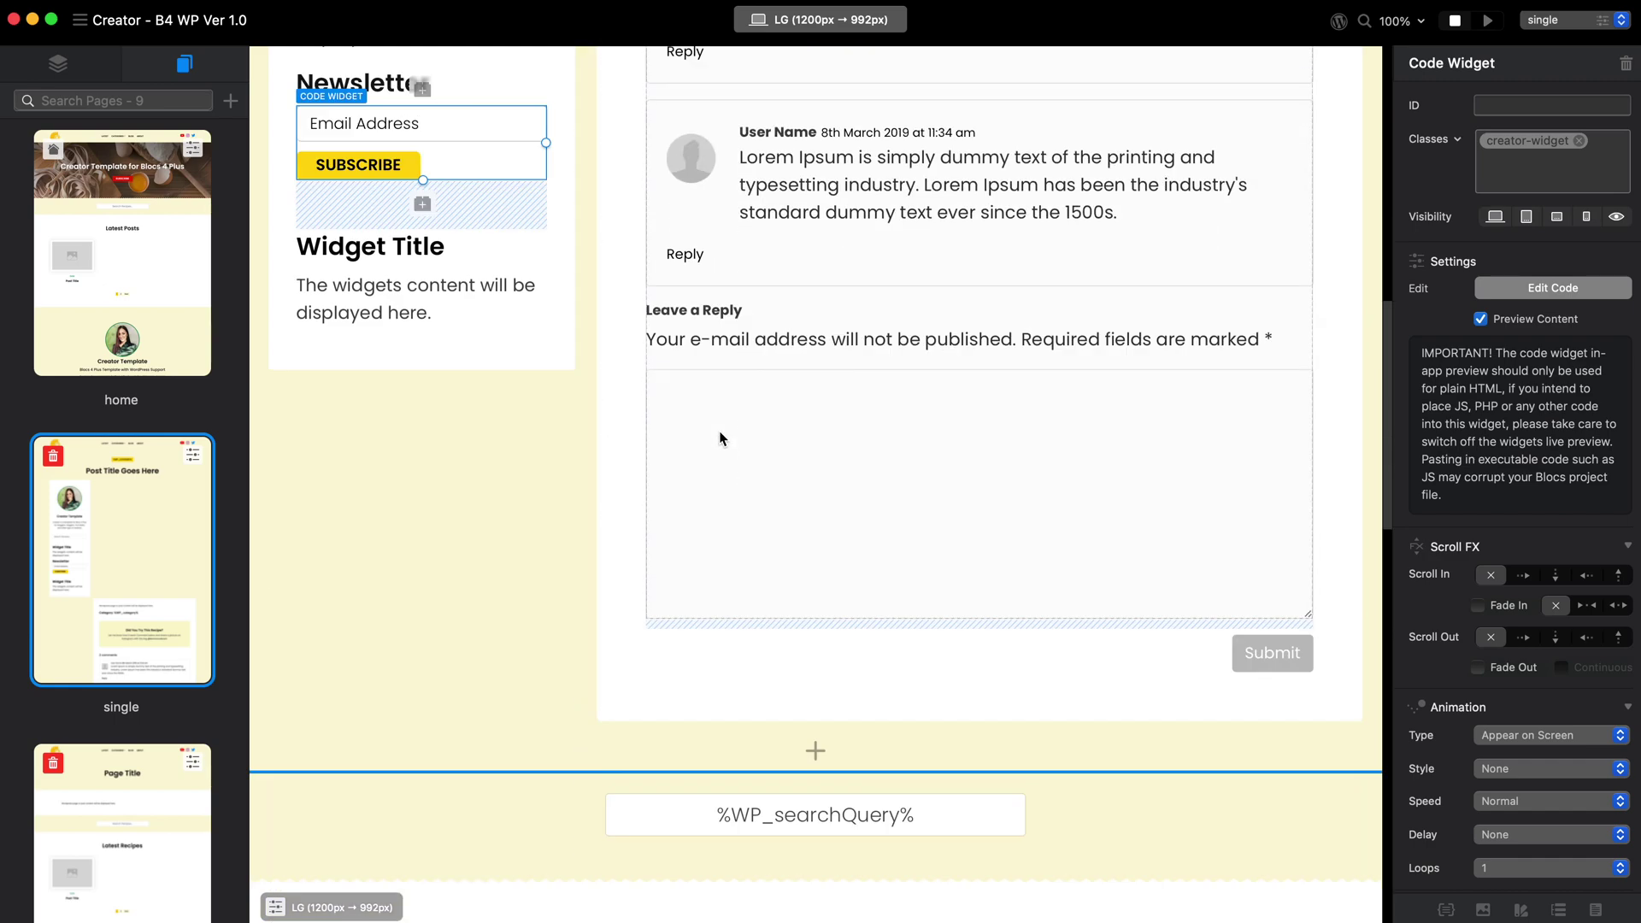
pyautogui.scroll(20, 719, 429)
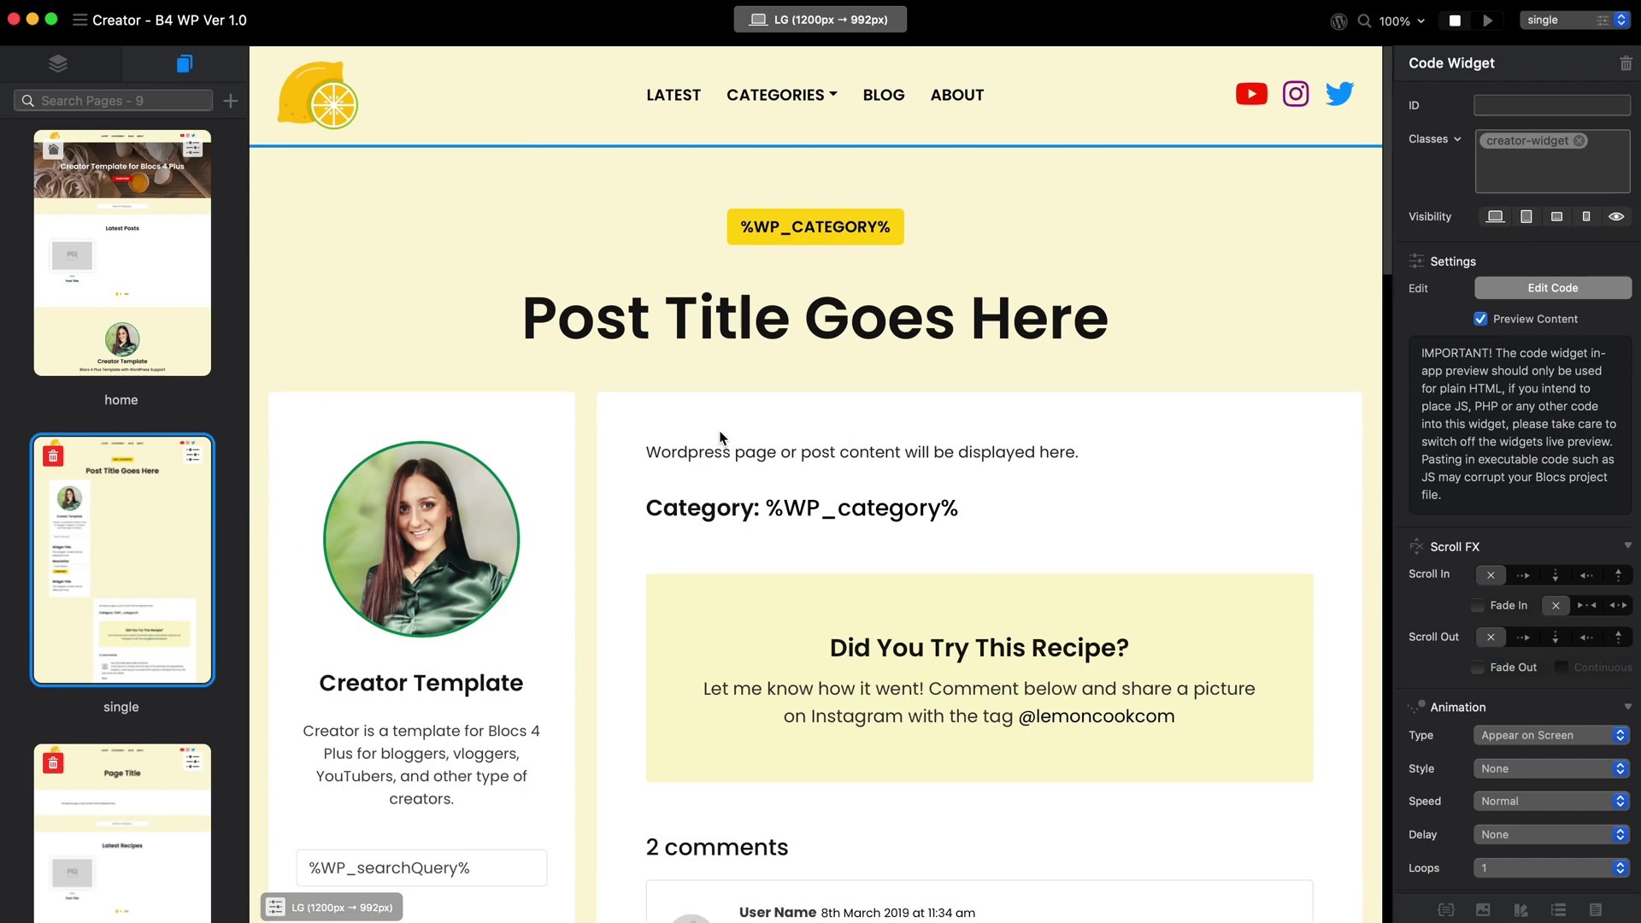
pyautogui.scroll(-15, 163, 308)
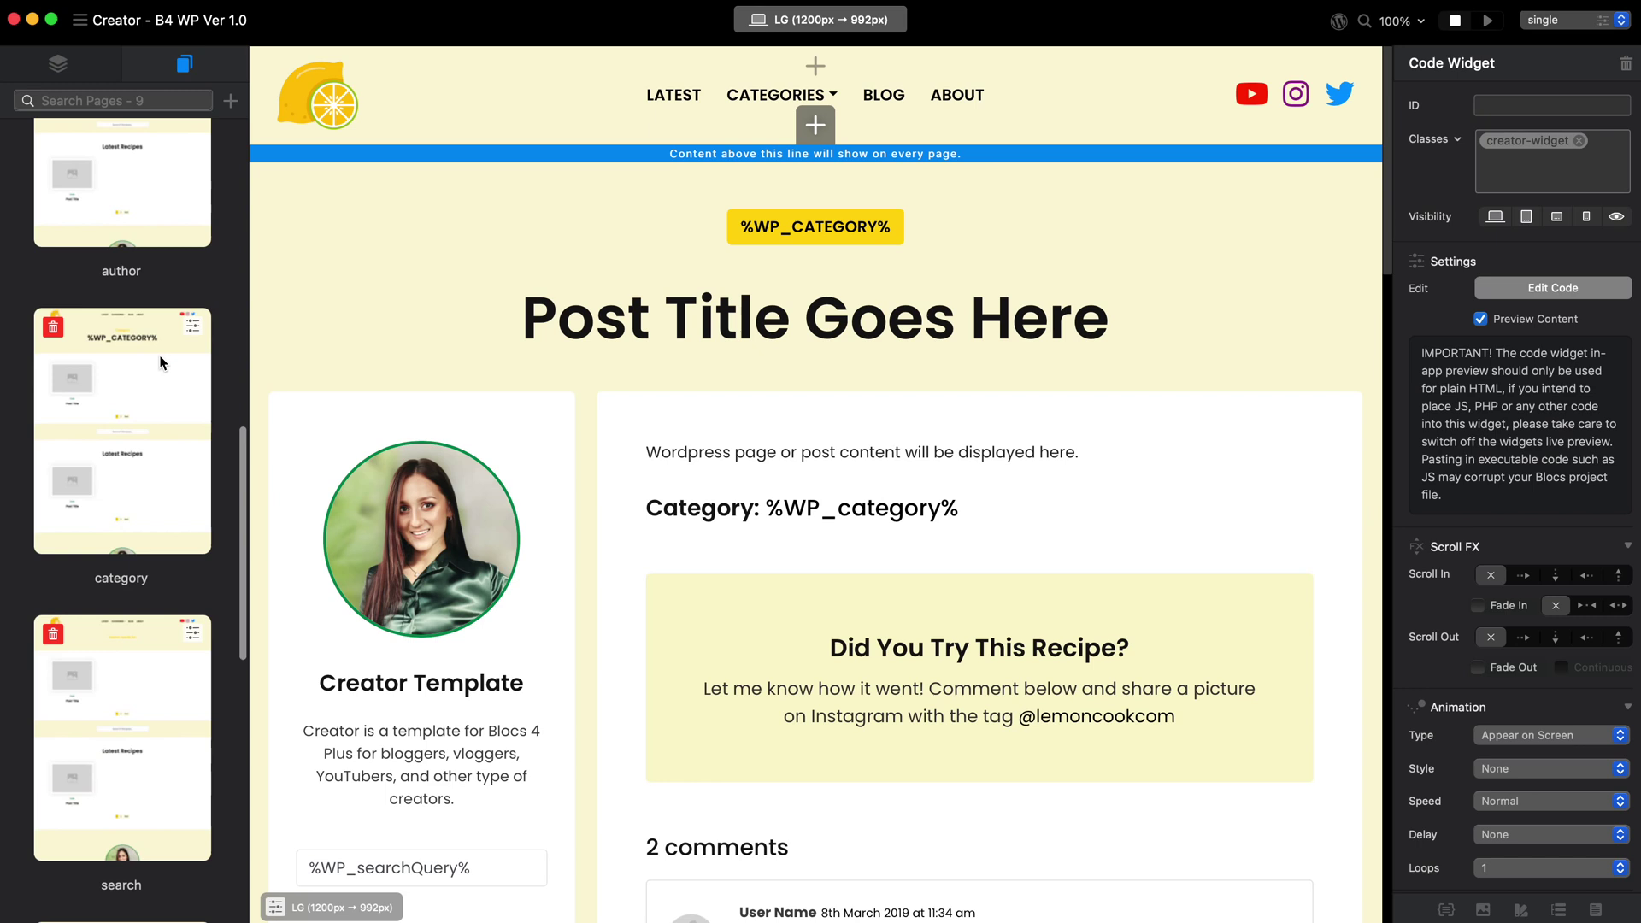
pyautogui.scroll(10, 161, 361)
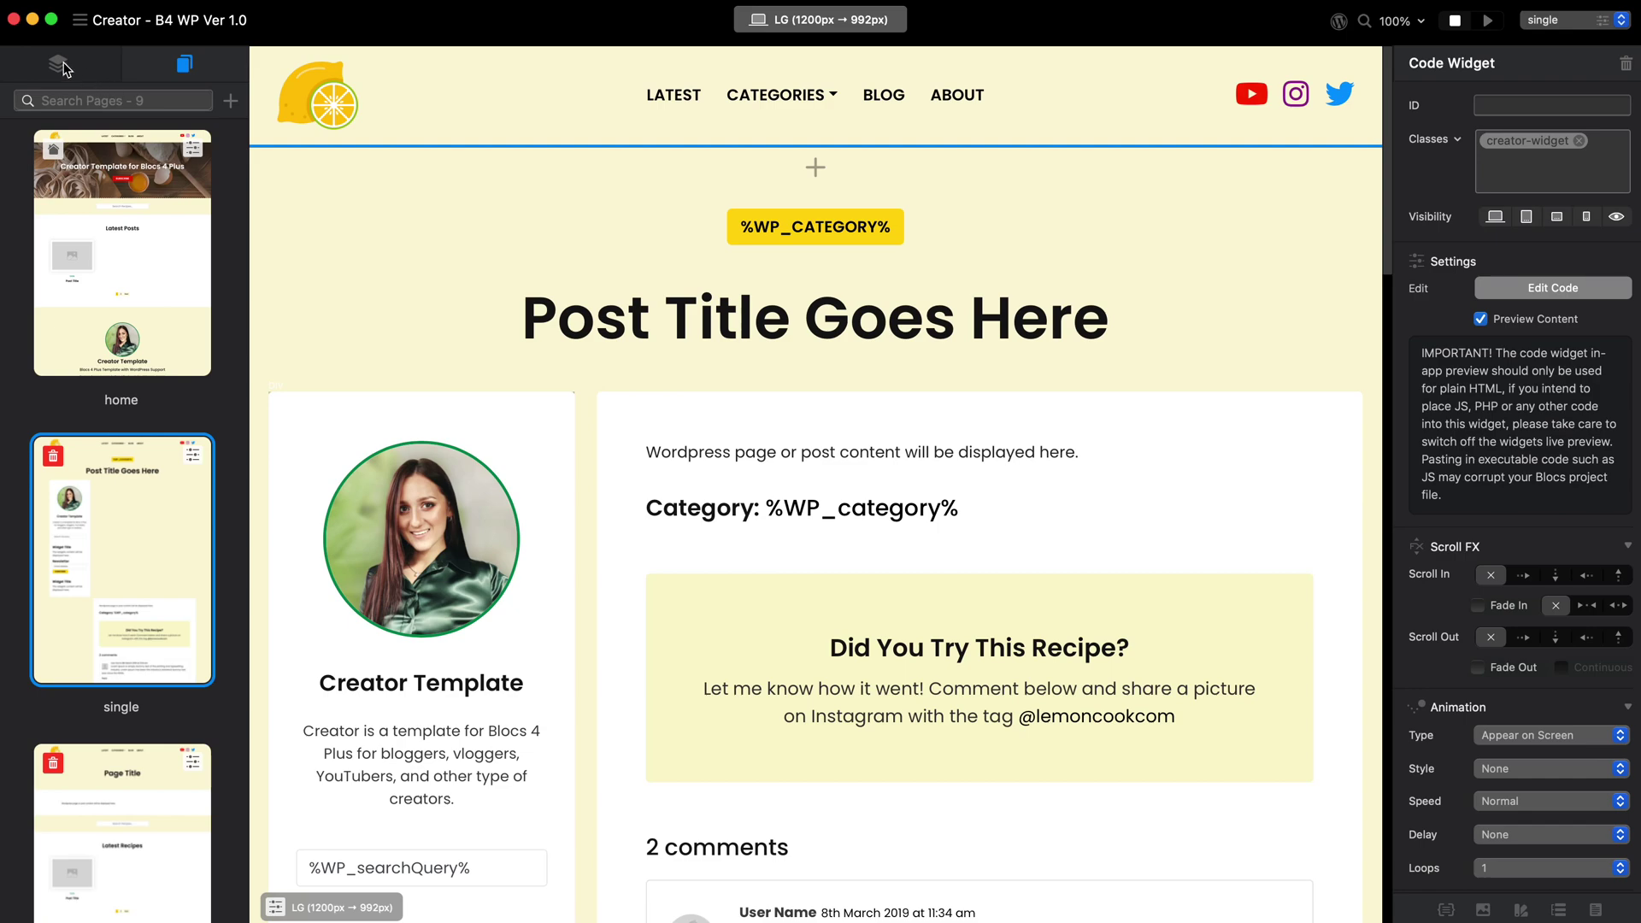
pyautogui.click(13, 19)
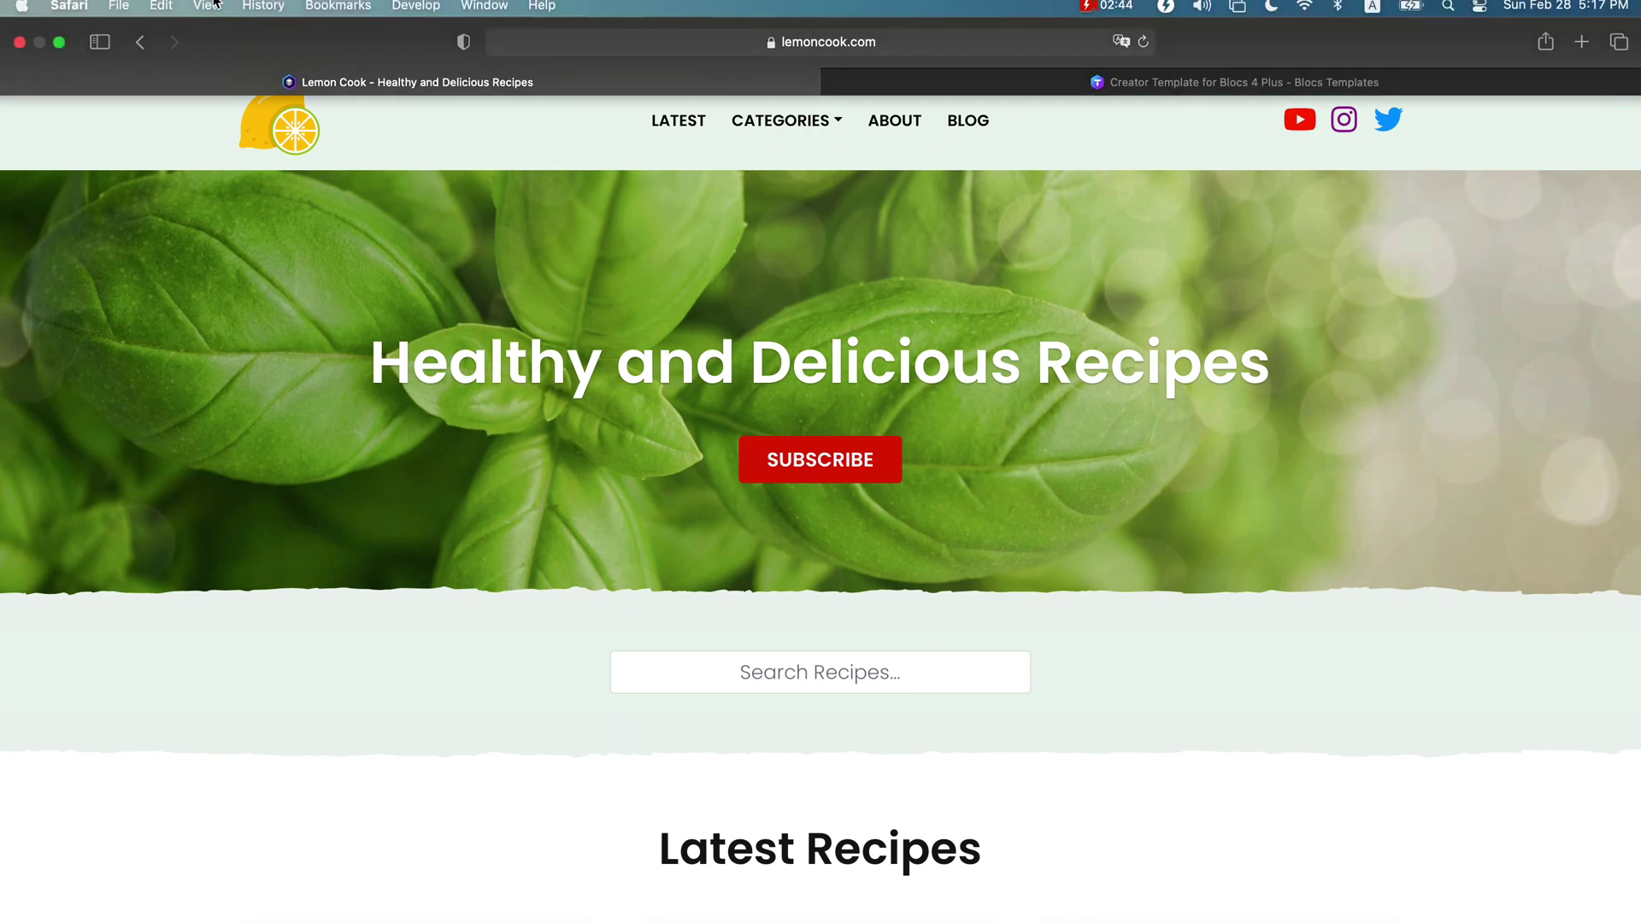
# Step: Turn off Always Show Toolbar in Full Screen and browse the Latest Recipes cards
pyautogui.click(202, 10)
pyautogui.click(256, 34)
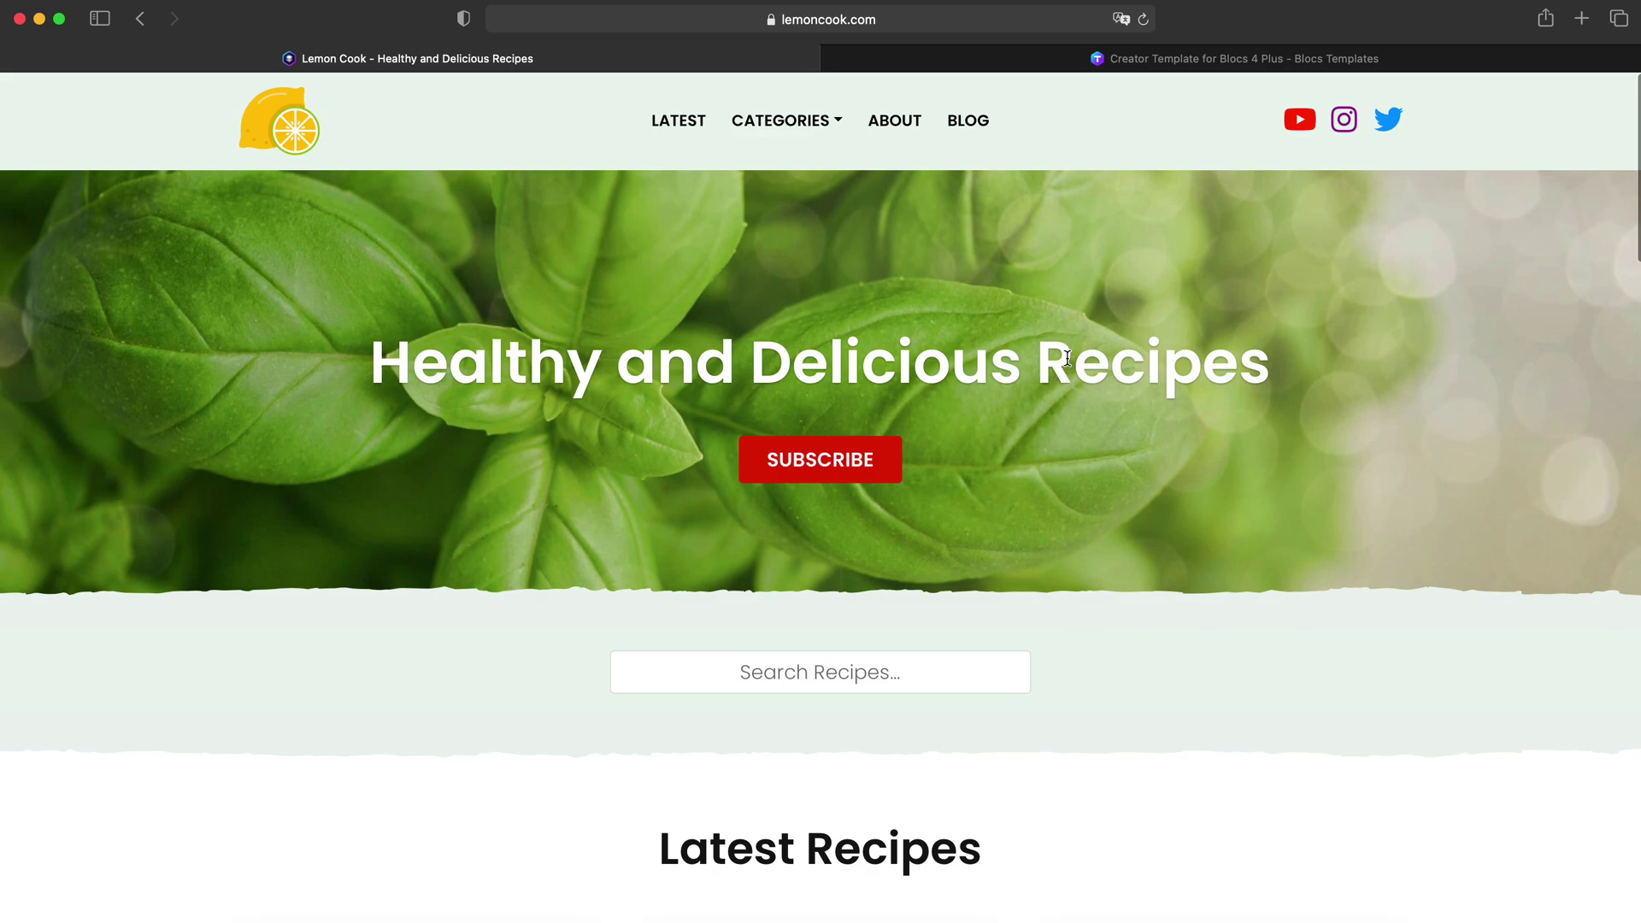
pyautogui.scroll(-7, 1094, 344)
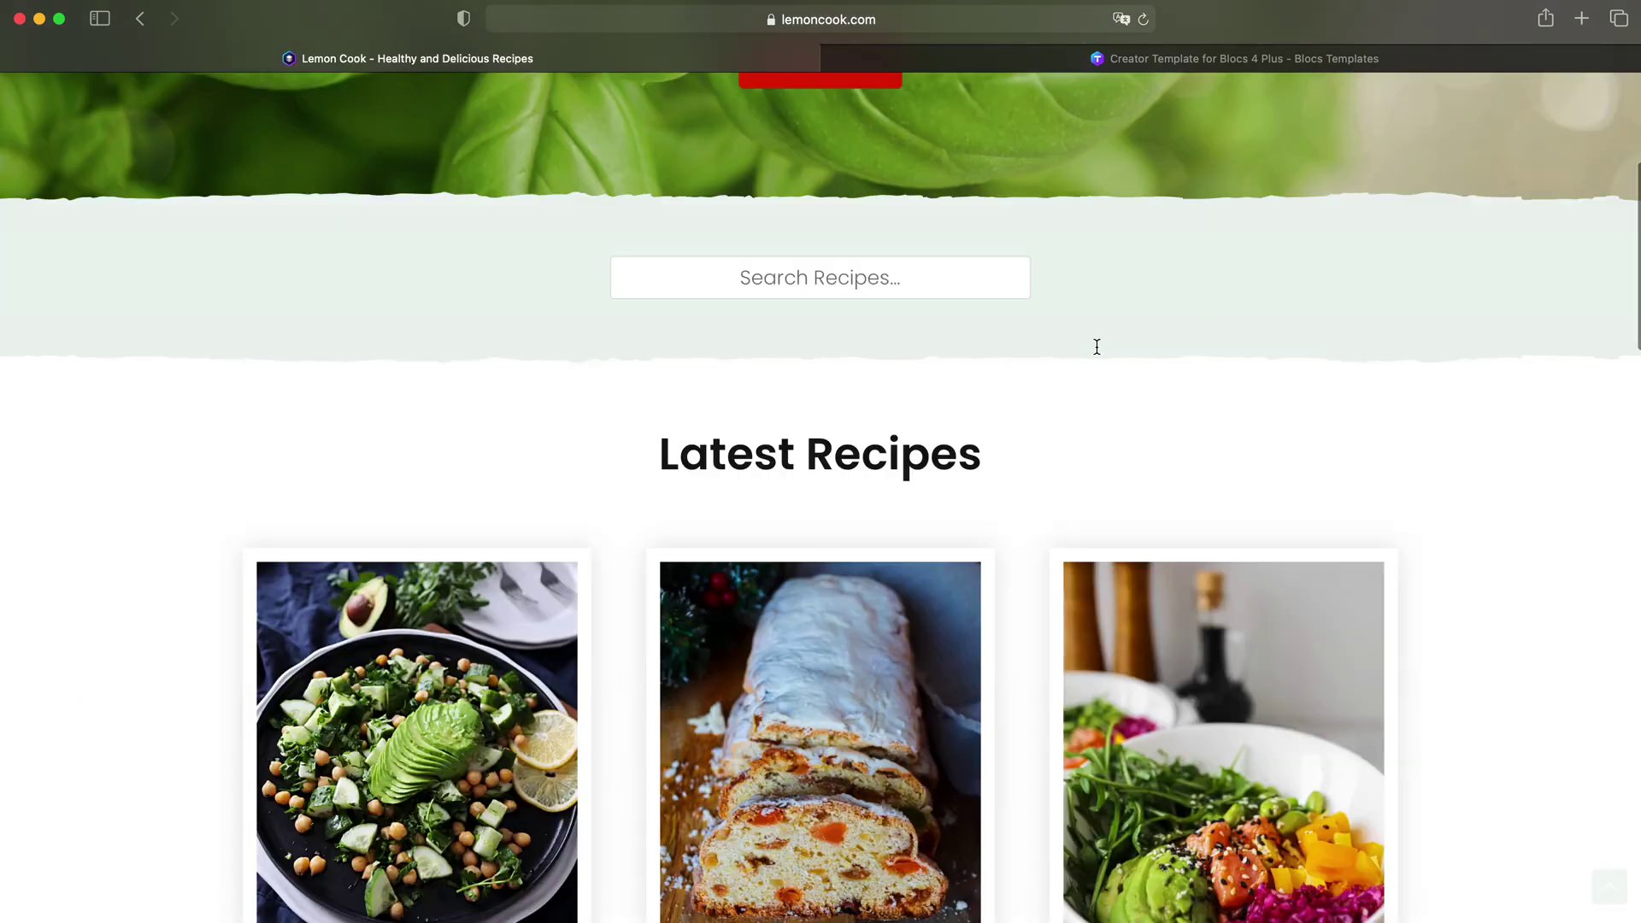
pyautogui.scroll(-7, 1222, 556)
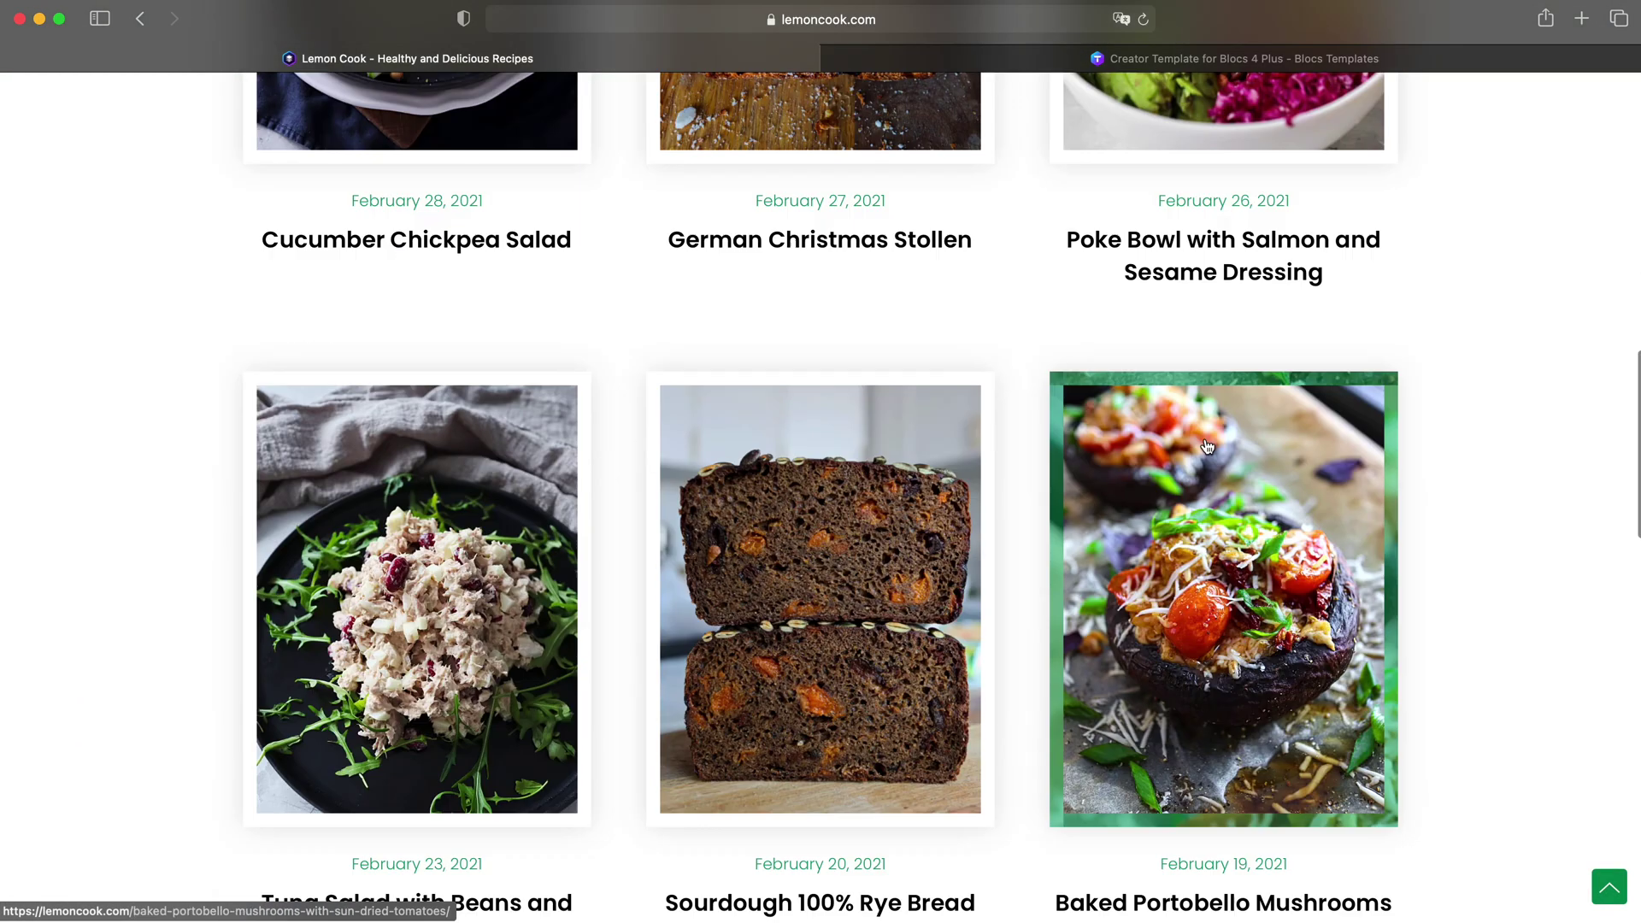
pyautogui.scroll(-9, 1037, 498)
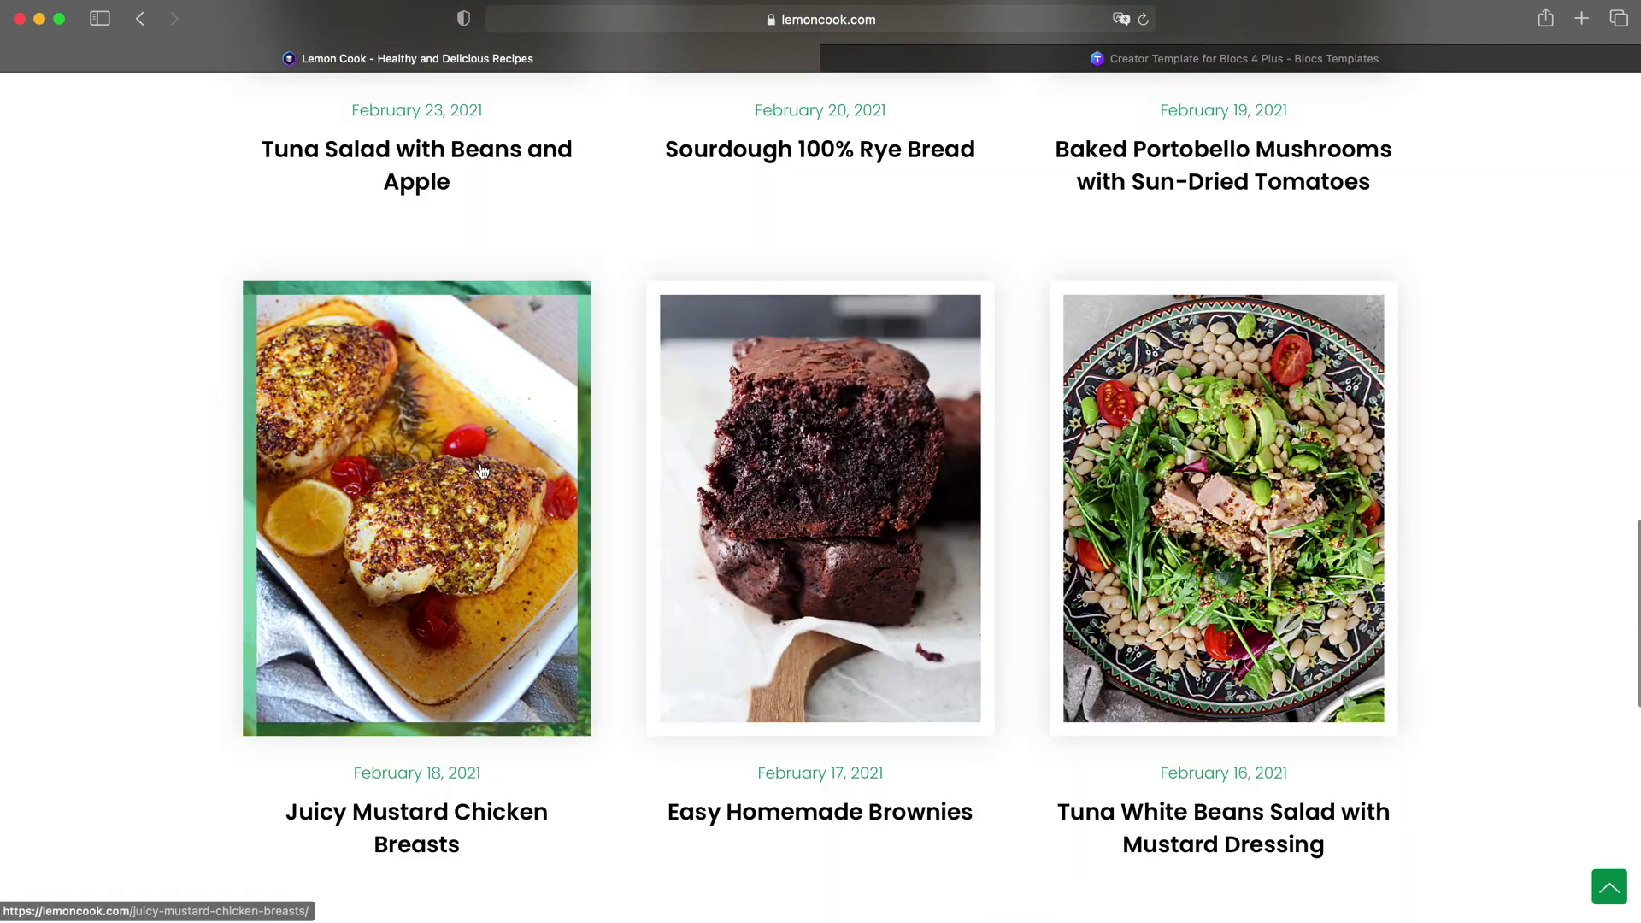
pyautogui.scroll(-3, 1118, 351)
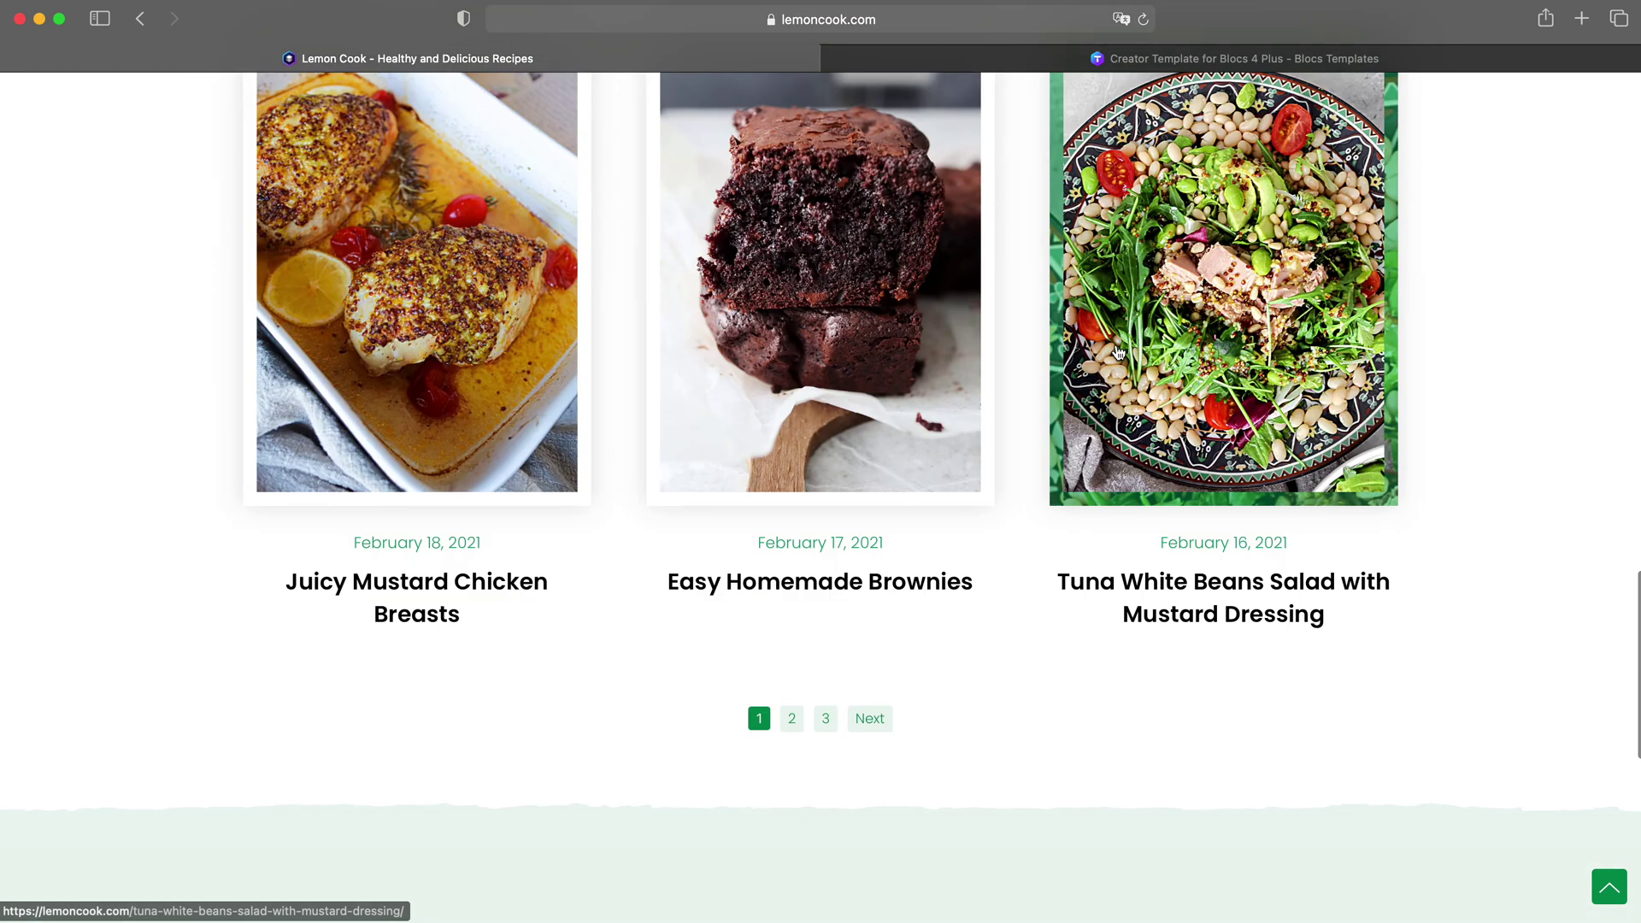
pyautogui.scroll(7, 1118, 351)
pyautogui.scroll(10, 1118, 350)
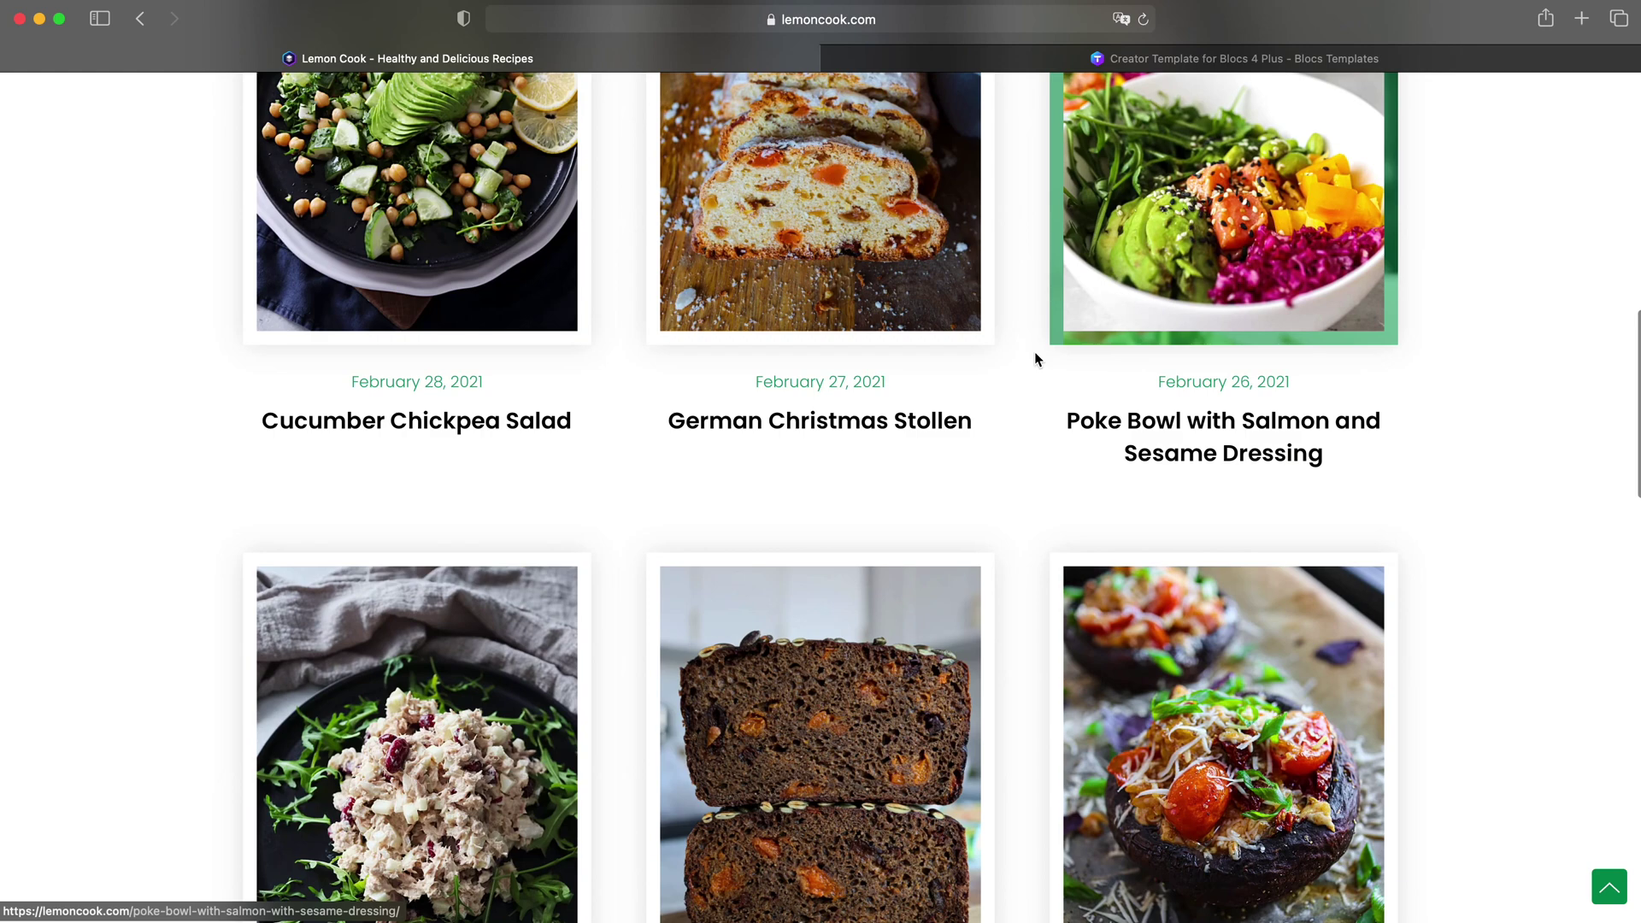
pyautogui.scroll(-4, 754, 451)
# Step: Open the Cucumber Chickpea Salad post and scroll through its video and 10-minute recipe details
pyautogui.click(457, 450)
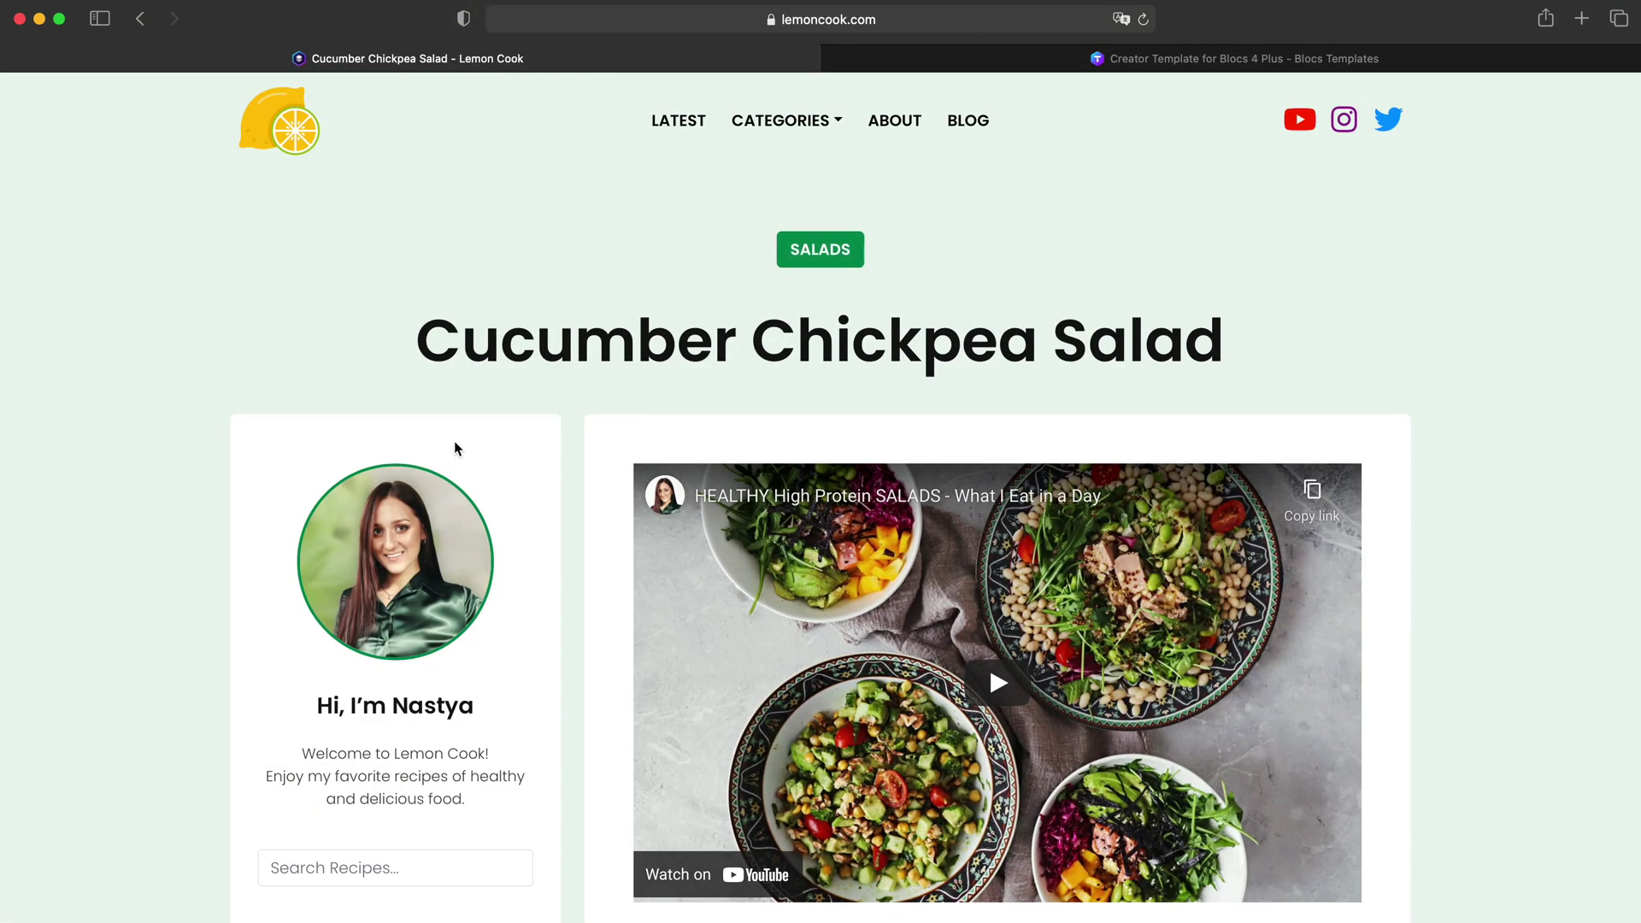
pyautogui.scroll(-10, 302, 410)
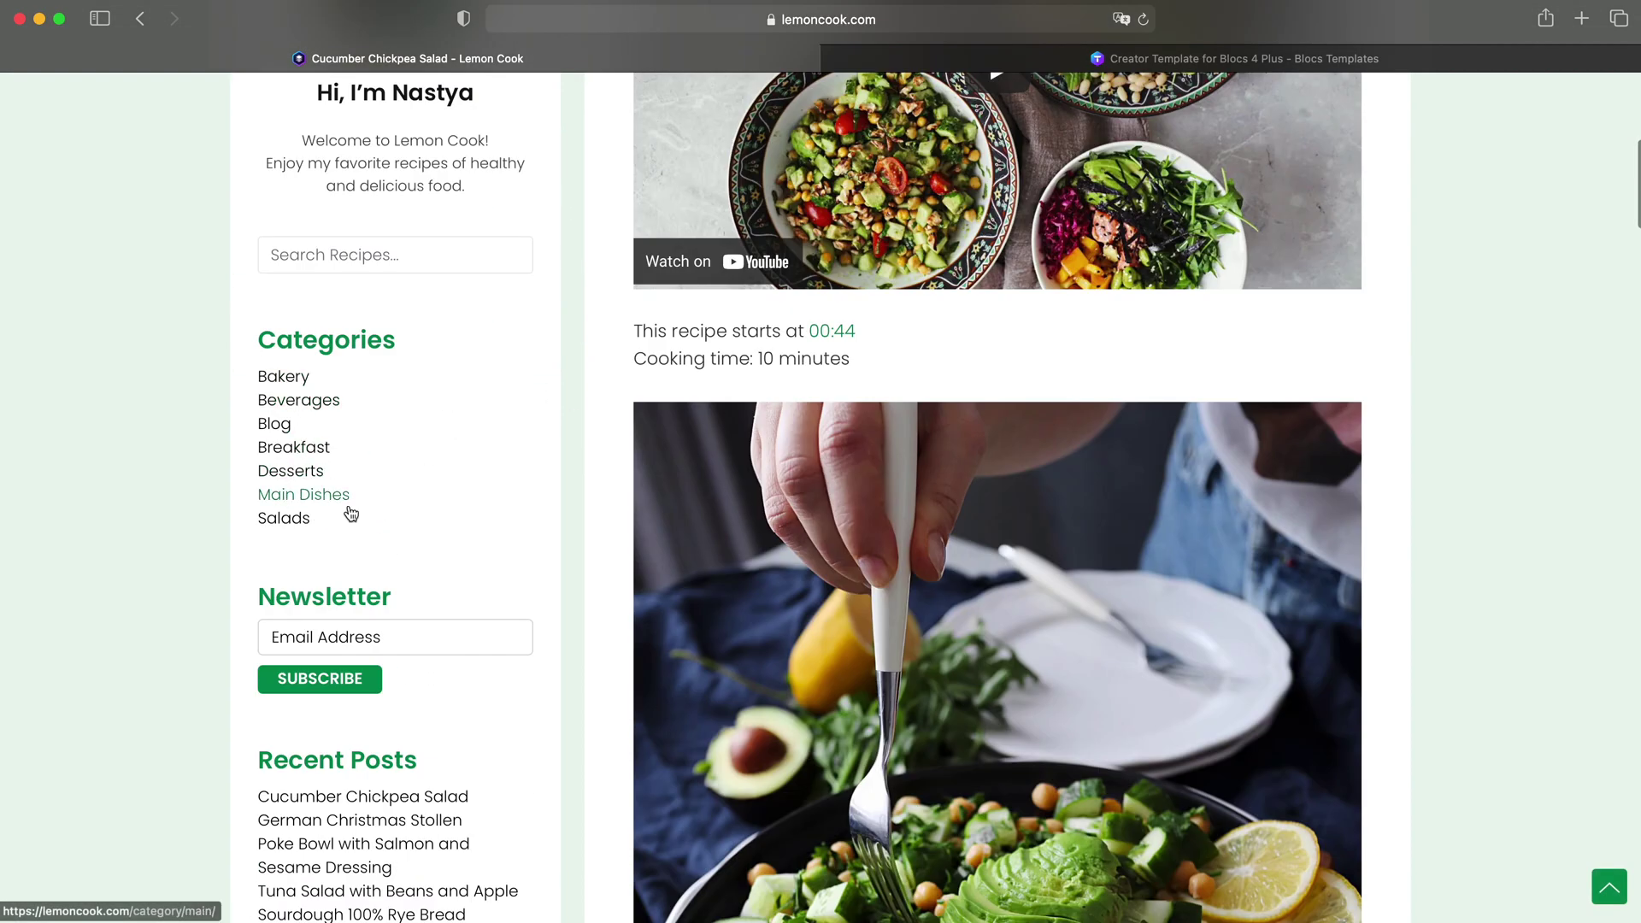
pyautogui.scroll(-7, 368, 598)
pyautogui.scroll(9, 367, 530)
pyautogui.scroll(4, 834, 409)
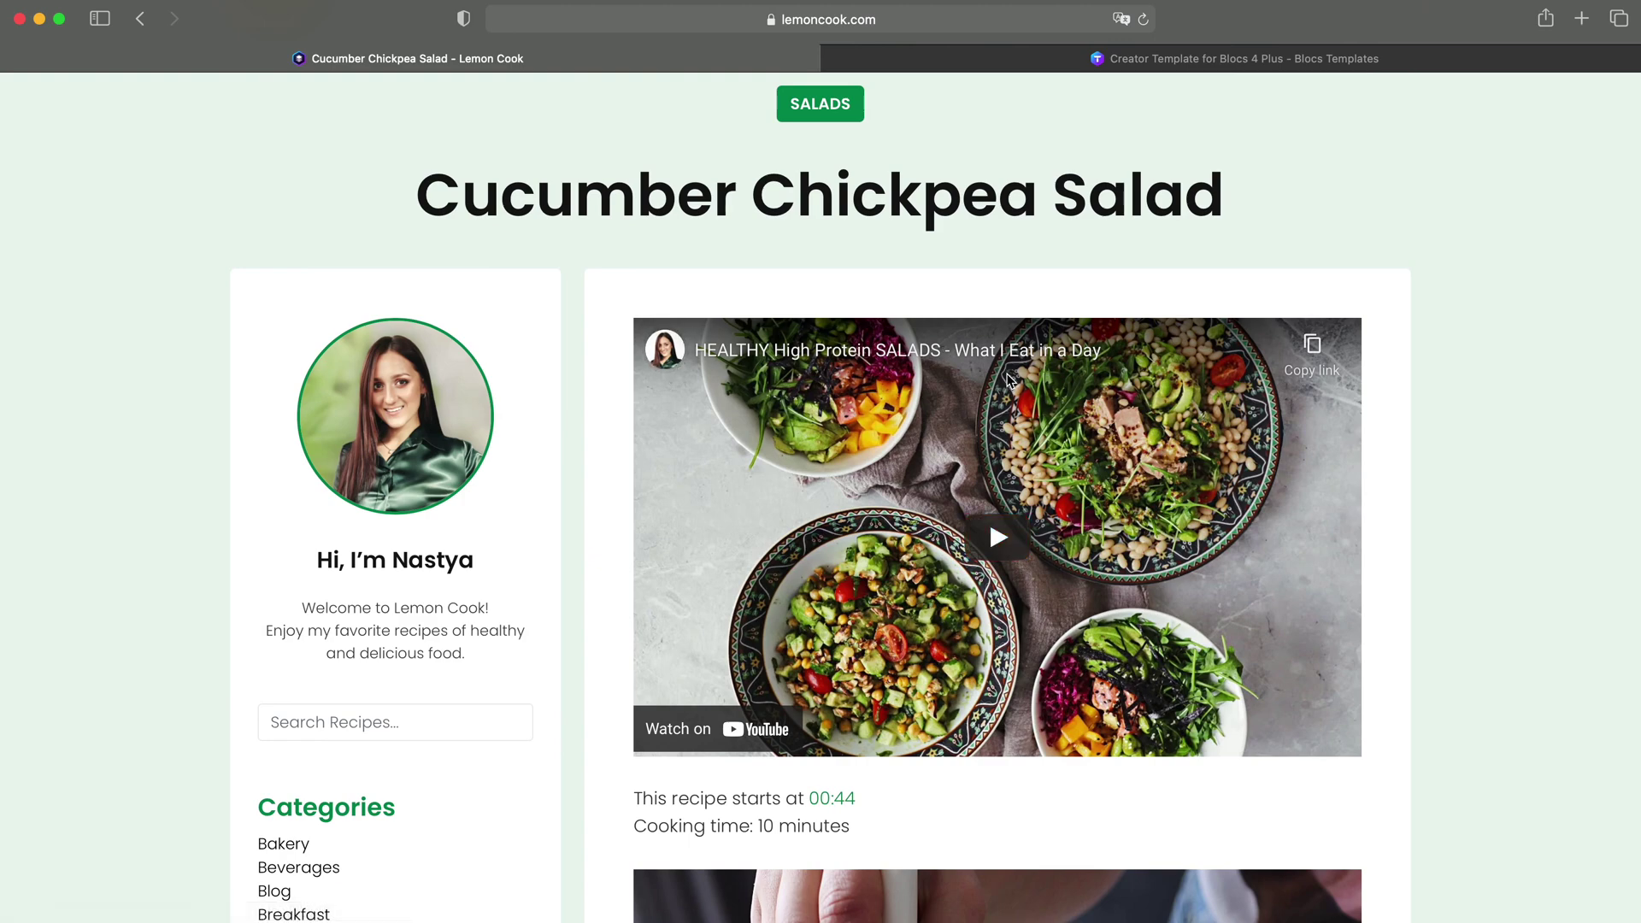
pyautogui.scroll(-12, 1009, 382)
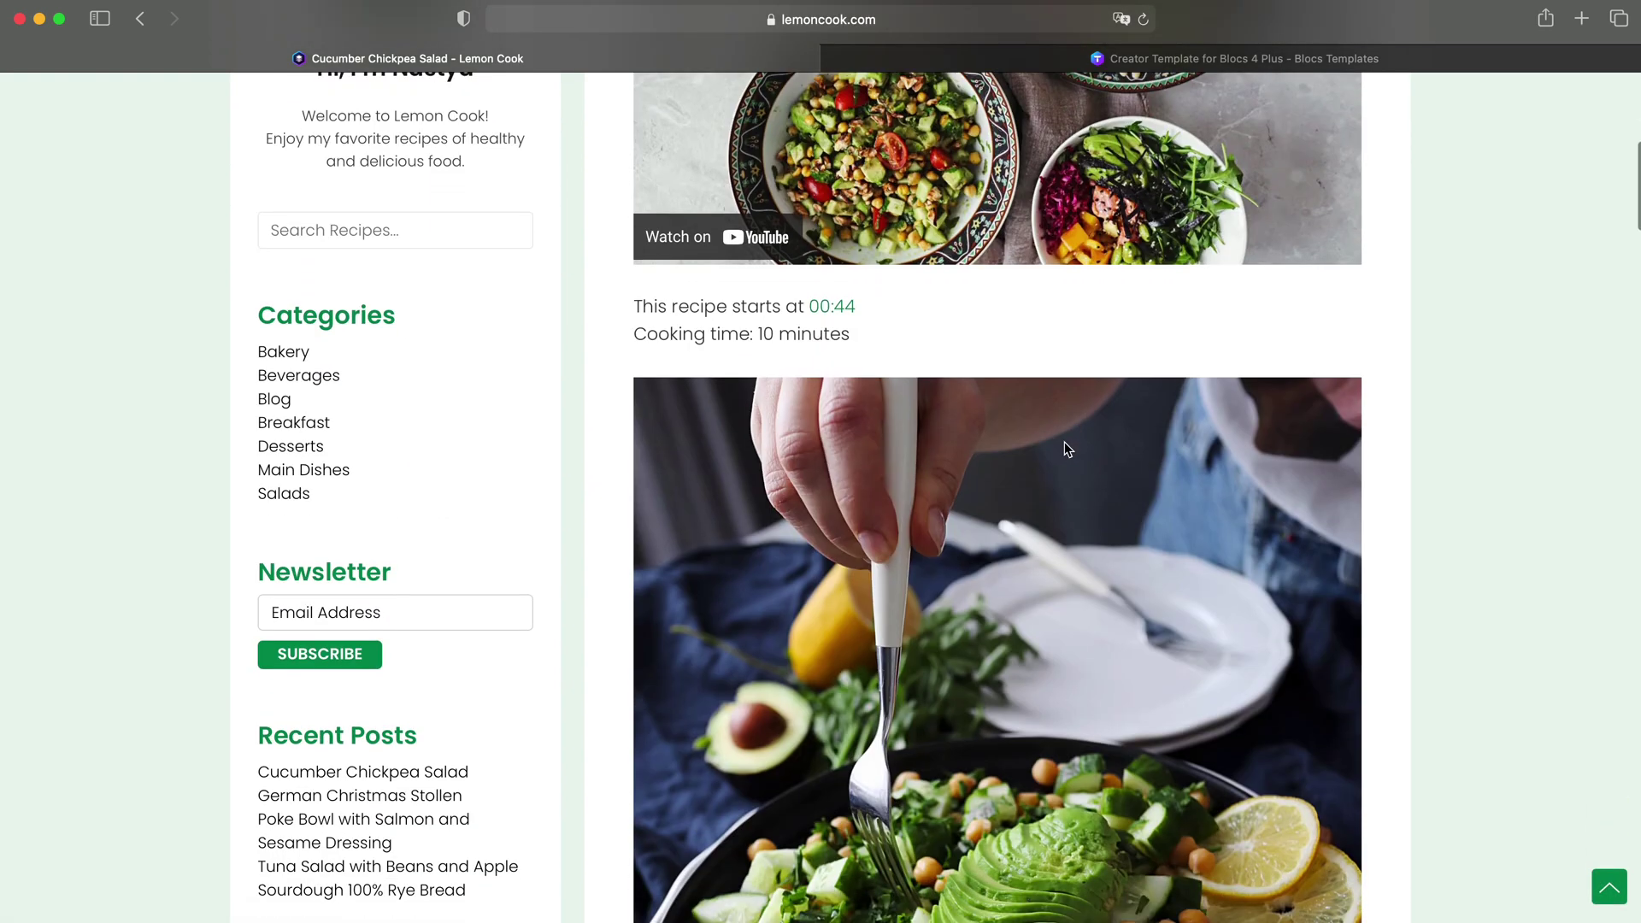
pyautogui.scroll(-20, 1064, 439)
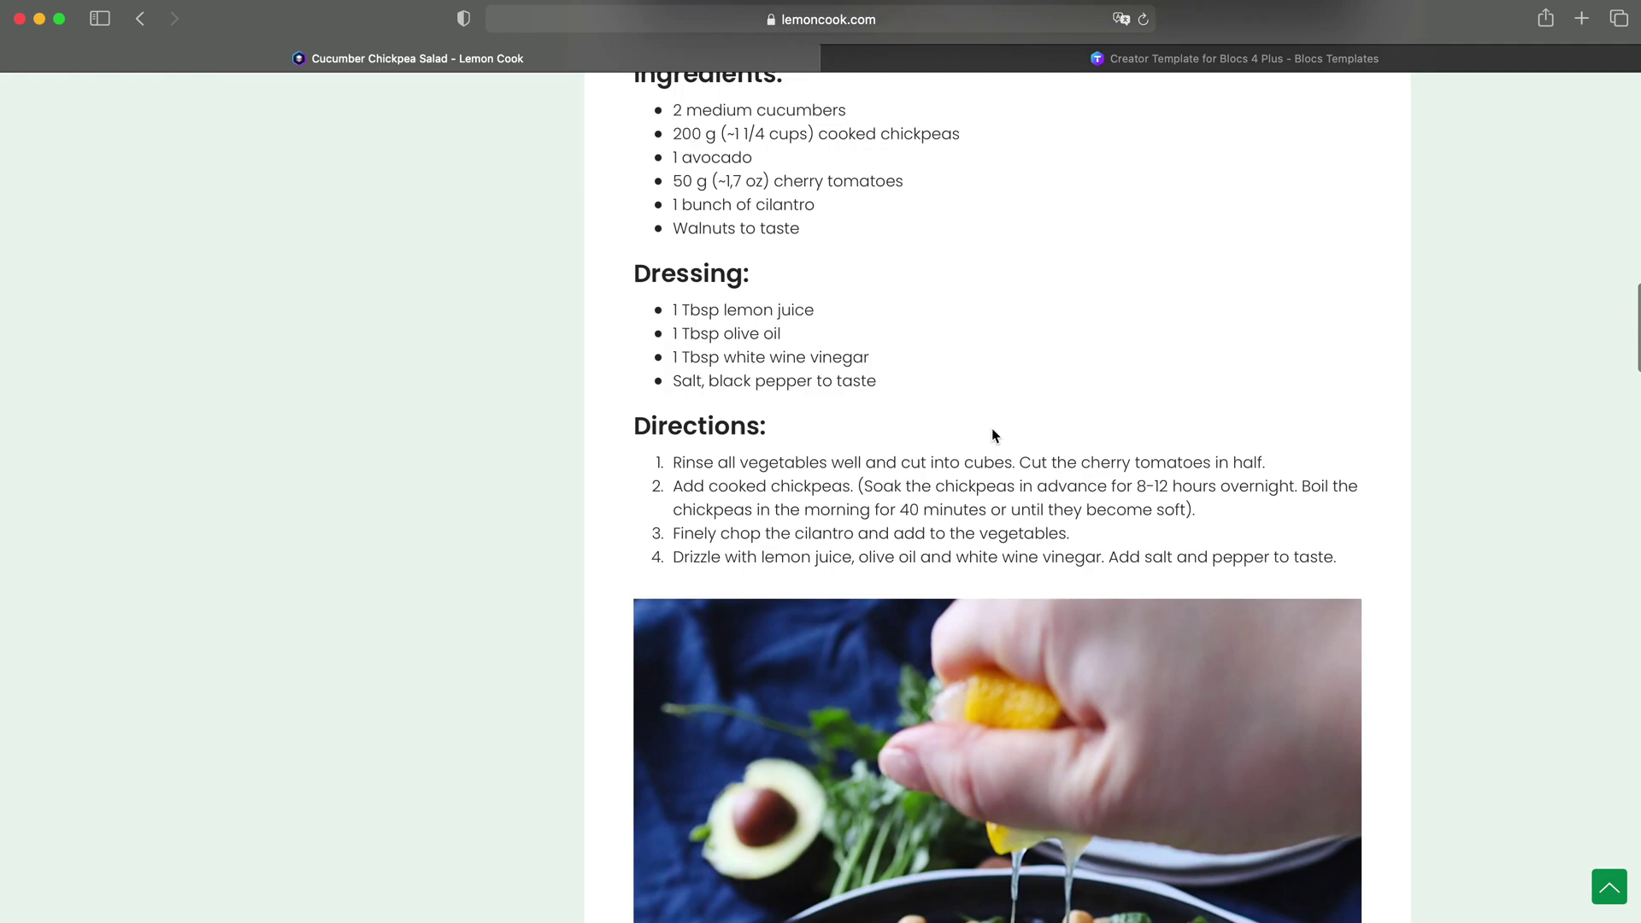
pyautogui.scroll(-15, 992, 434)
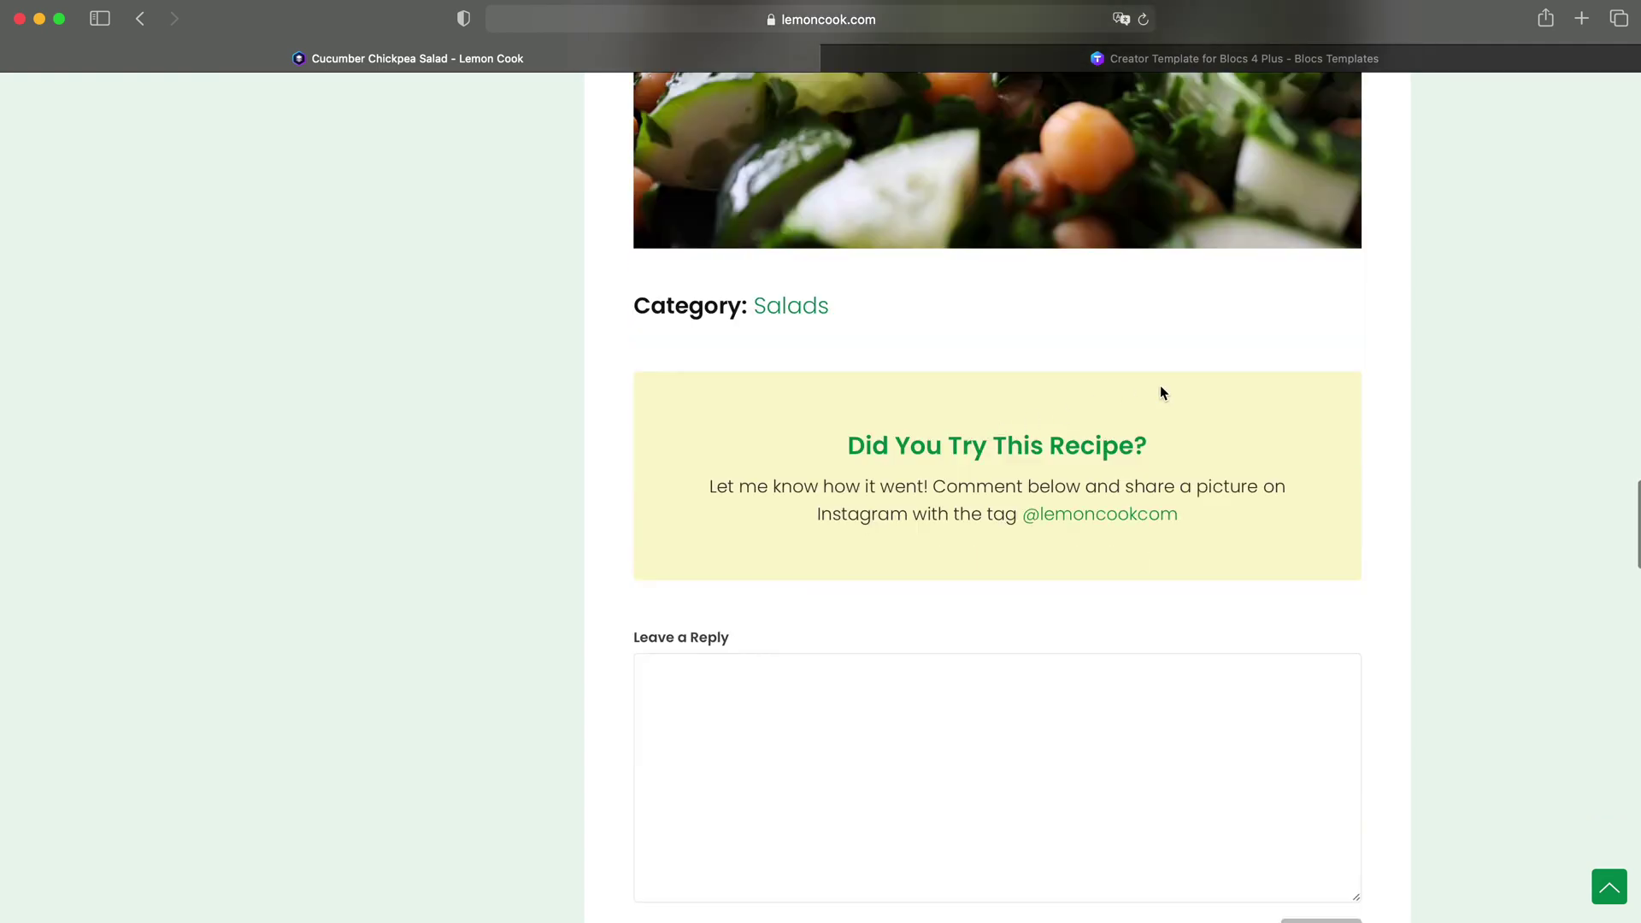
pyautogui.scroll(-8, 1160, 389)
pyautogui.scroll(7, 1161, 389)
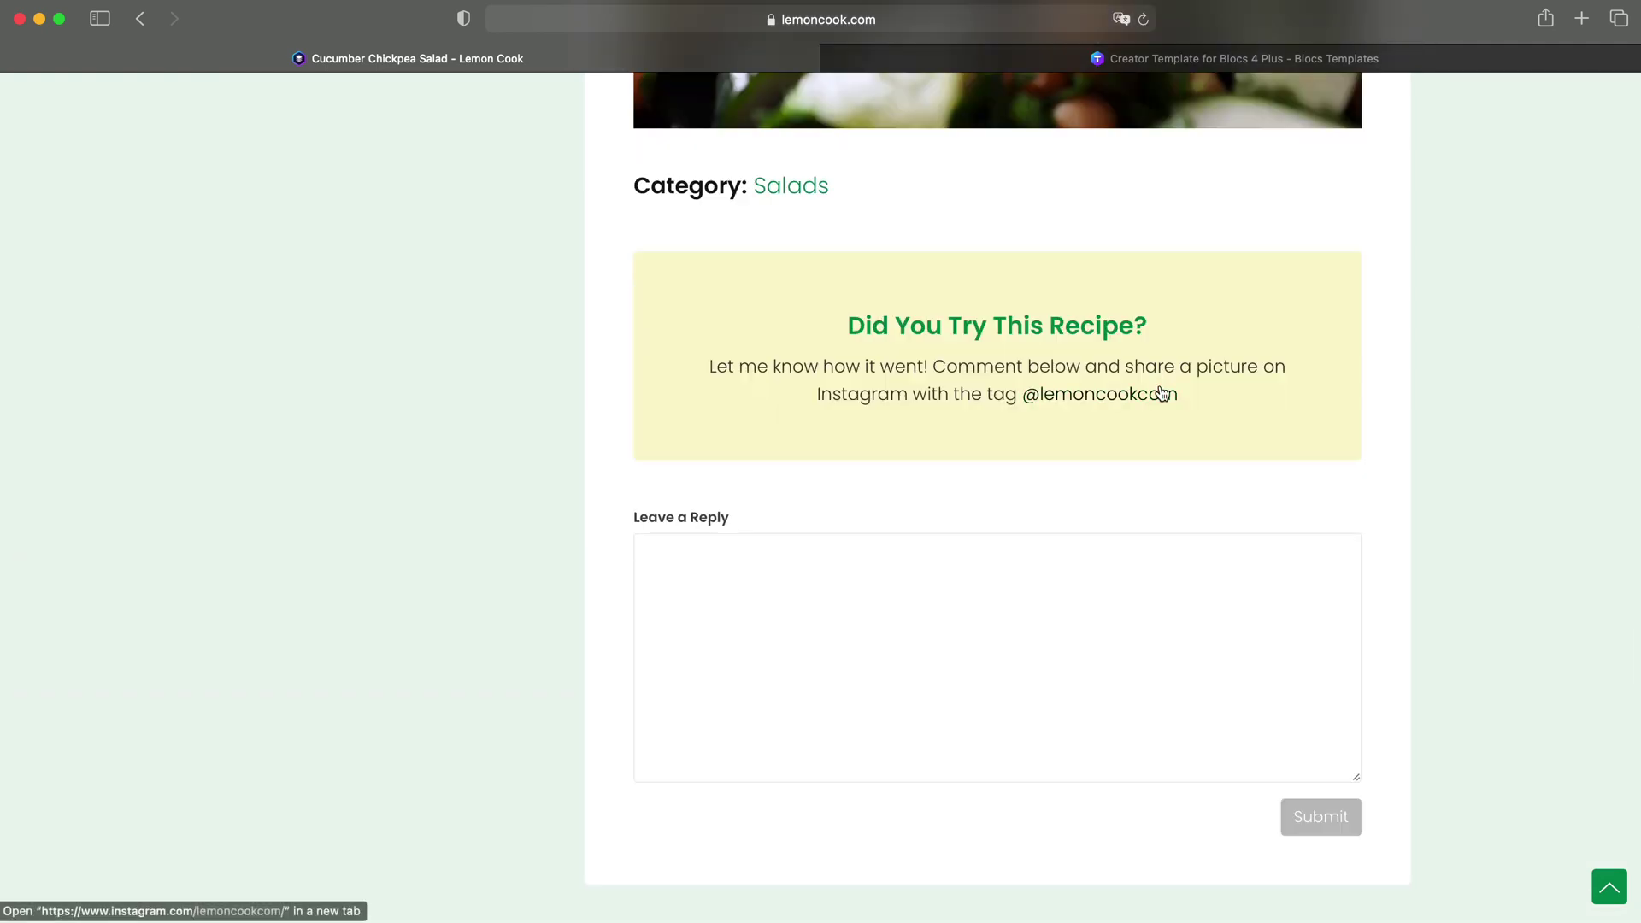
pyautogui.scroll(-9, 1160, 393)
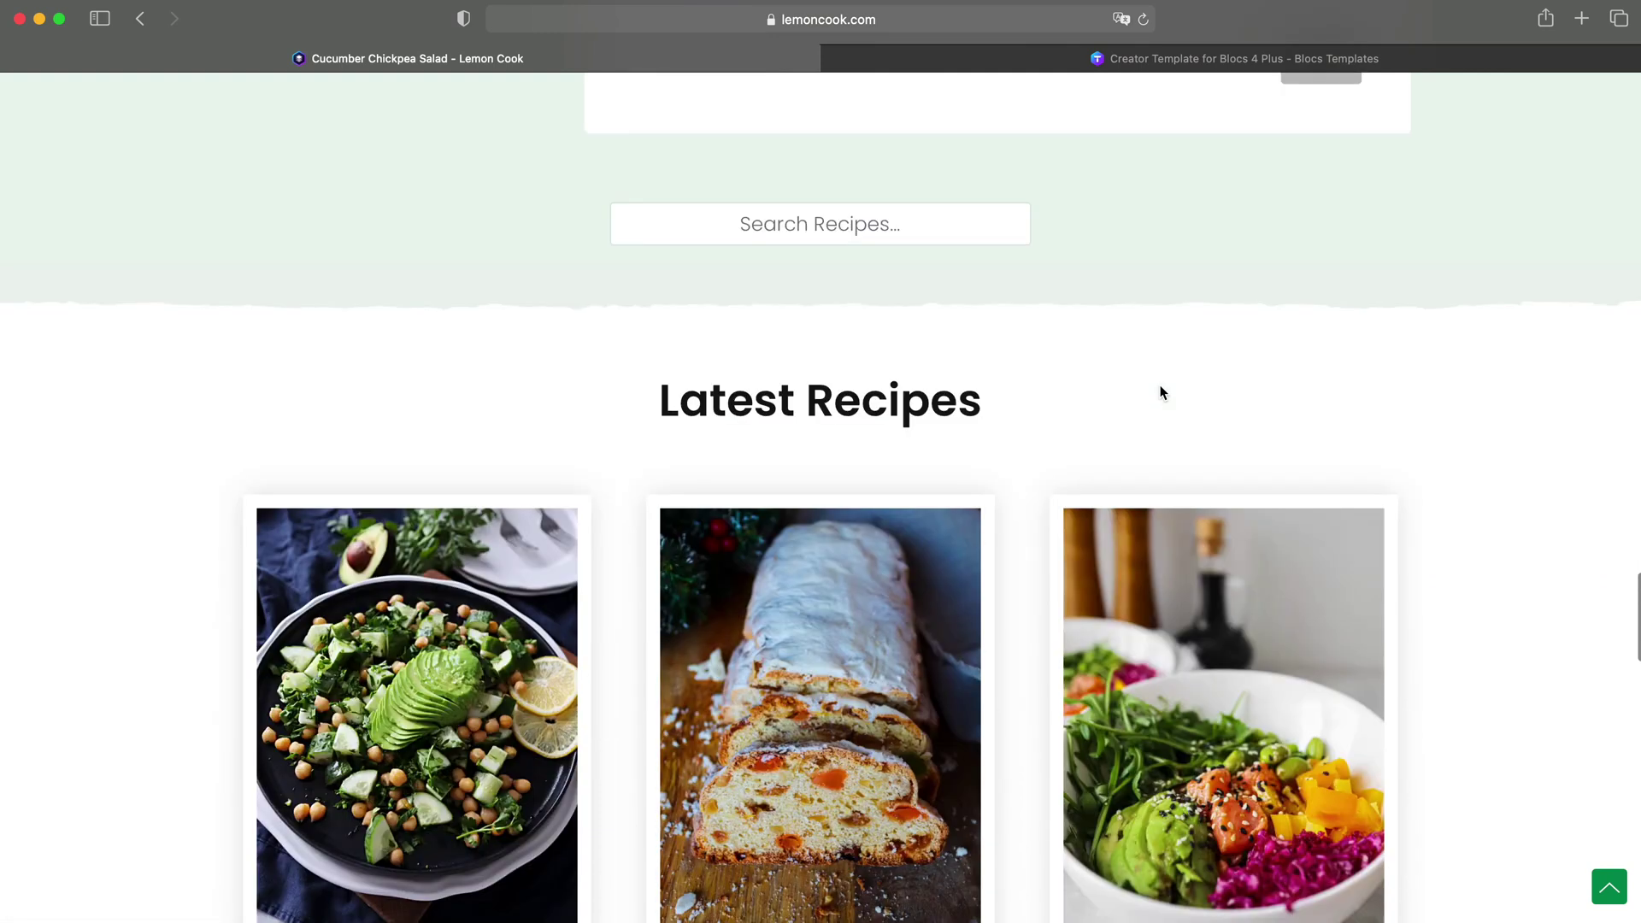
pyautogui.scroll(-4, 1161, 393)
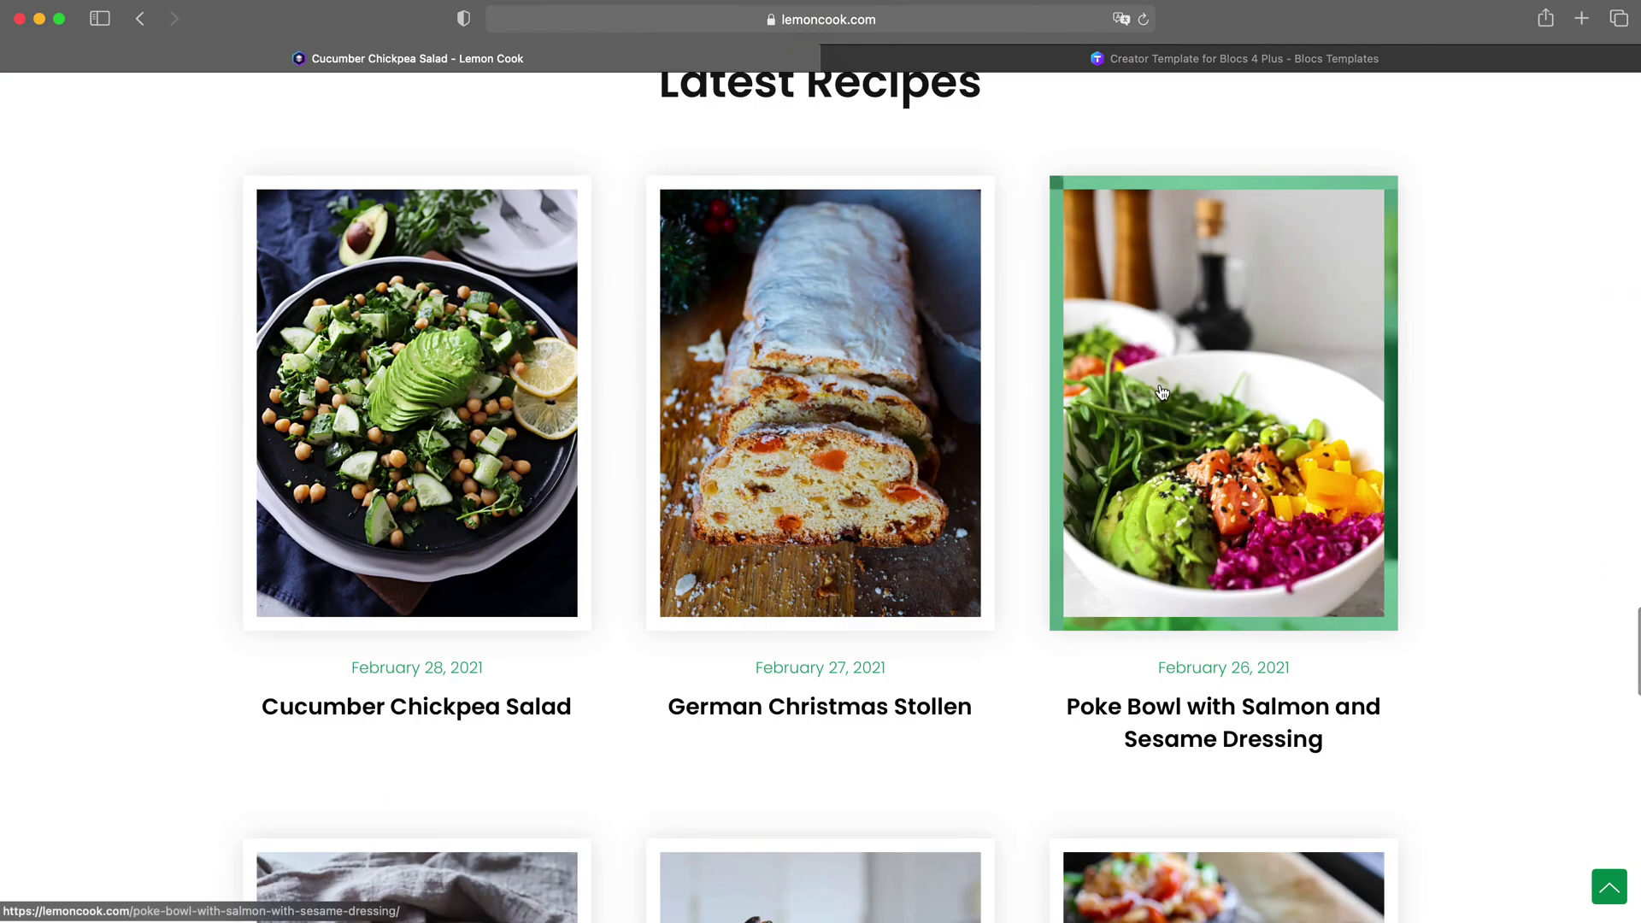
pyautogui.scroll(-15, 1161, 392)
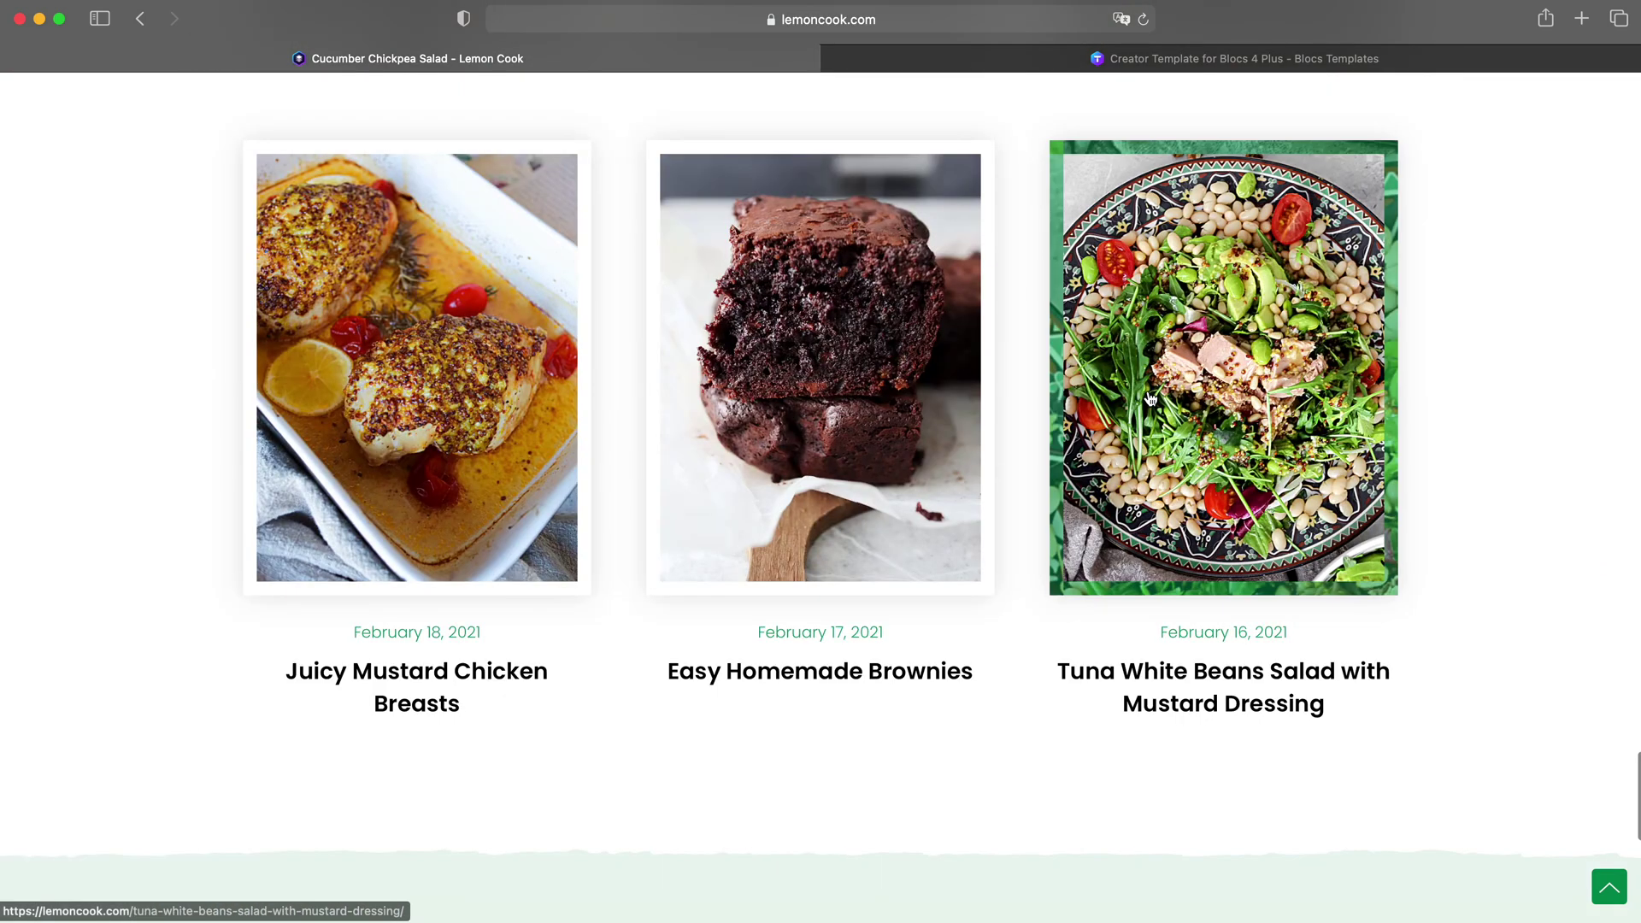
pyautogui.scroll(4, 997, 624)
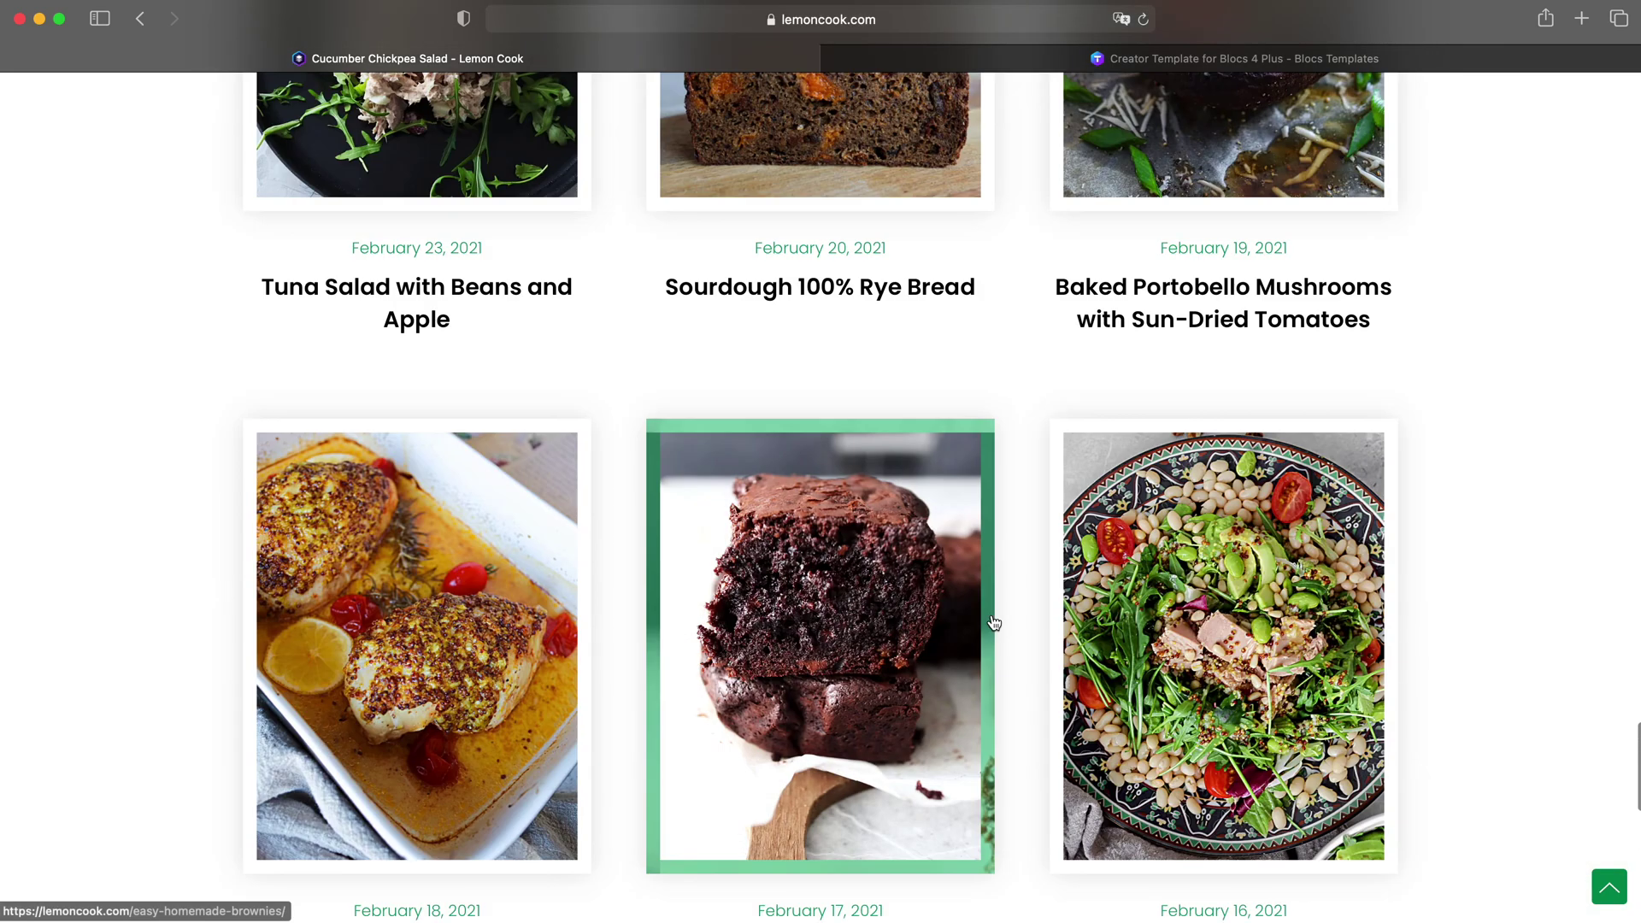
pyautogui.scroll(20, 994, 623)
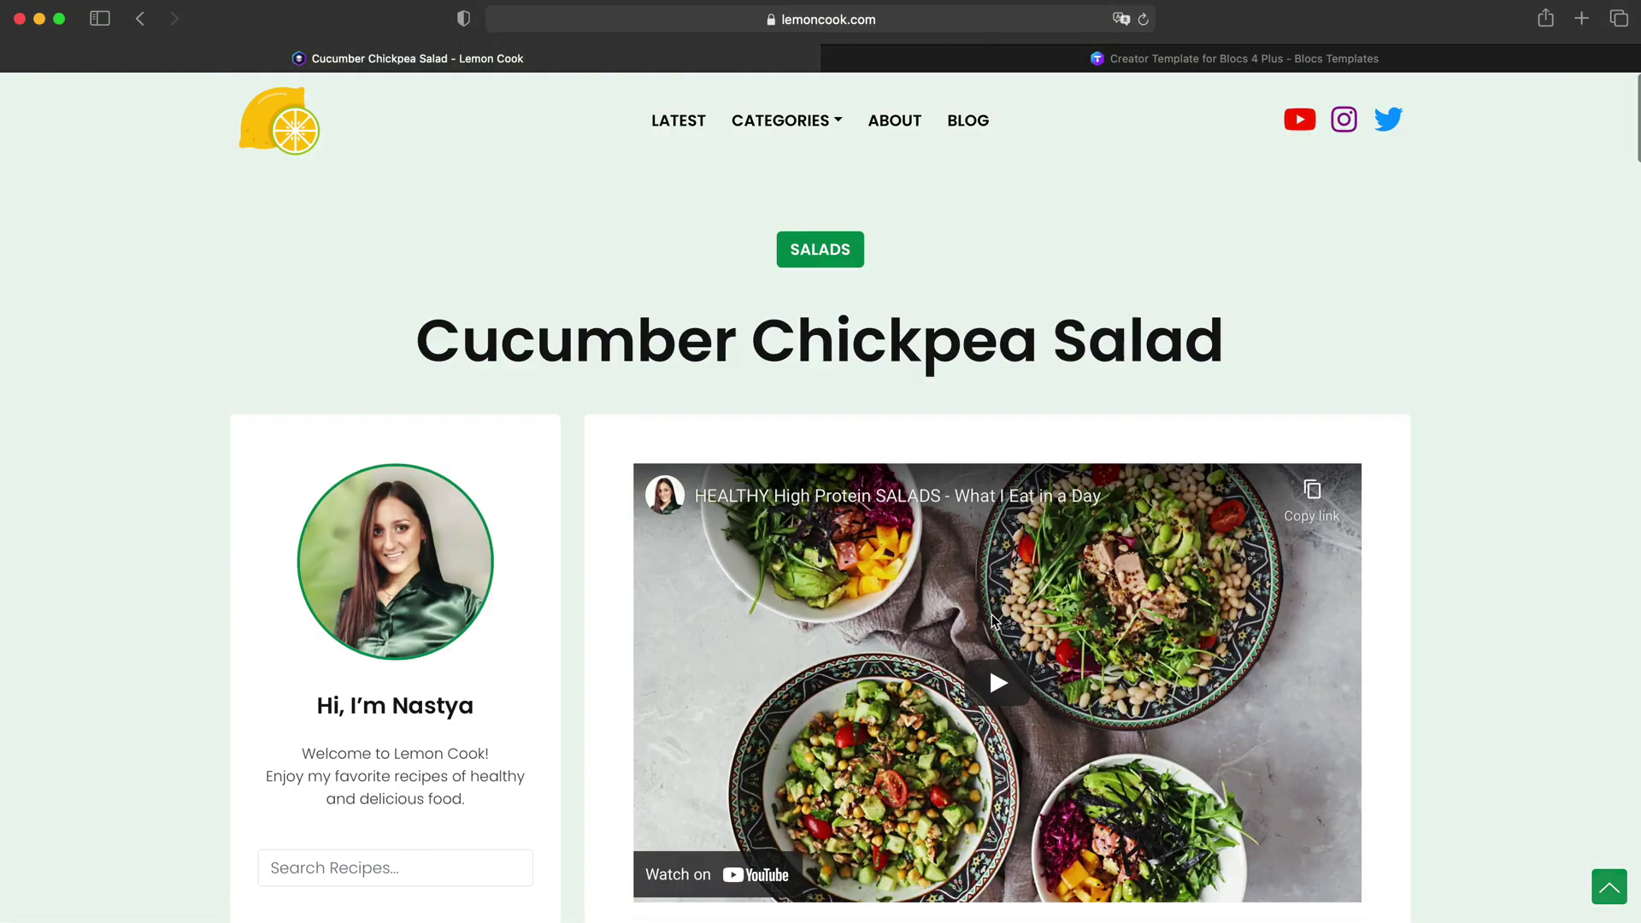
pyautogui.scroll(-3, 689, 402)
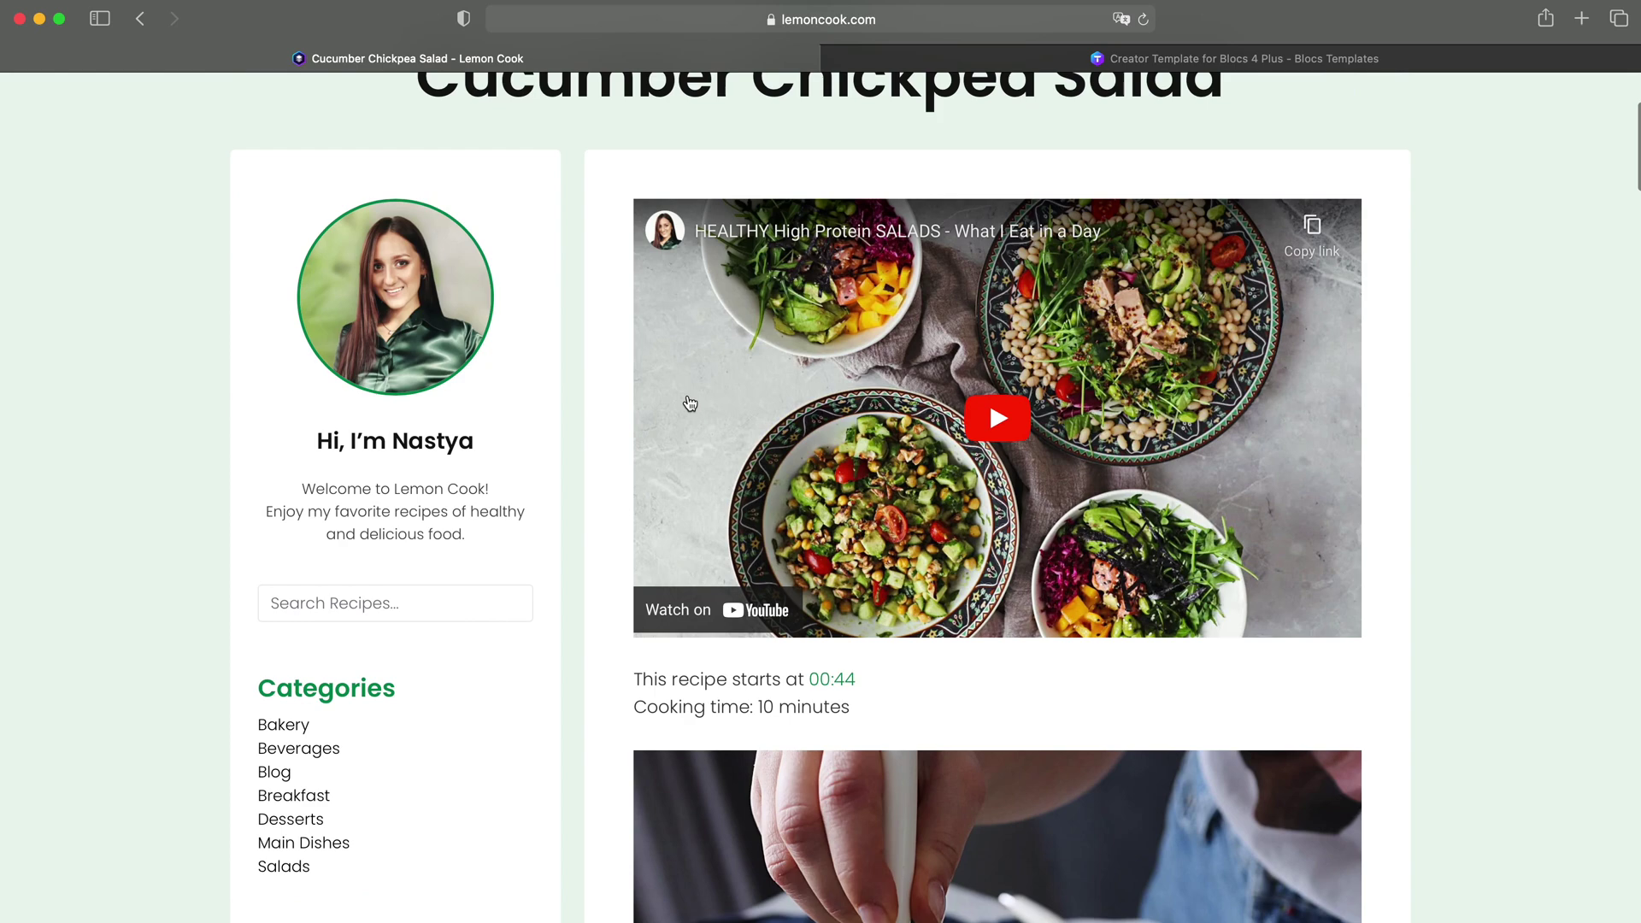
pyautogui.scroll(3, 628, 317)
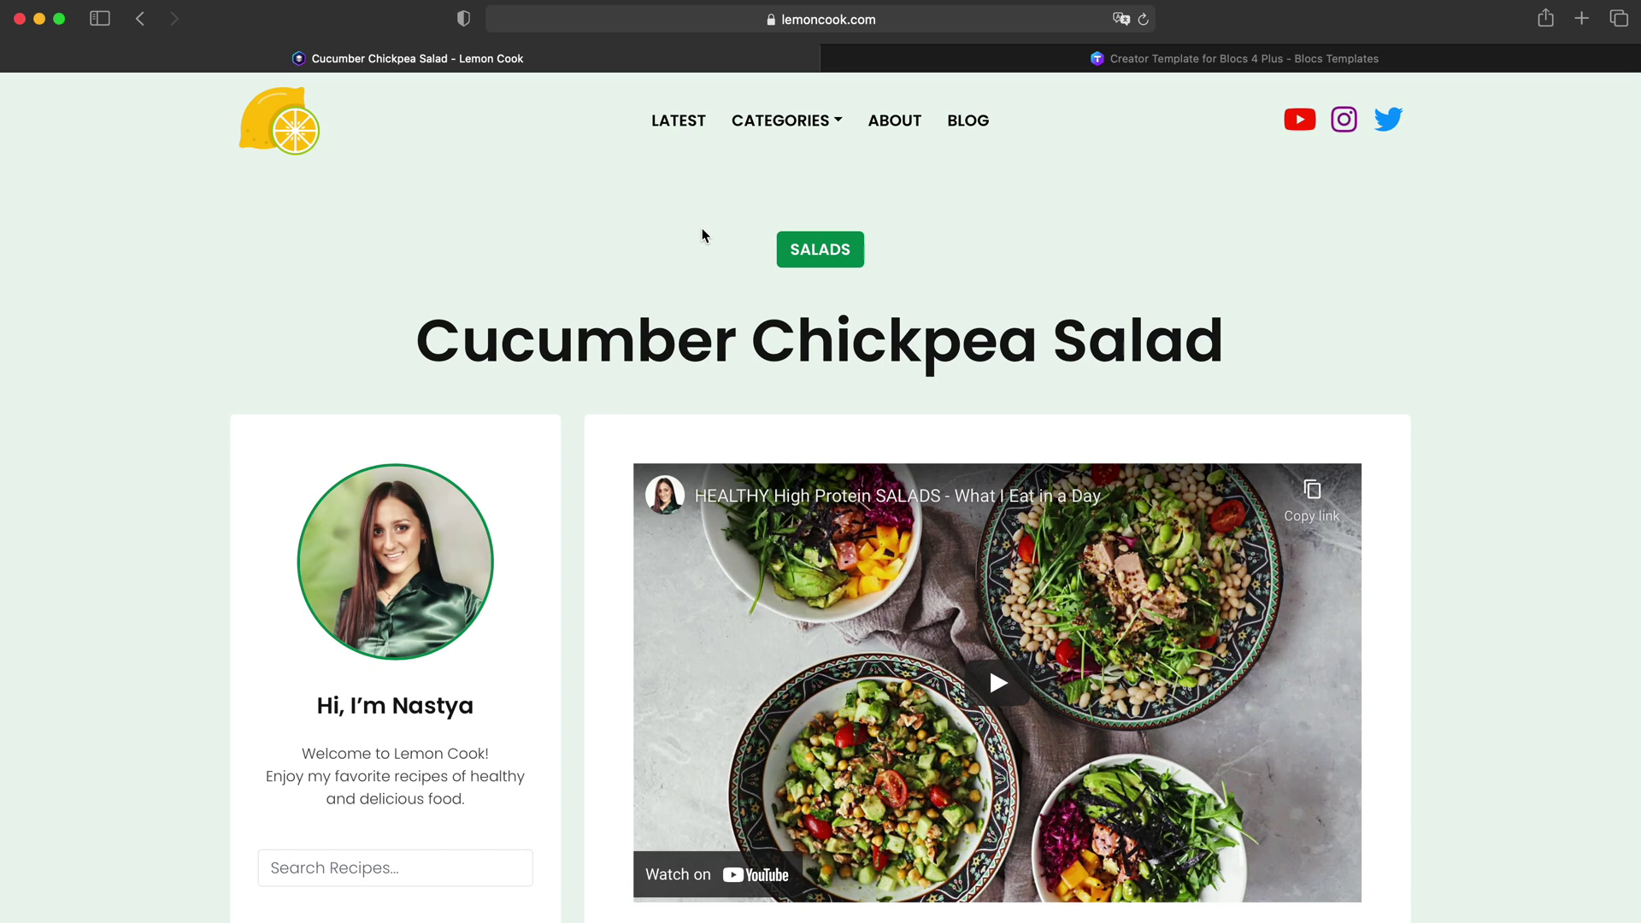
# Step: Go to the Breakfast category page from the Categories menu and scroll it
pyautogui.click(827, 122)
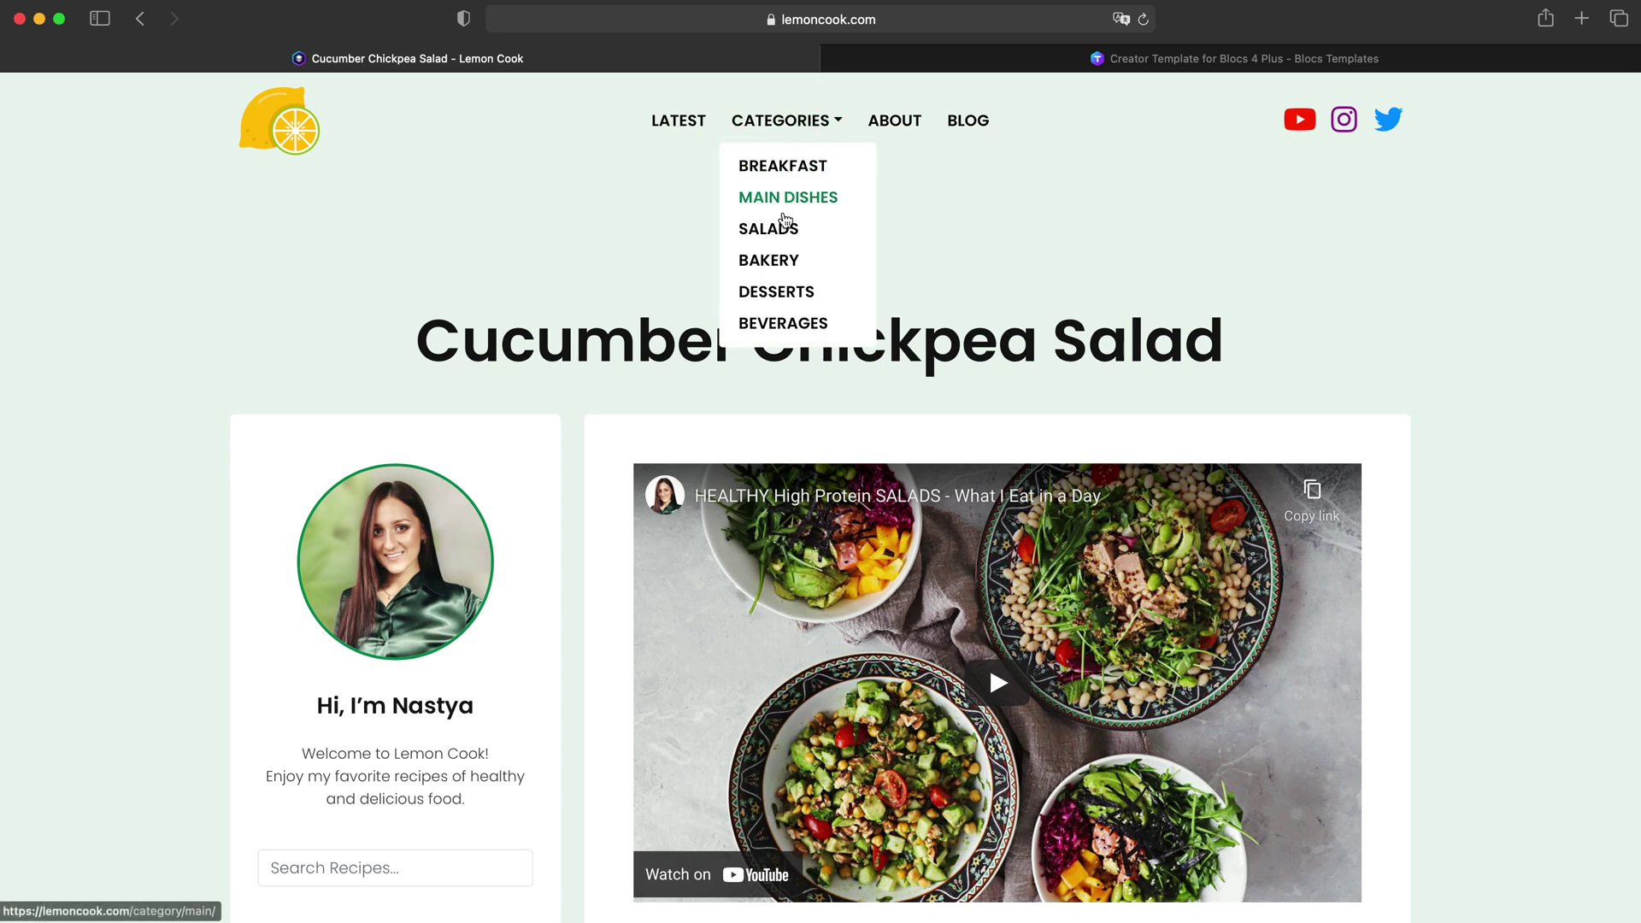
pyautogui.click(787, 119)
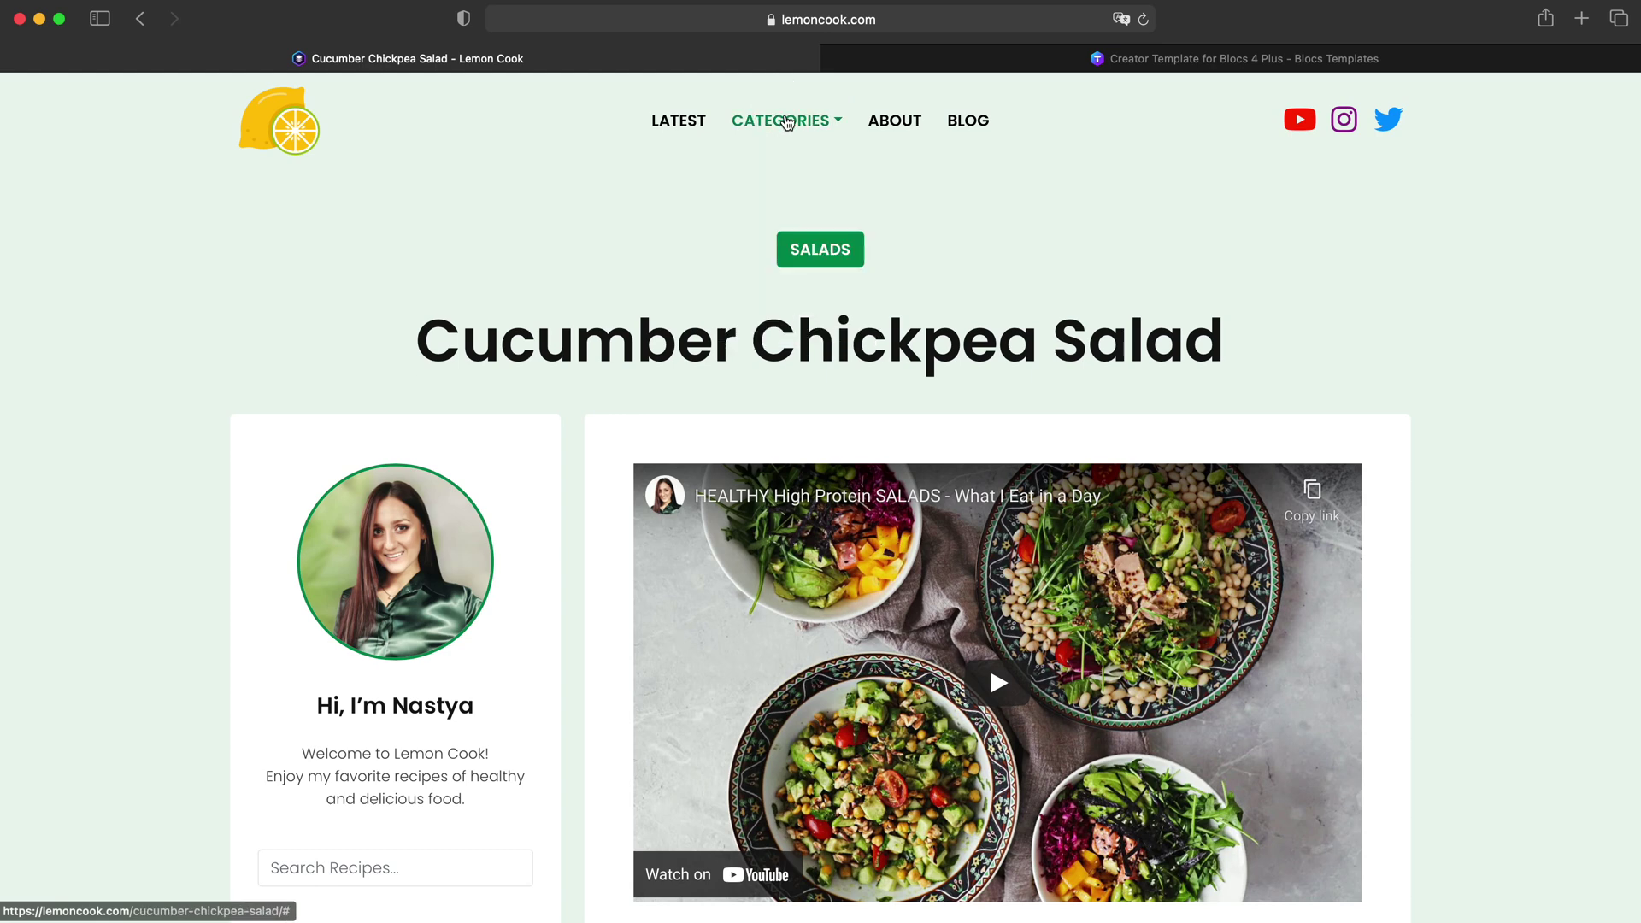
pyautogui.click(787, 122)
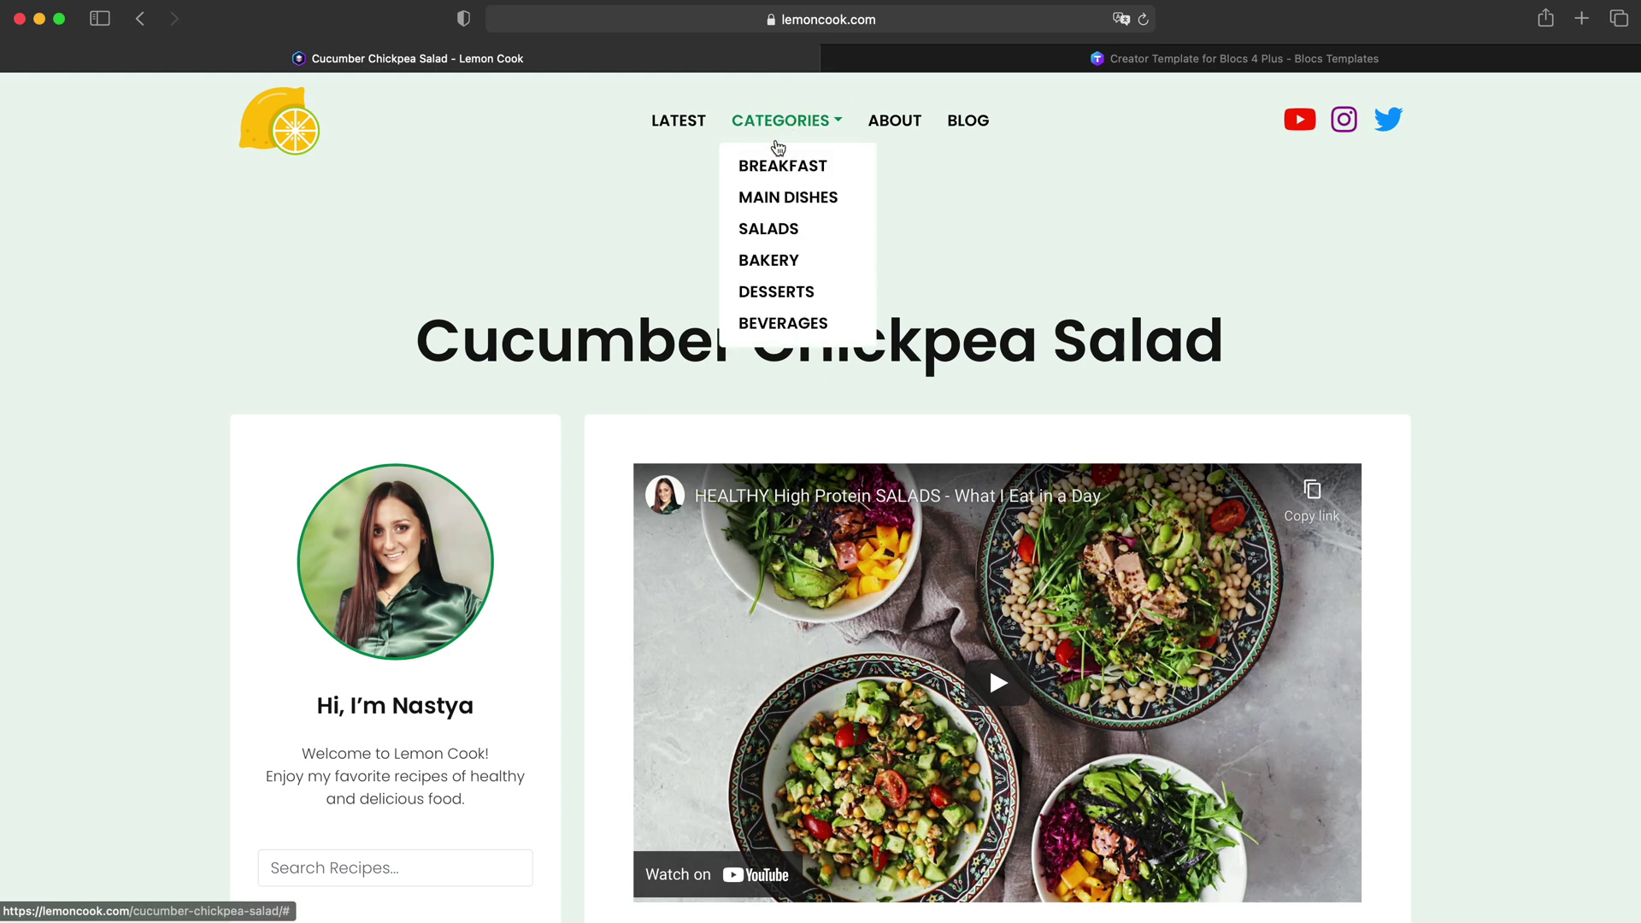
pyautogui.click(773, 159)
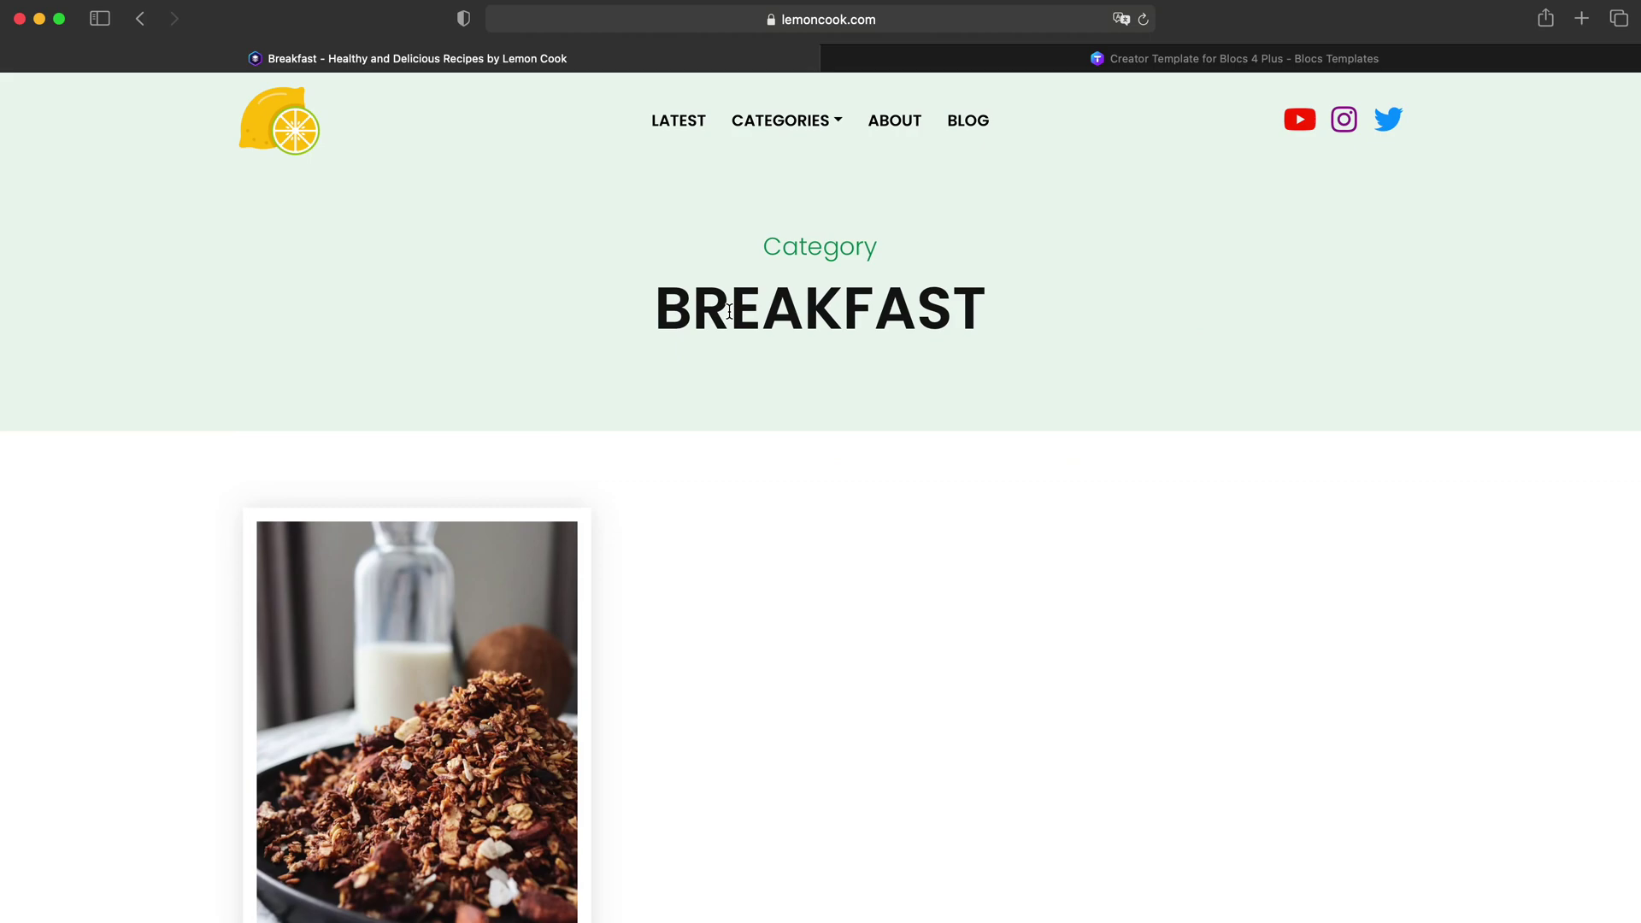
pyautogui.scroll(-6, 730, 311)
pyautogui.scroll(6, 730, 311)
# Step: Browse the Salads category page, then return to the homepage via the lemon logo
pyautogui.click(806, 124)
pyautogui.click(776, 231)
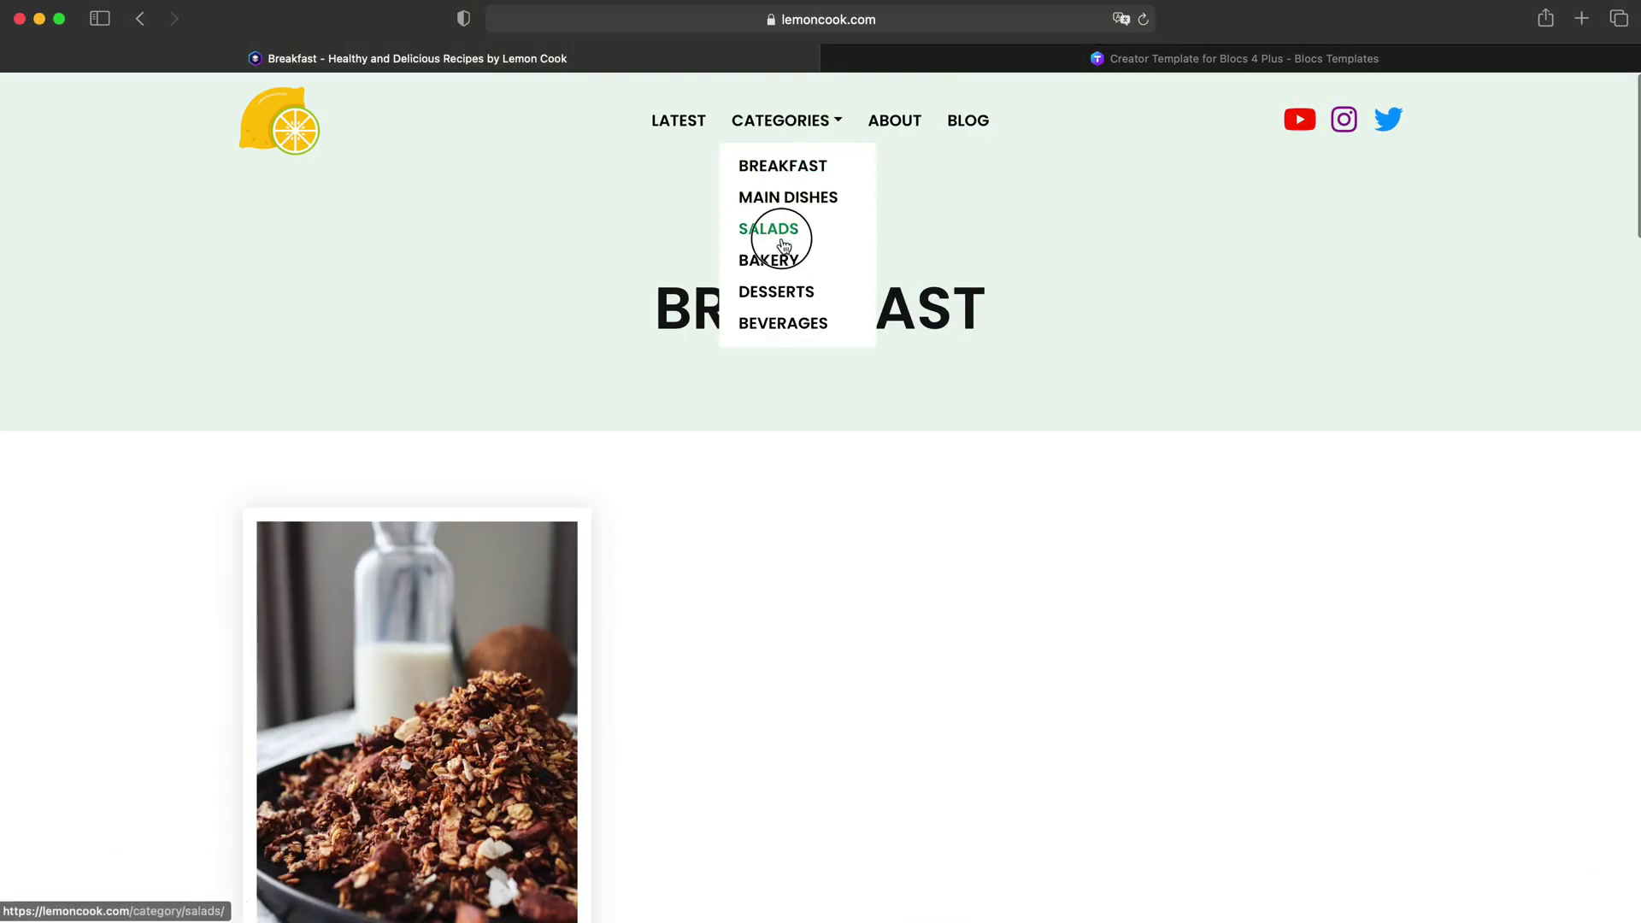
pyautogui.scroll(-4, 795, 248)
pyautogui.scroll(-5, 799, 239)
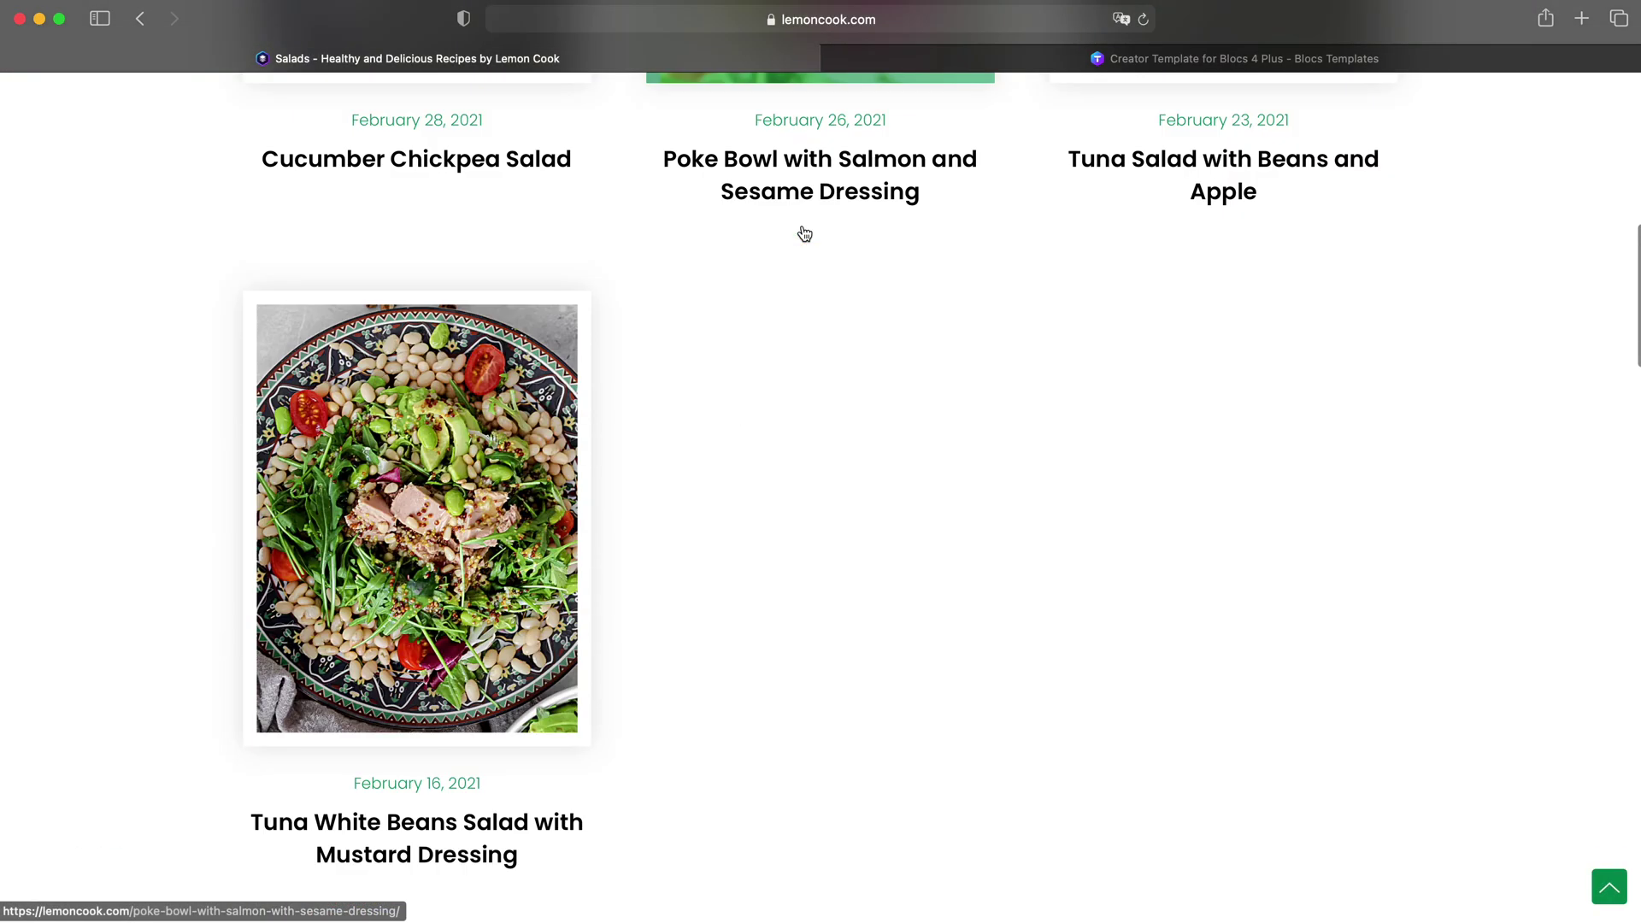
pyautogui.scroll(8, 599, 308)
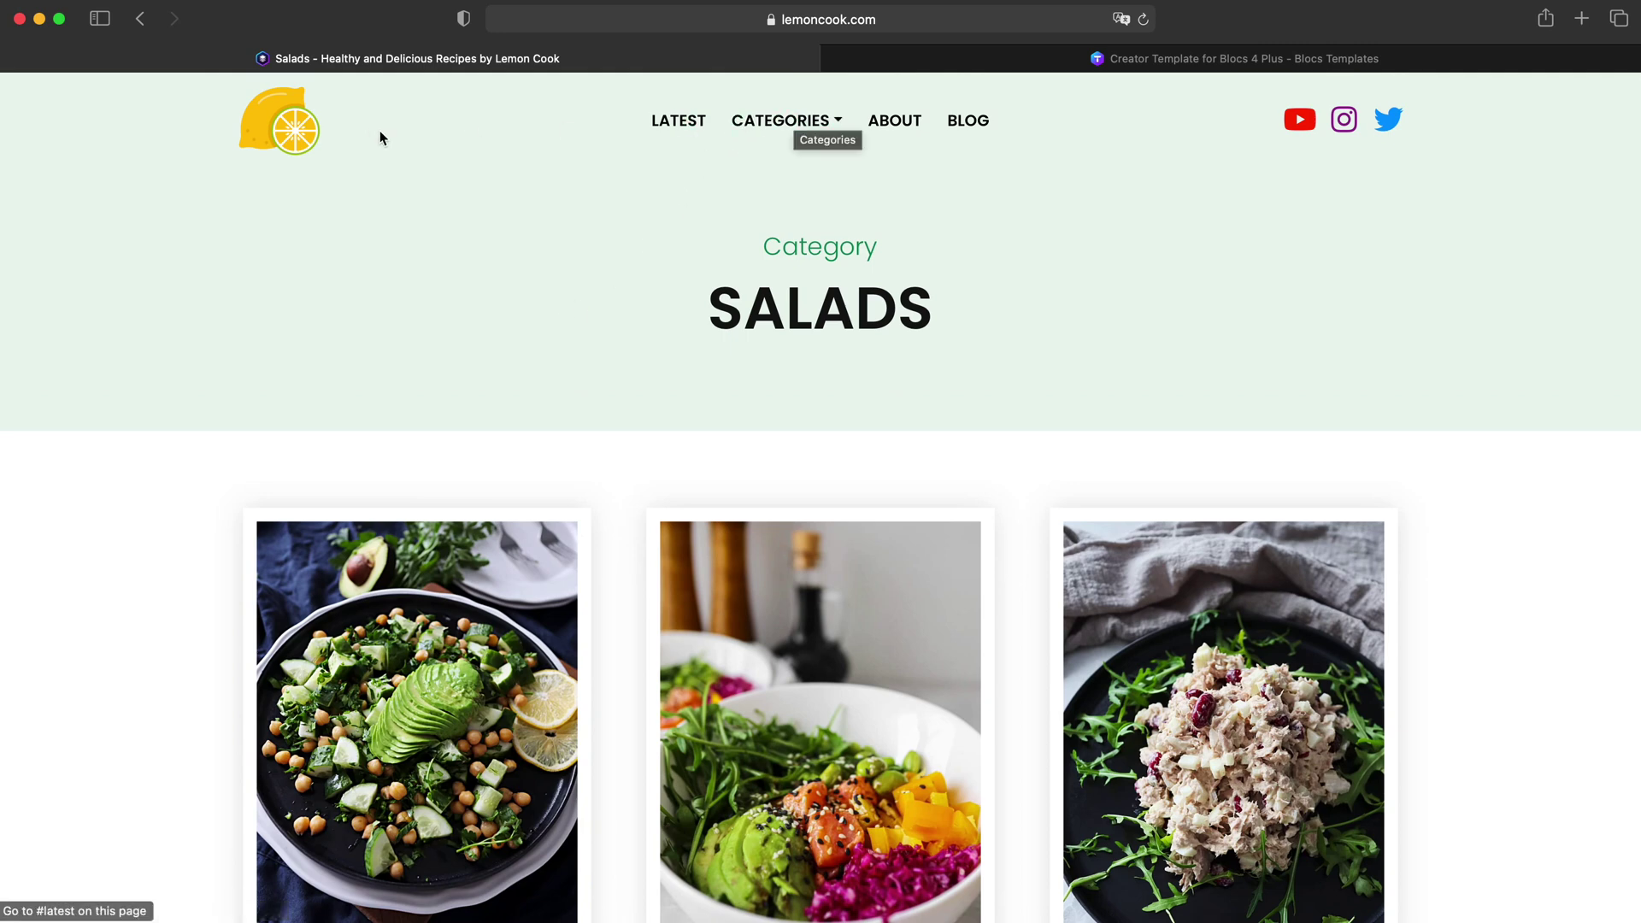
pyautogui.click(287, 124)
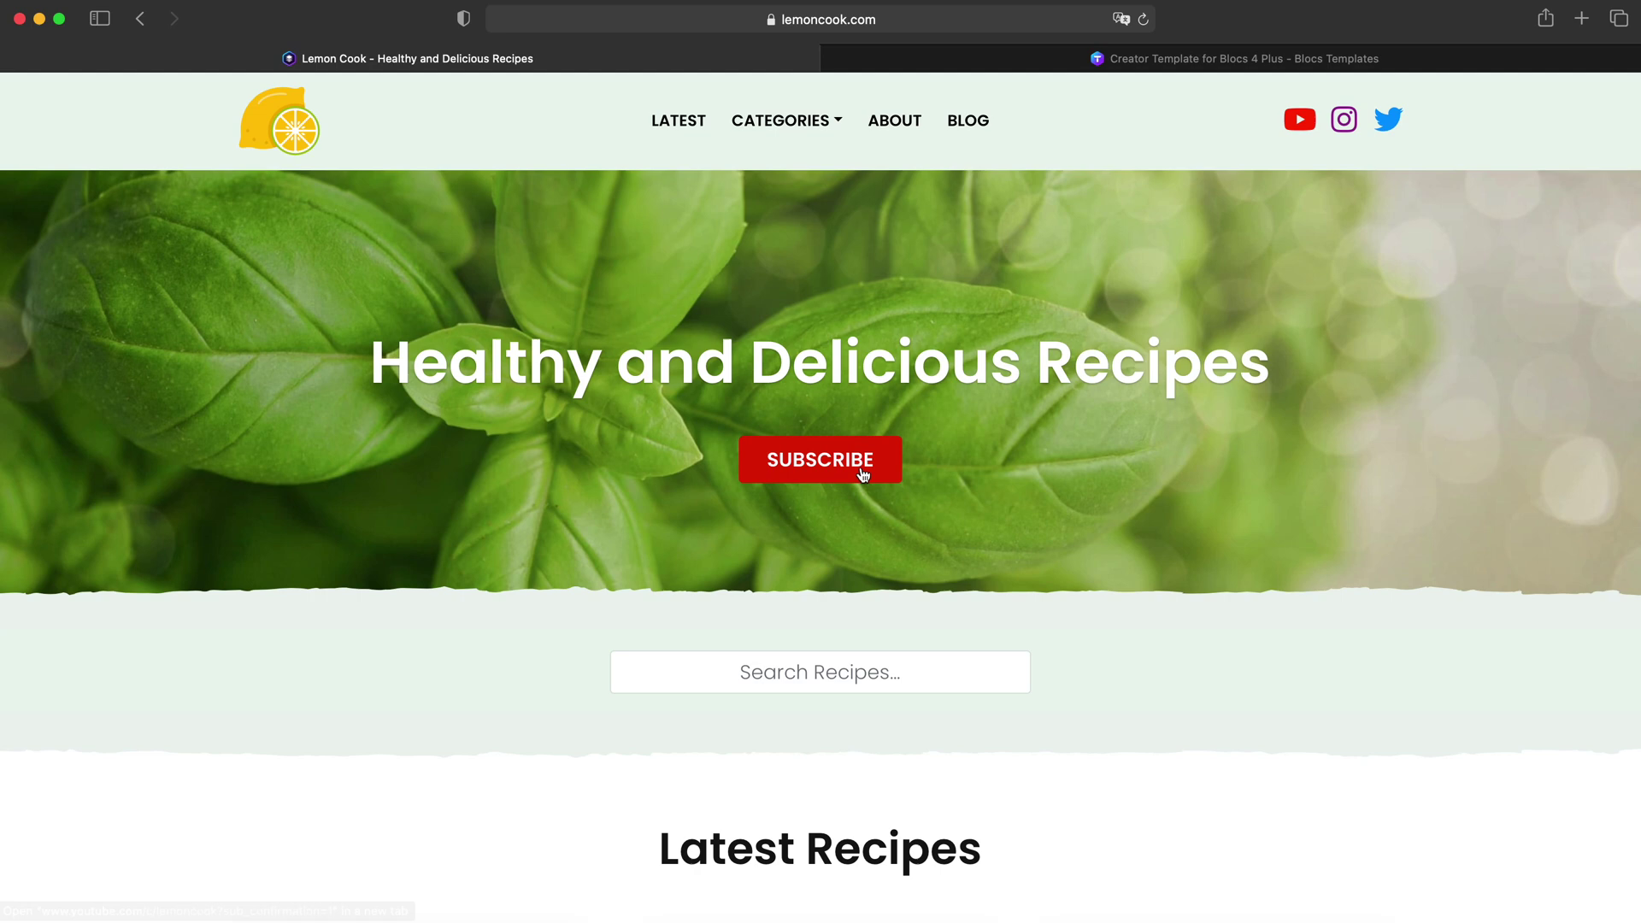
# Step: Search the recipes for 'tuna' and scroll the results
pyautogui.scroll(-1, 997, 423)
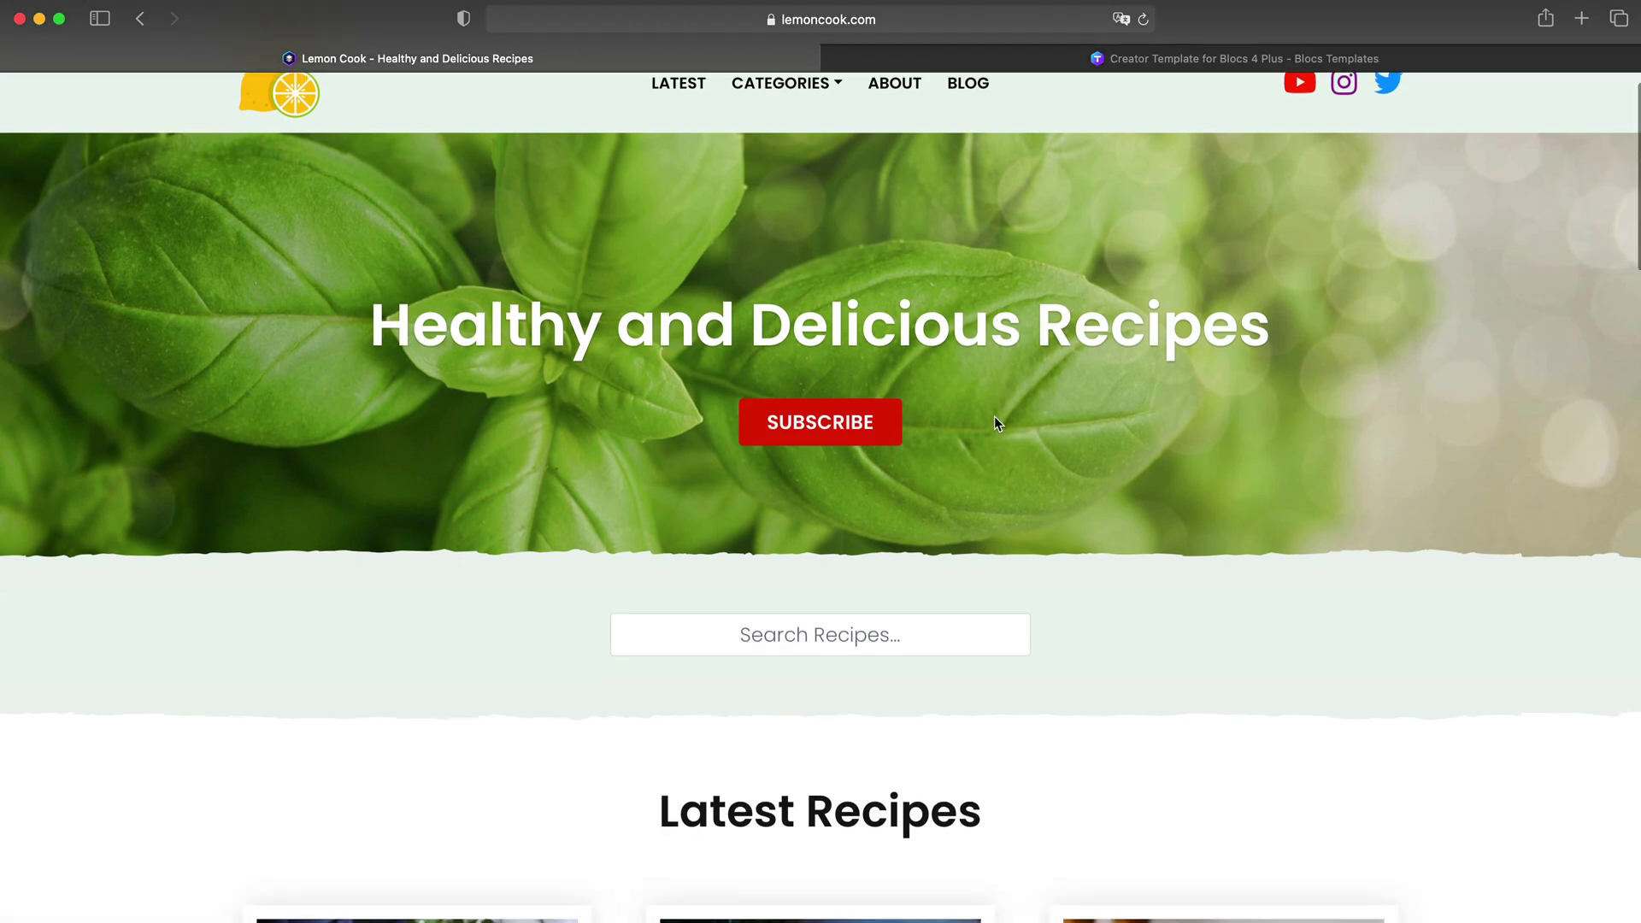
pyautogui.click(795, 638)
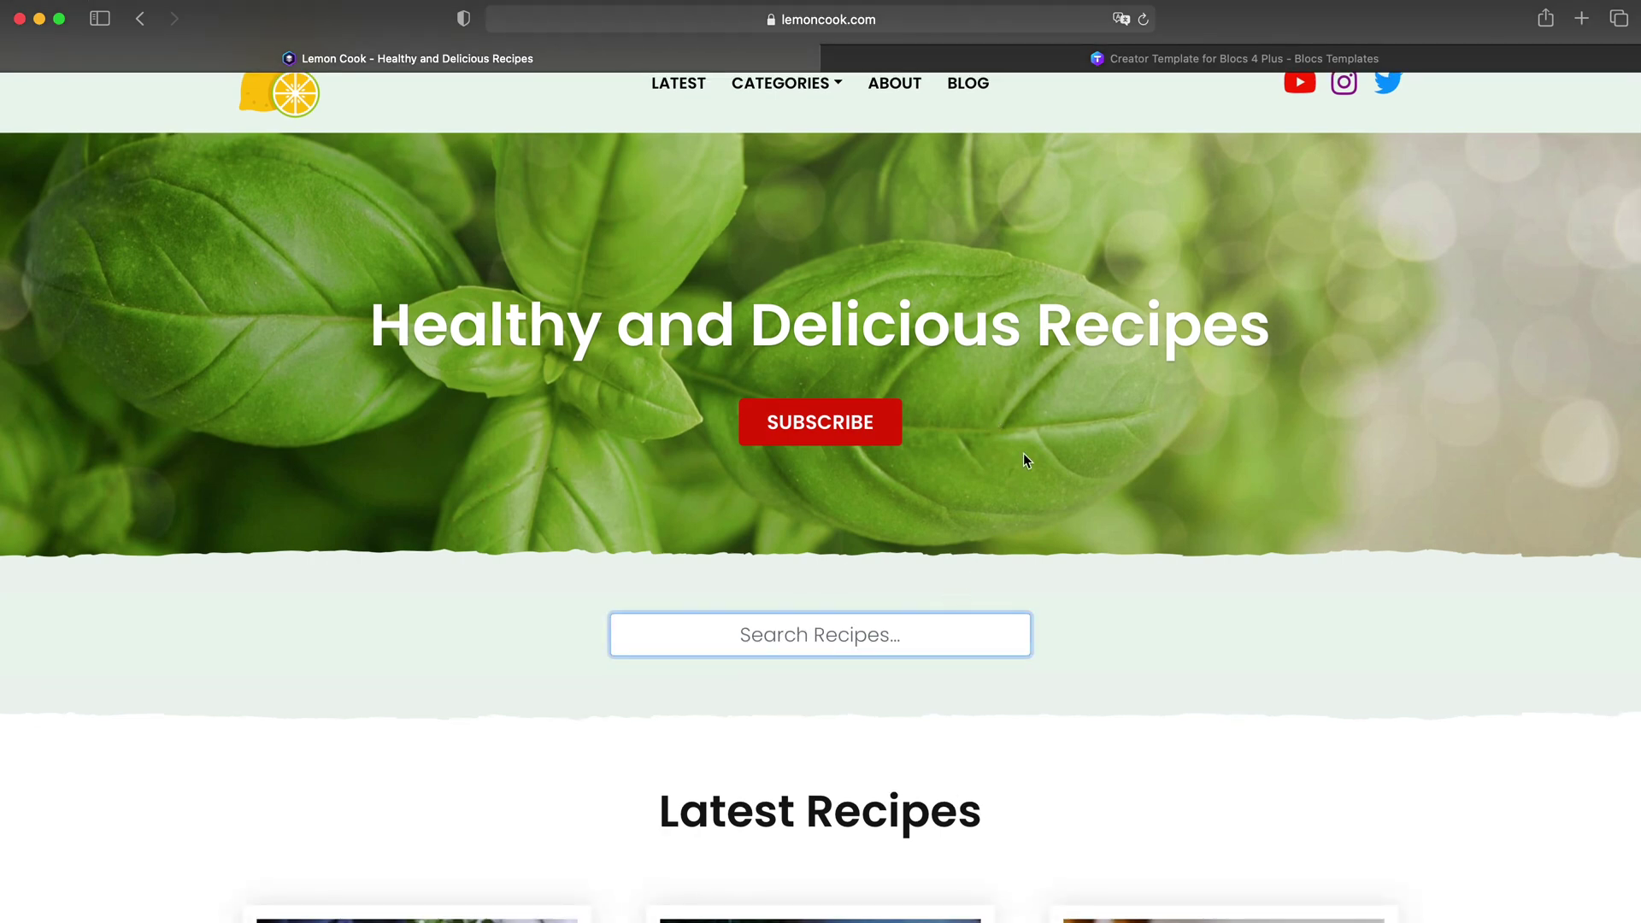
pyautogui.write('tuna')
pyautogui.press('Return')
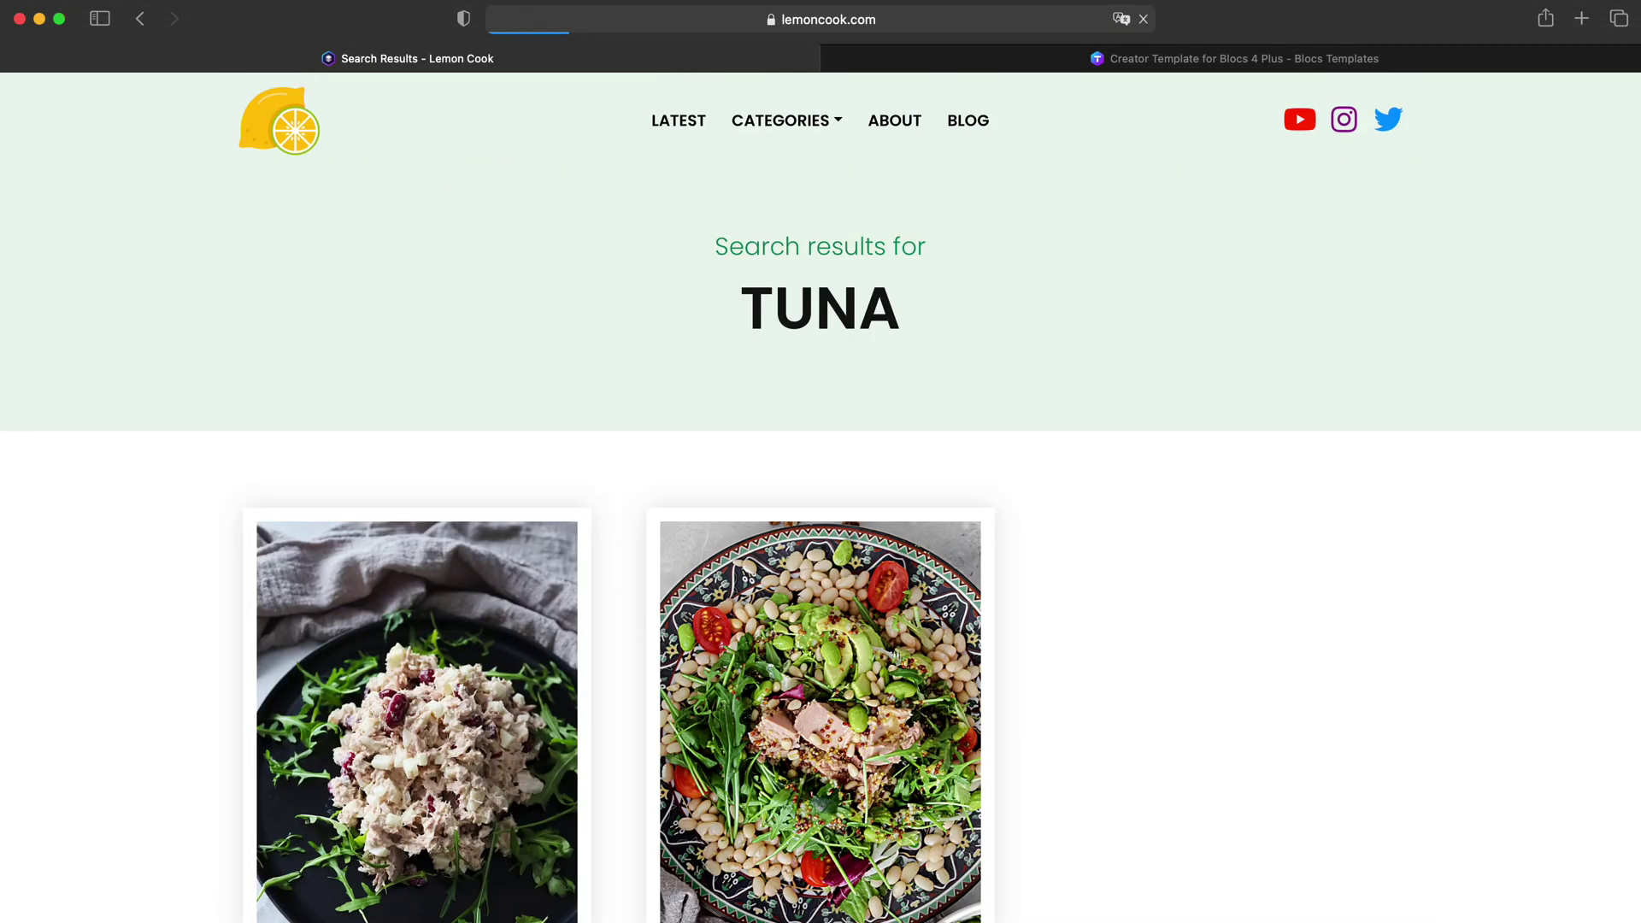
pyautogui.scroll(-4, 829, 440)
pyautogui.scroll(4, 604, 433)
pyautogui.scroll(-7, 872, 278)
pyautogui.scroll(1, 612, 370)
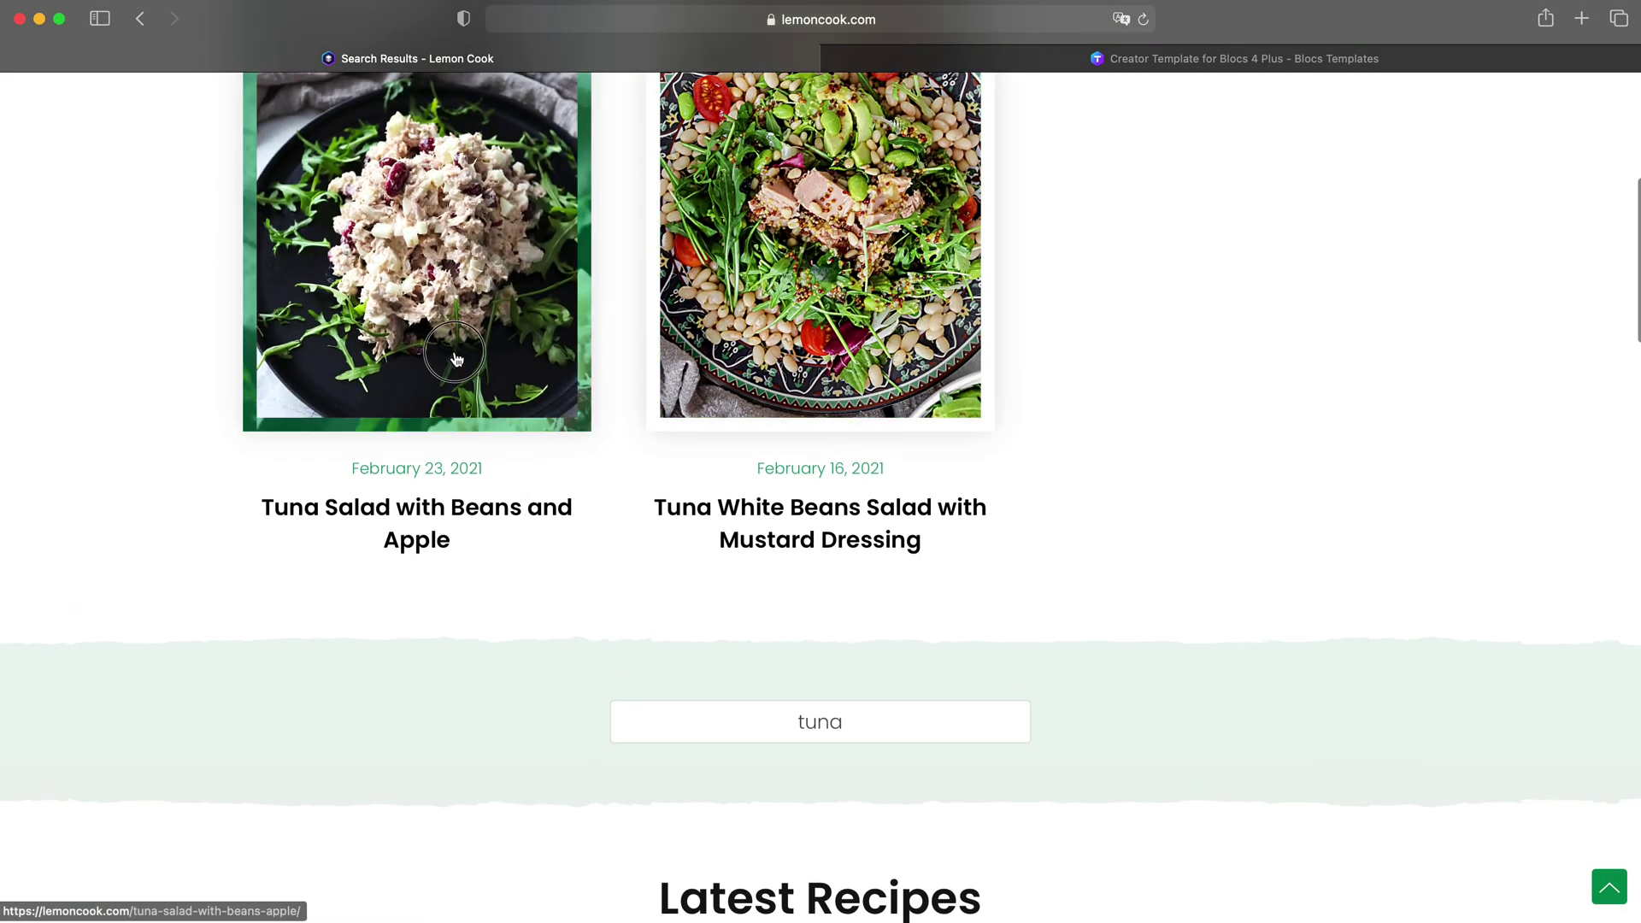
# Step: Open the Tuna Salad with Beans and Apple recipe
pyautogui.click(453, 359)
pyautogui.scroll(-7, 1125, 267)
pyautogui.scroll(5, 735, 470)
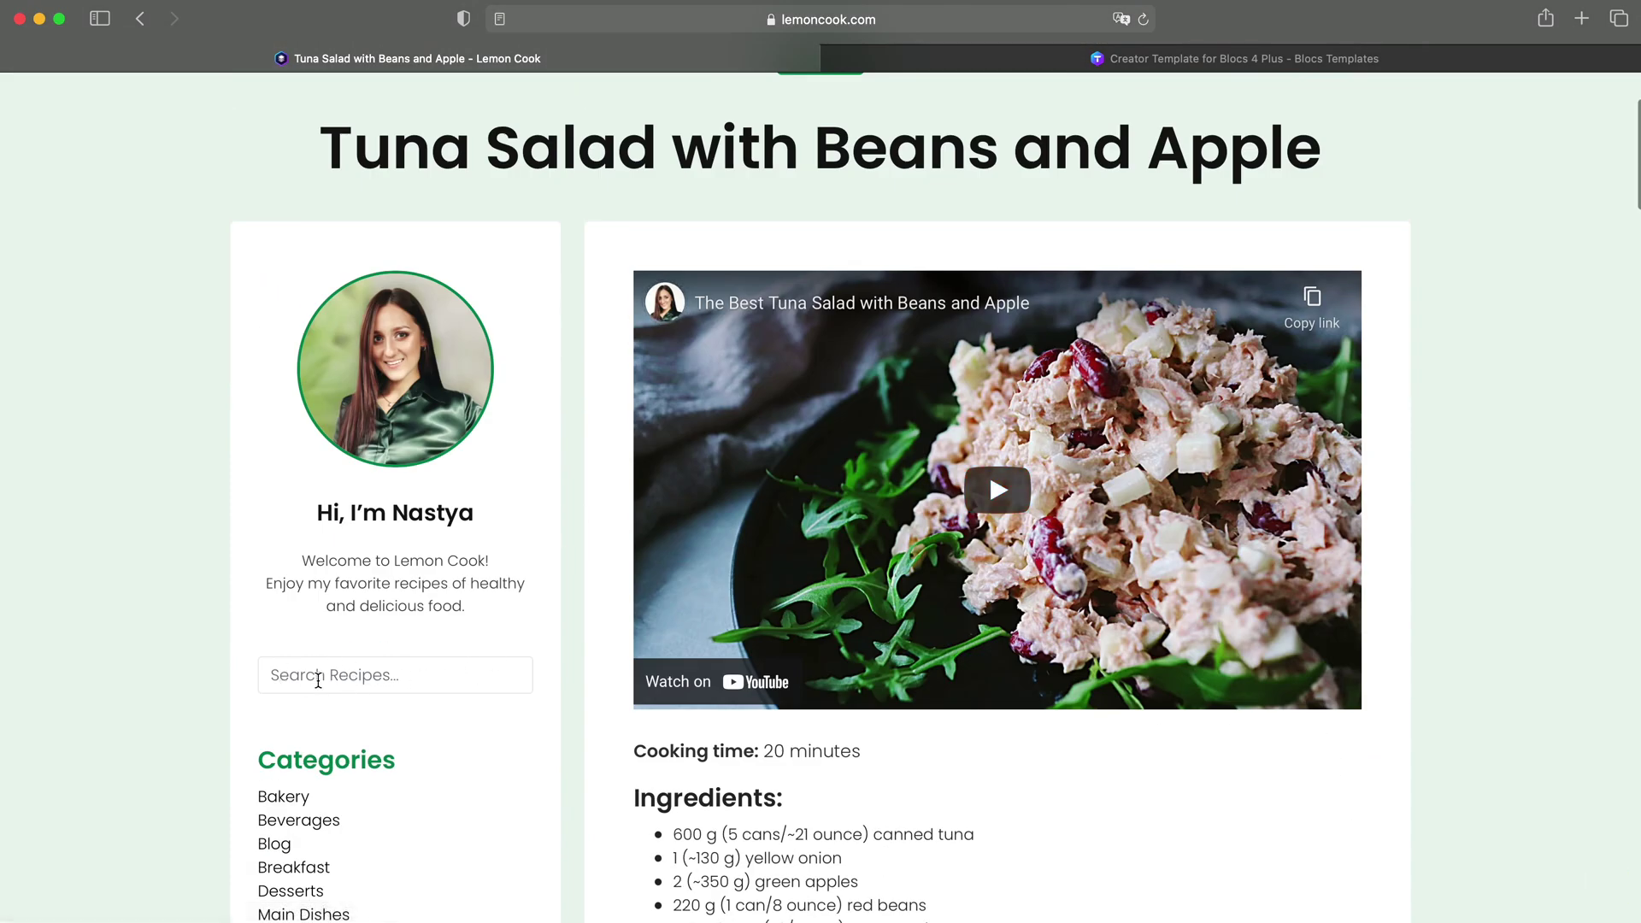
# Step: Search 'beans' from the sidebar box and browse the three recipes and one post found
pyautogui.click(438, 669)
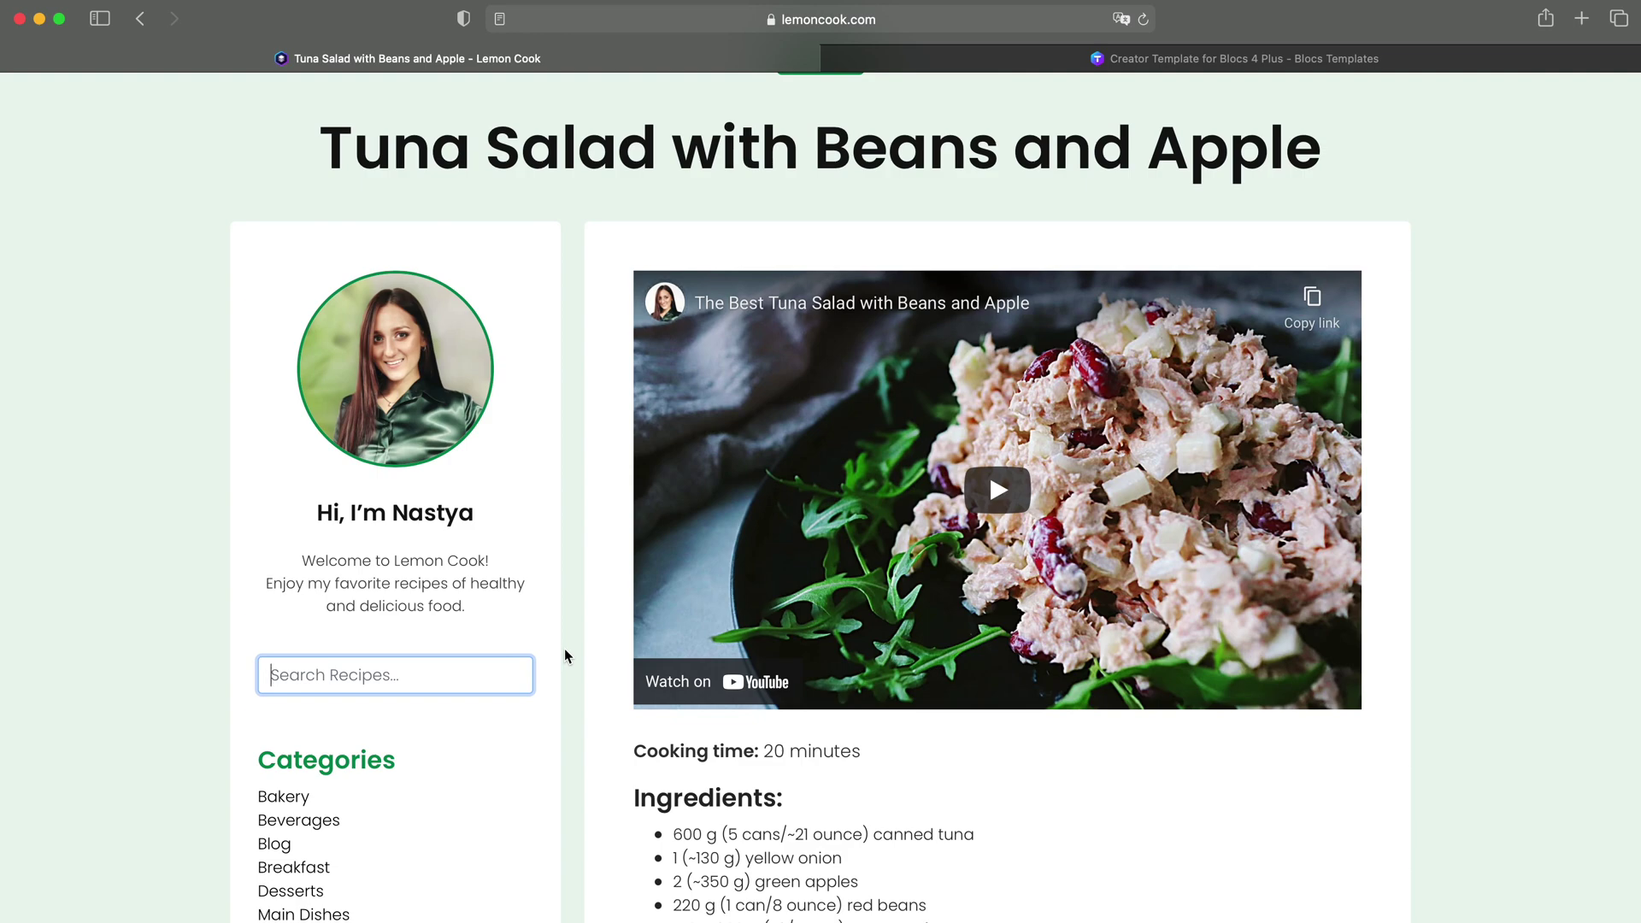
pyautogui.write('beans')
pyautogui.press('Return')
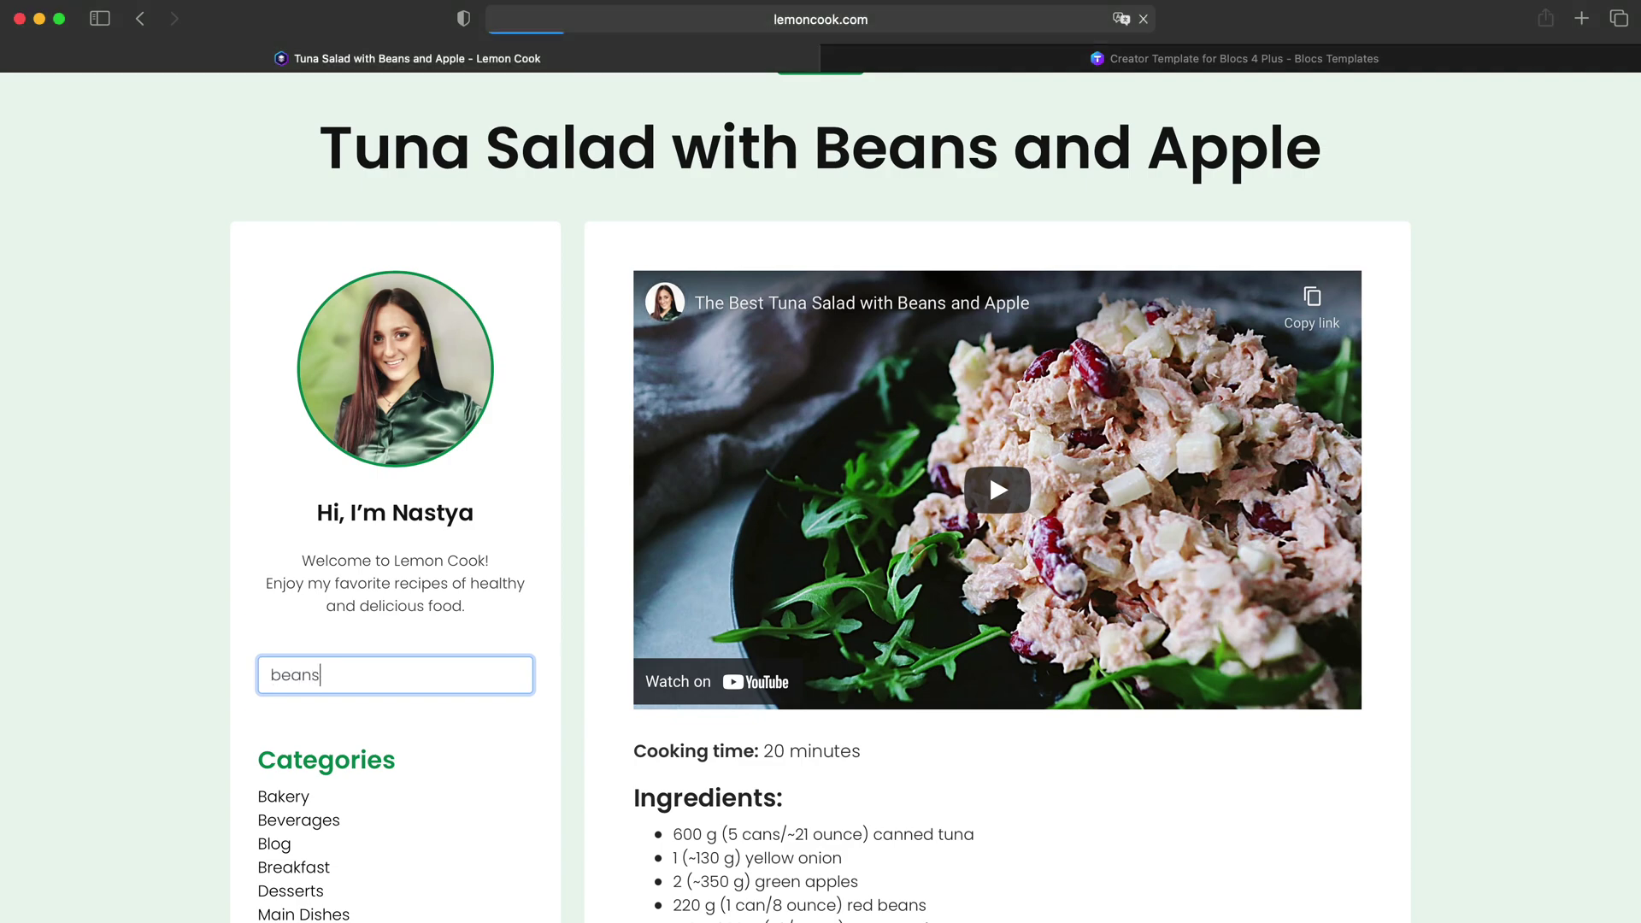
pyautogui.scroll(-5, 575, 630)
pyautogui.scroll(-1, 1367, 478)
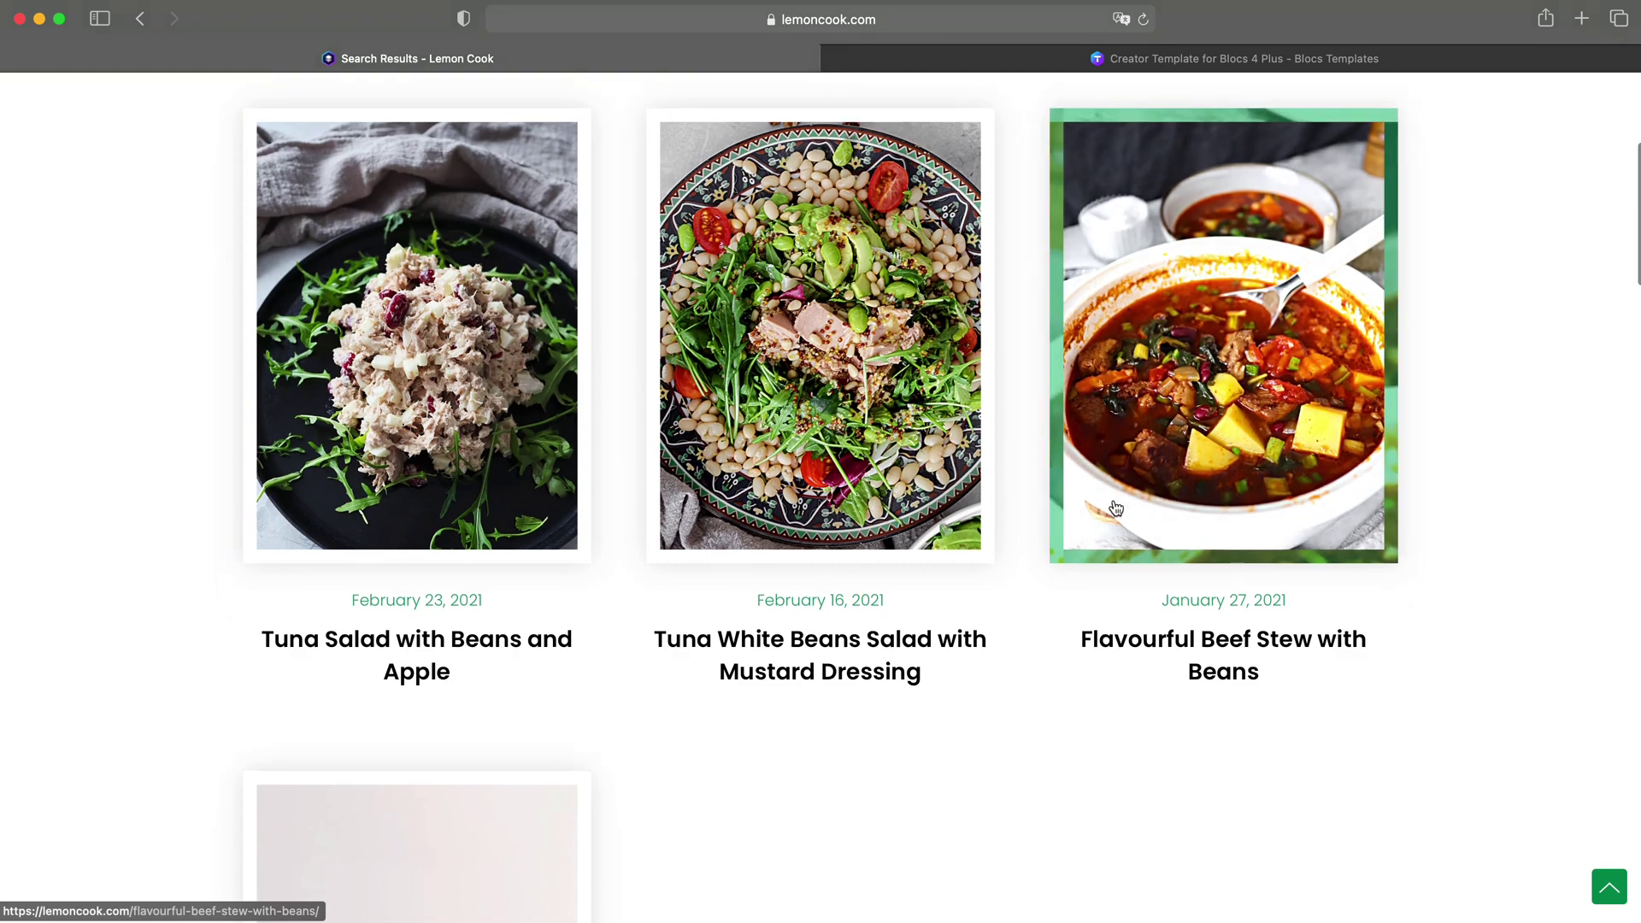
pyautogui.scroll(1, 1239, 496)
pyautogui.scroll(-4, 1114, 505)
pyautogui.scroll(7, 1173, 430)
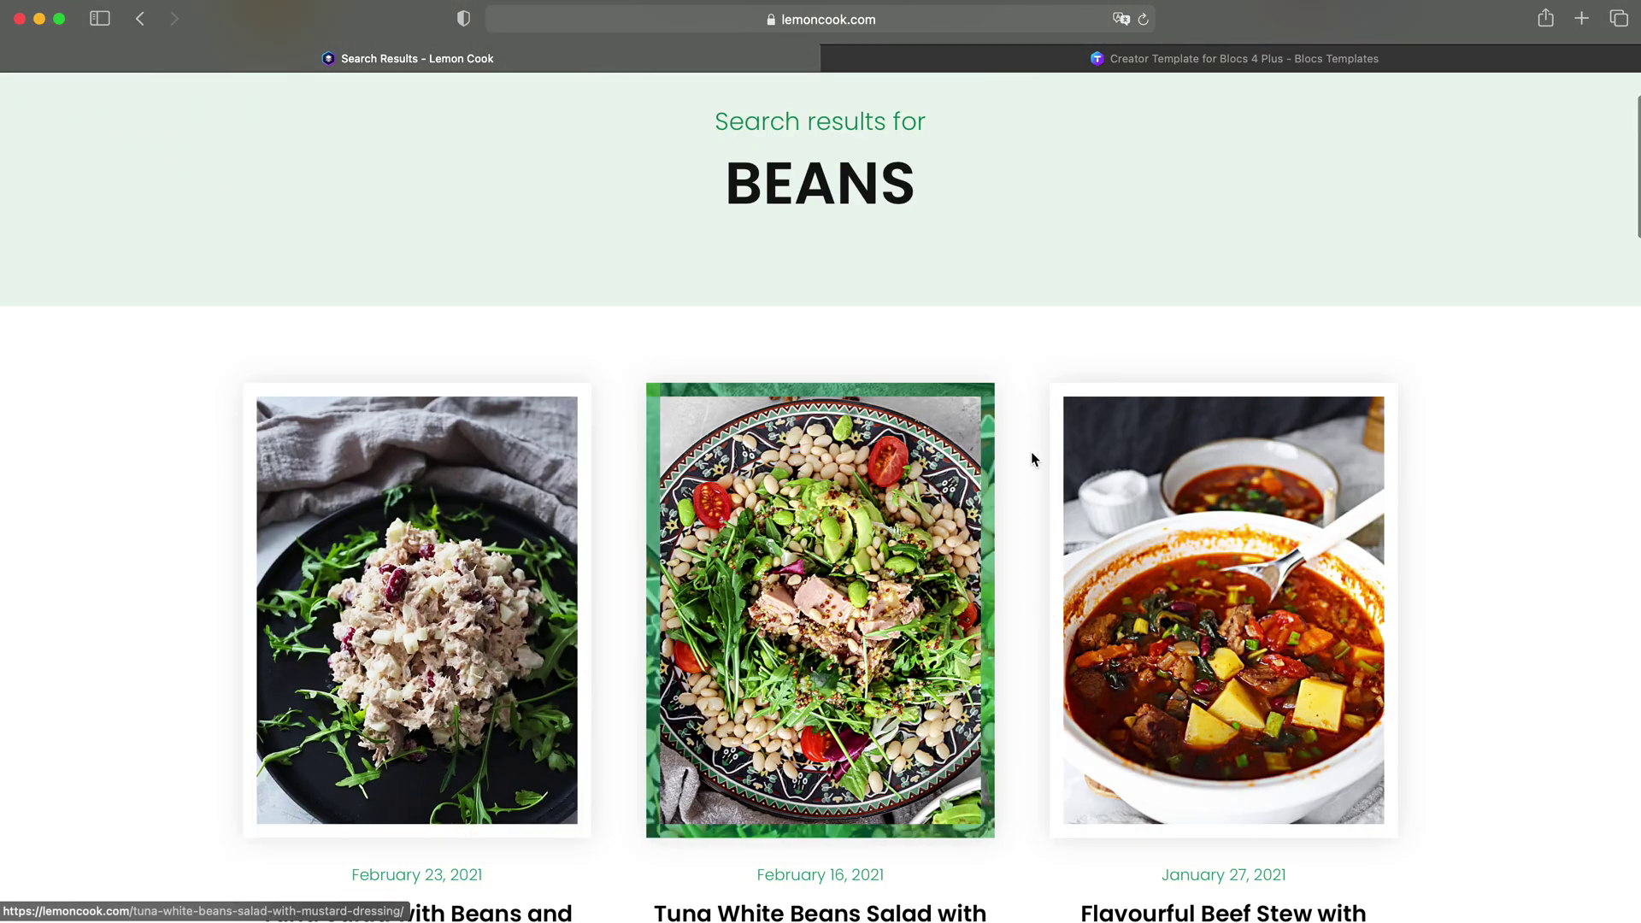
pyautogui.scroll(-4, 720, 511)
pyautogui.scroll(-8, 552, 566)
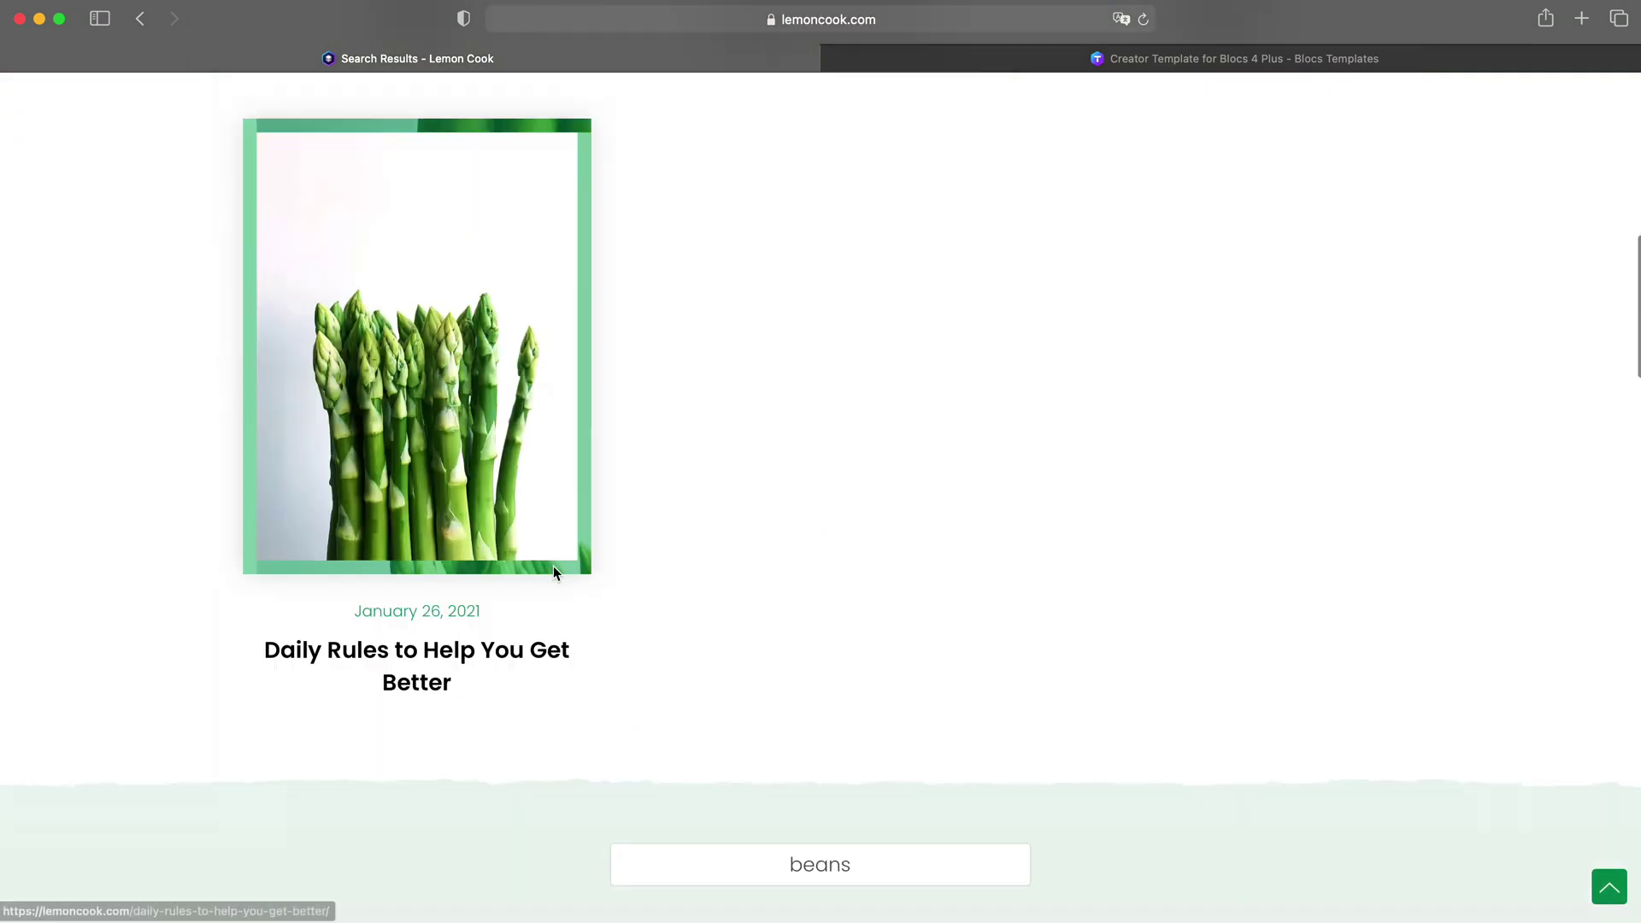
pyautogui.scroll(10, 629, 465)
pyautogui.scroll(4, 629, 465)
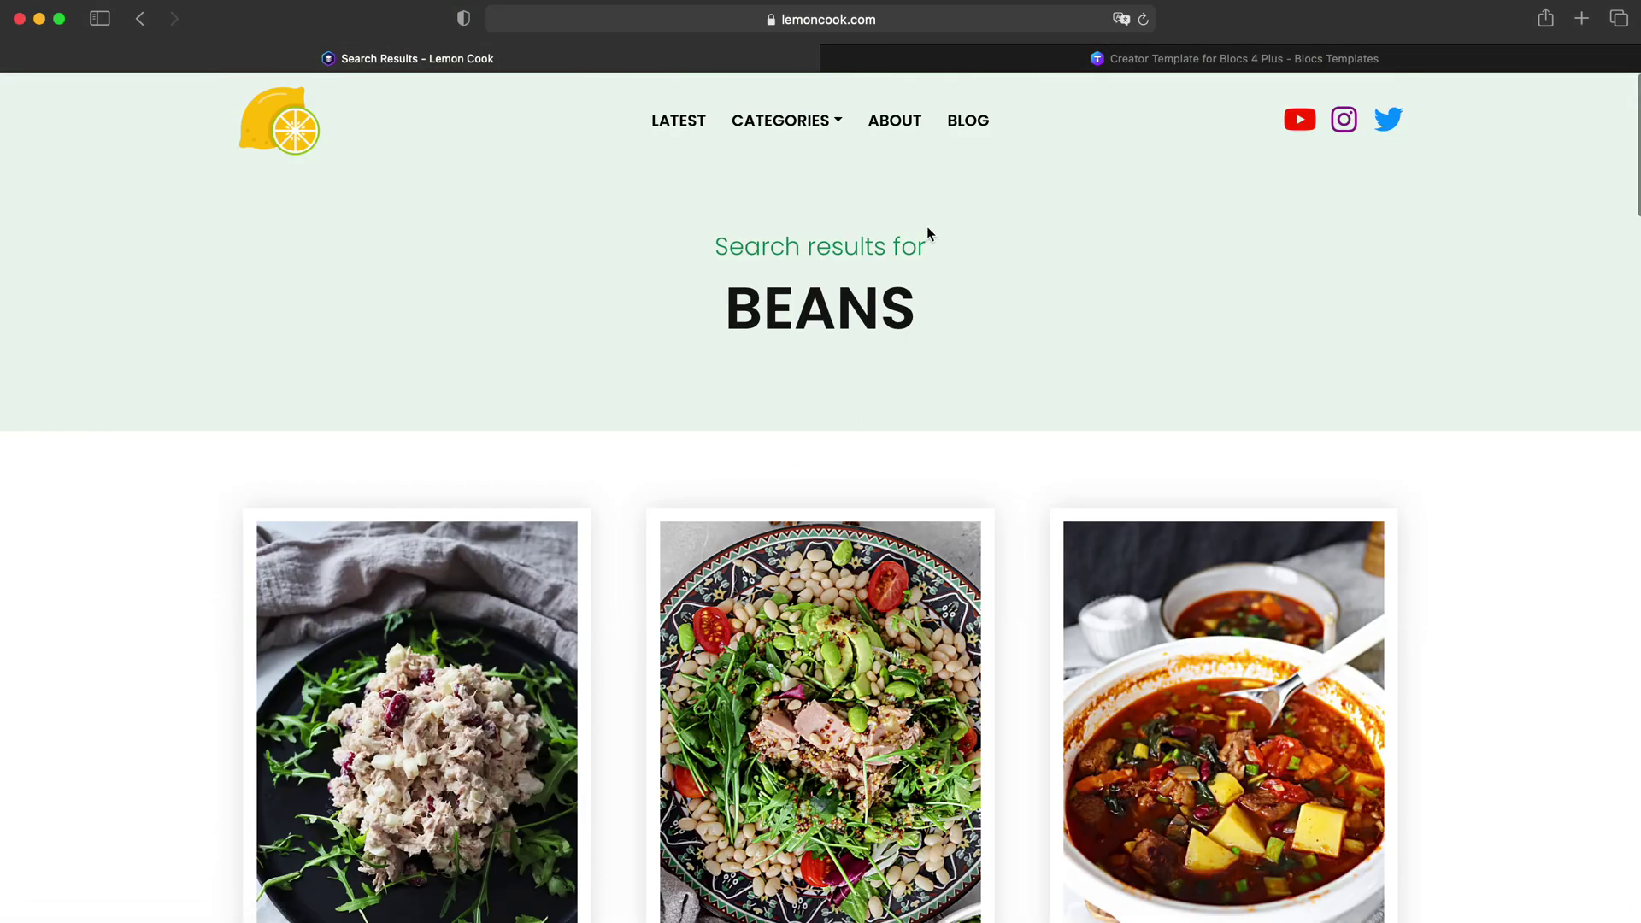
# Step: Open the Daily Rules to Help You Get Better article from the Blog page and read through it
pyautogui.click(972, 122)
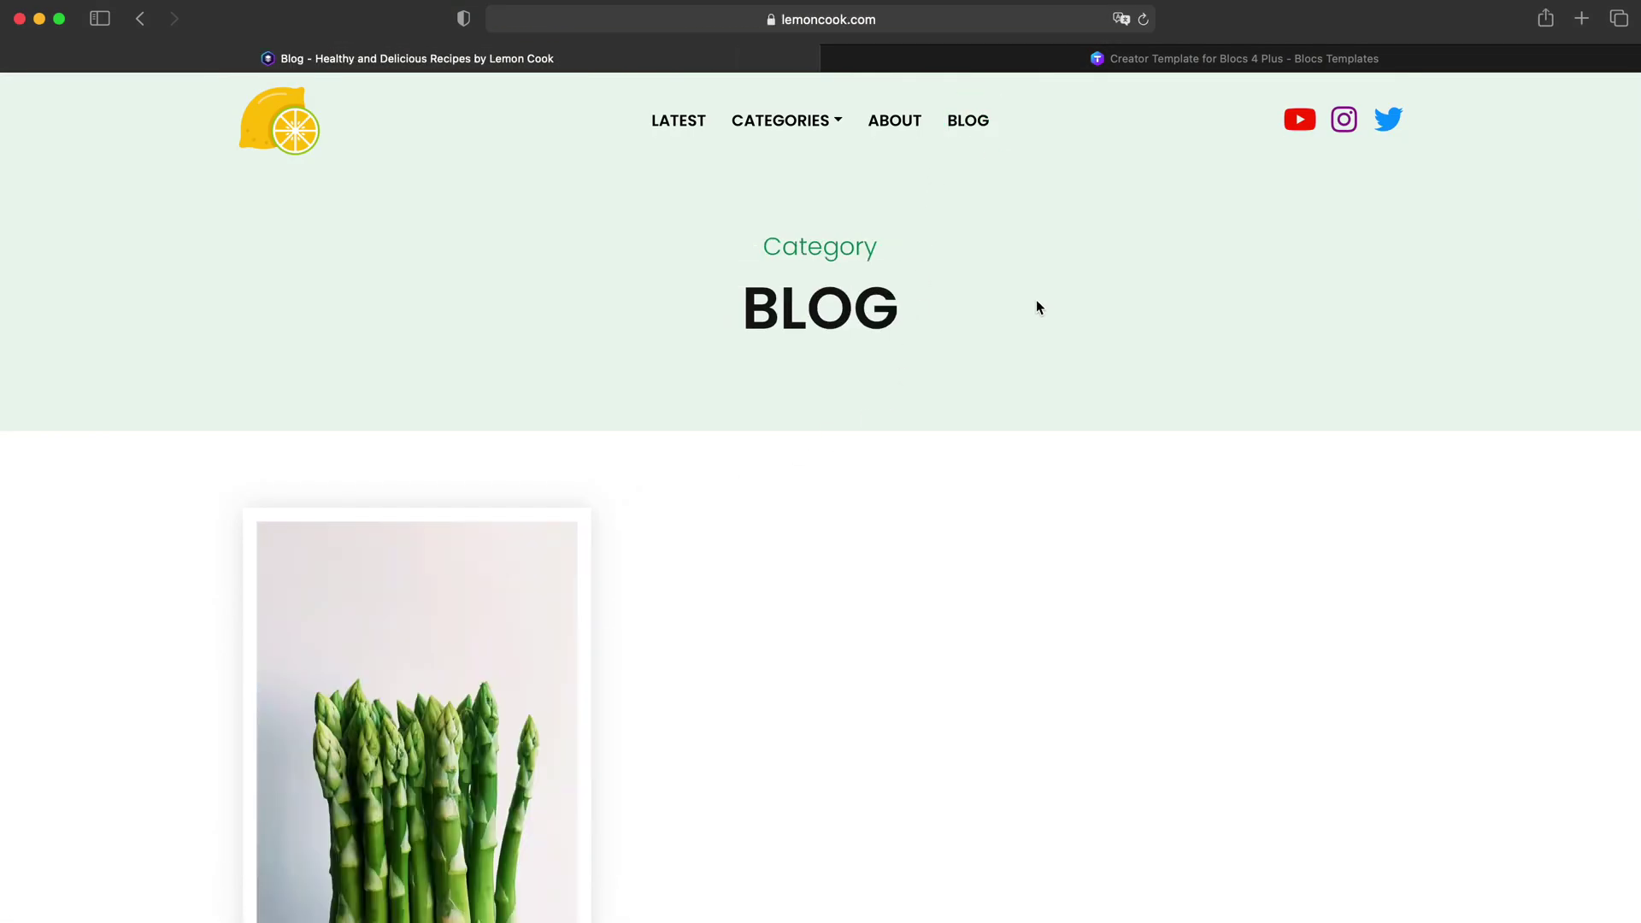
pyautogui.scroll(-5, 1037, 308)
pyautogui.scroll(-5, 860, 242)
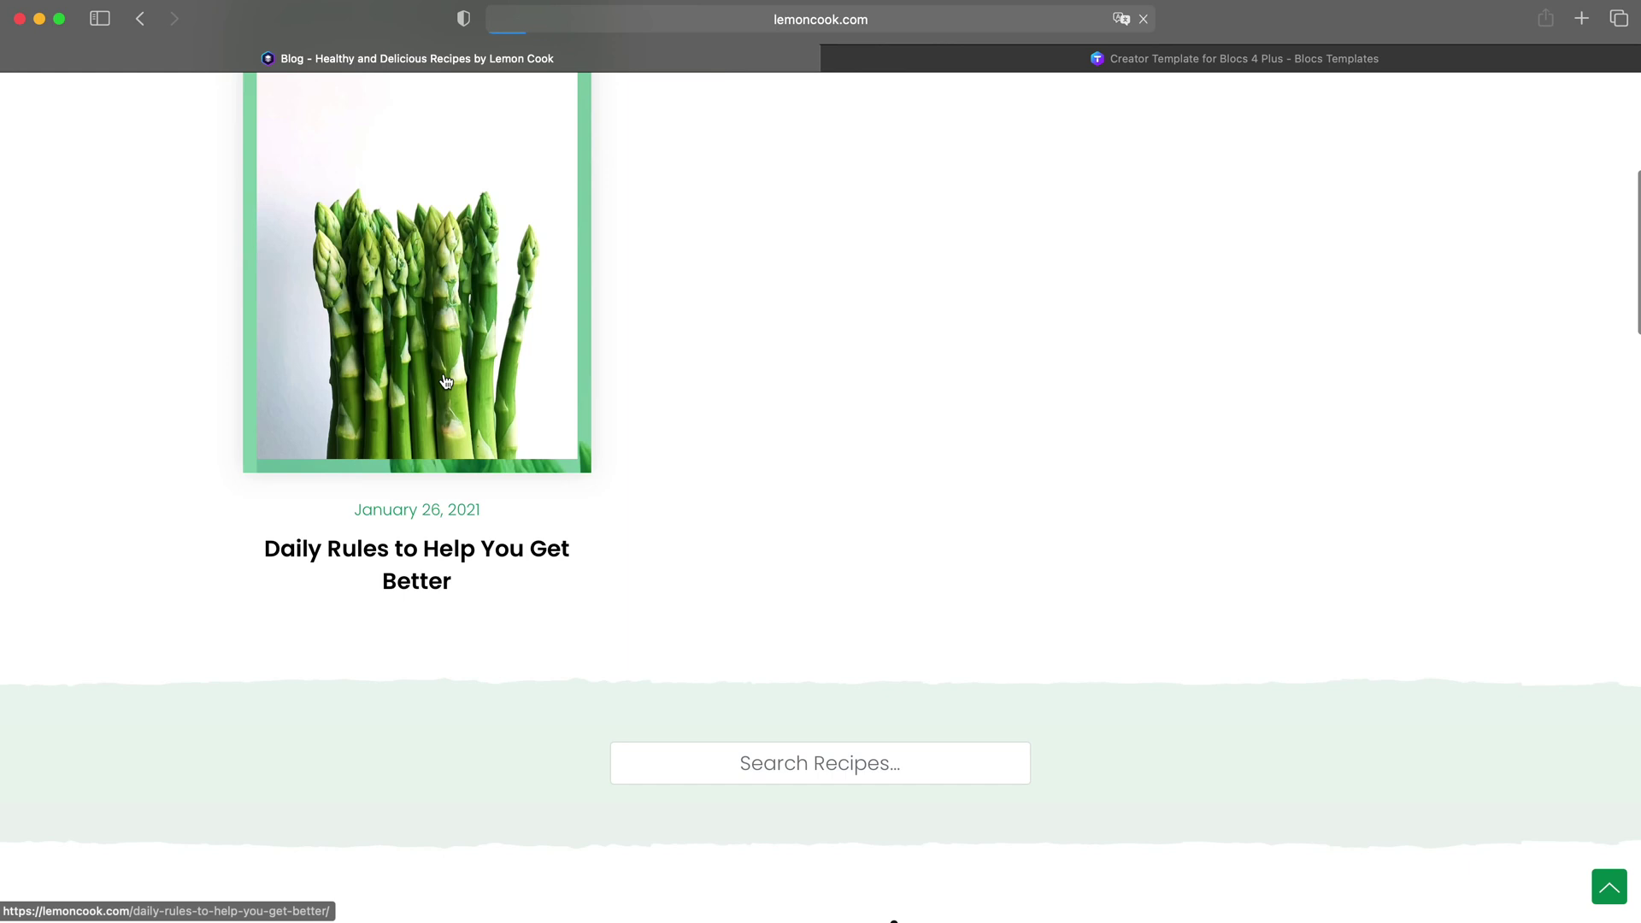
pyautogui.click(418, 282)
pyautogui.scroll(-12, 919, 325)
pyautogui.scroll(-20, 921, 325)
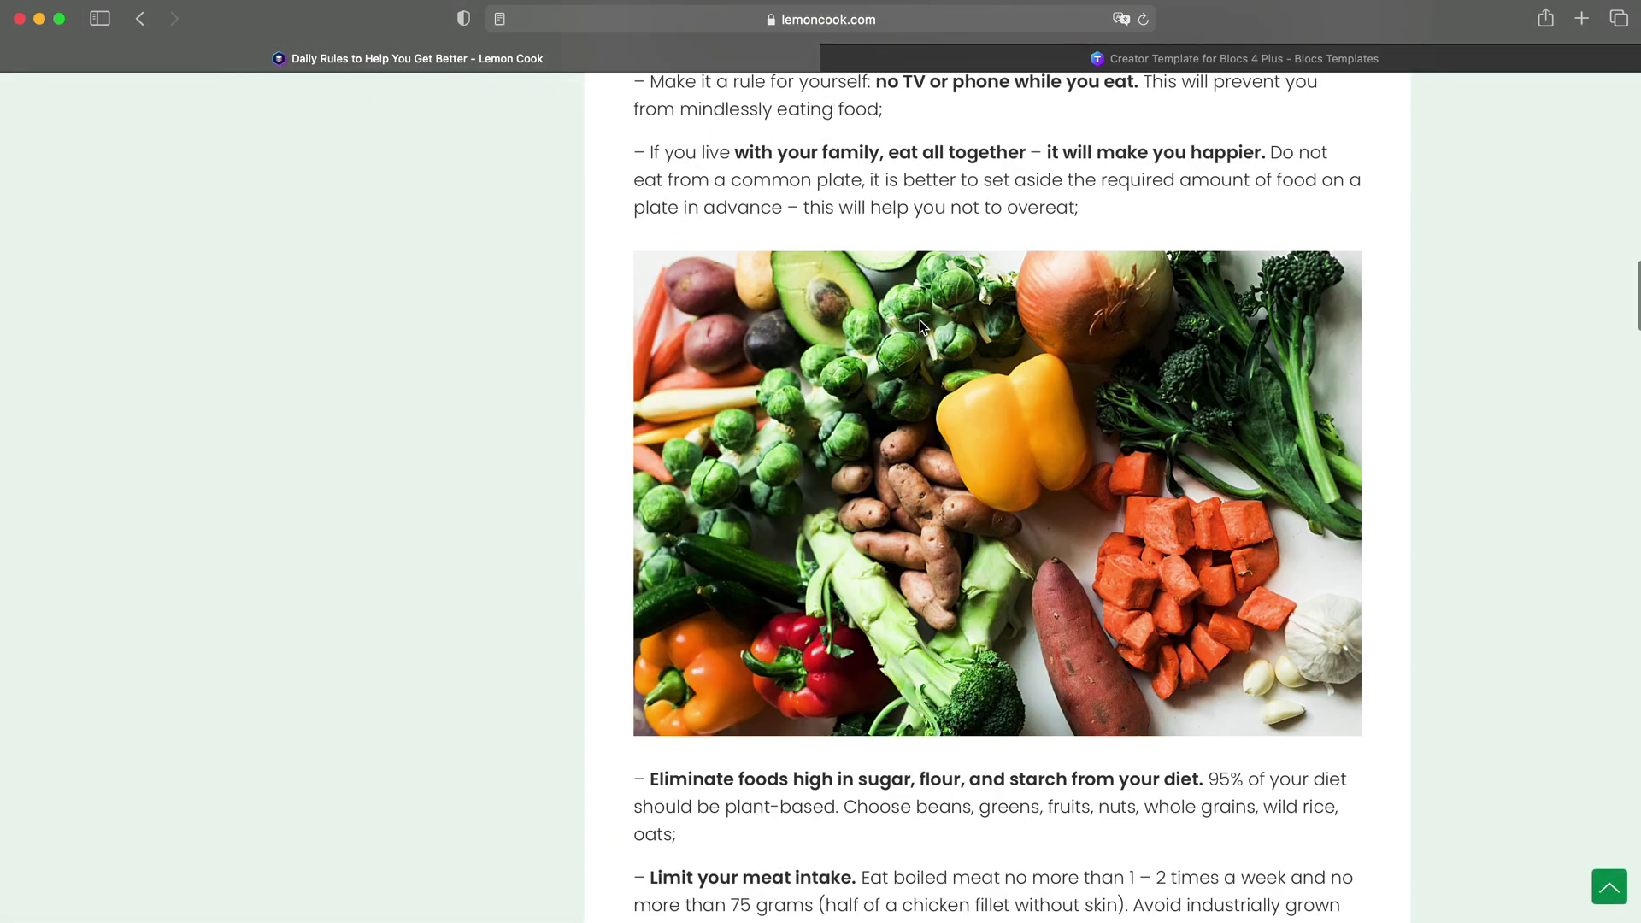
pyautogui.scroll(-8, 919, 320)
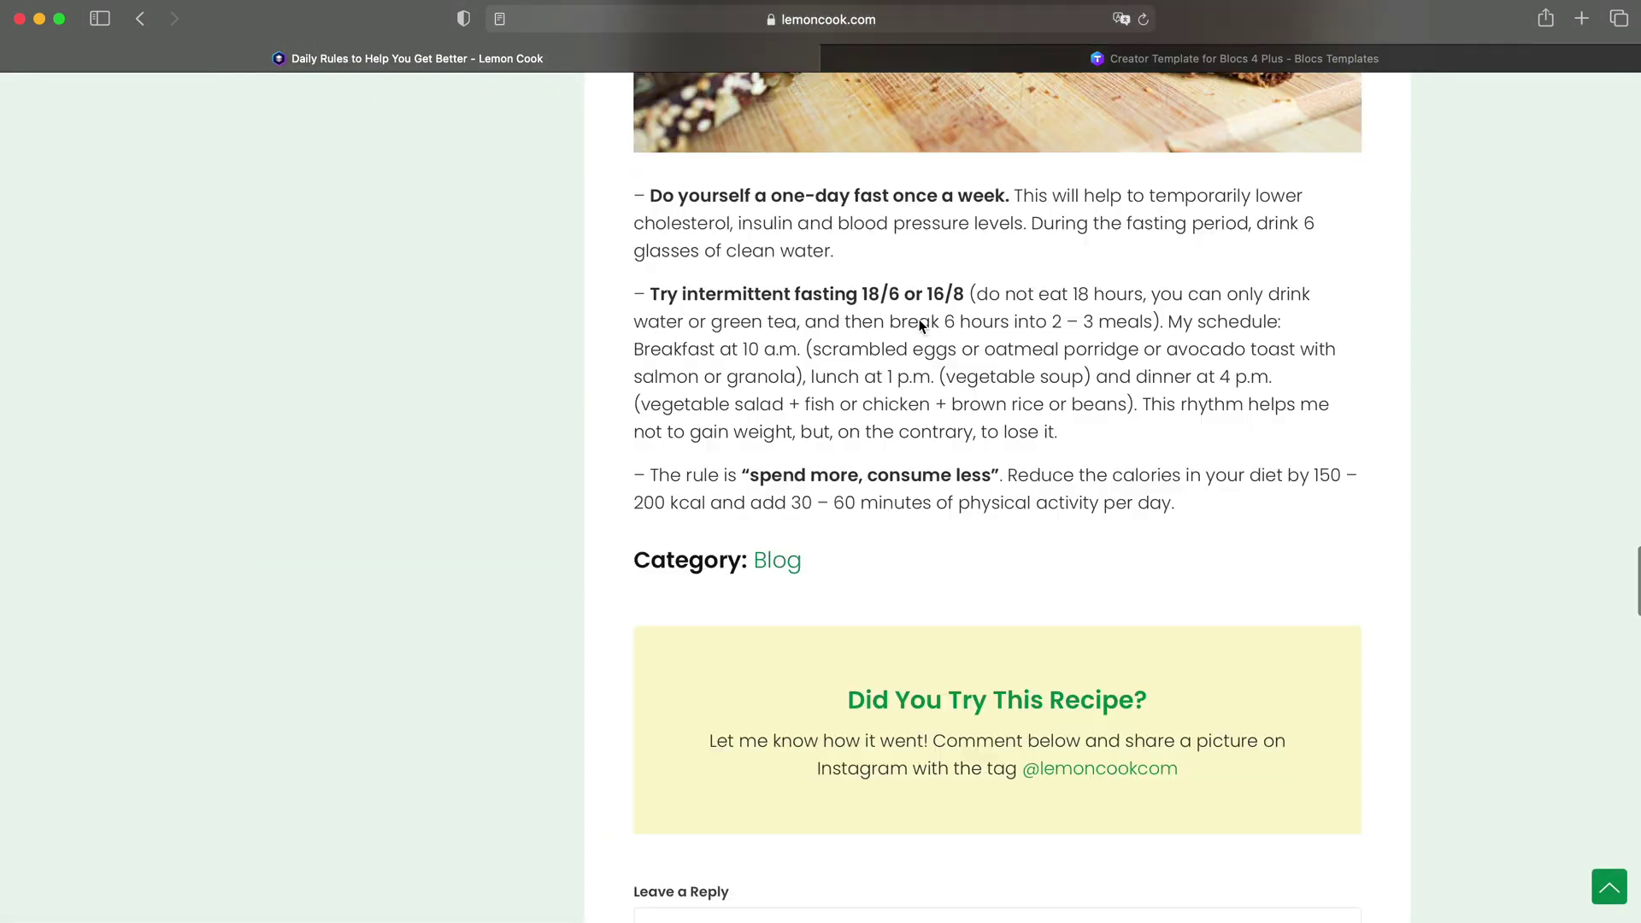
pyautogui.scroll(20, 920, 319)
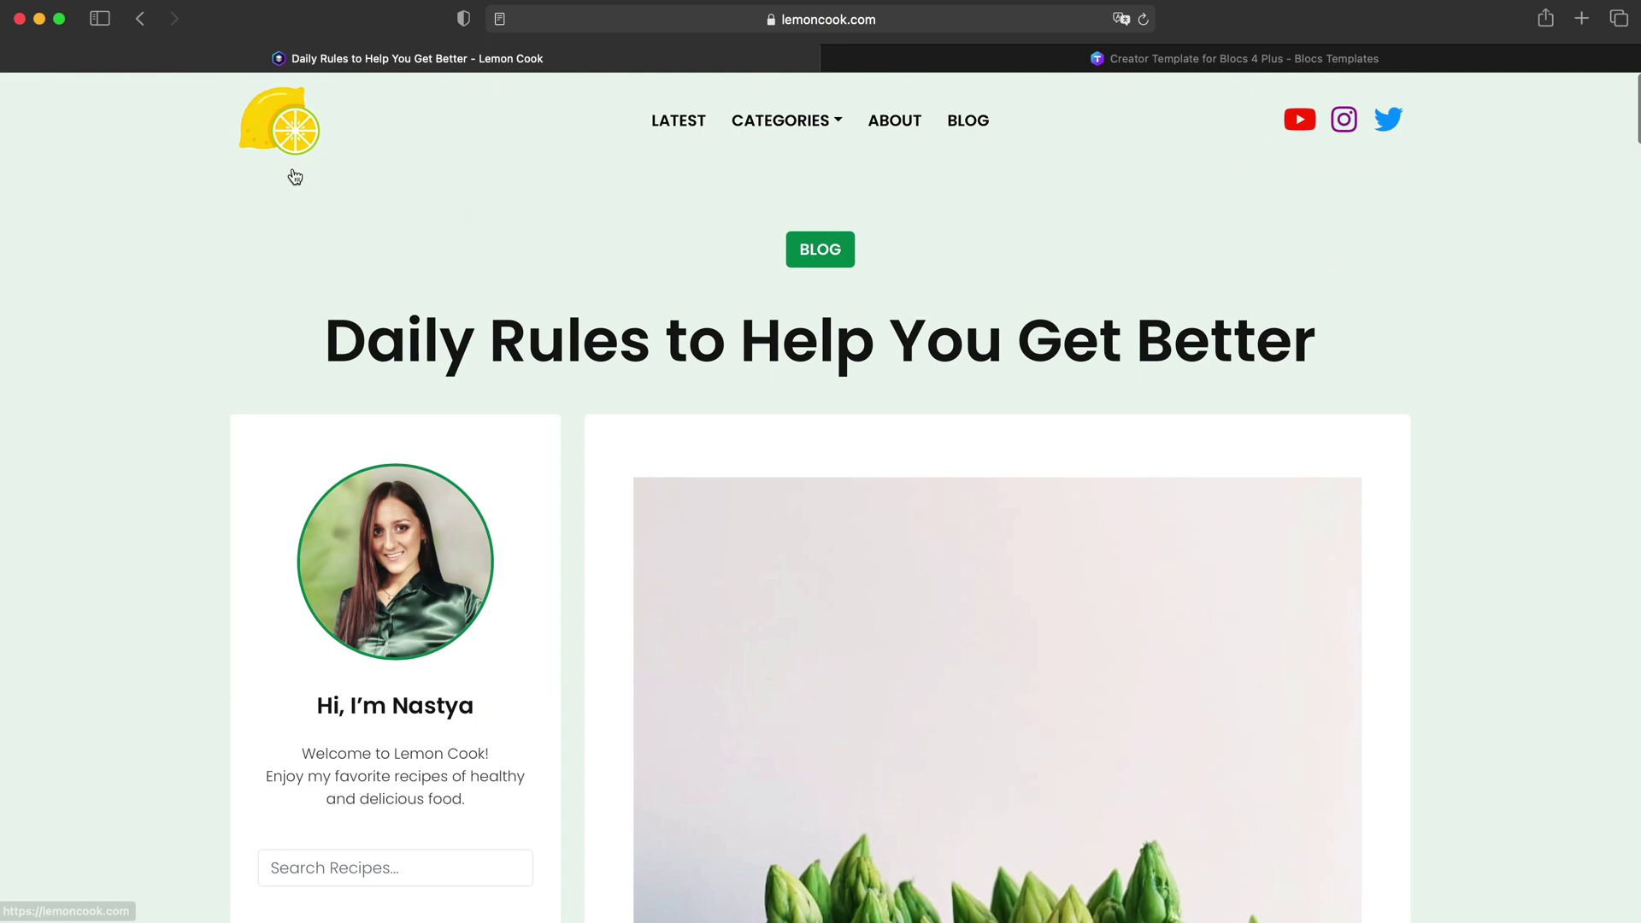
pyautogui.scroll(-5, 462, 428)
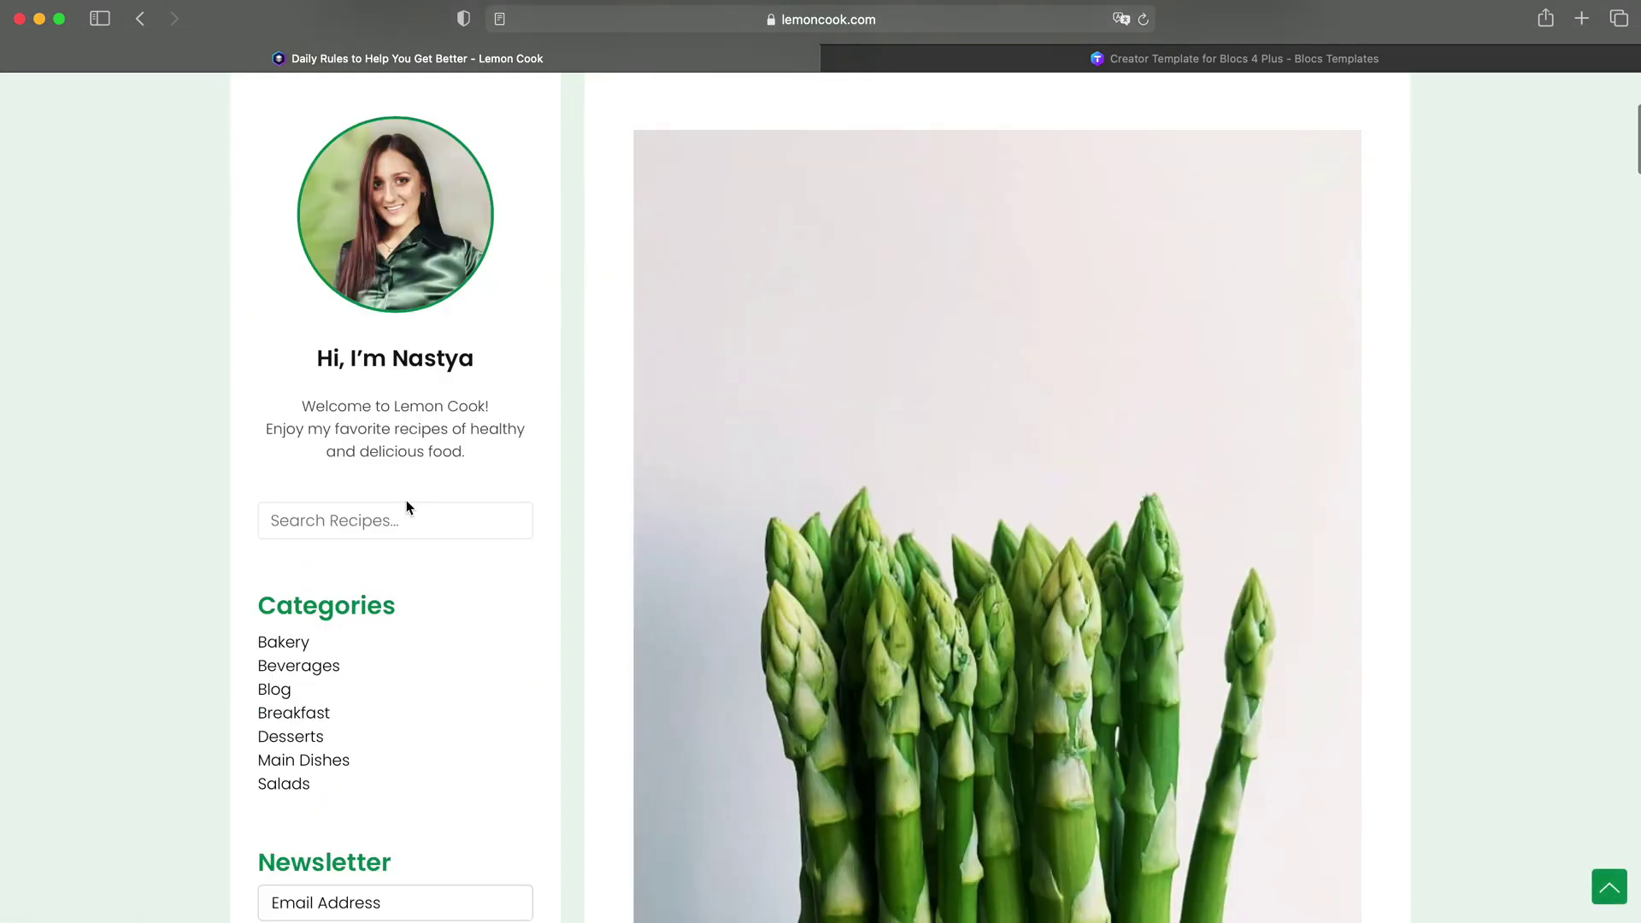
# Step: Click into the sidebar sign-up field and scroll through the rest of the post
pyautogui.click(406, 512)
pyautogui.scroll(-3, 405, 512)
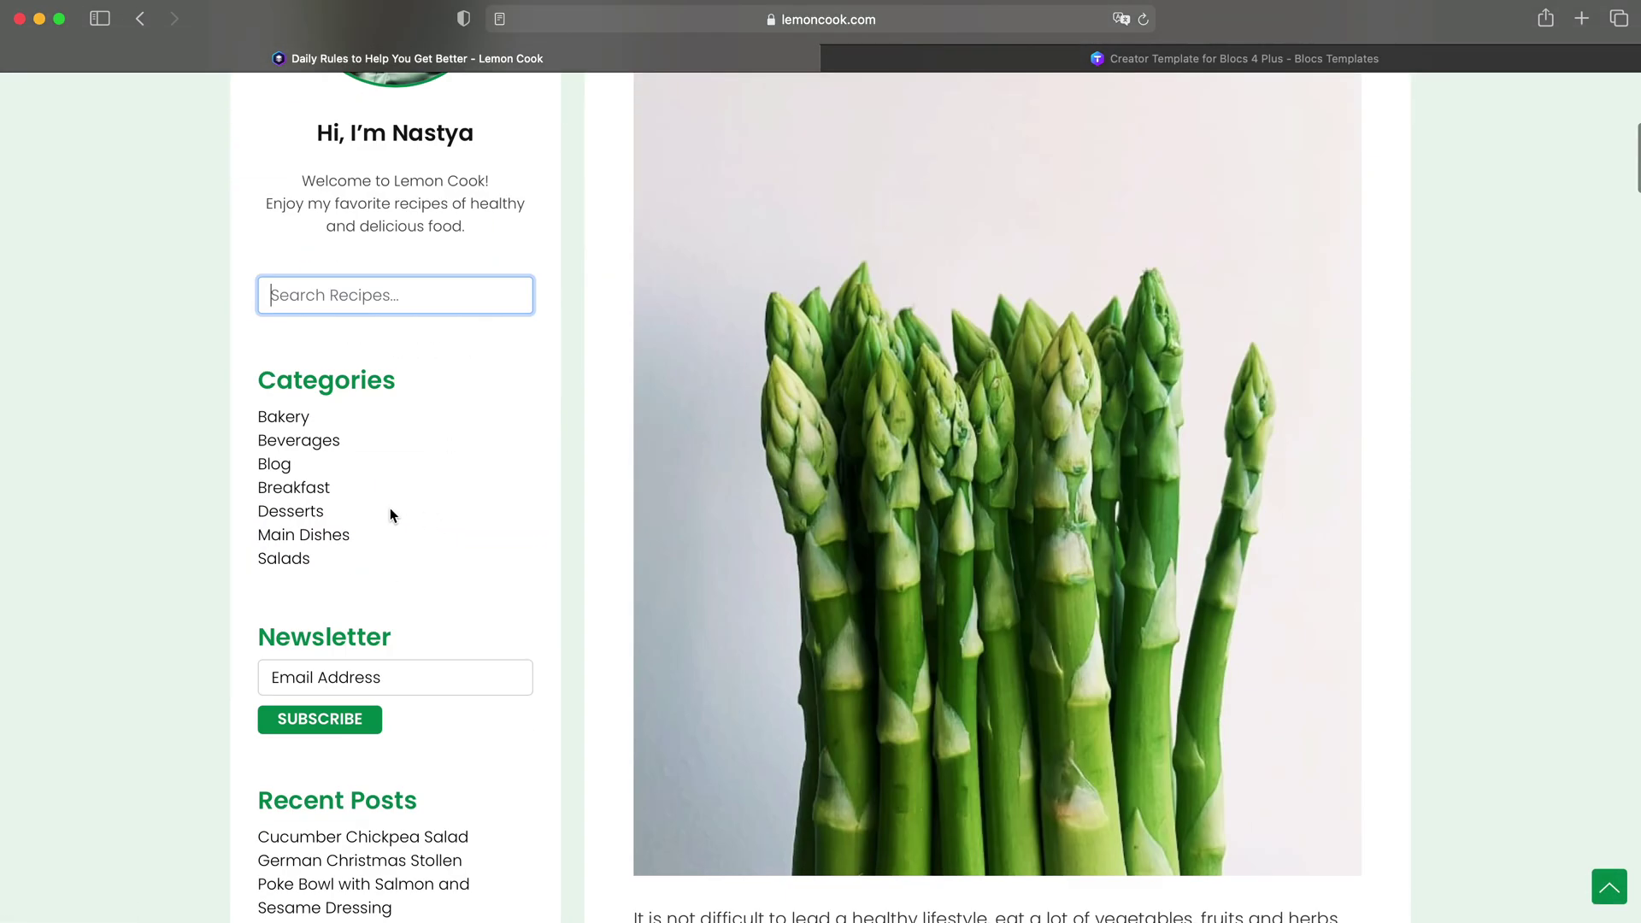
pyautogui.scroll(-5, 346, 346)
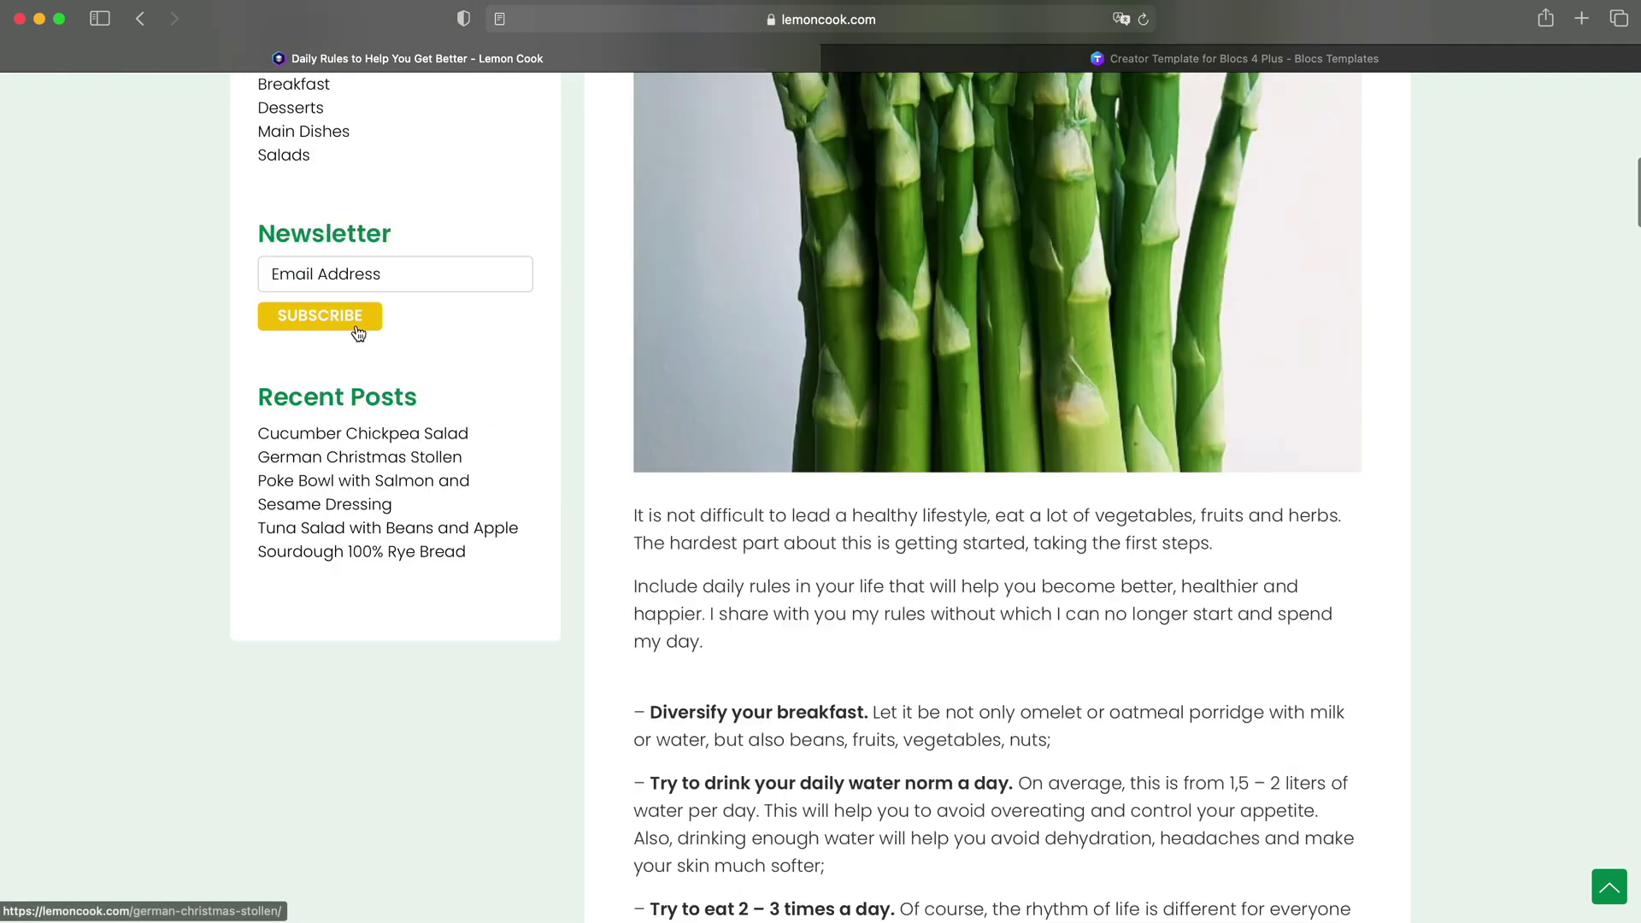
pyautogui.scroll(2, 357, 333)
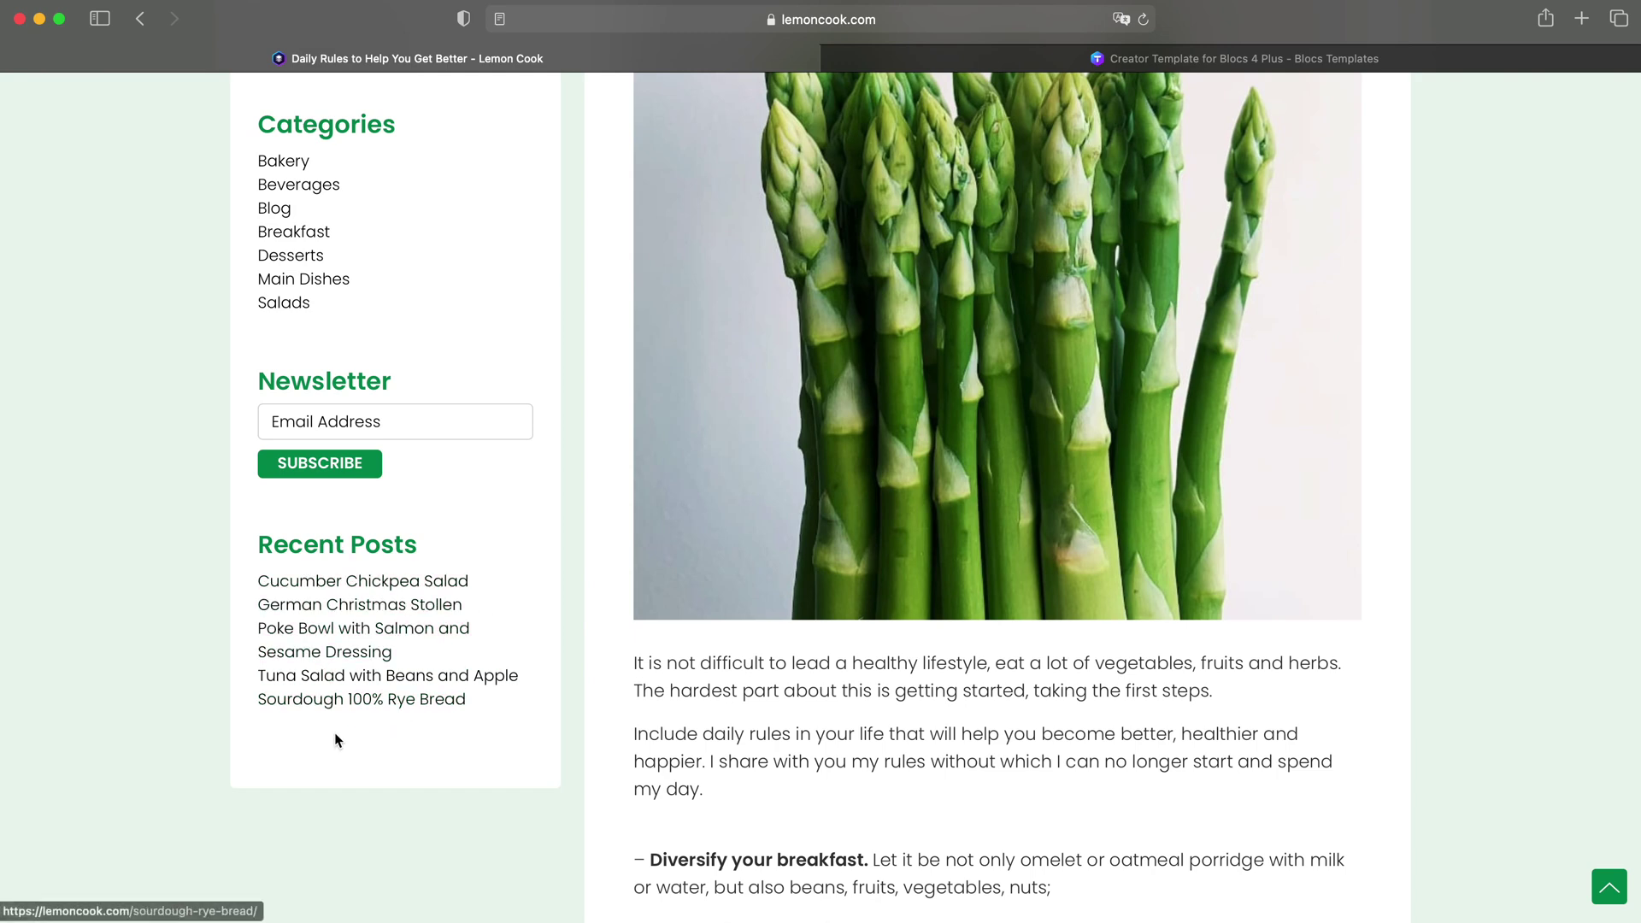
pyautogui.scroll(5, 675, 471)
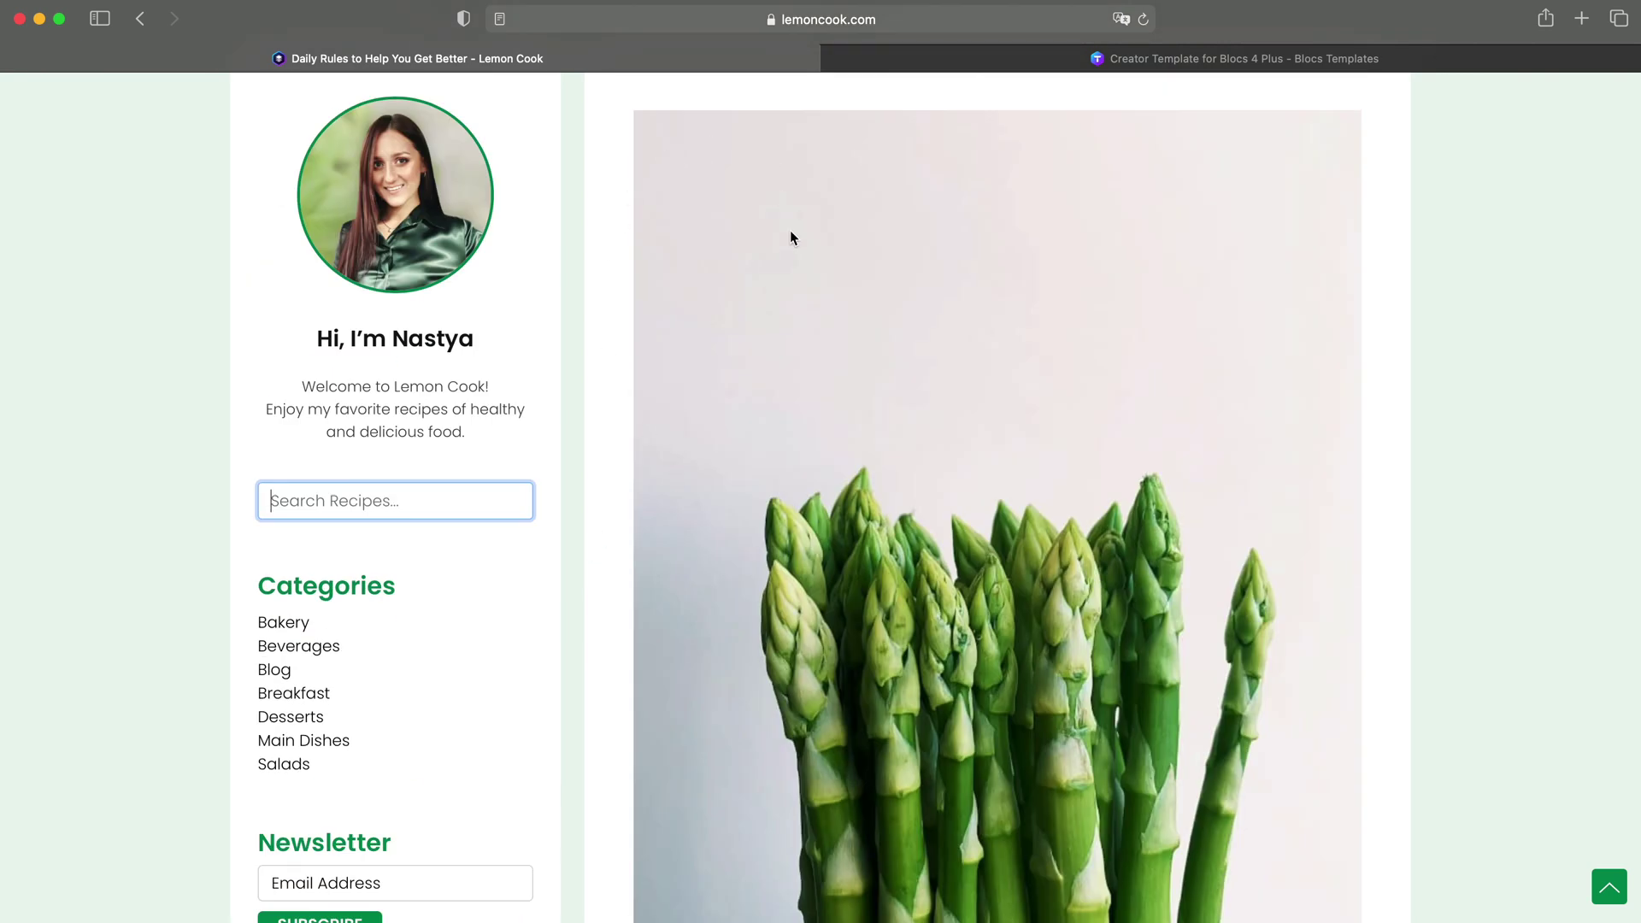
pyautogui.scroll(-1, 615, 410)
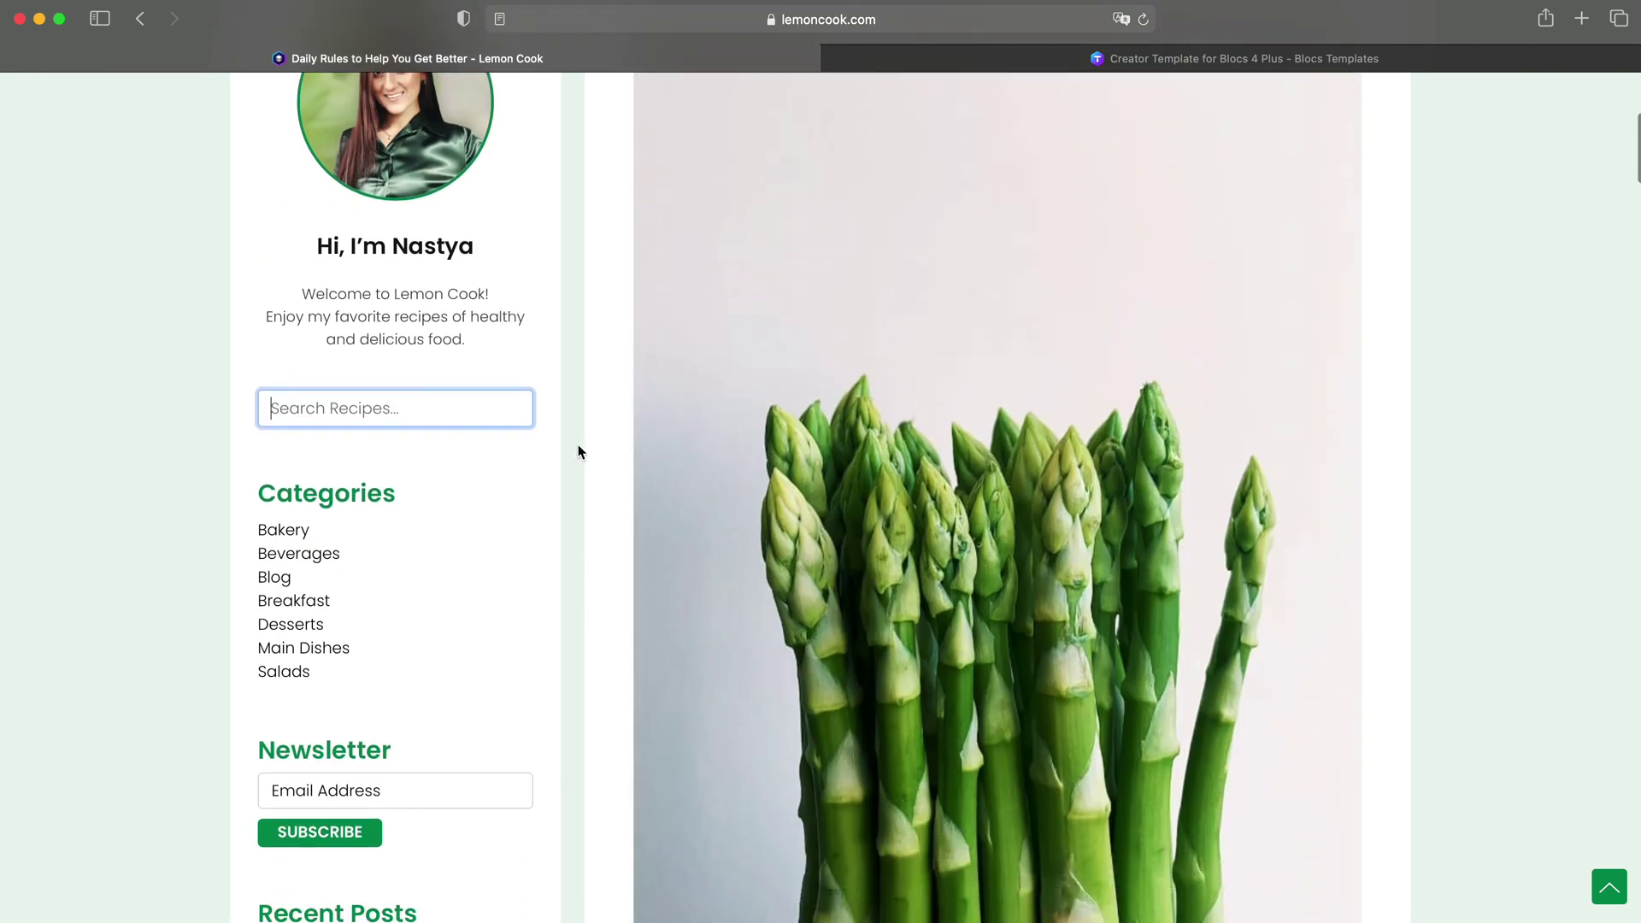
pyautogui.scroll(-4, 707, 502)
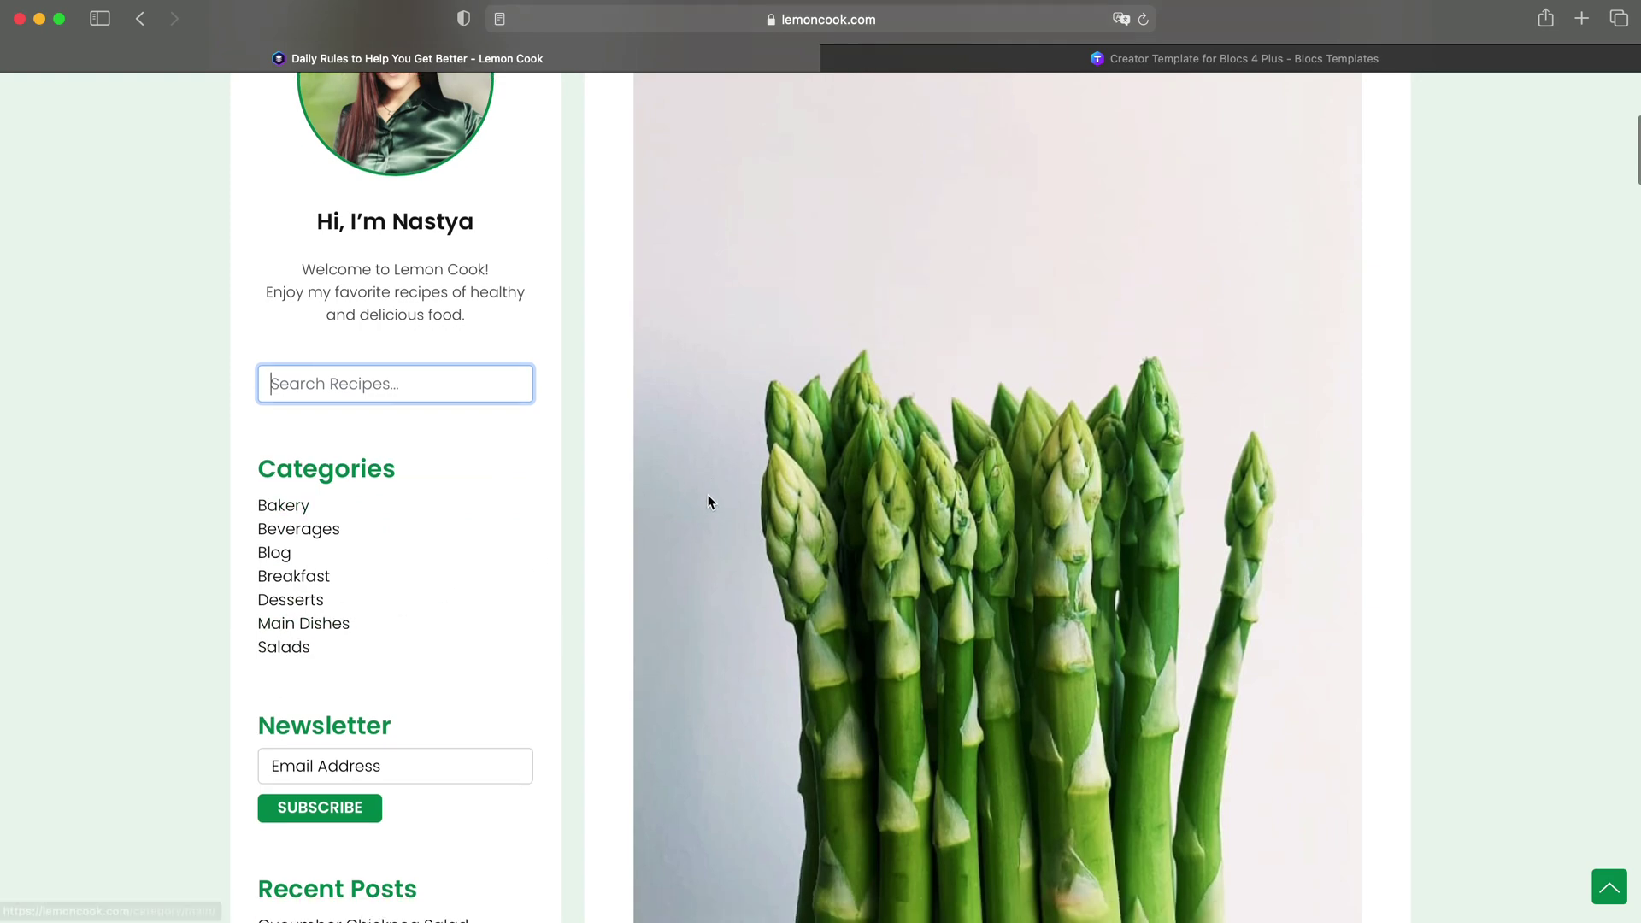
pyautogui.scroll(5, 778, 325)
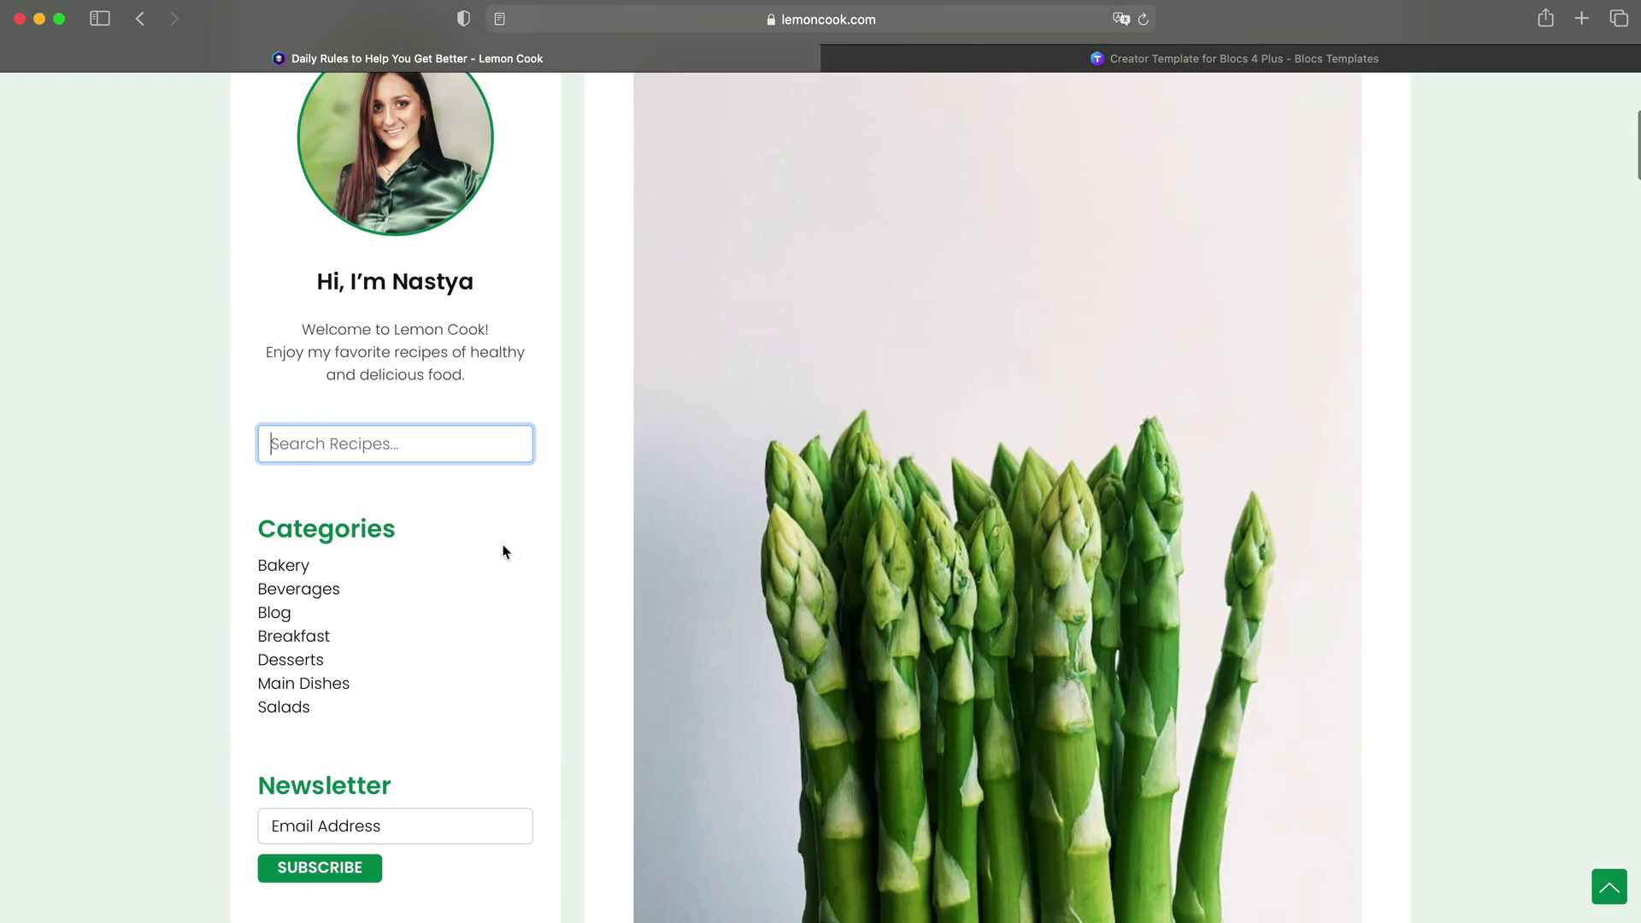
pyautogui.scroll(-8, 459, 663)
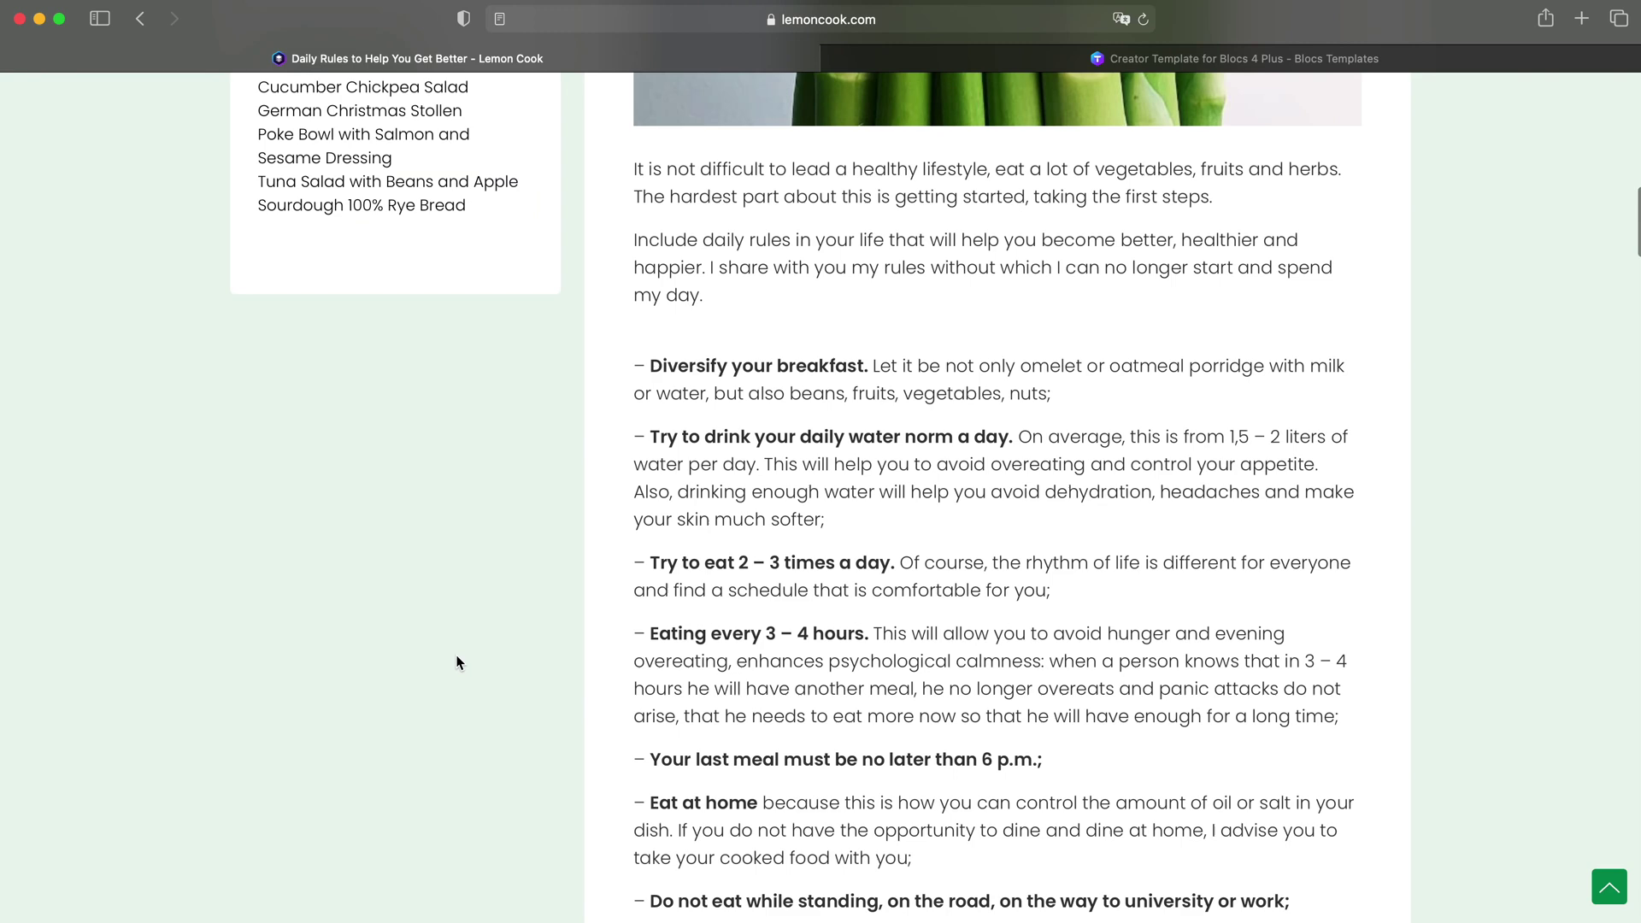
pyautogui.scroll(4, 517, 554)
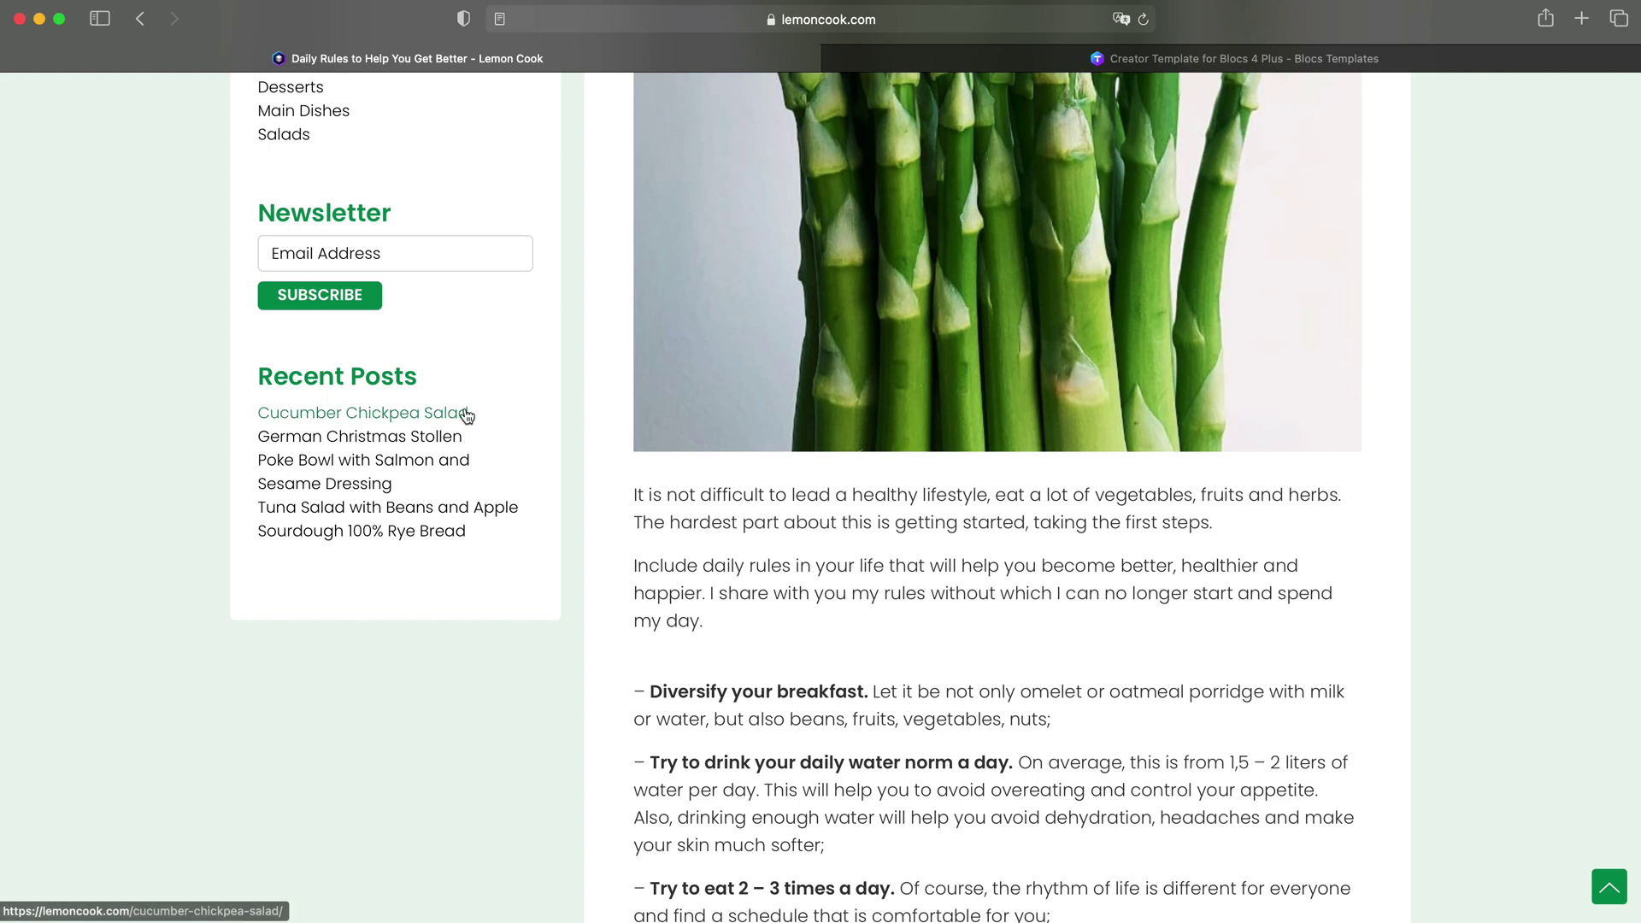
pyautogui.scroll(1, 439, 336)
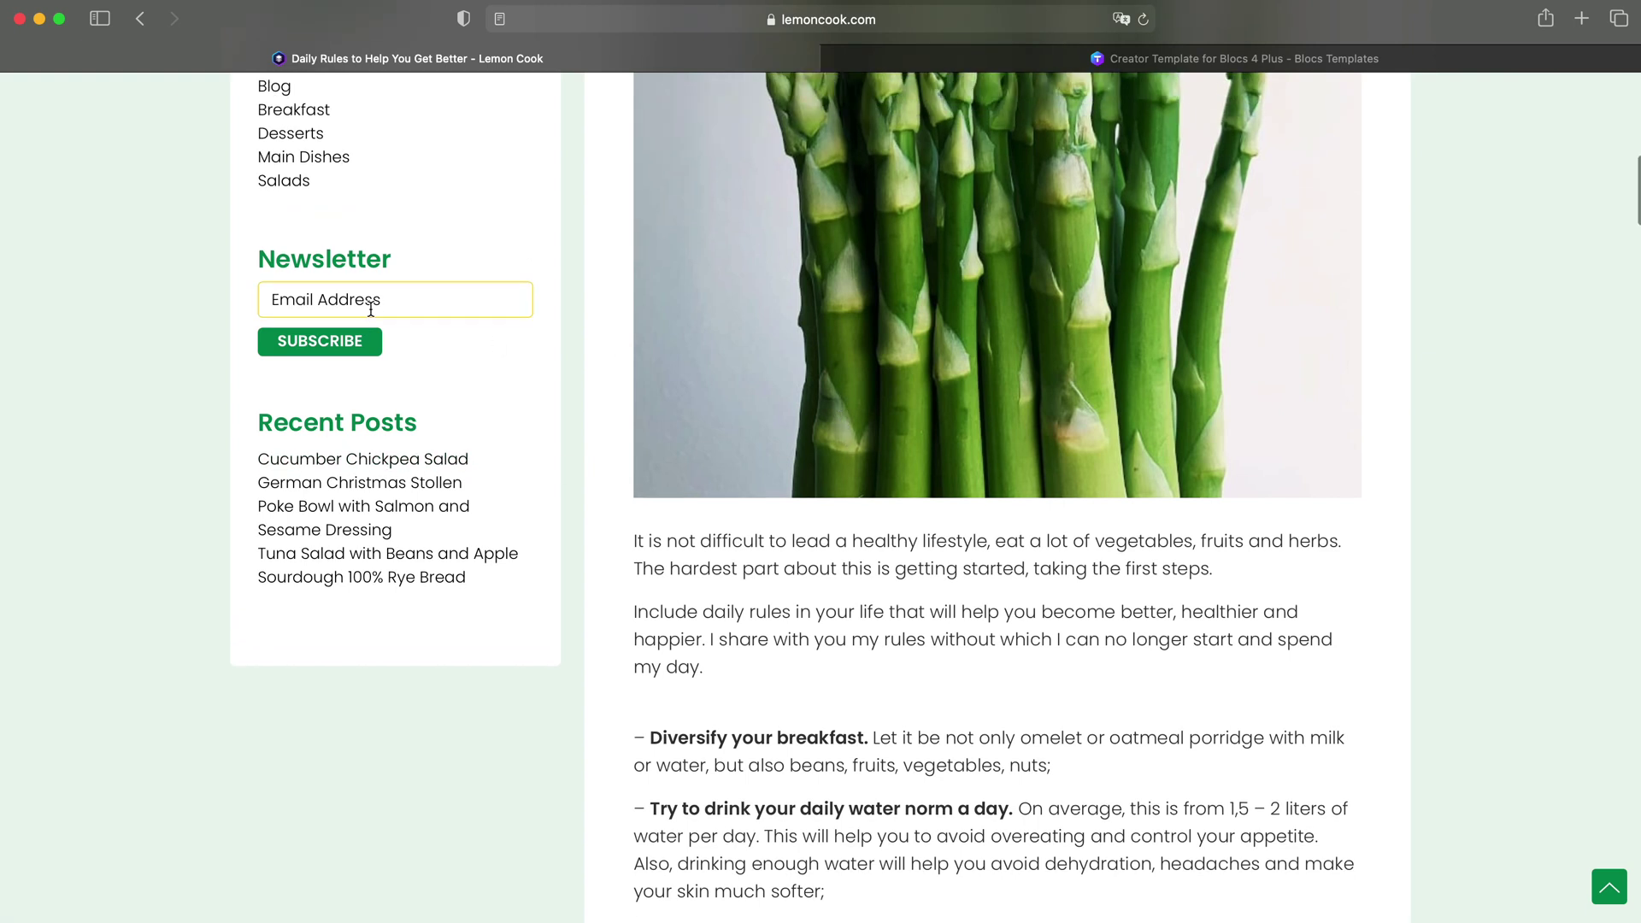
# Step: Submit an e-mail to the newsletter, review Mailchimp's already-subscribed message, and close that tab
pyautogui.click(370, 310)
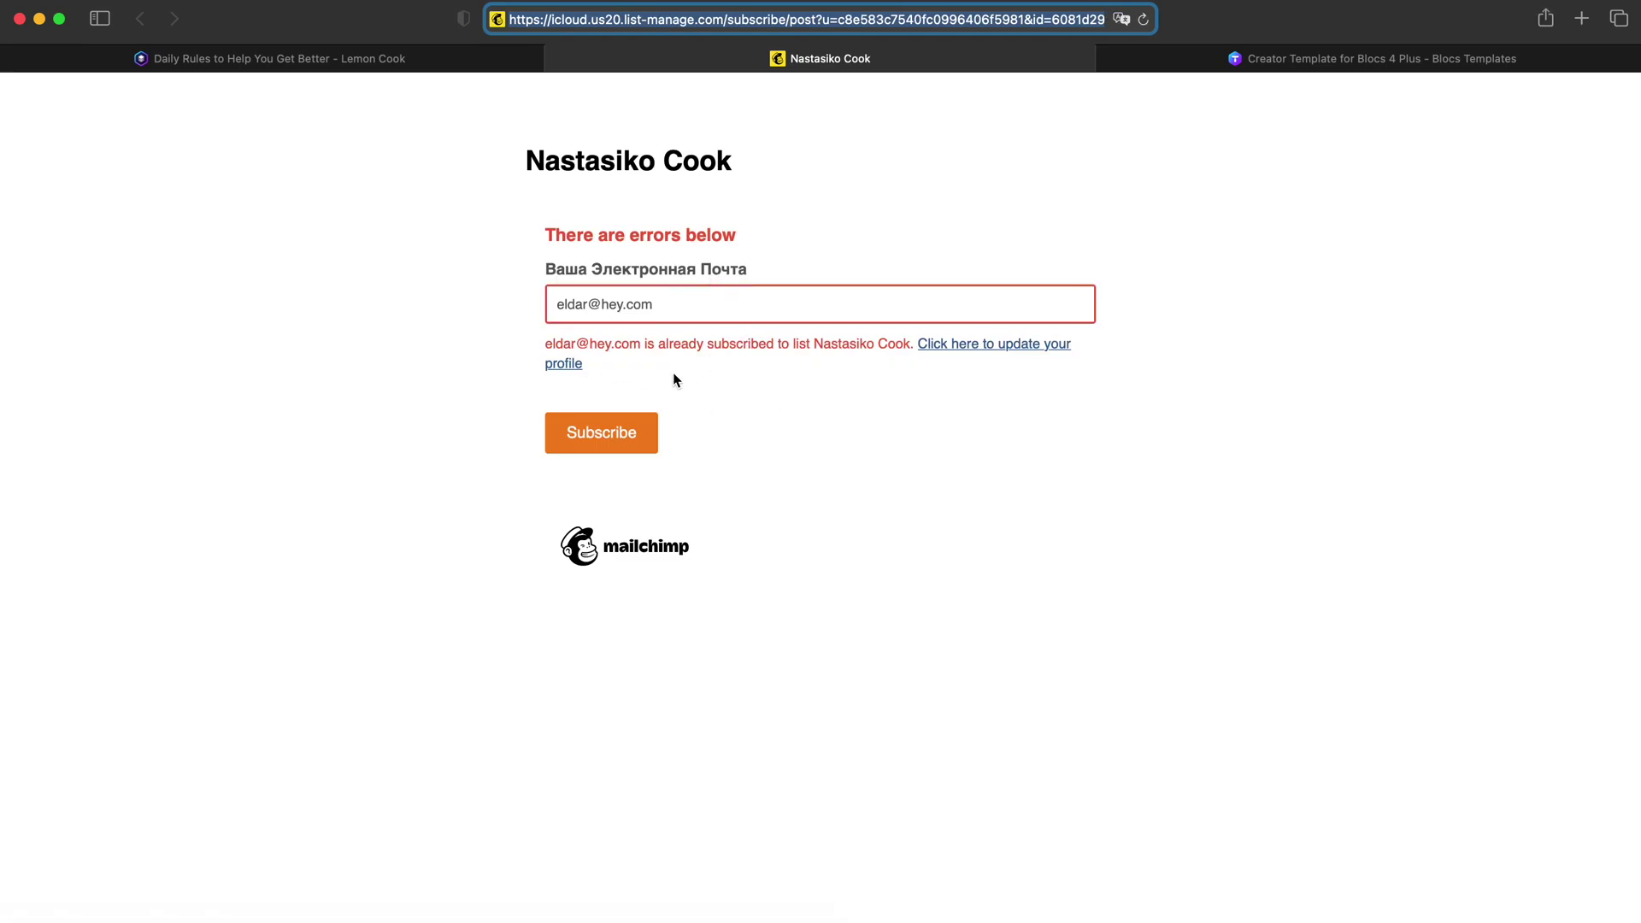
pyautogui.moveTo(567, 336); pyautogui.dragTo(706, 344)
pyautogui.click(740, 363)
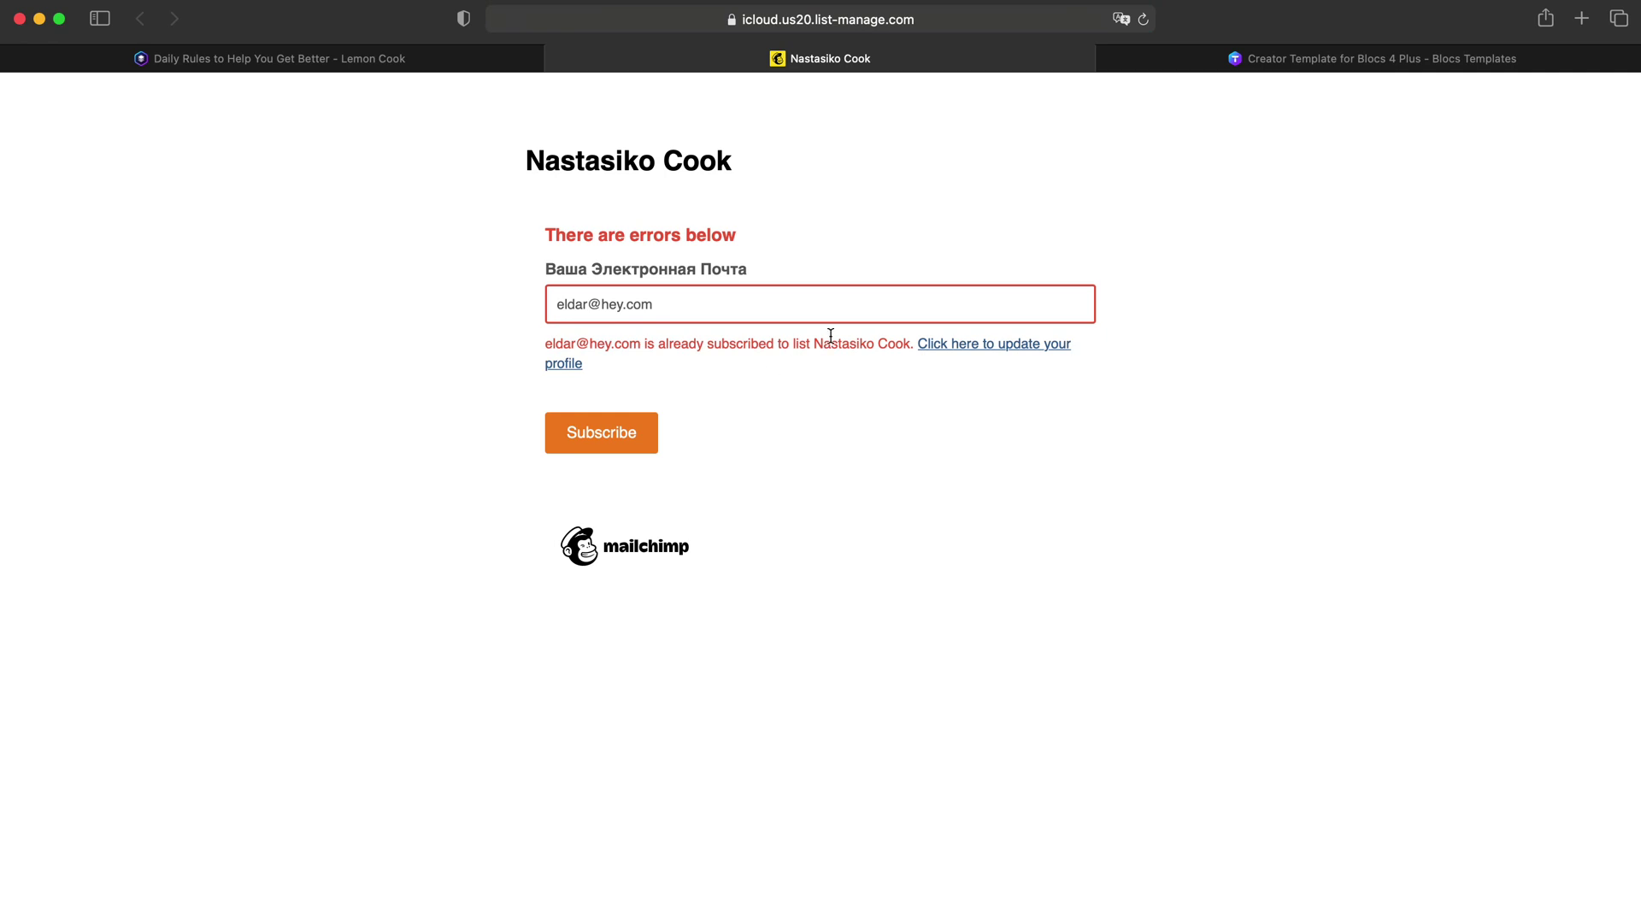
pyautogui.press('super+w')
# Step: View the About Lemon Cook page and scroll through its content
pyautogui.scroll(7, 740, 358)
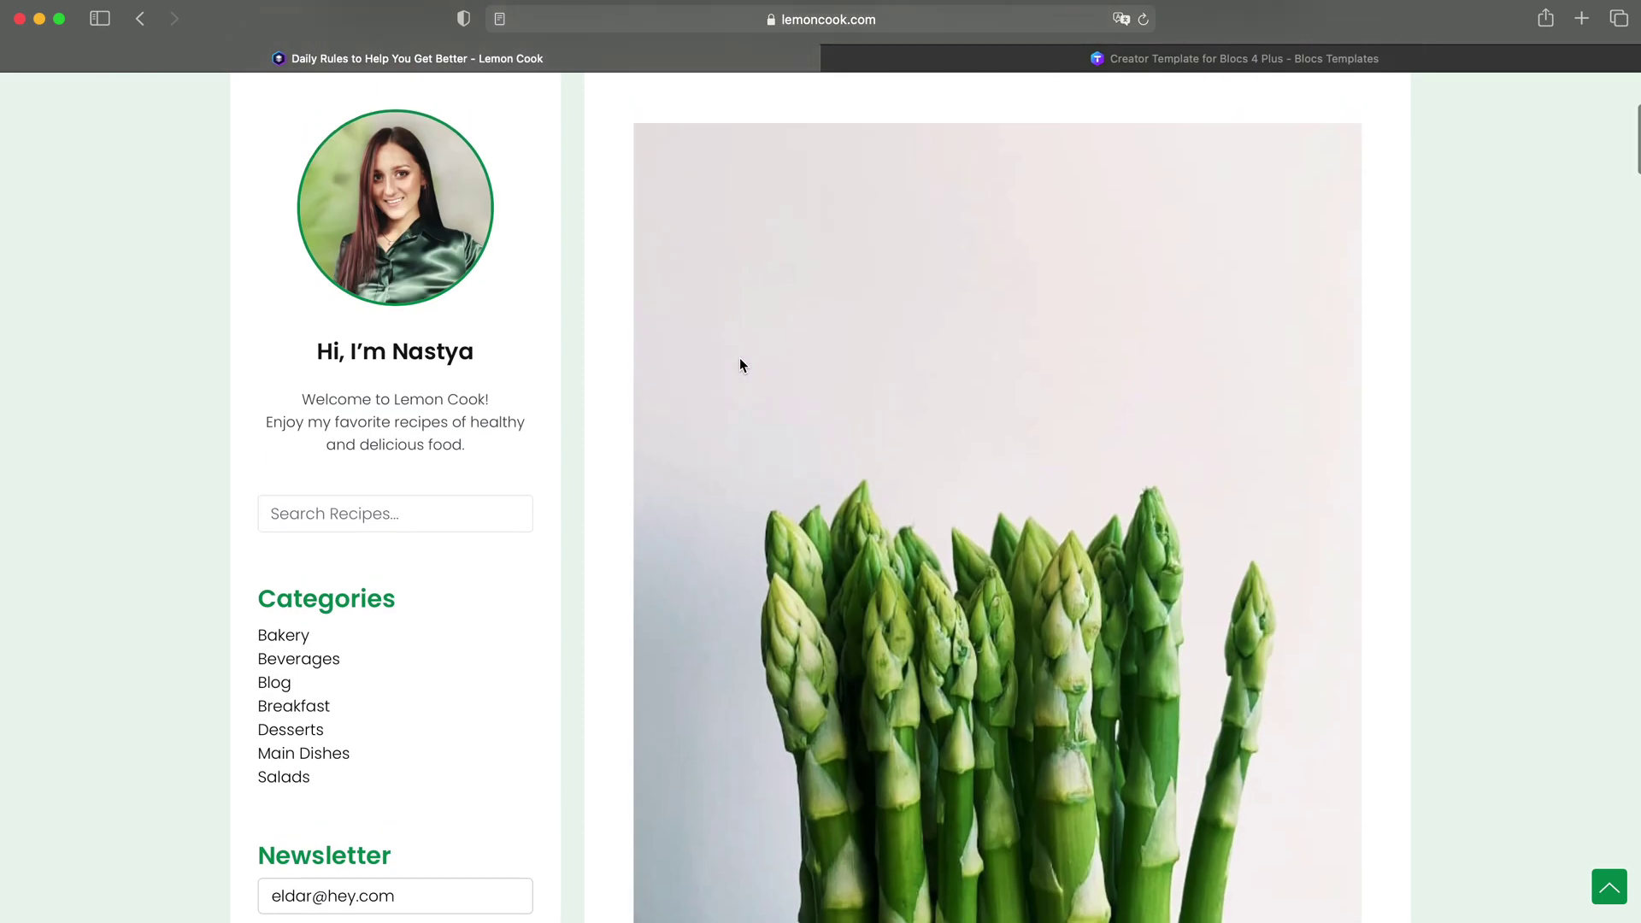
pyautogui.scroll(4, 740, 357)
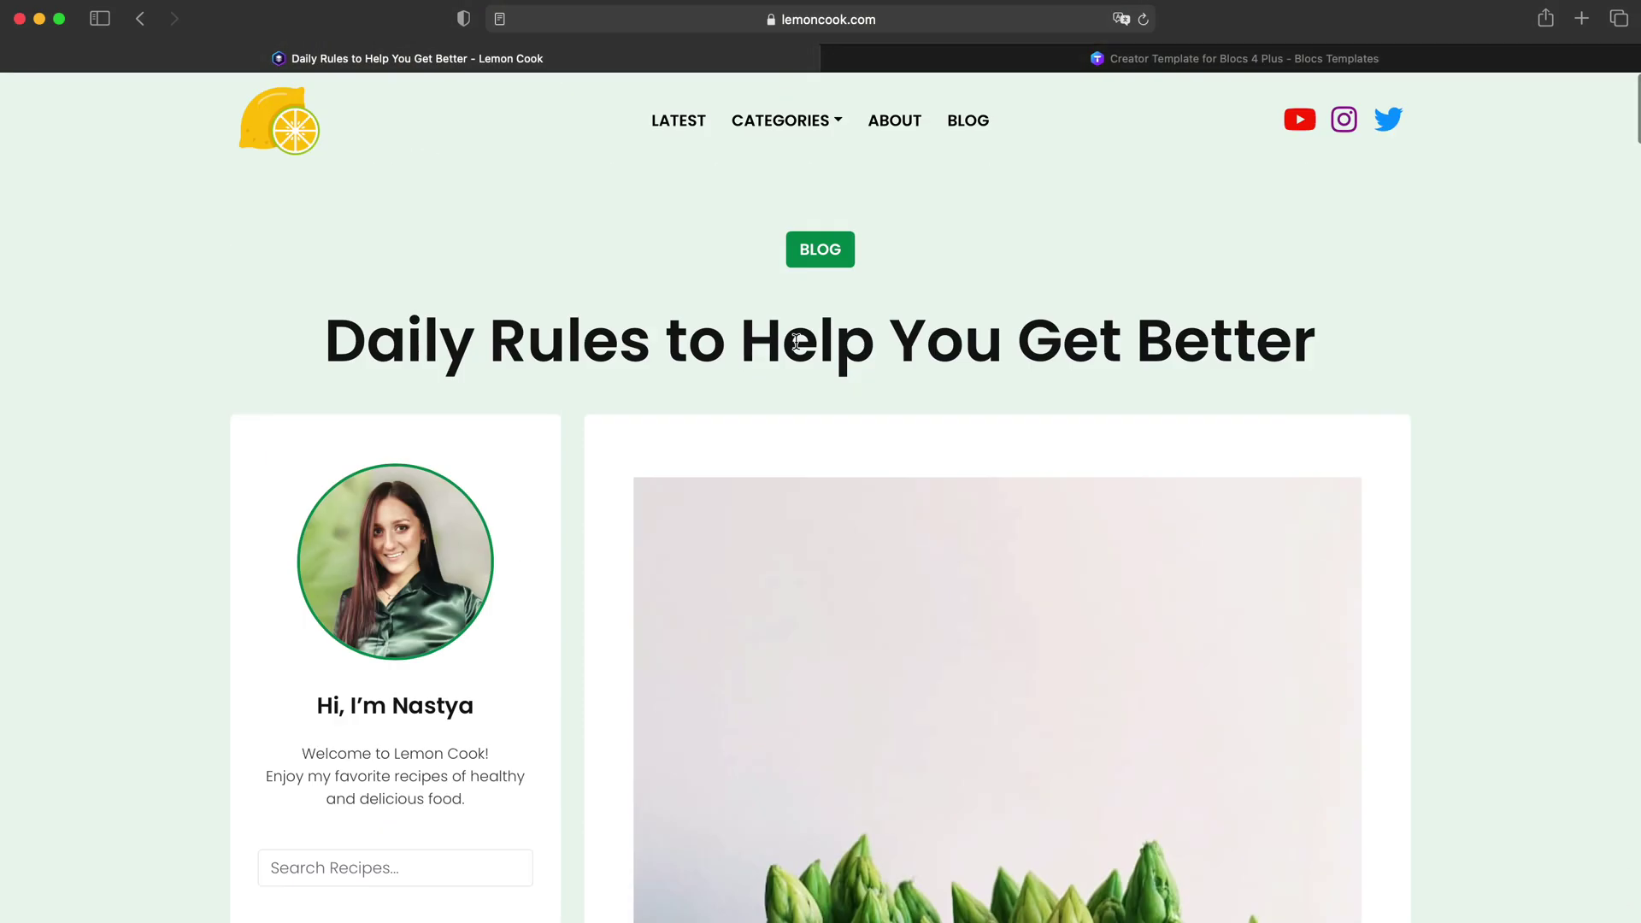
pyautogui.click(907, 122)
pyautogui.scroll(-15, 1116, 174)
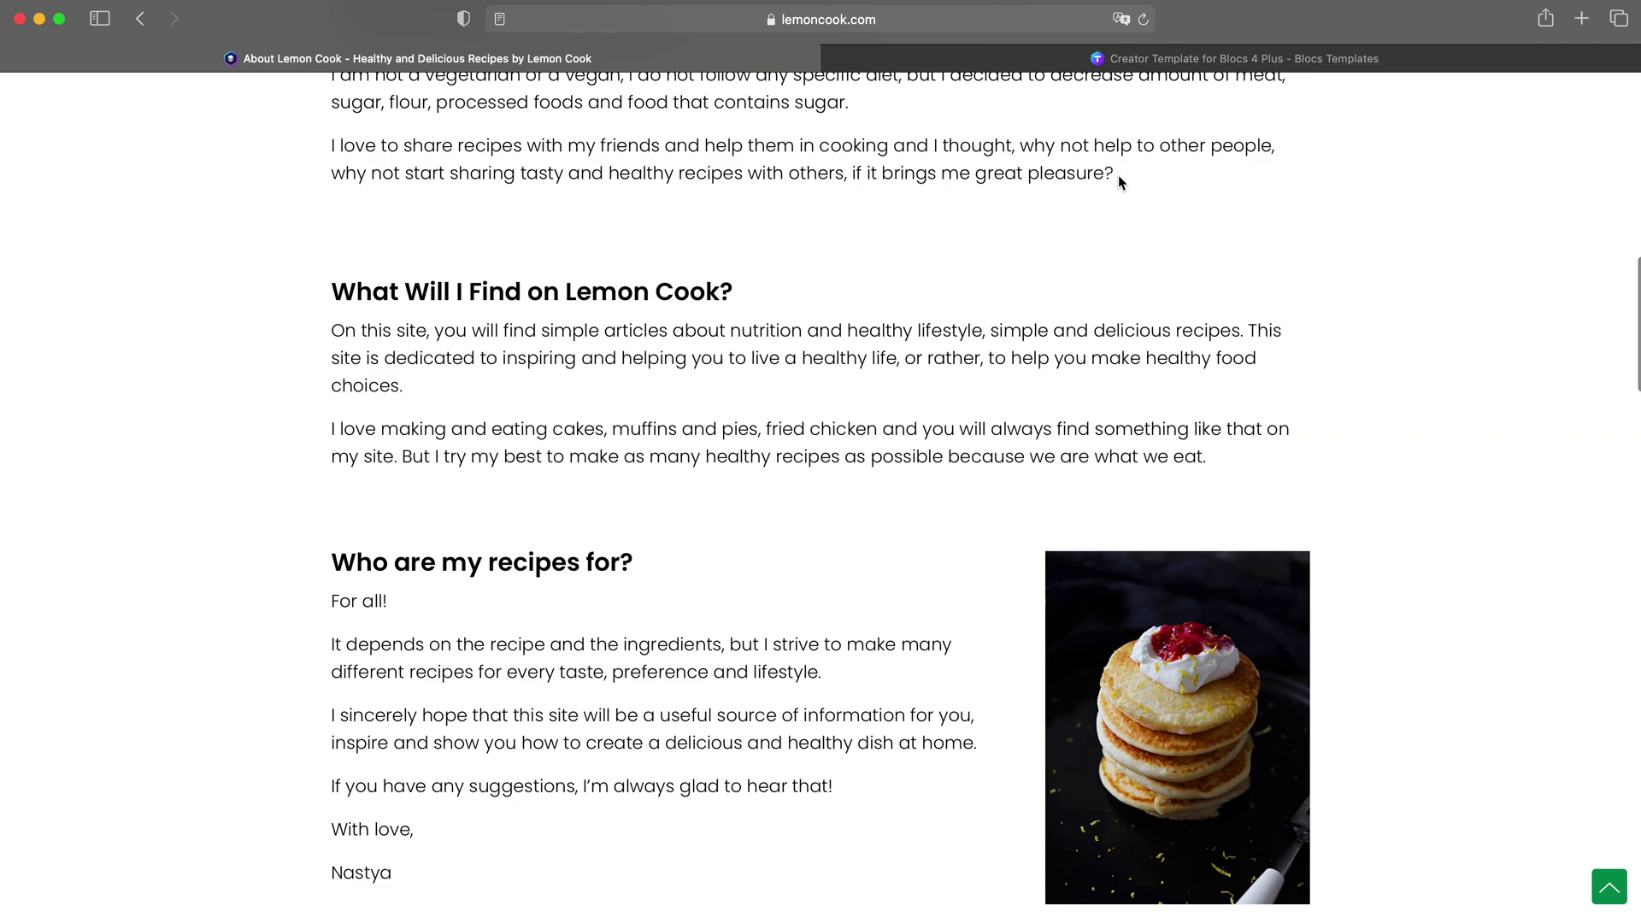
pyautogui.scroll(-3, 1119, 179)
pyautogui.scroll(1, 1120, 180)
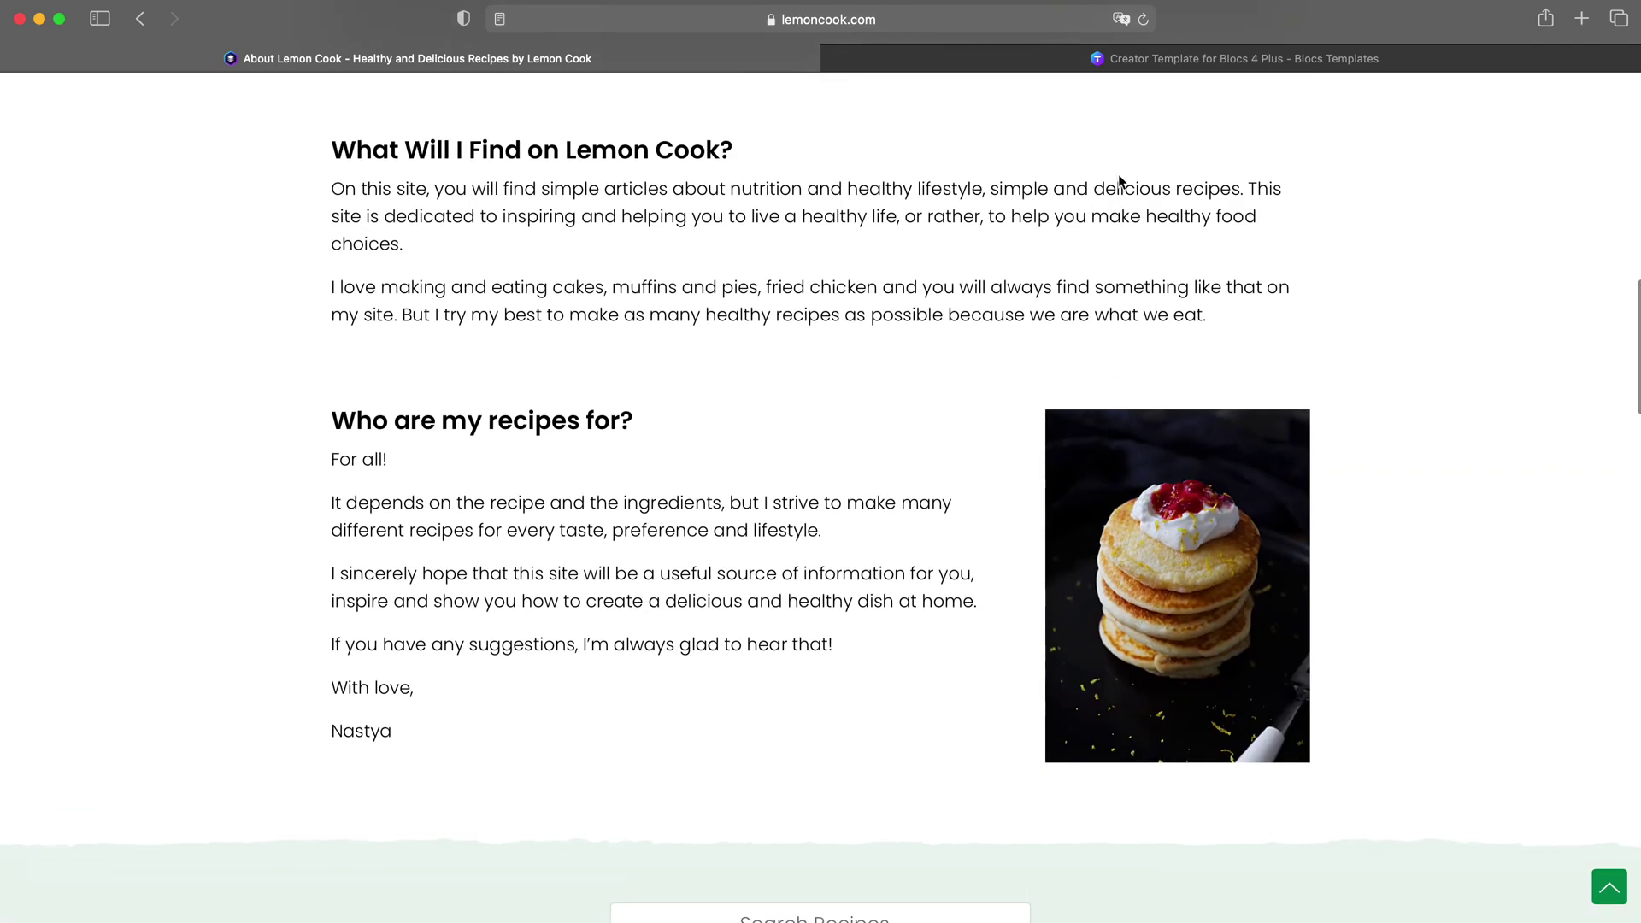
pyautogui.scroll(-10, 1117, 174)
pyautogui.scroll(9, 1118, 174)
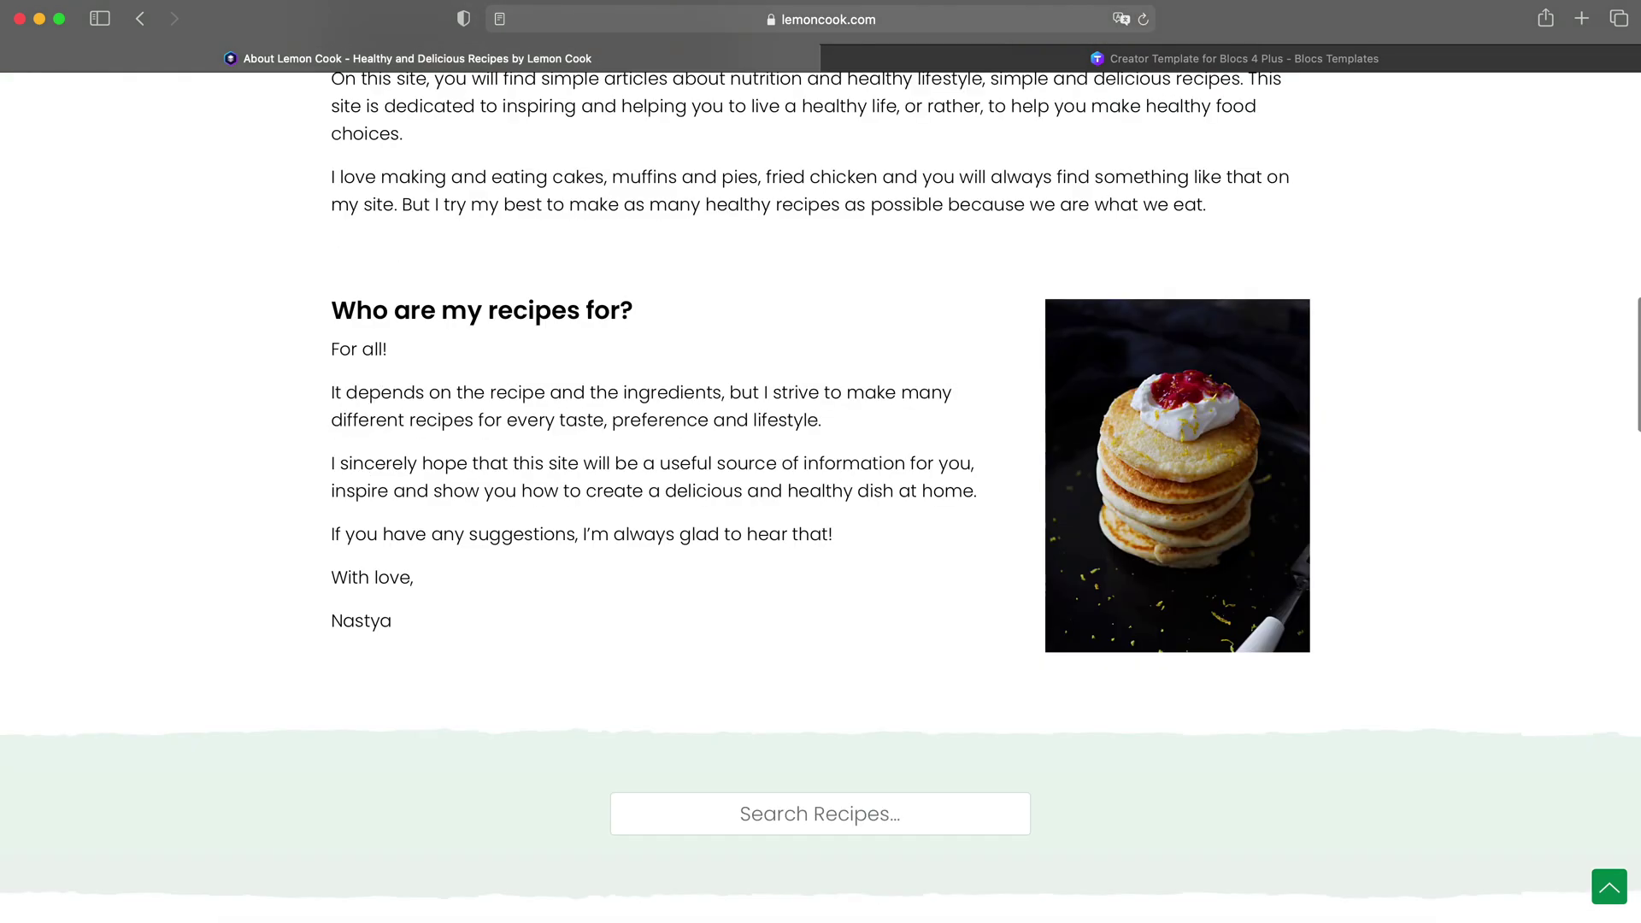
pyautogui.scroll(1, 444, 291)
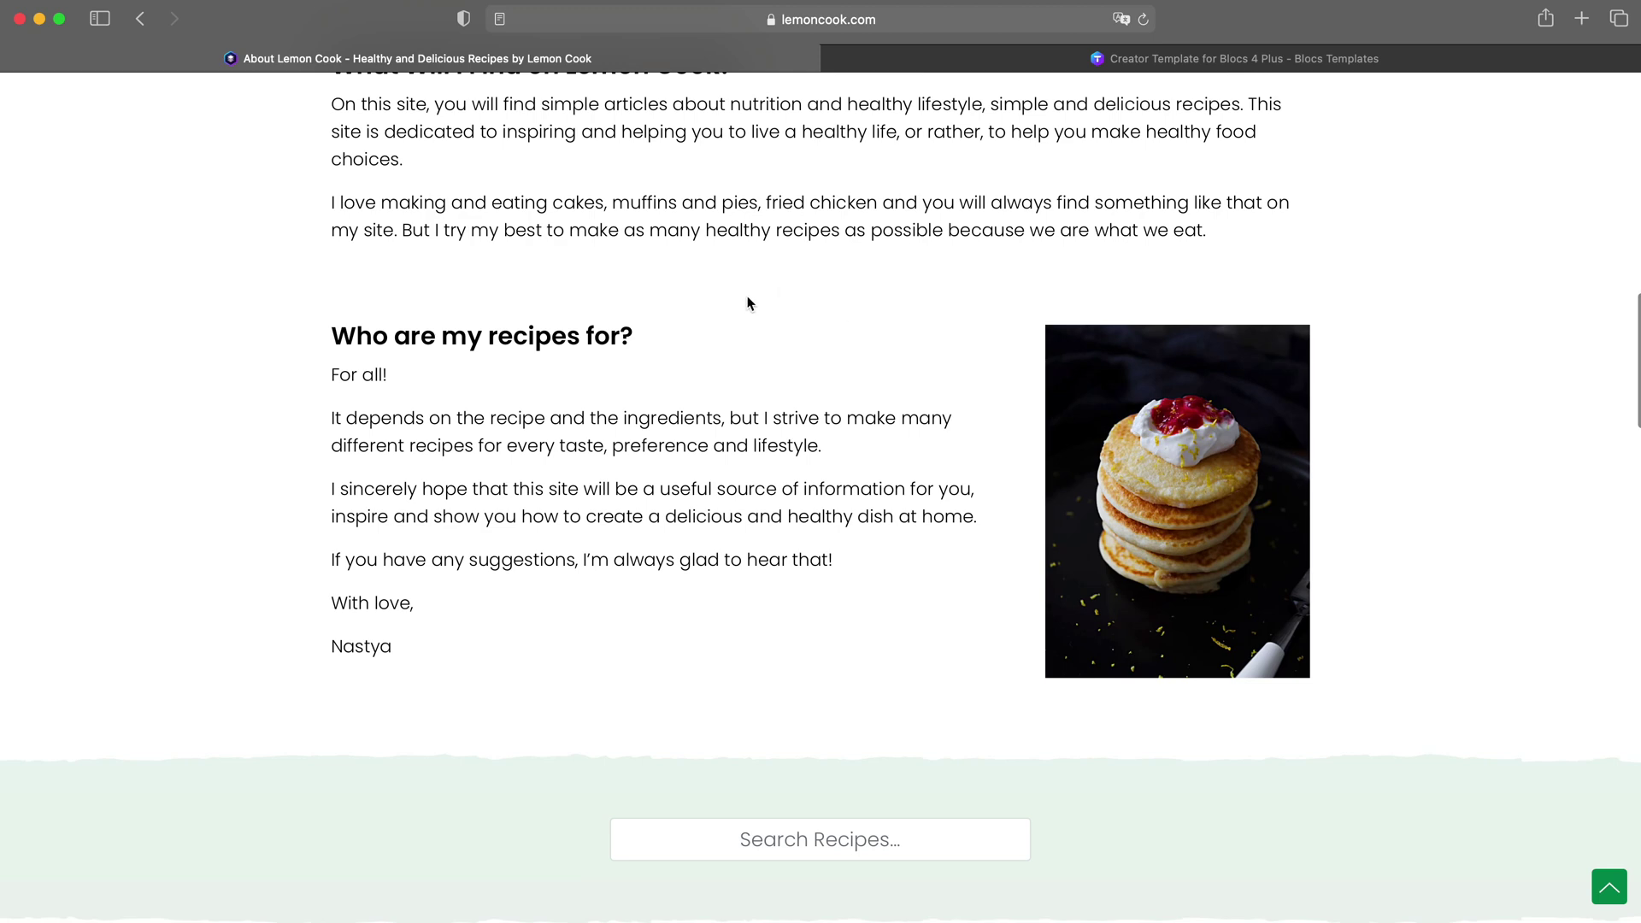
pyautogui.scroll(12, 746, 301)
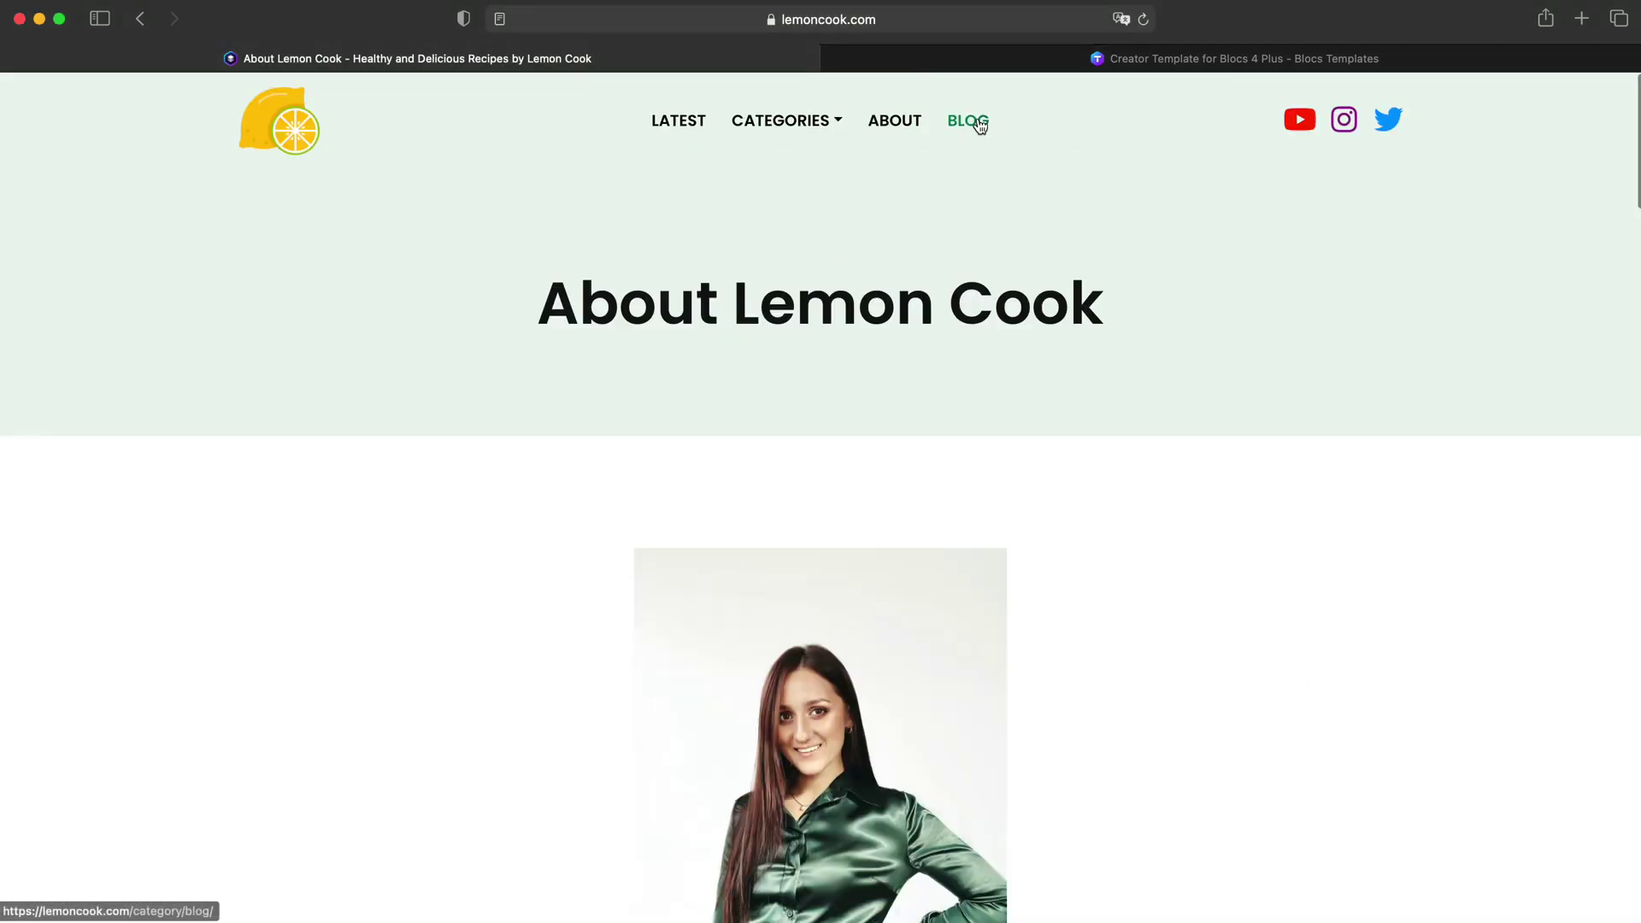
# Step: Browse the Blog category page listing the Daily Rules post
pyautogui.click(980, 126)
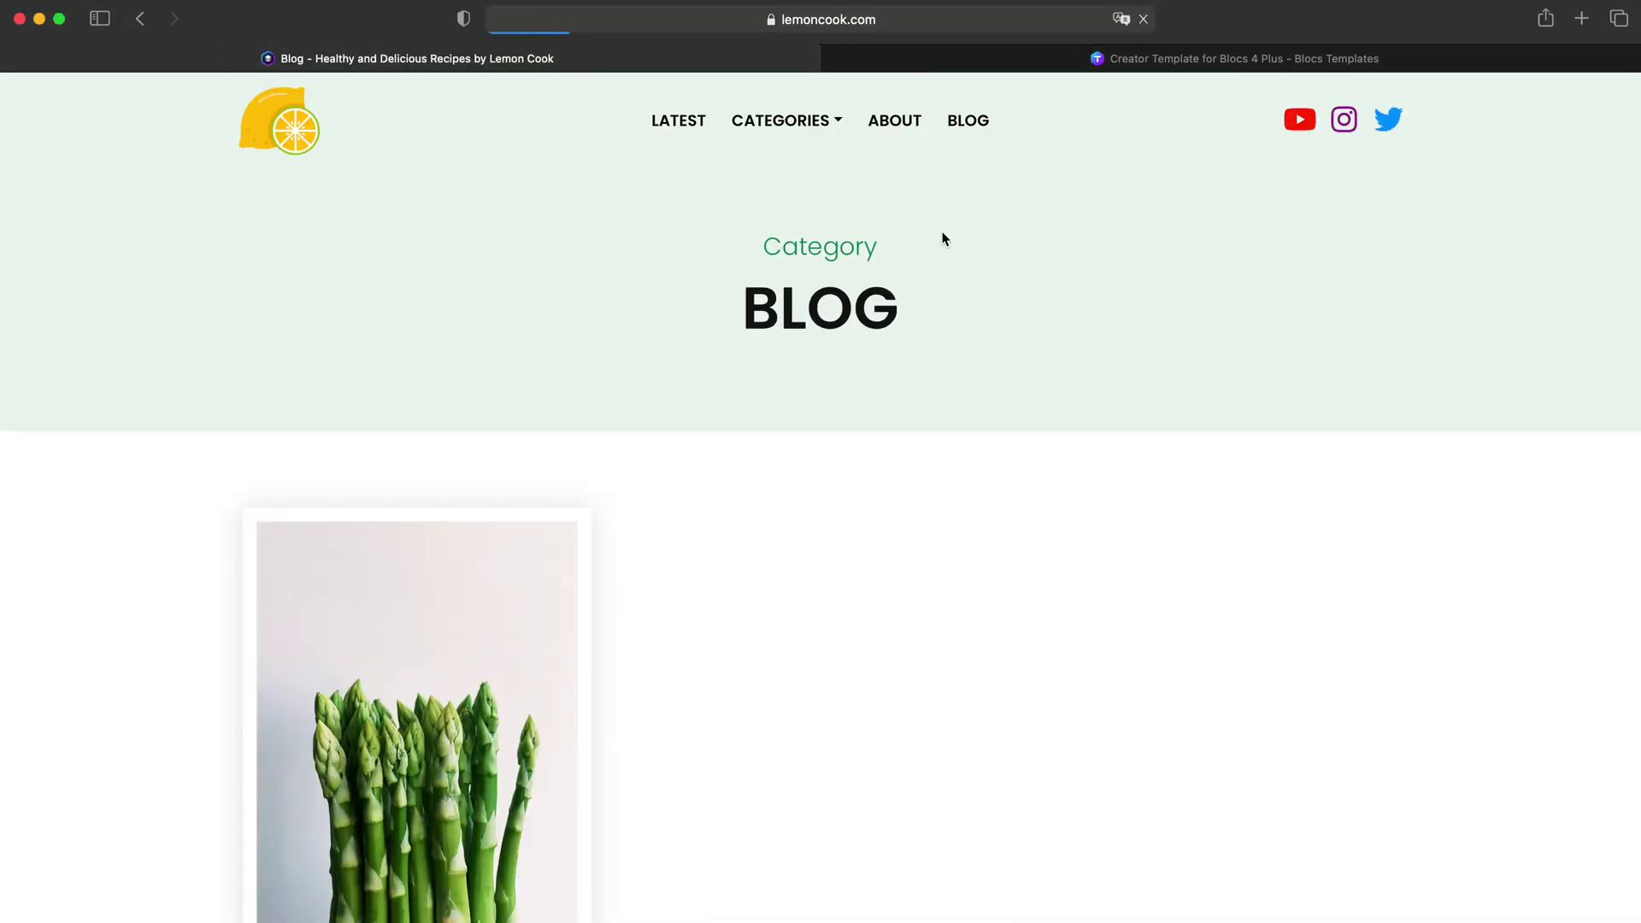
pyautogui.scroll(-5, 940, 236)
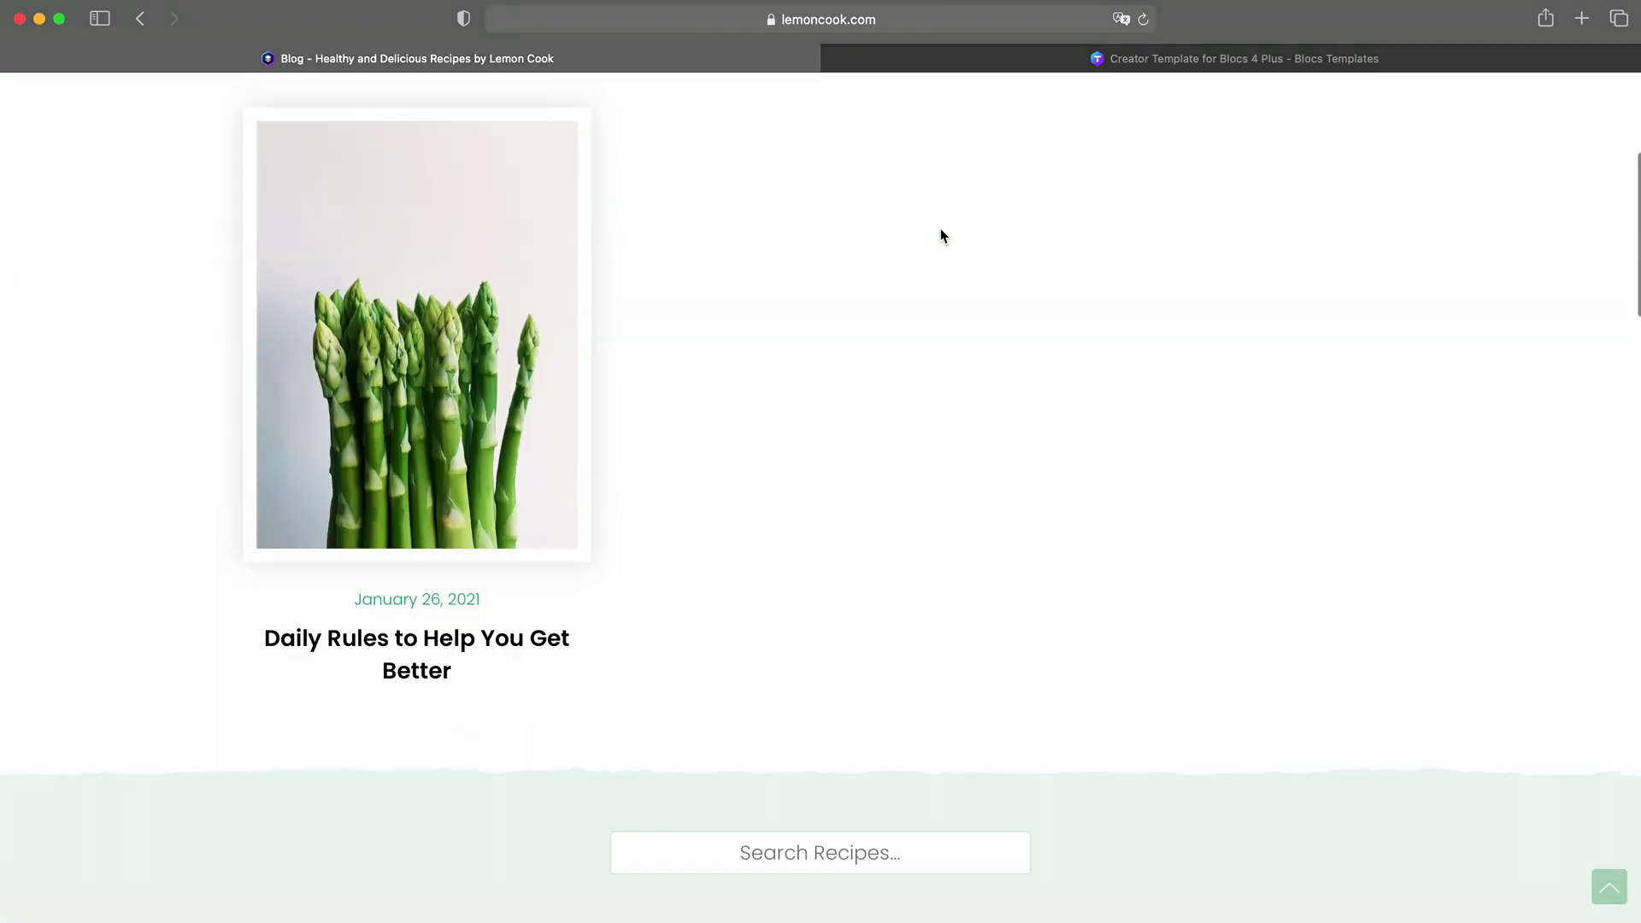
pyautogui.scroll(-4, 941, 236)
pyautogui.scroll(-20, 941, 236)
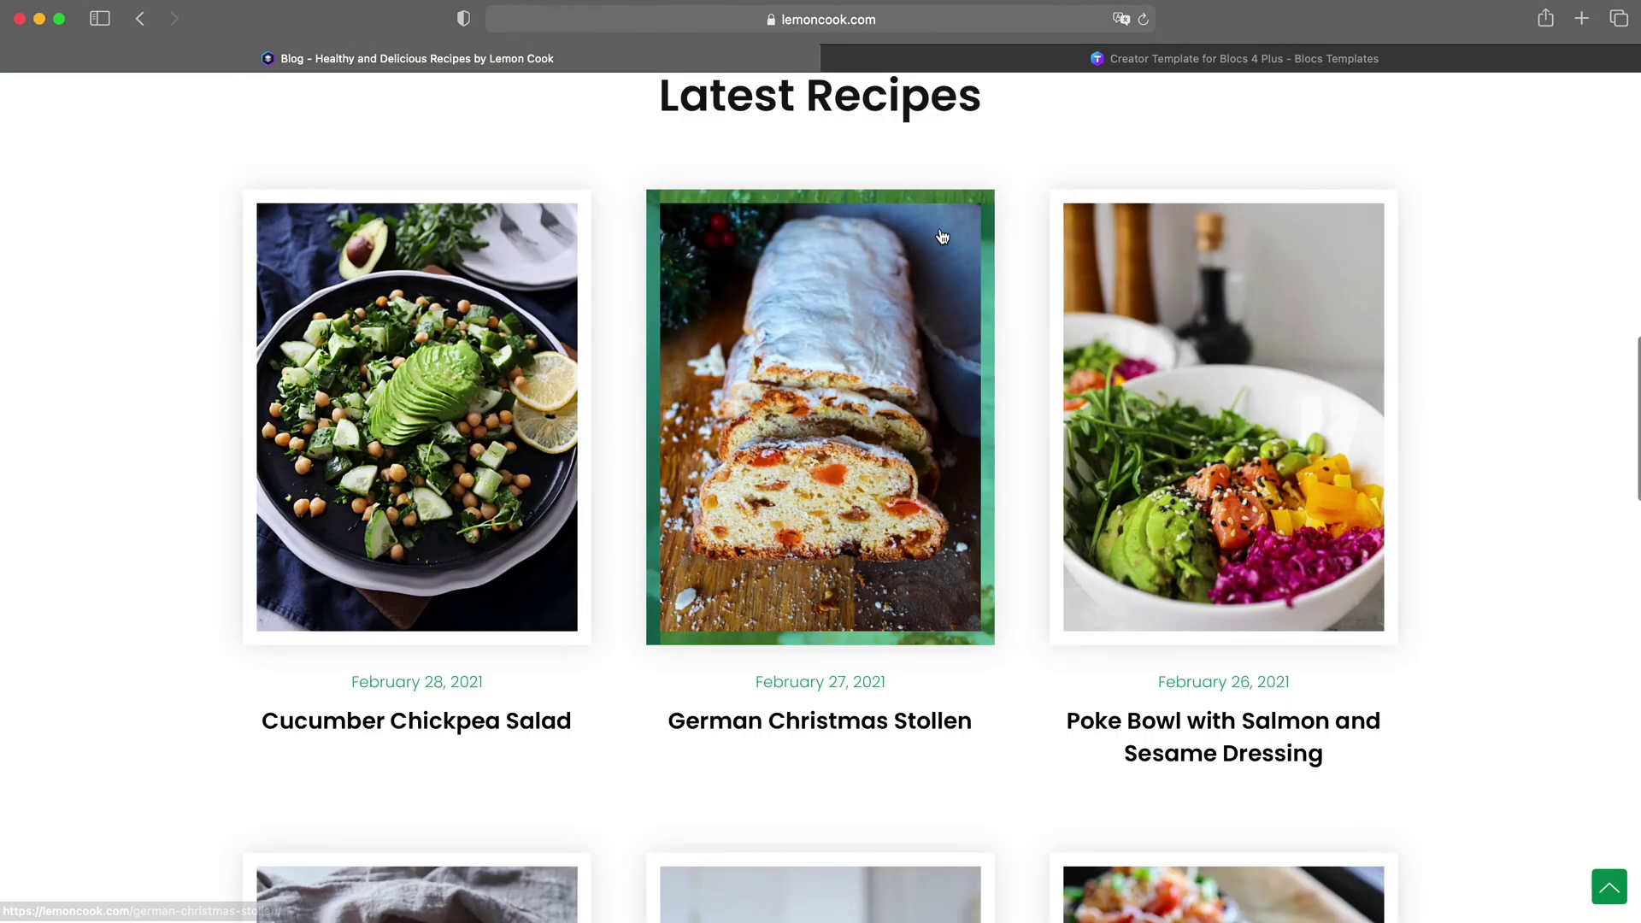
pyautogui.scroll(20, 940, 229)
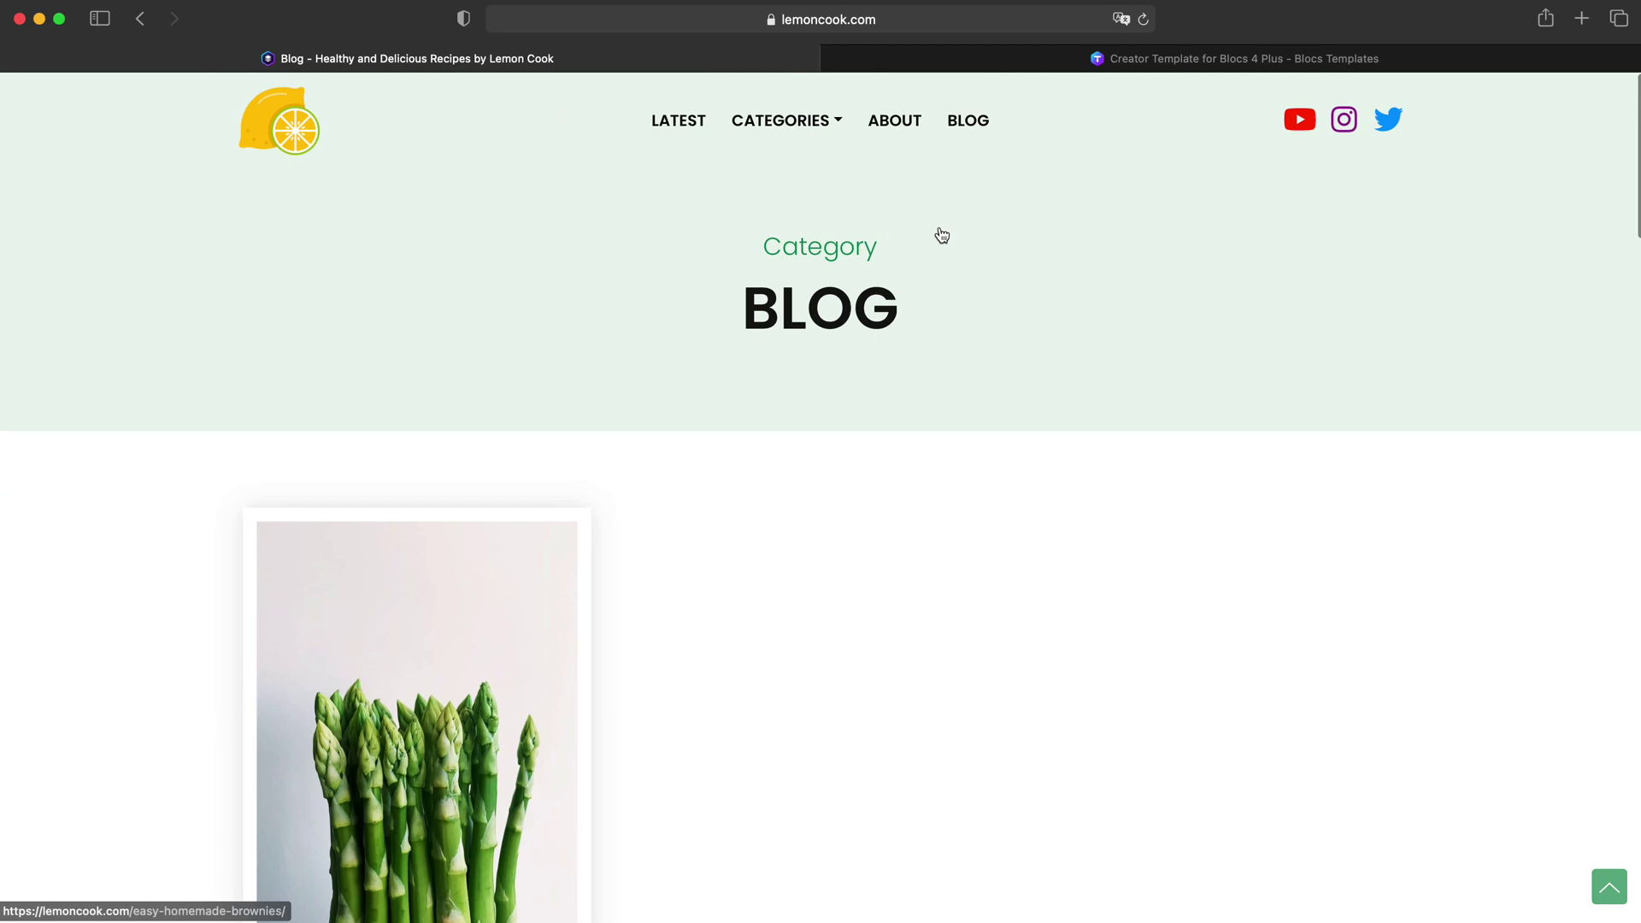
# Step: From the Lemon Cook homepage, page through Latest Recipes pages 2 and 3, then return home
pyautogui.click(297, 124)
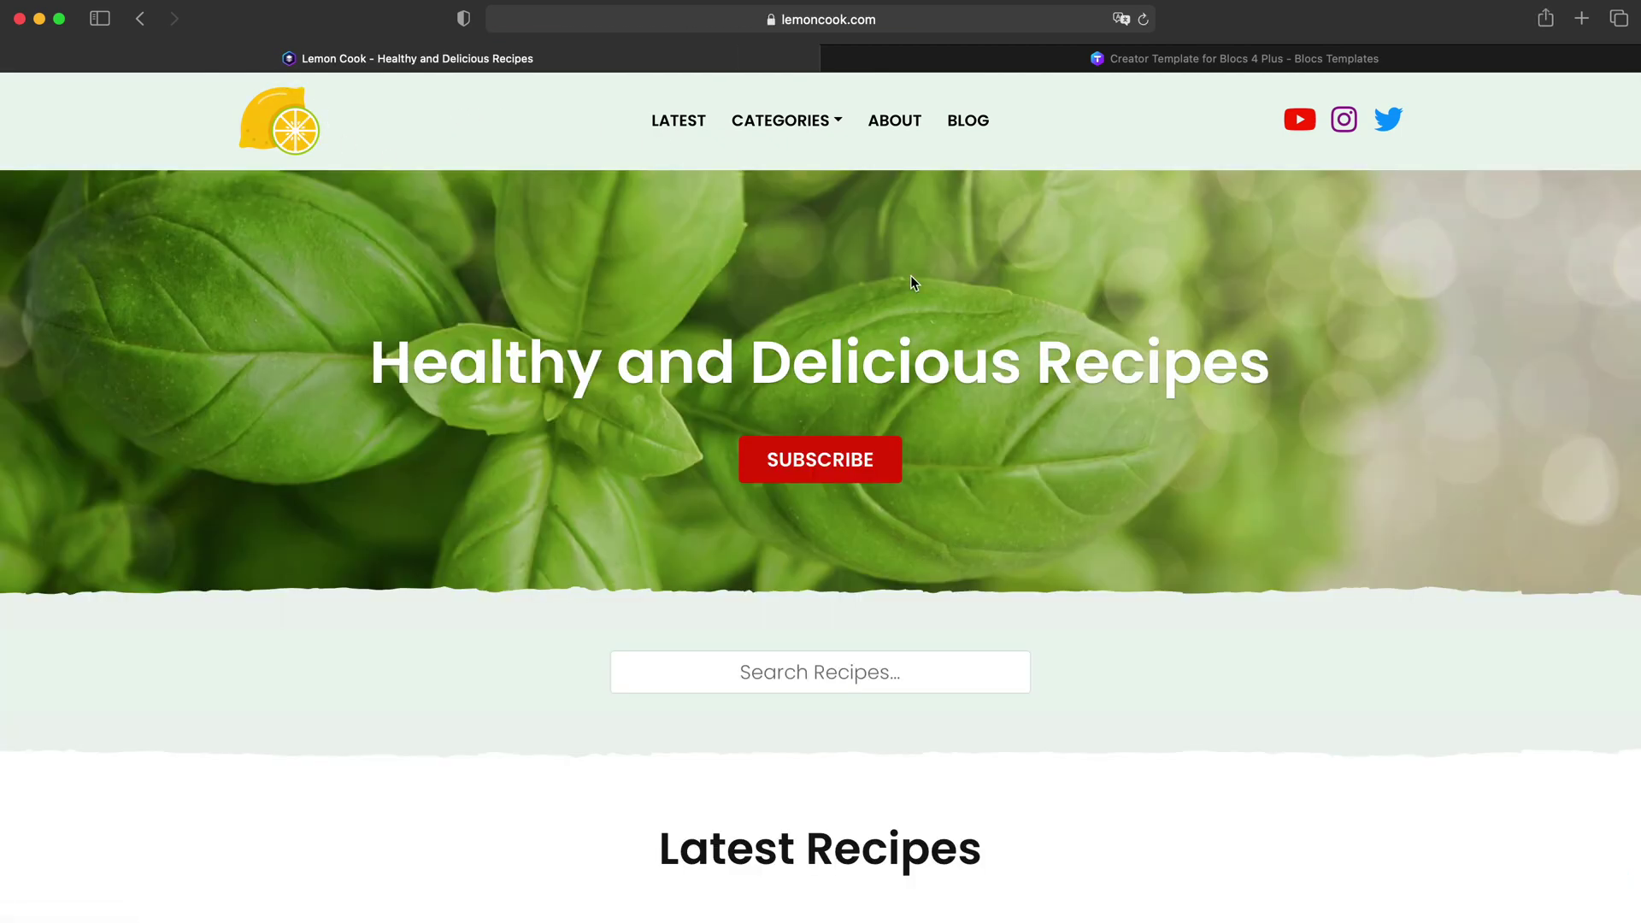
pyautogui.scroll(-8, 897, 299)
pyautogui.scroll(-15, 937, 320)
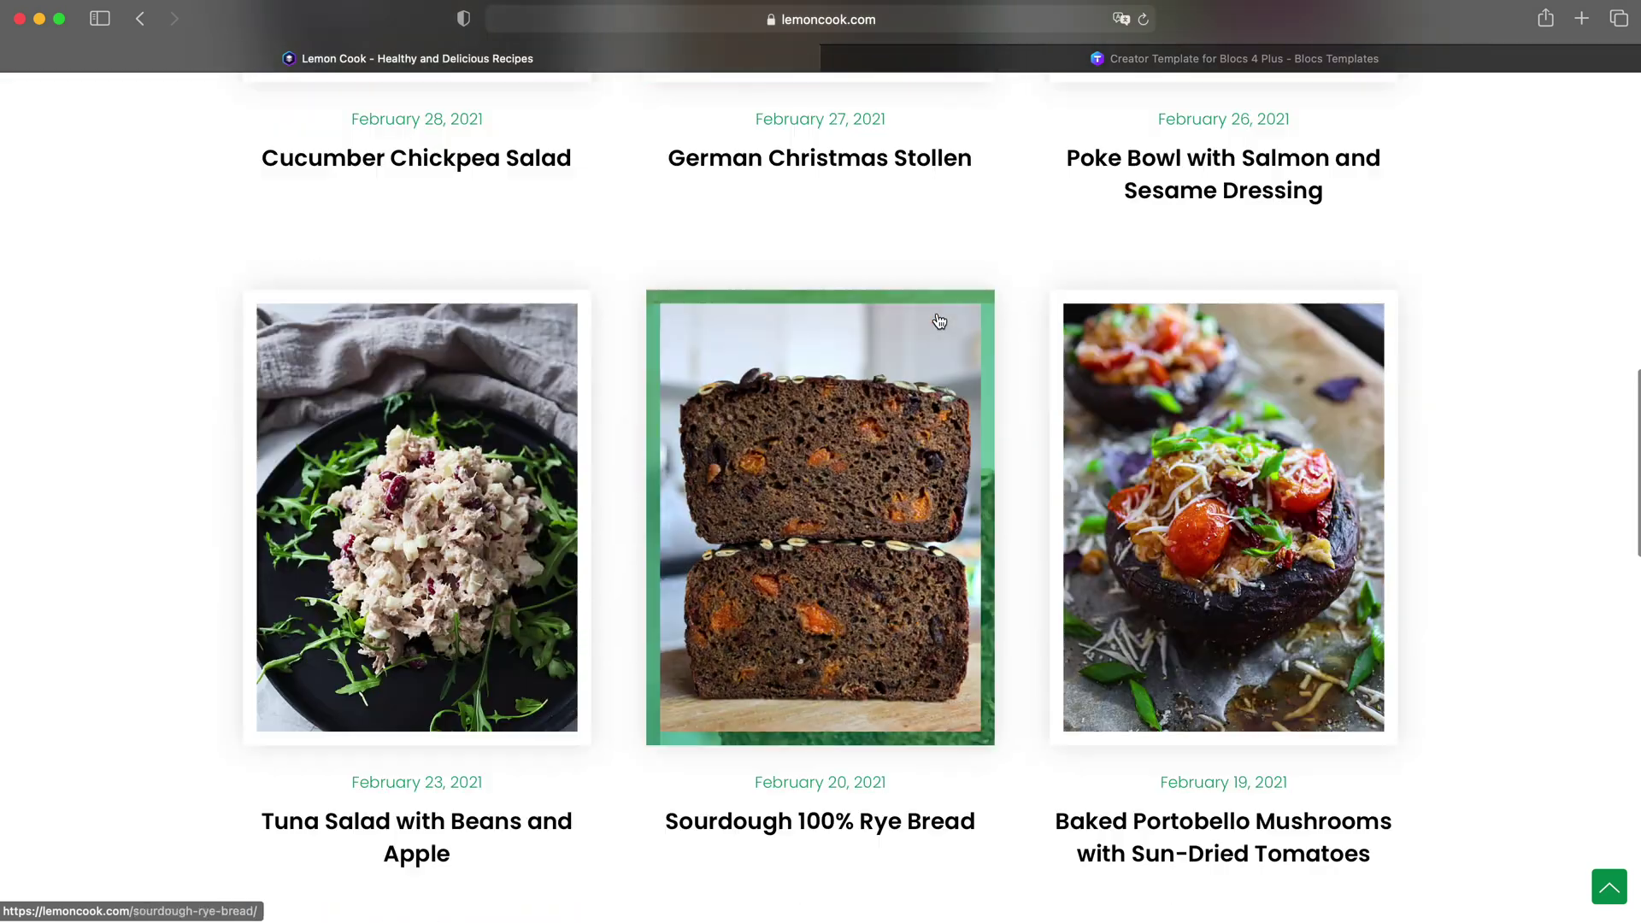
pyautogui.scroll(5, 937, 321)
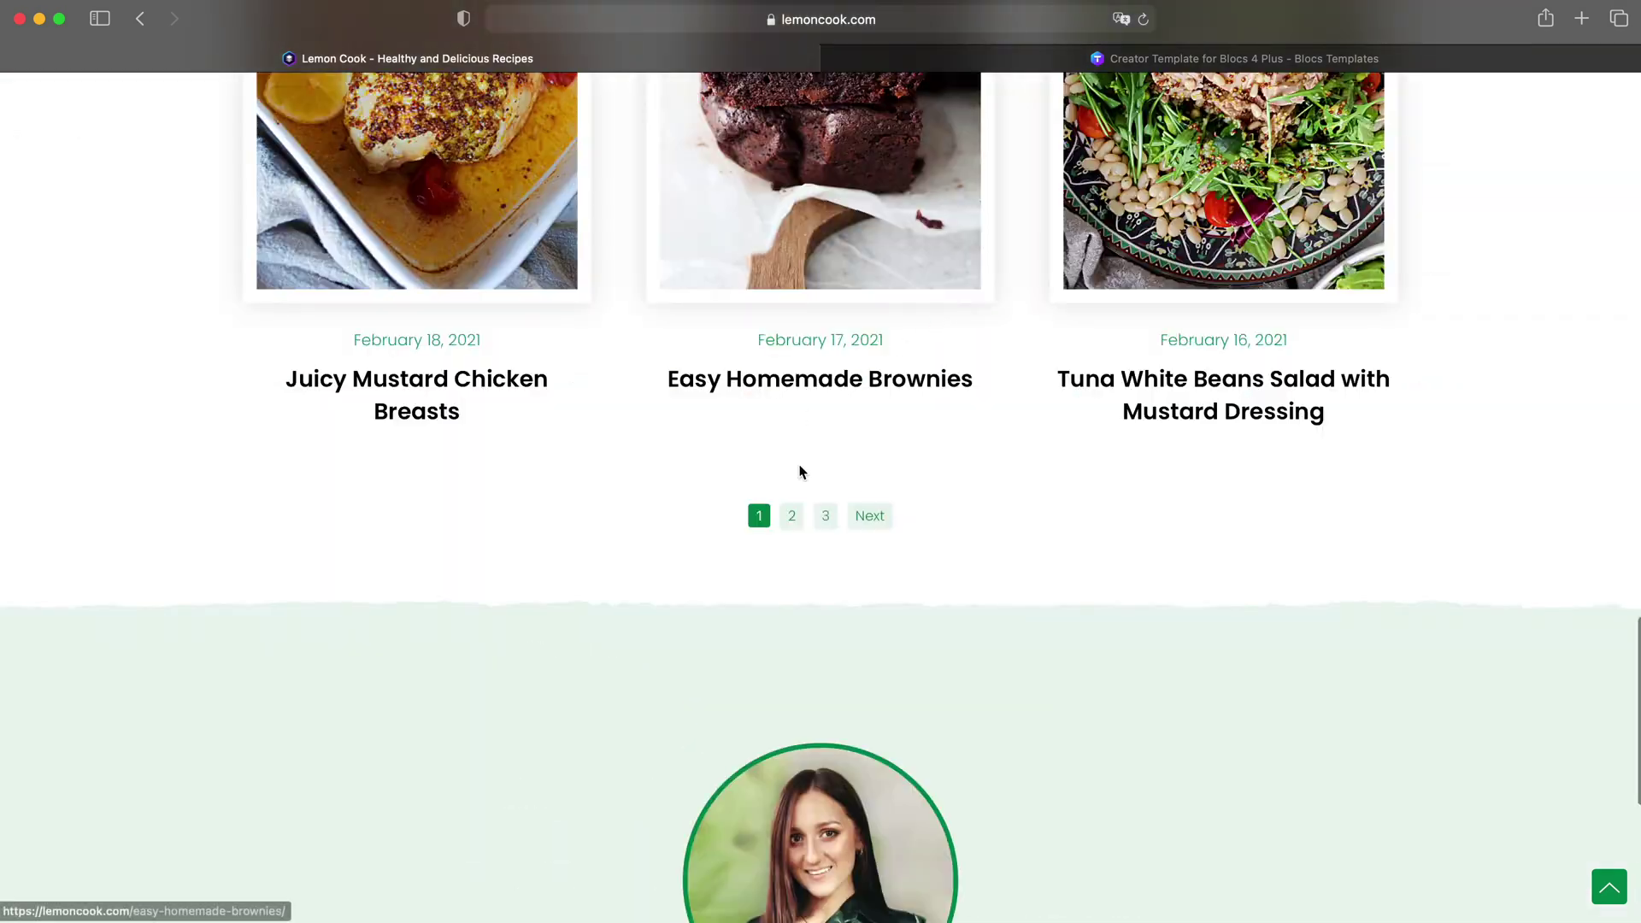
pyautogui.click(791, 512)
pyautogui.scroll(-5, 945, 527)
pyautogui.scroll(-15, 942, 530)
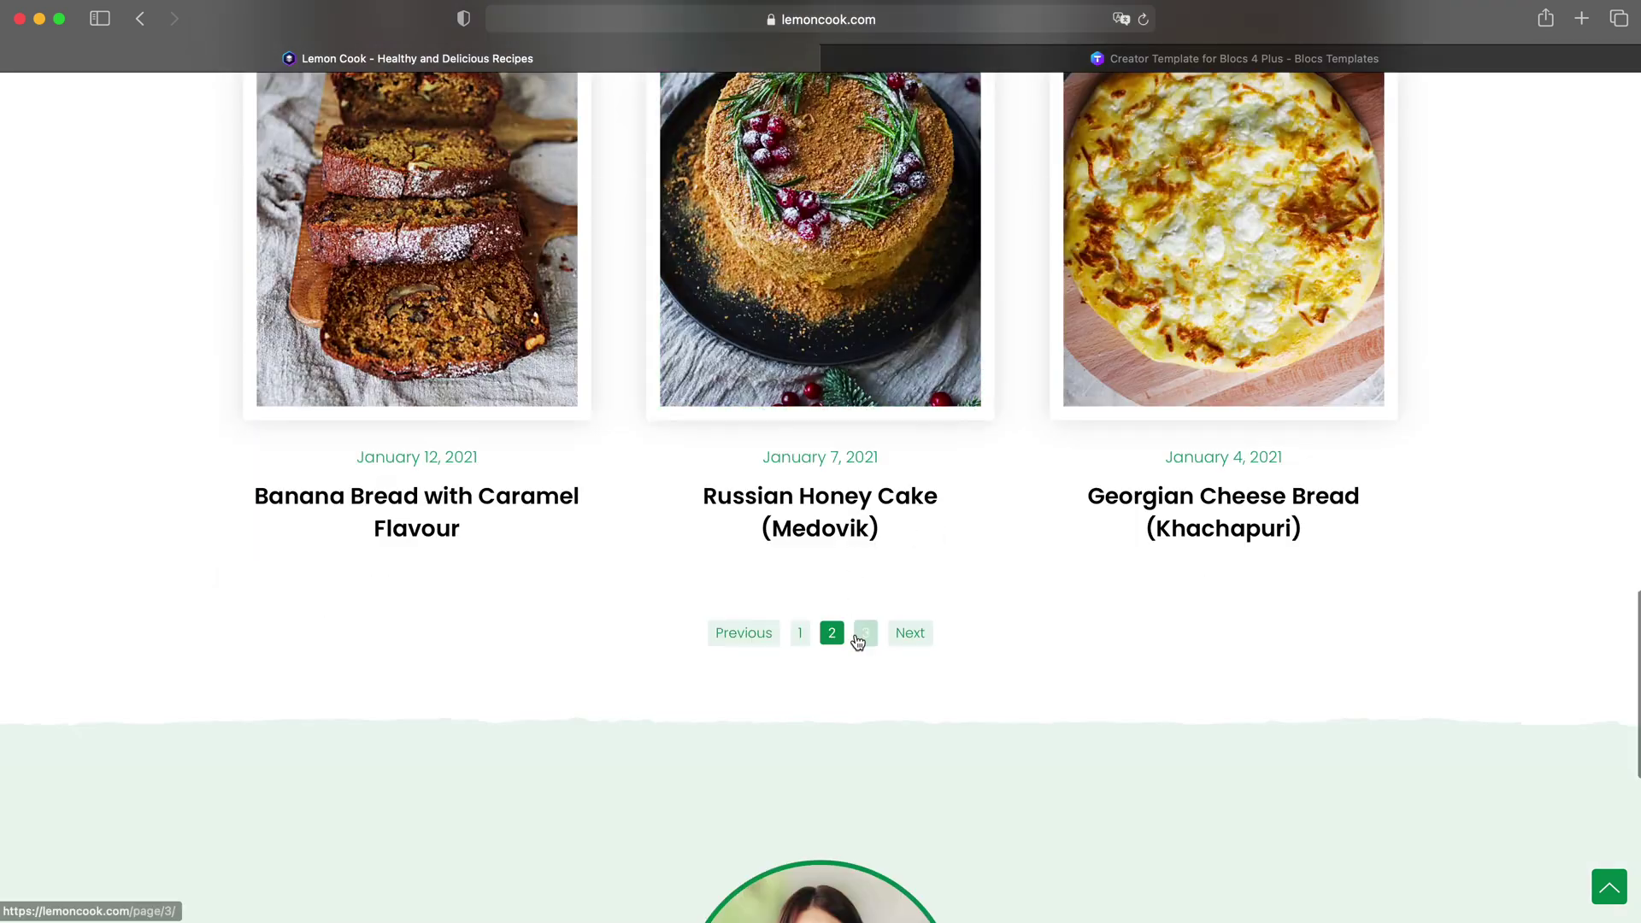
pyautogui.click(858, 634)
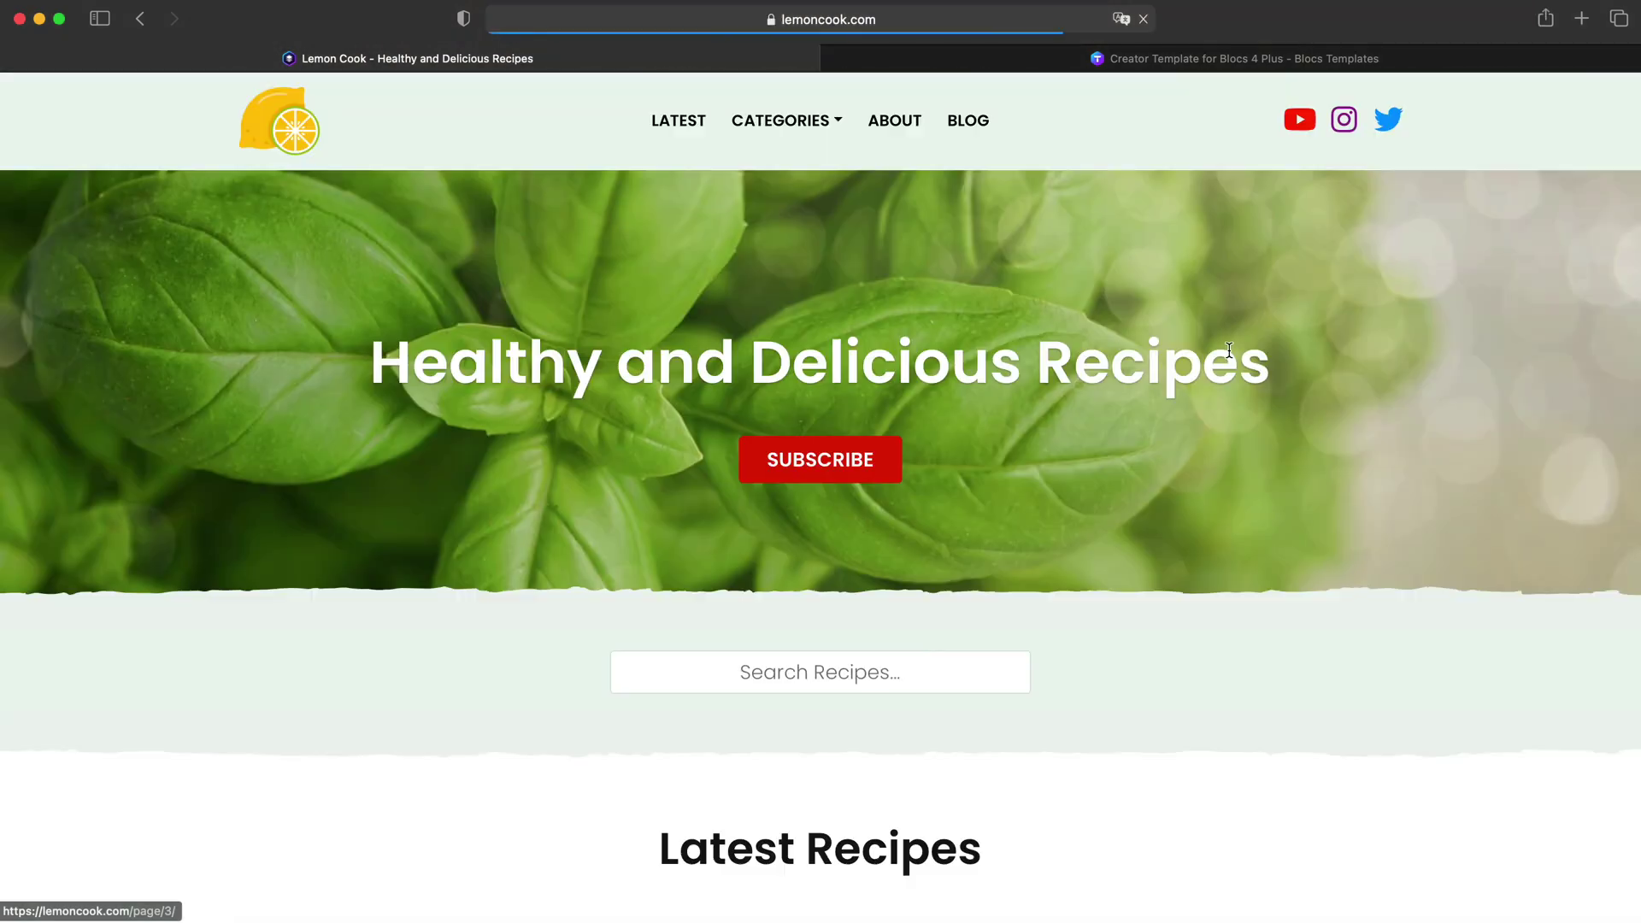
pyautogui.scroll(-10, 992, 476)
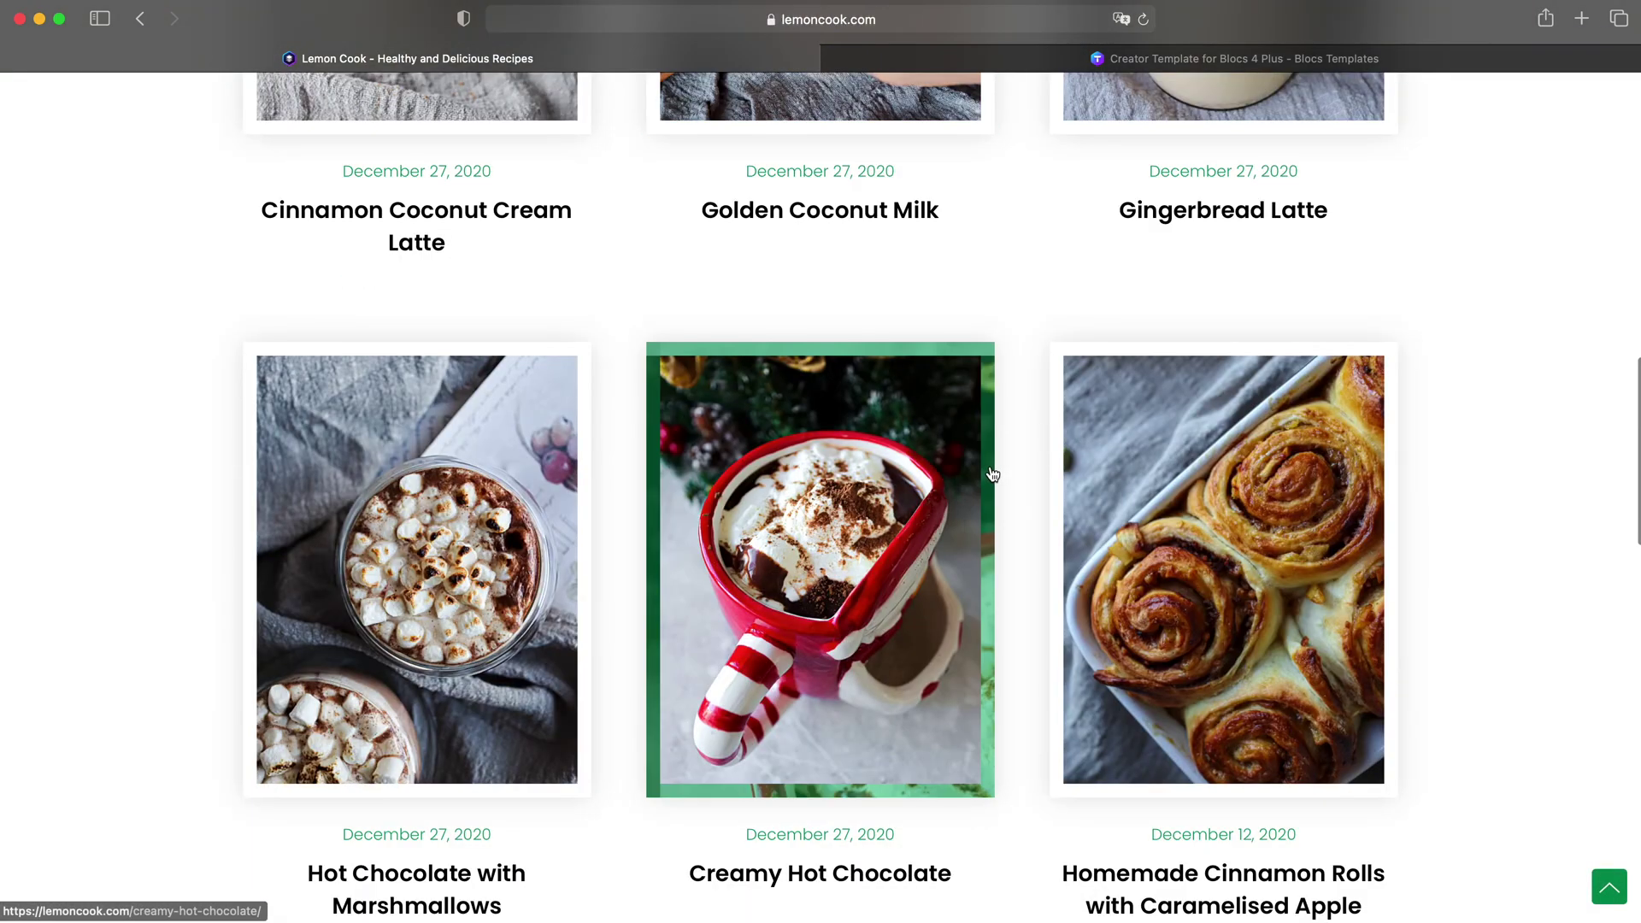
pyautogui.scroll(10, 993, 474)
pyautogui.click(273, 128)
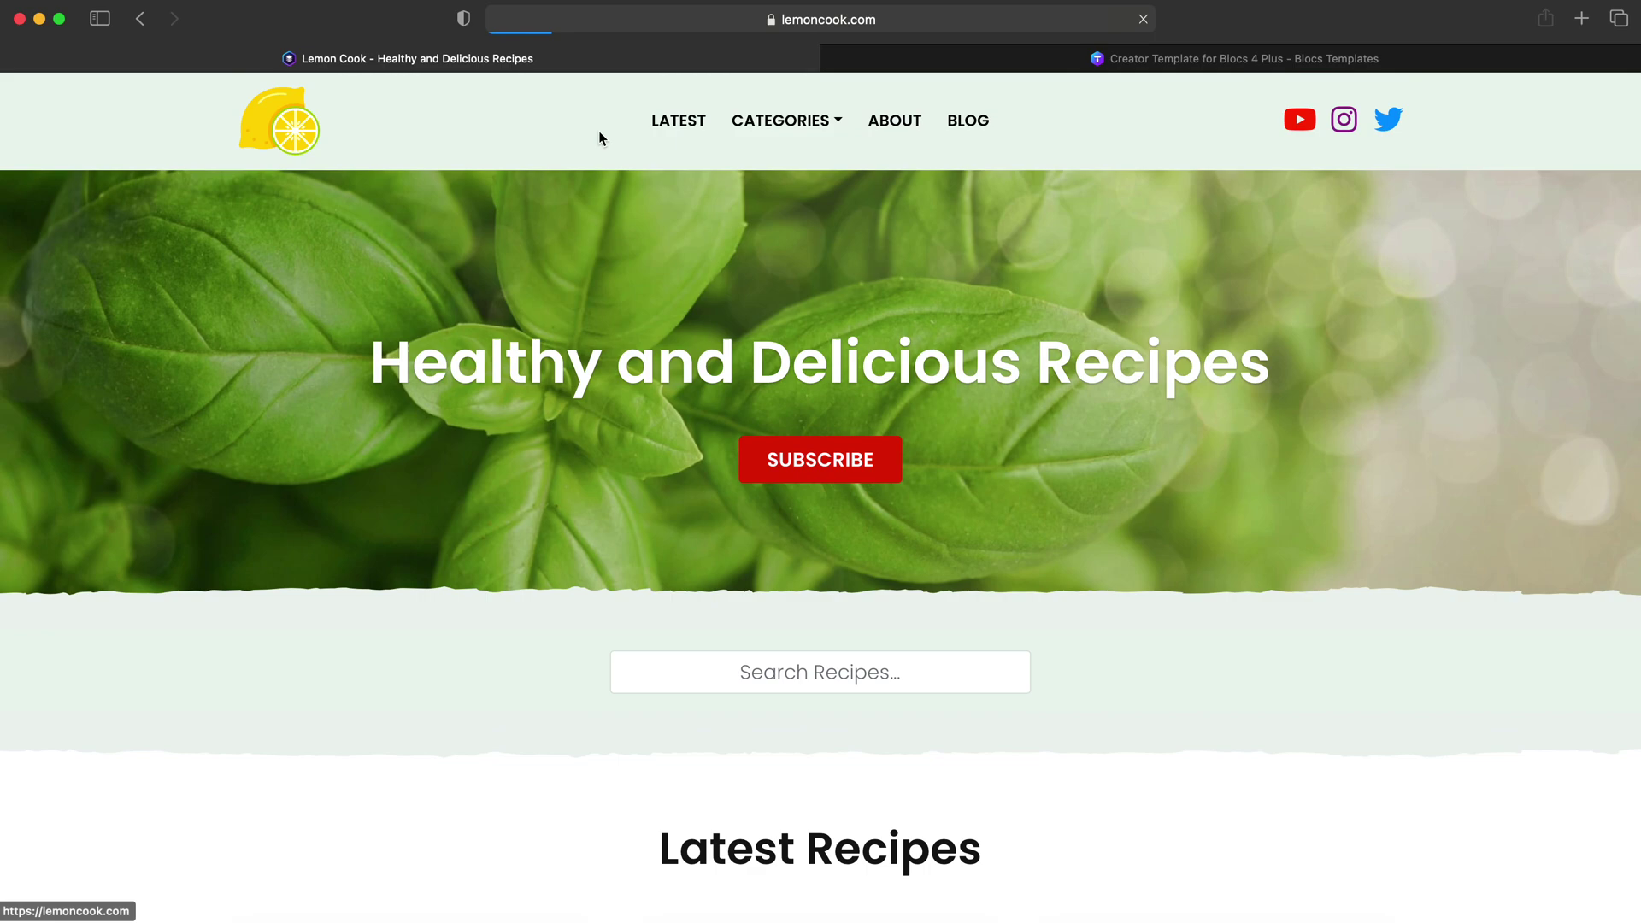
# Step: Load lemoncook.com/wp to reach the WordPress Posts admin screen with 28 posts
pyautogui.click(929, 23)
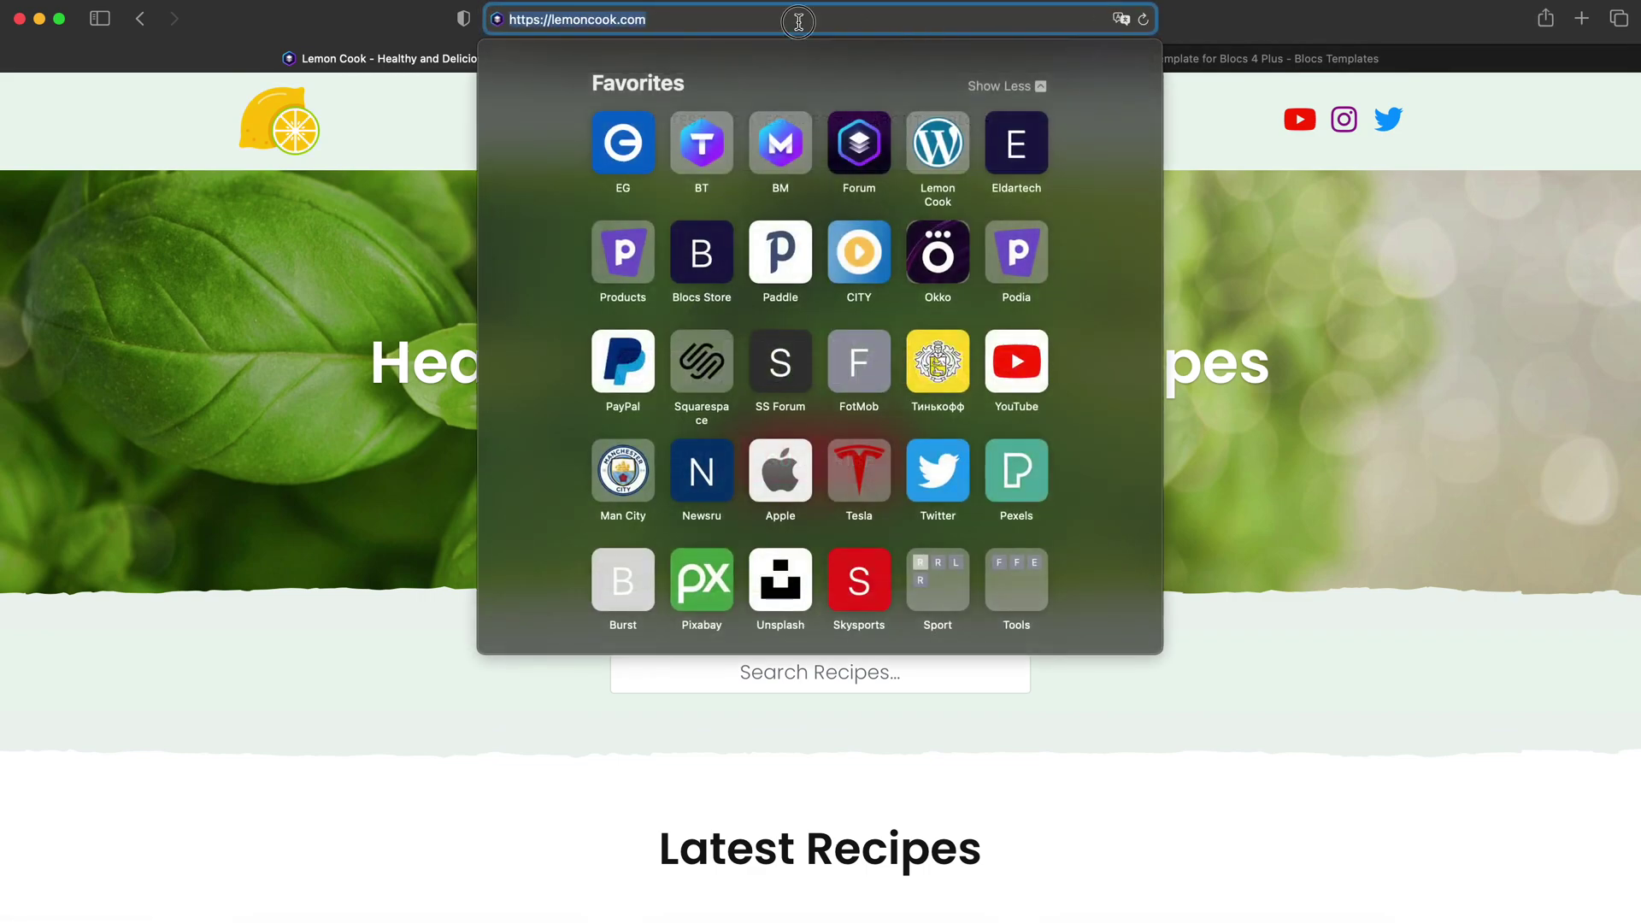
pyautogui.click(799, 21)
pyautogui.write('/wp-admin/edit.php')
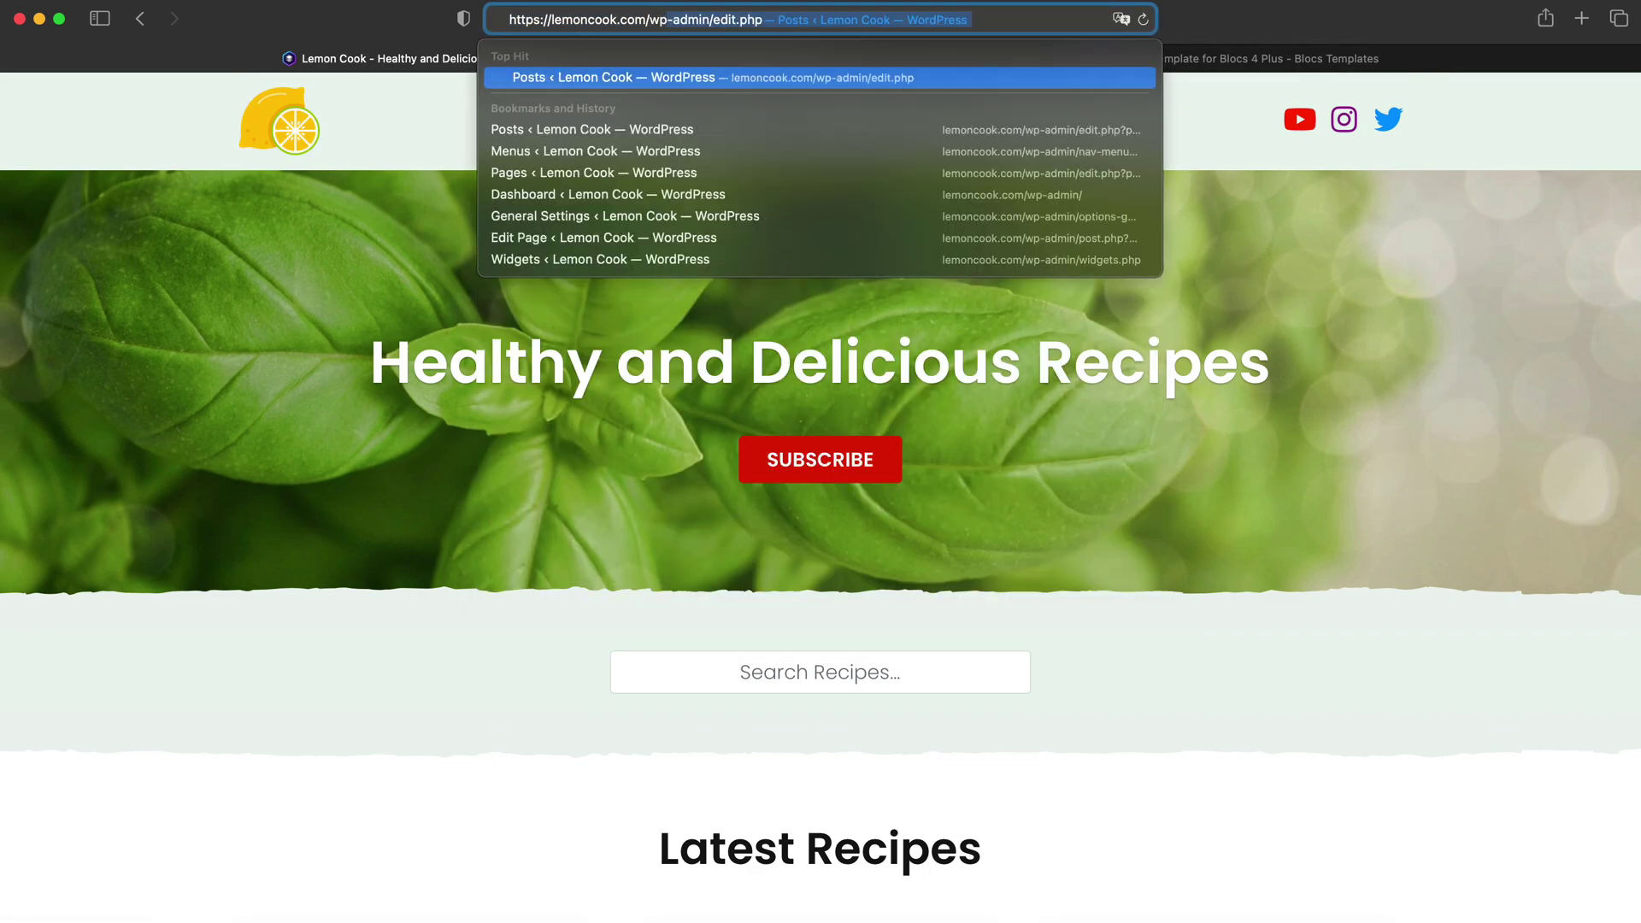
pyautogui.press('Return')
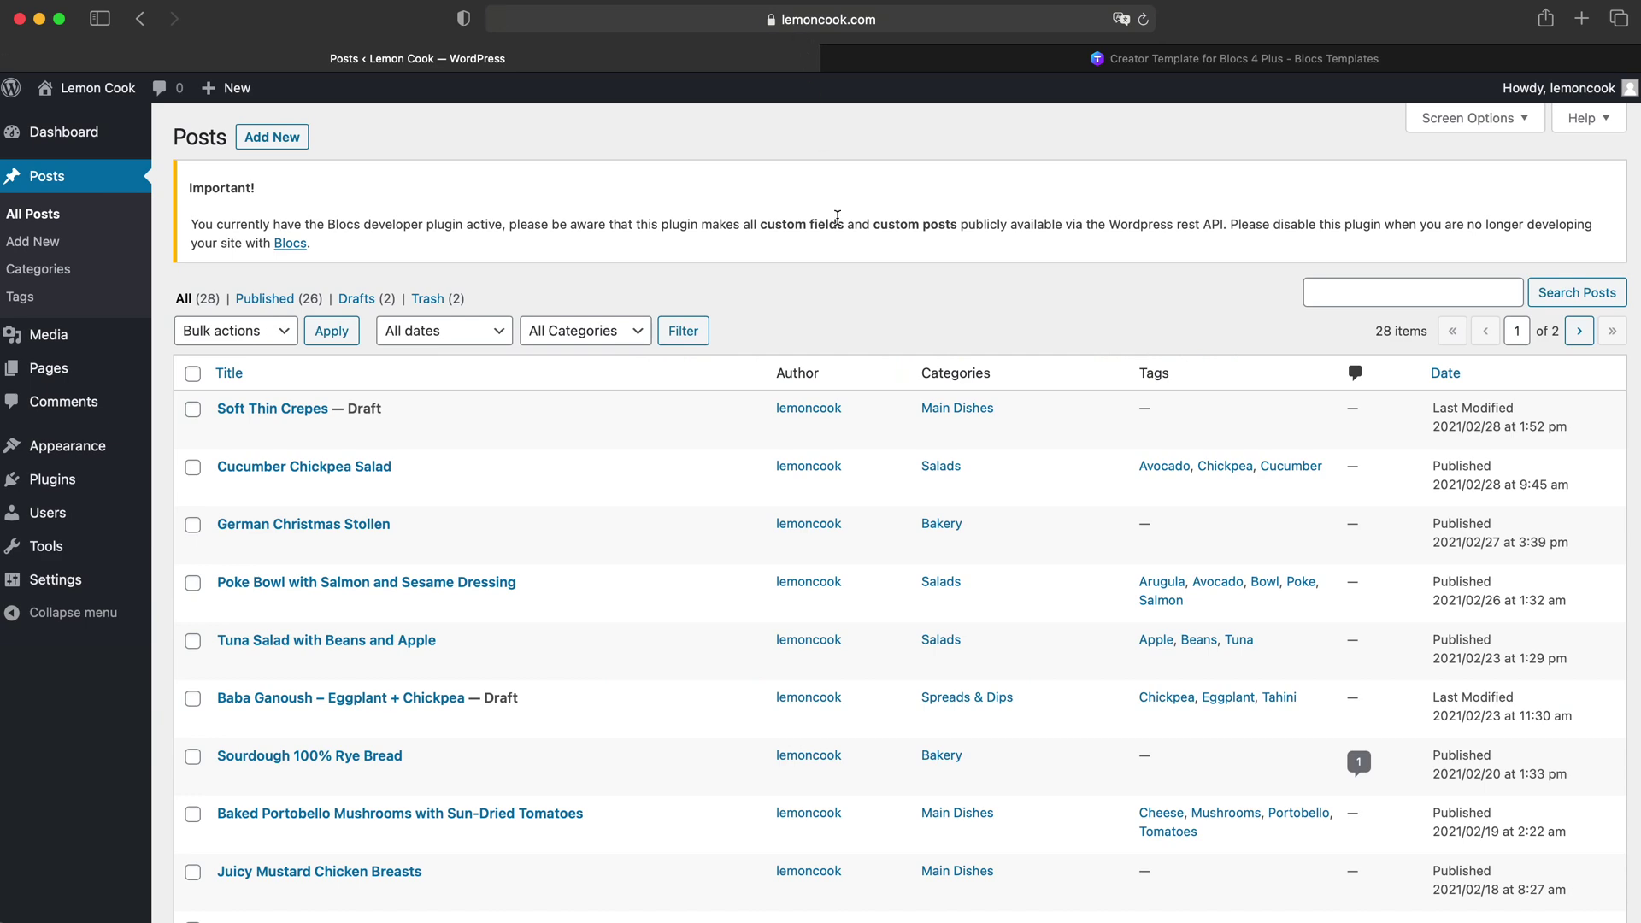
pyautogui.scroll(-3, 842, 227)
pyautogui.scroll(3, 841, 226)
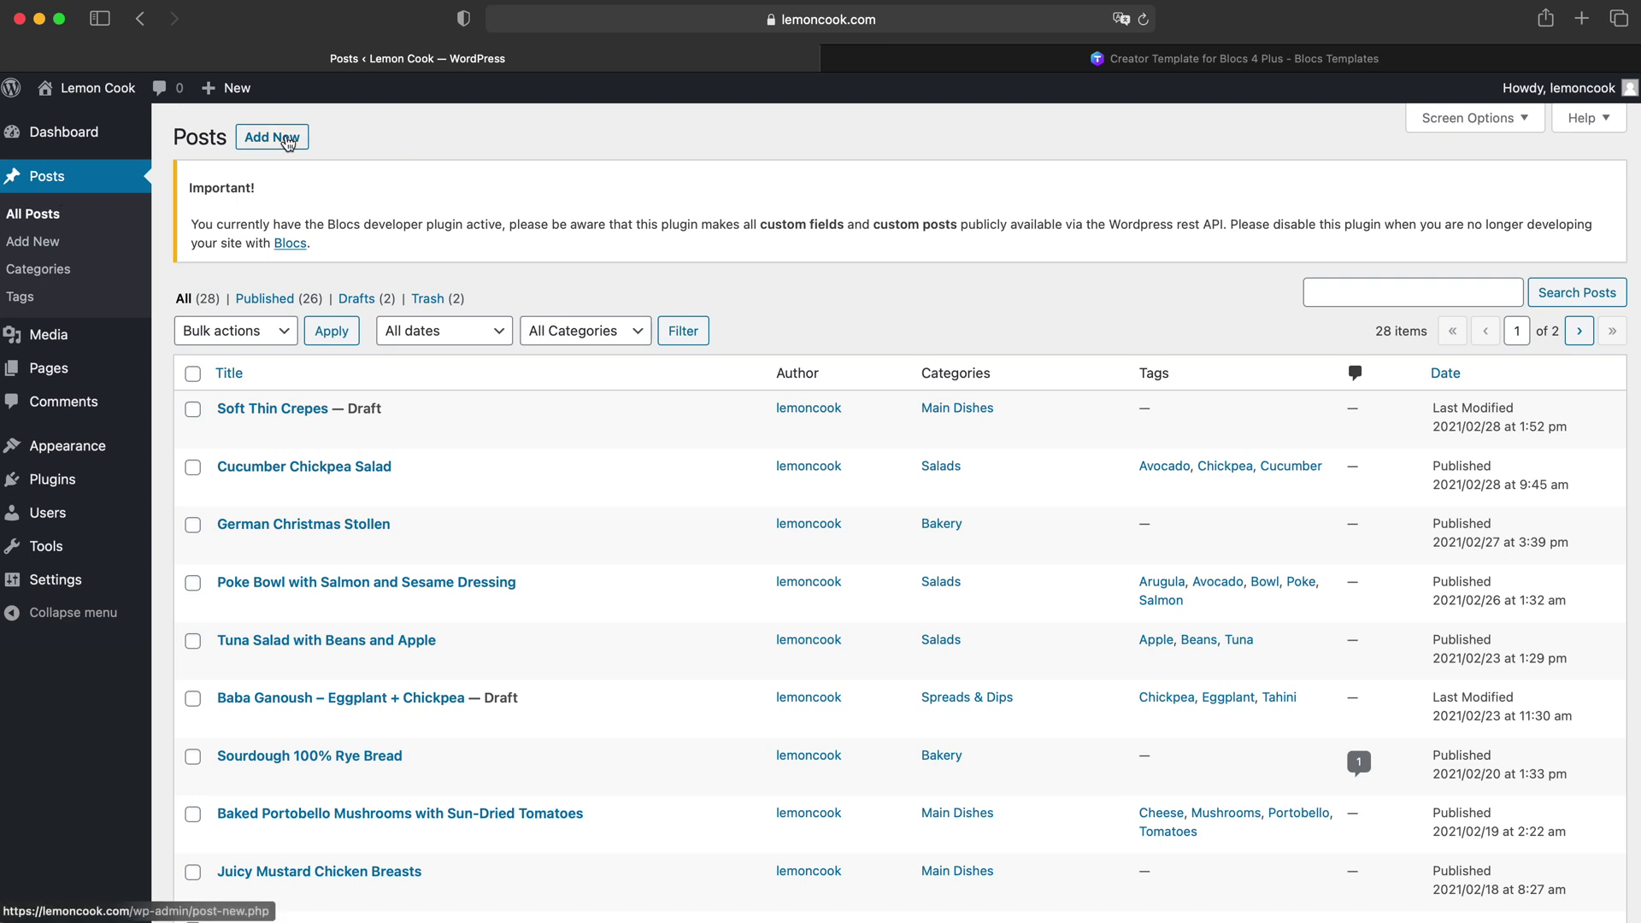
# Step: Add a new post titled 'Test Title'
pyautogui.click(287, 140)
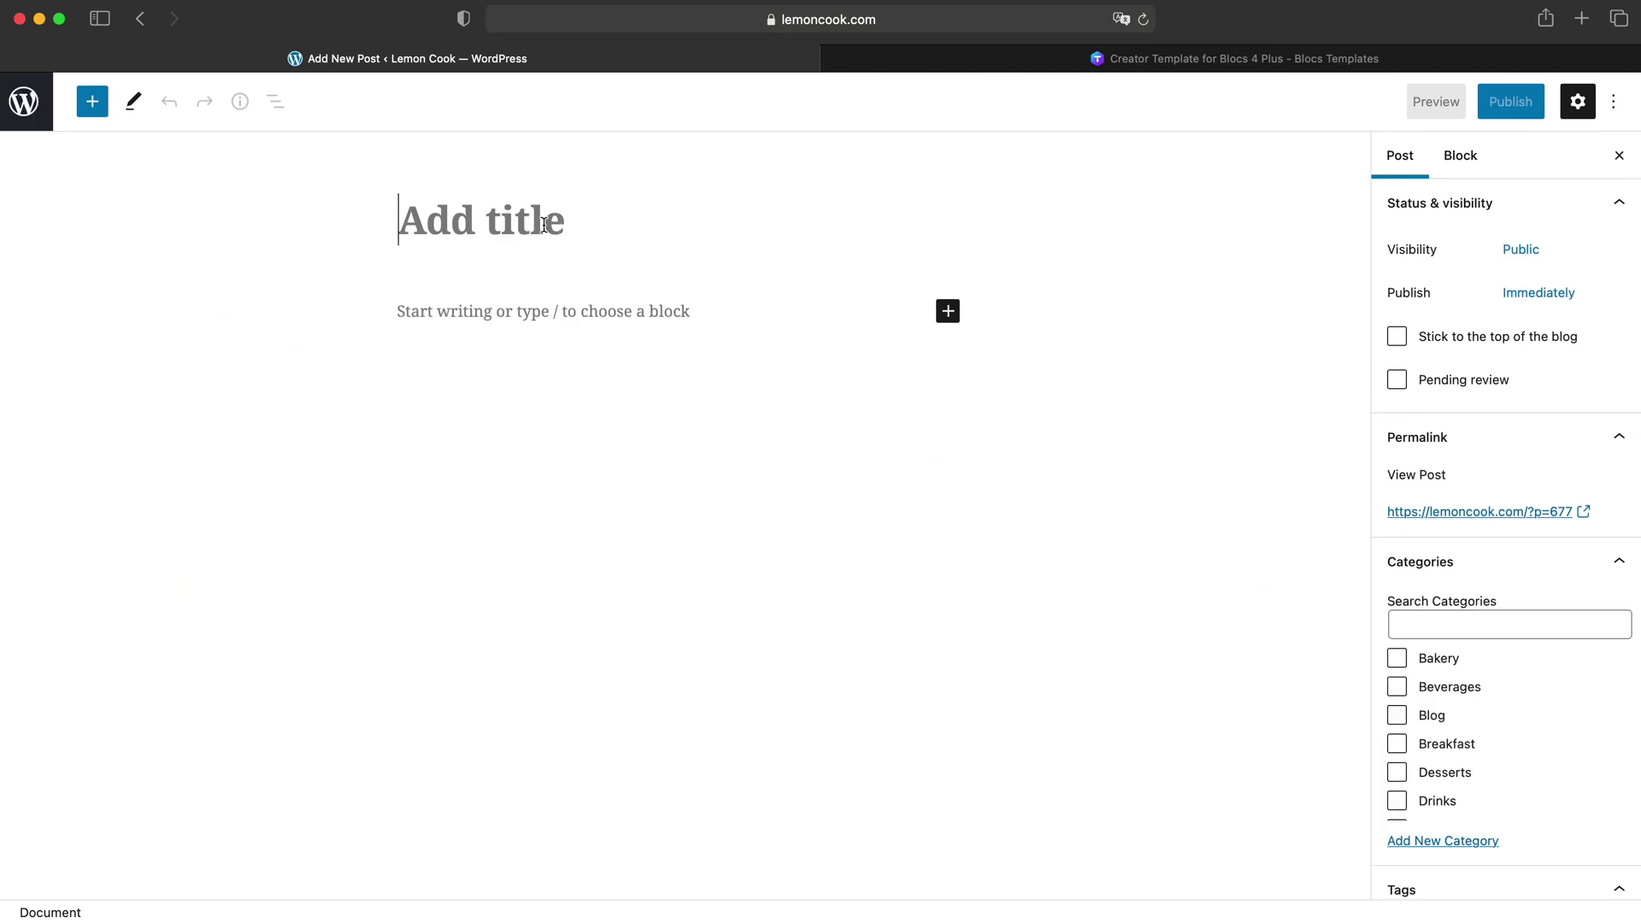
pyautogui.write('Test Tei')
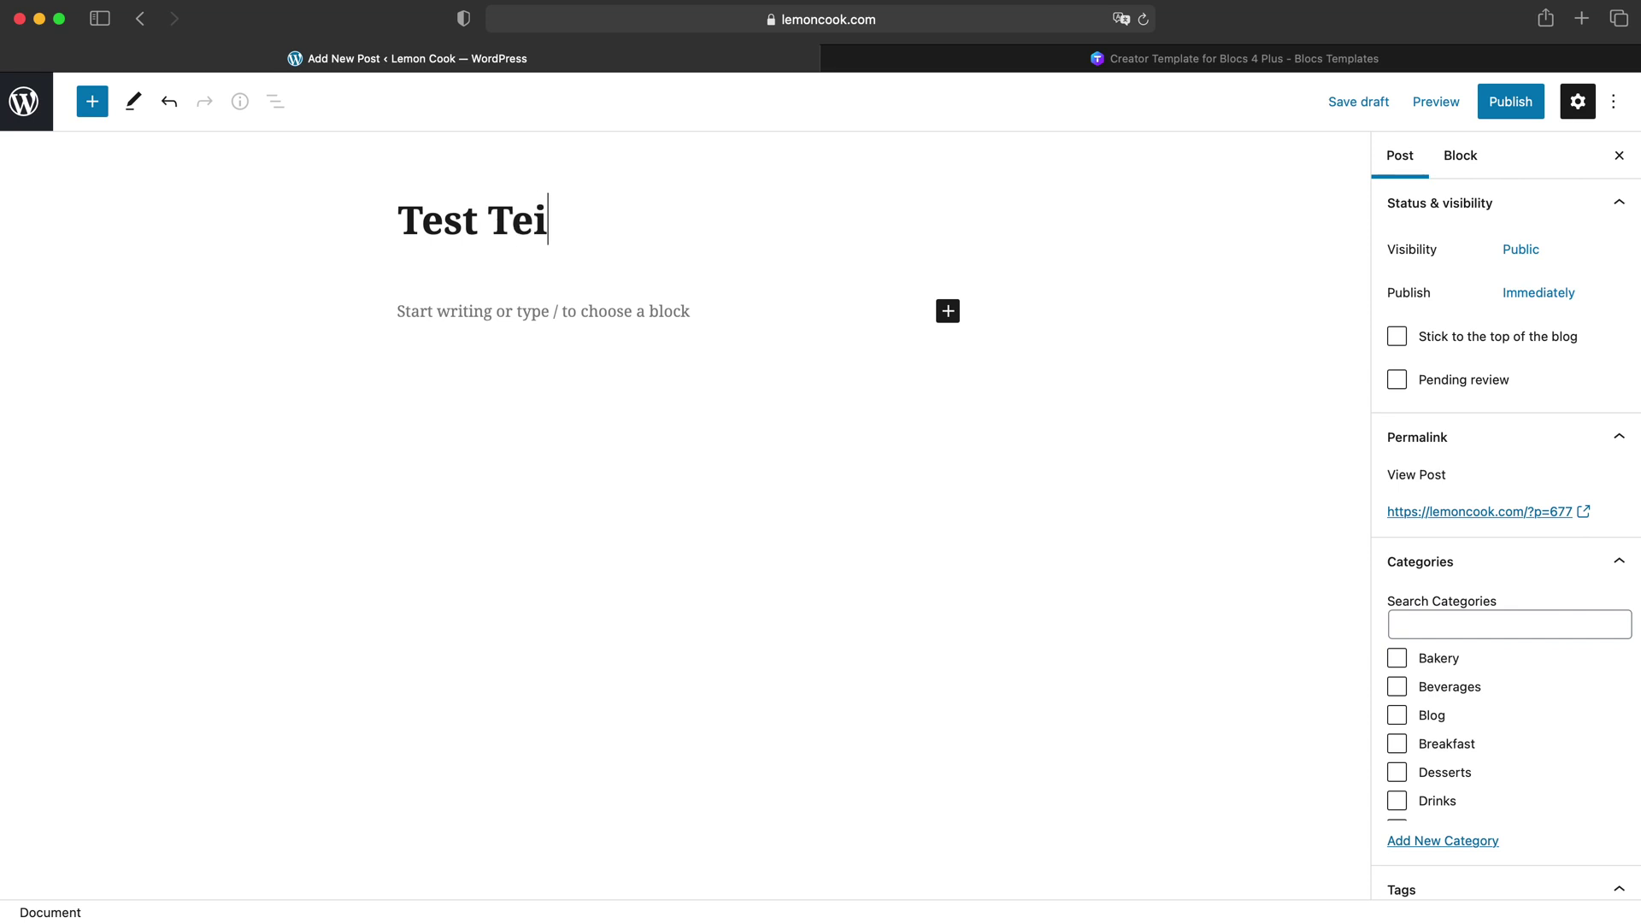
pyautogui.press('BackSpace')
pyautogui.press('BackSpace')
pyautogui.write('ti')
pyautogui.press('BackSpace')
pyautogui.write('itle')
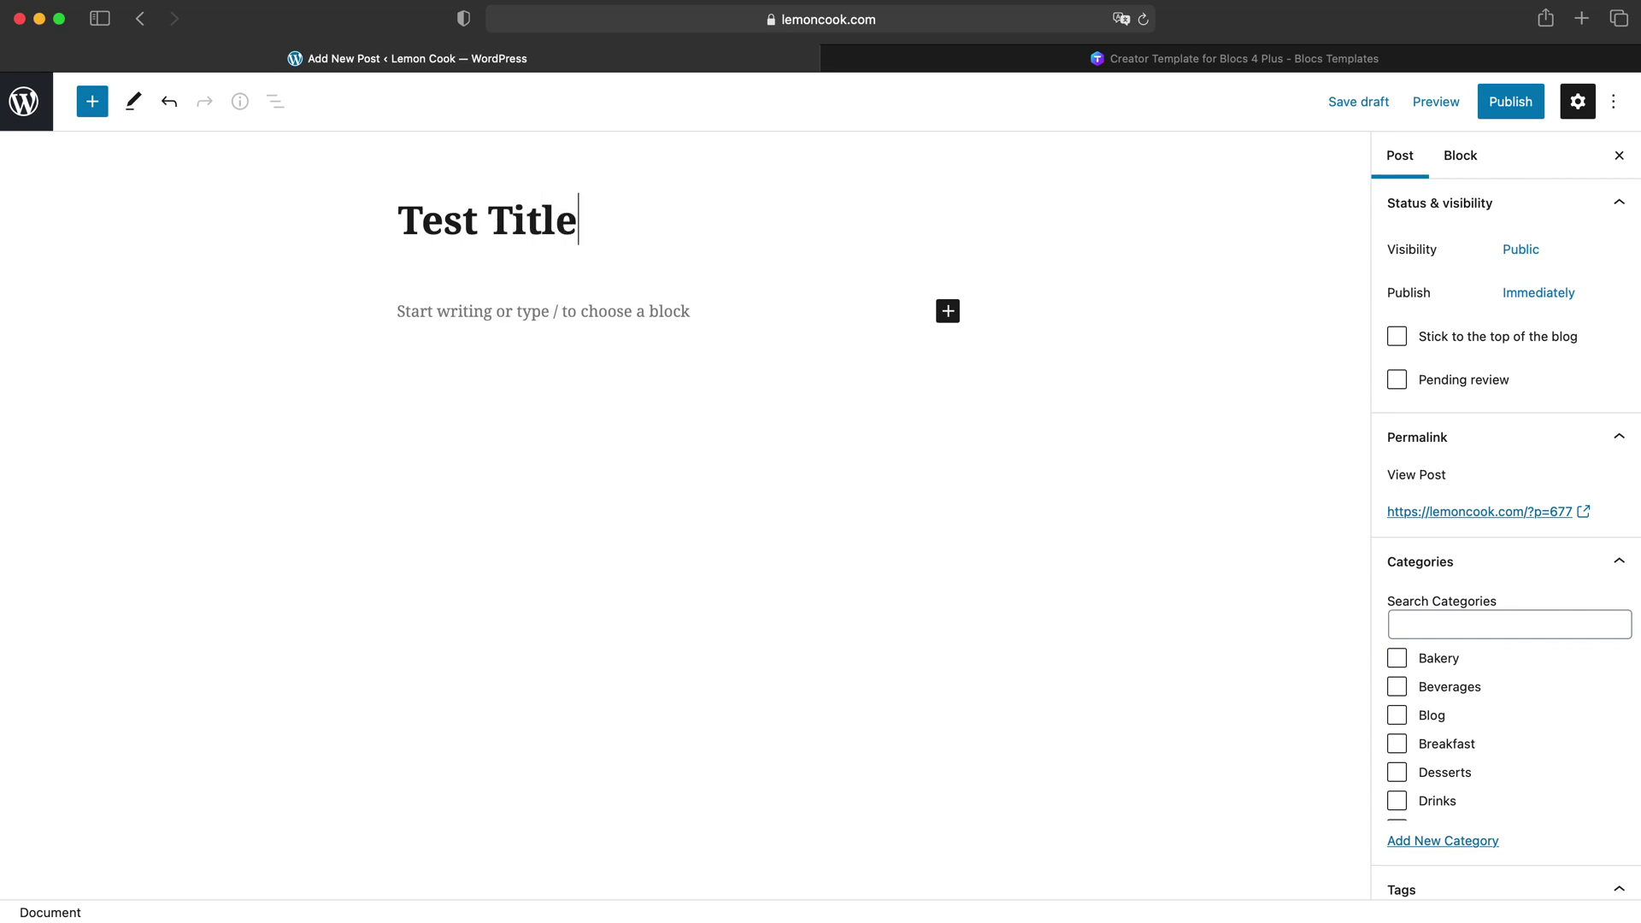
# Step: Write the body paragraph 'Test content' and open the featured image picker
pyautogui.click(474, 326)
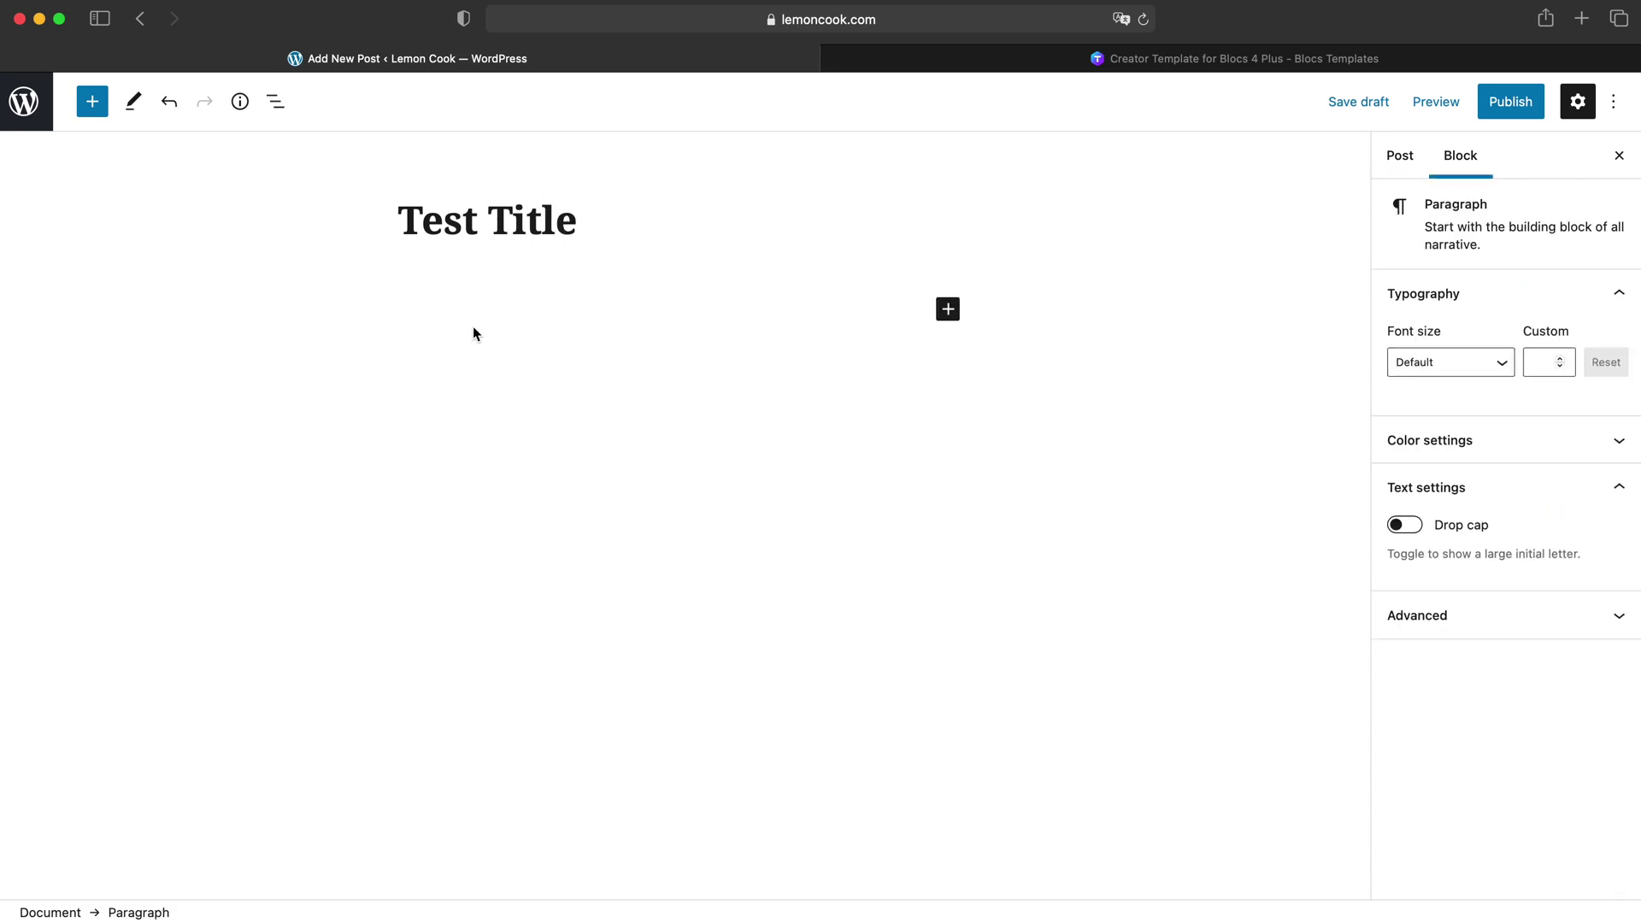
pyautogui.write('Test content')
pyautogui.click(1299, 299)
pyautogui.scroll(-6, 1469, 469)
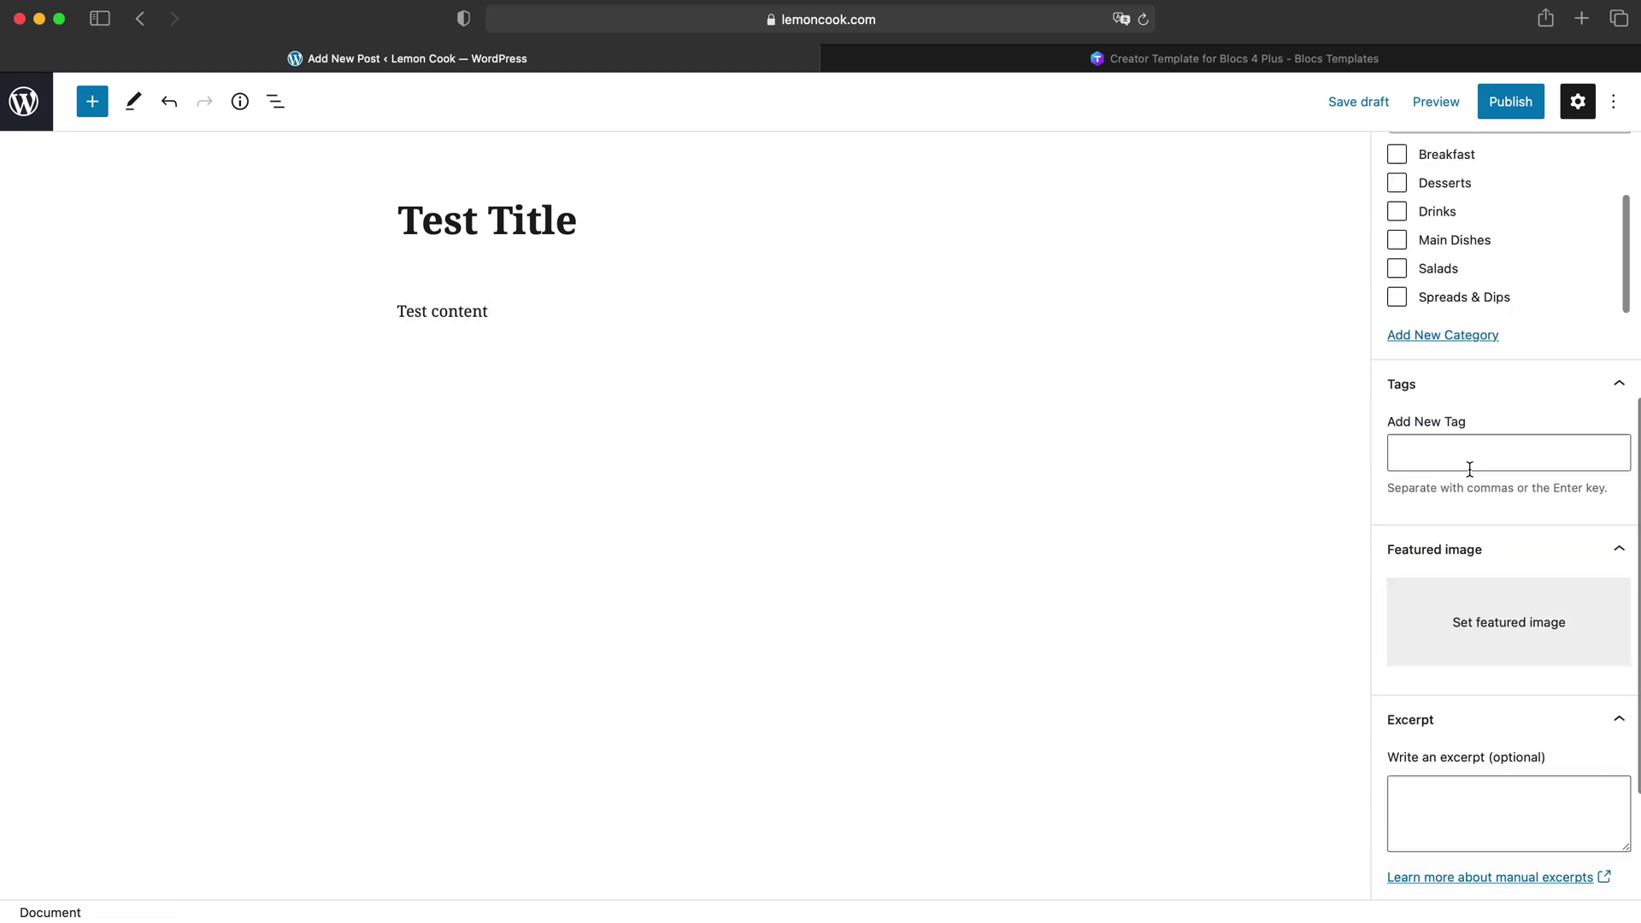
pyautogui.click(1522, 629)
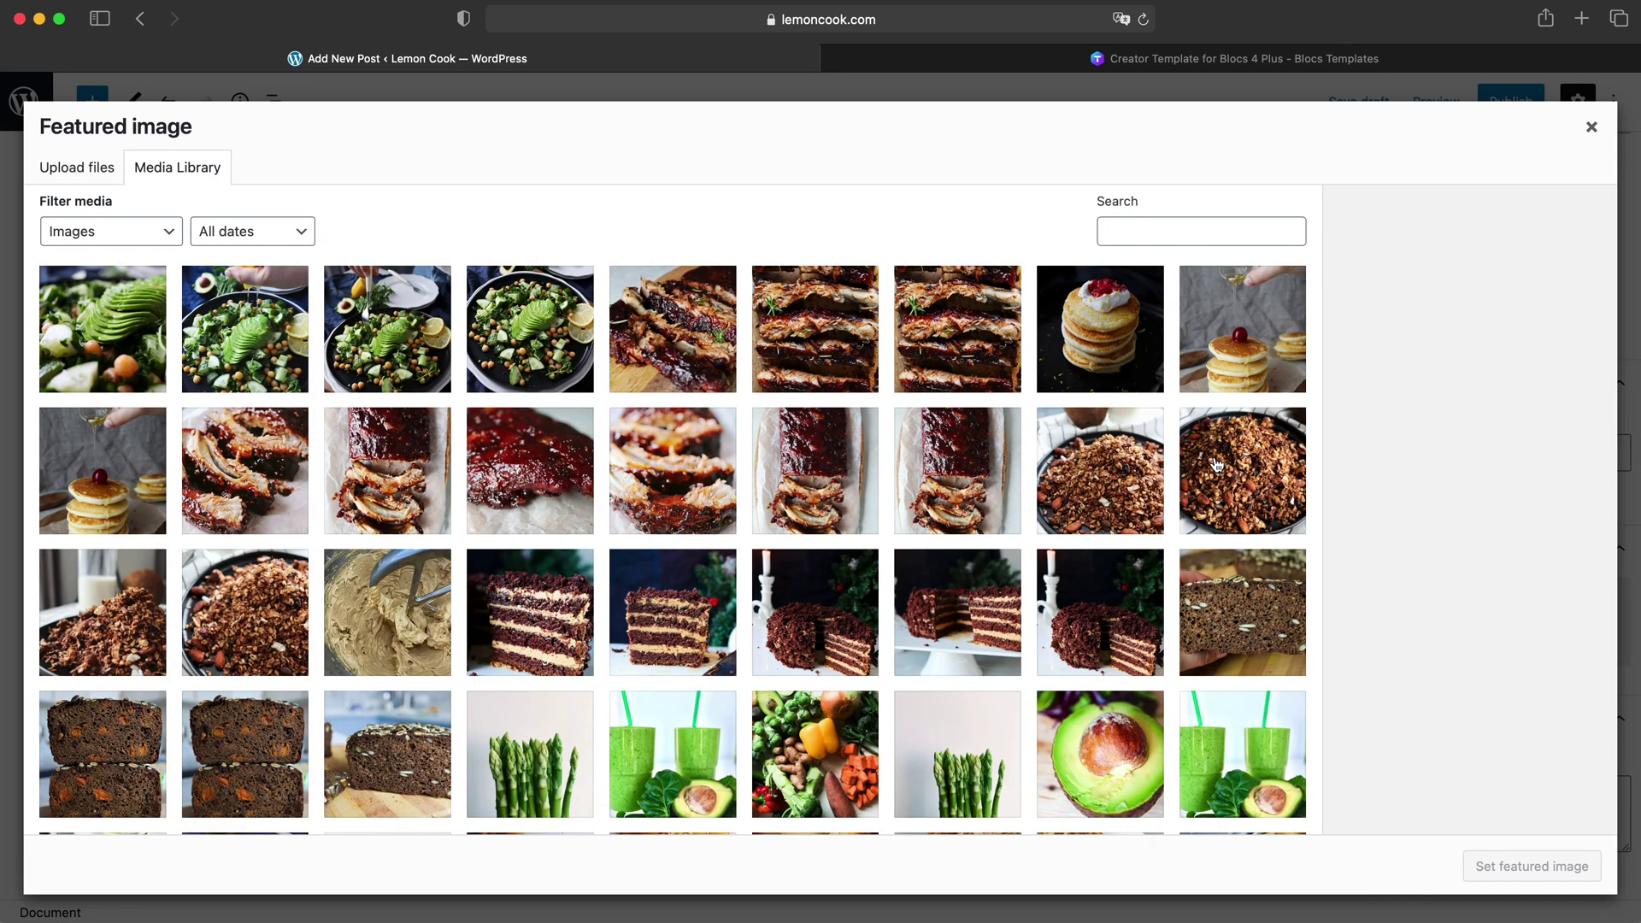
# Step: Choose the baked portobello mushroom photo in the Media Library as the featured image
pyautogui.click(1081, 346)
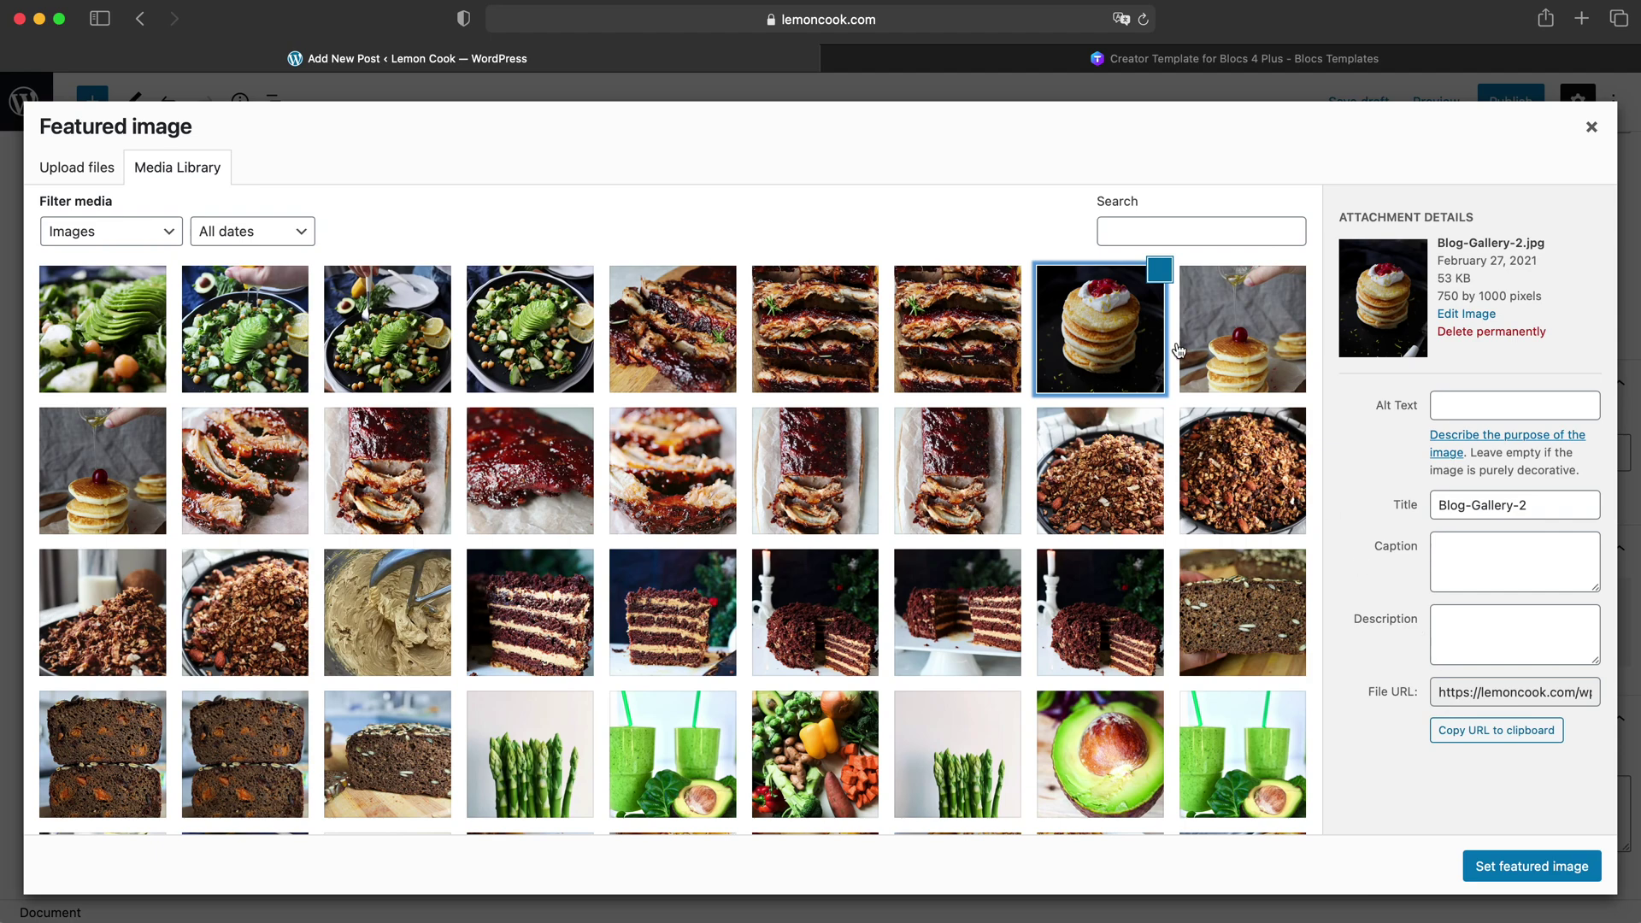
pyautogui.click(1134, 360)
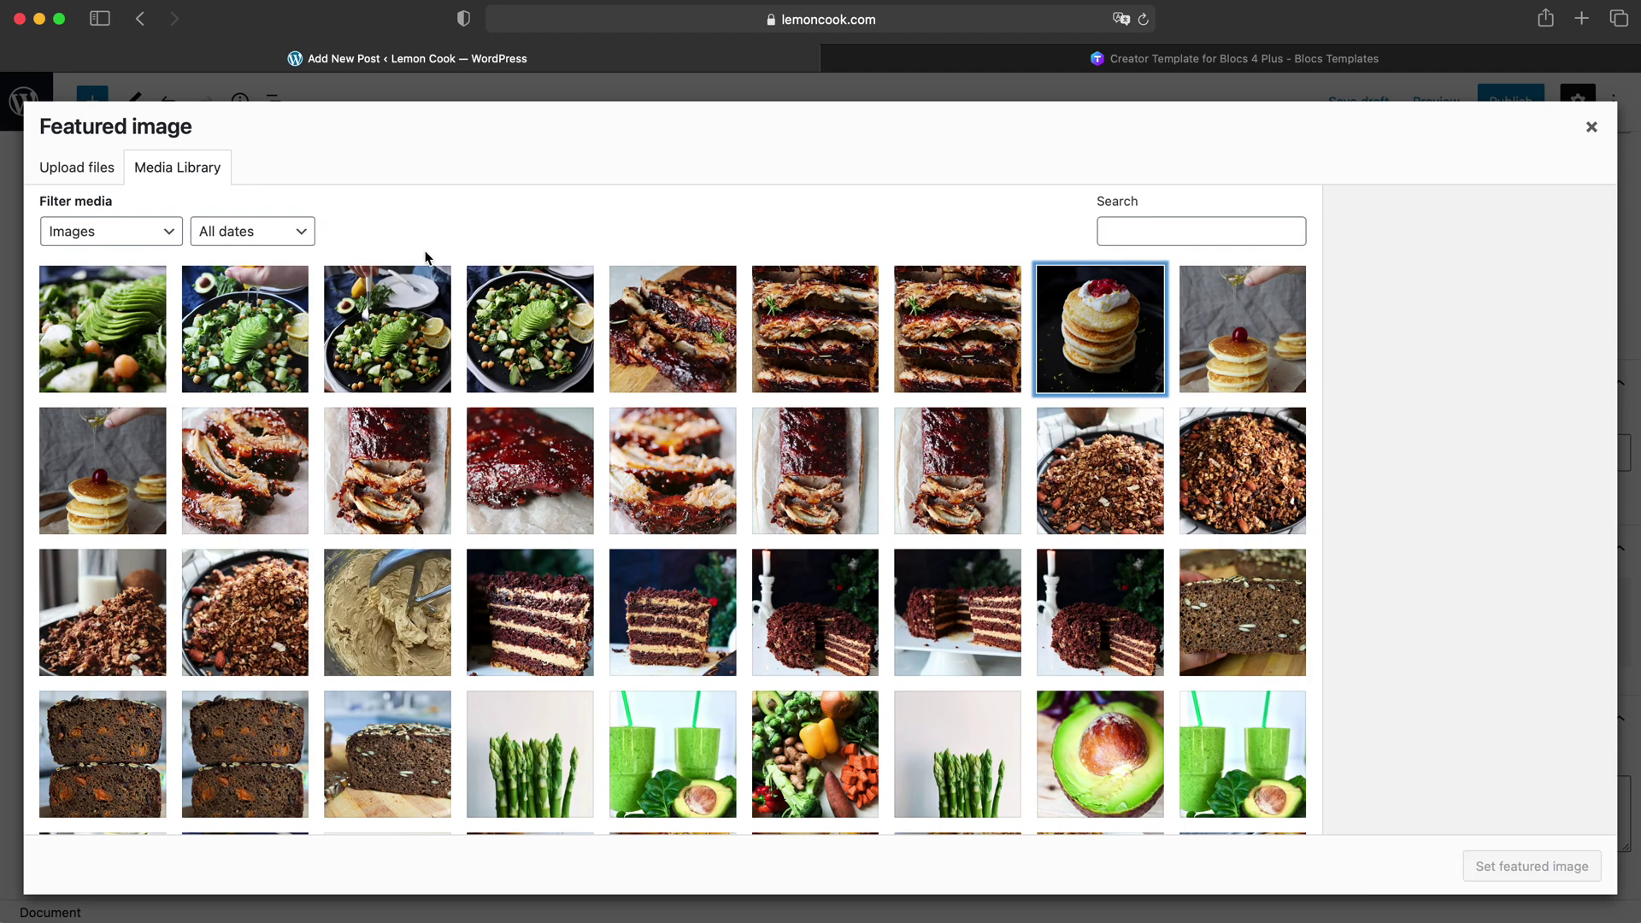
pyautogui.scroll(-20, 882, 297)
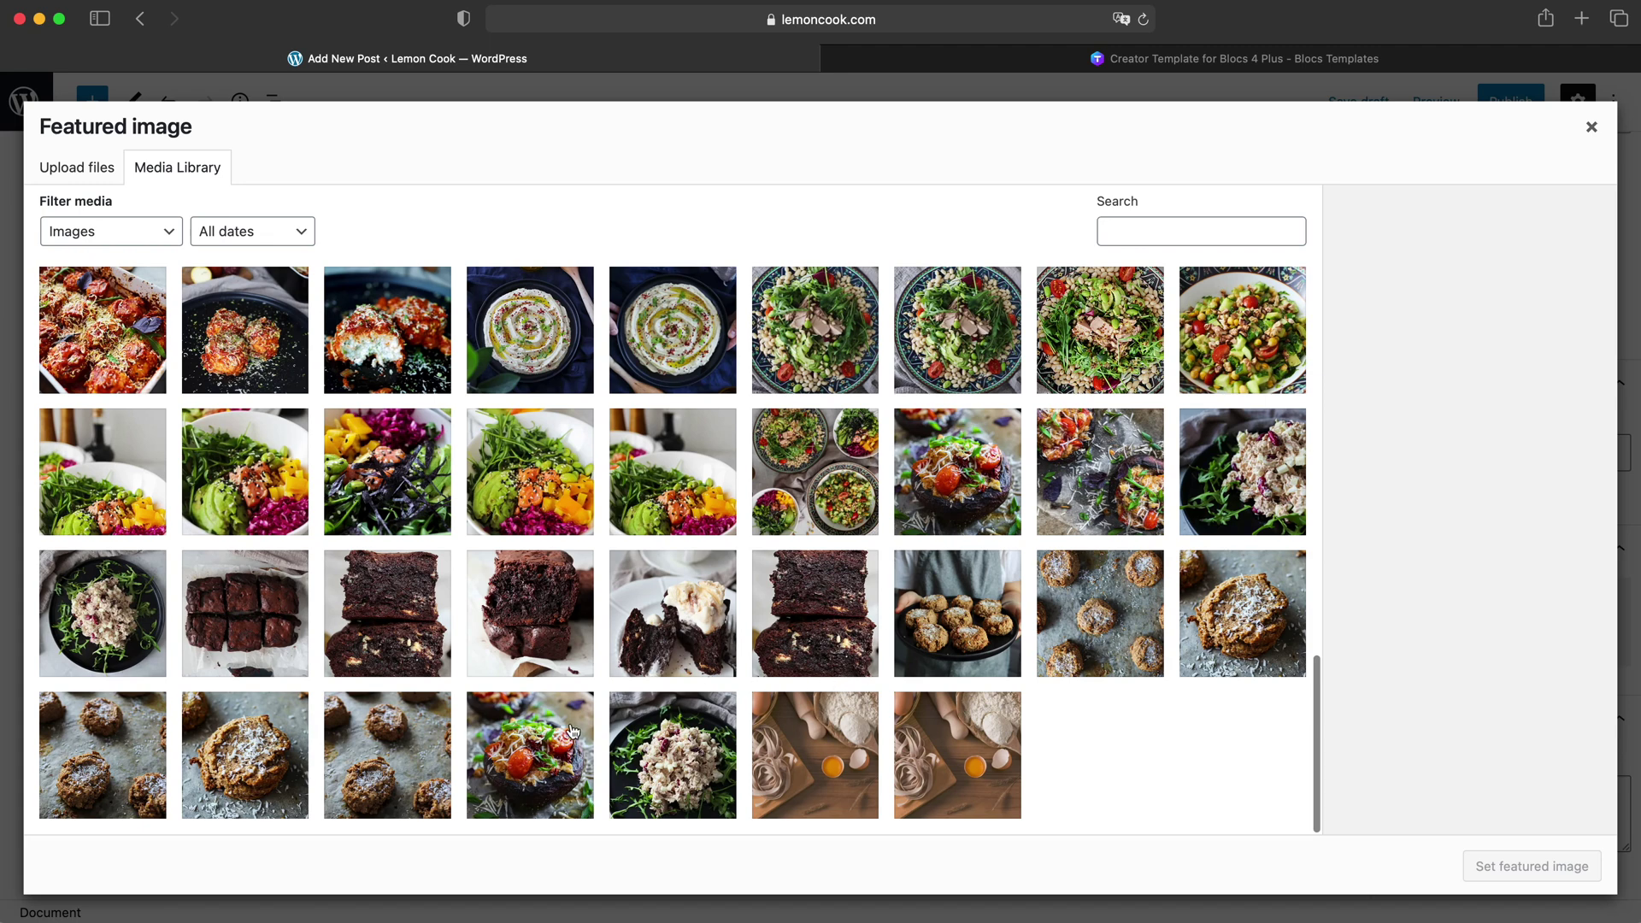
pyautogui.click(573, 731)
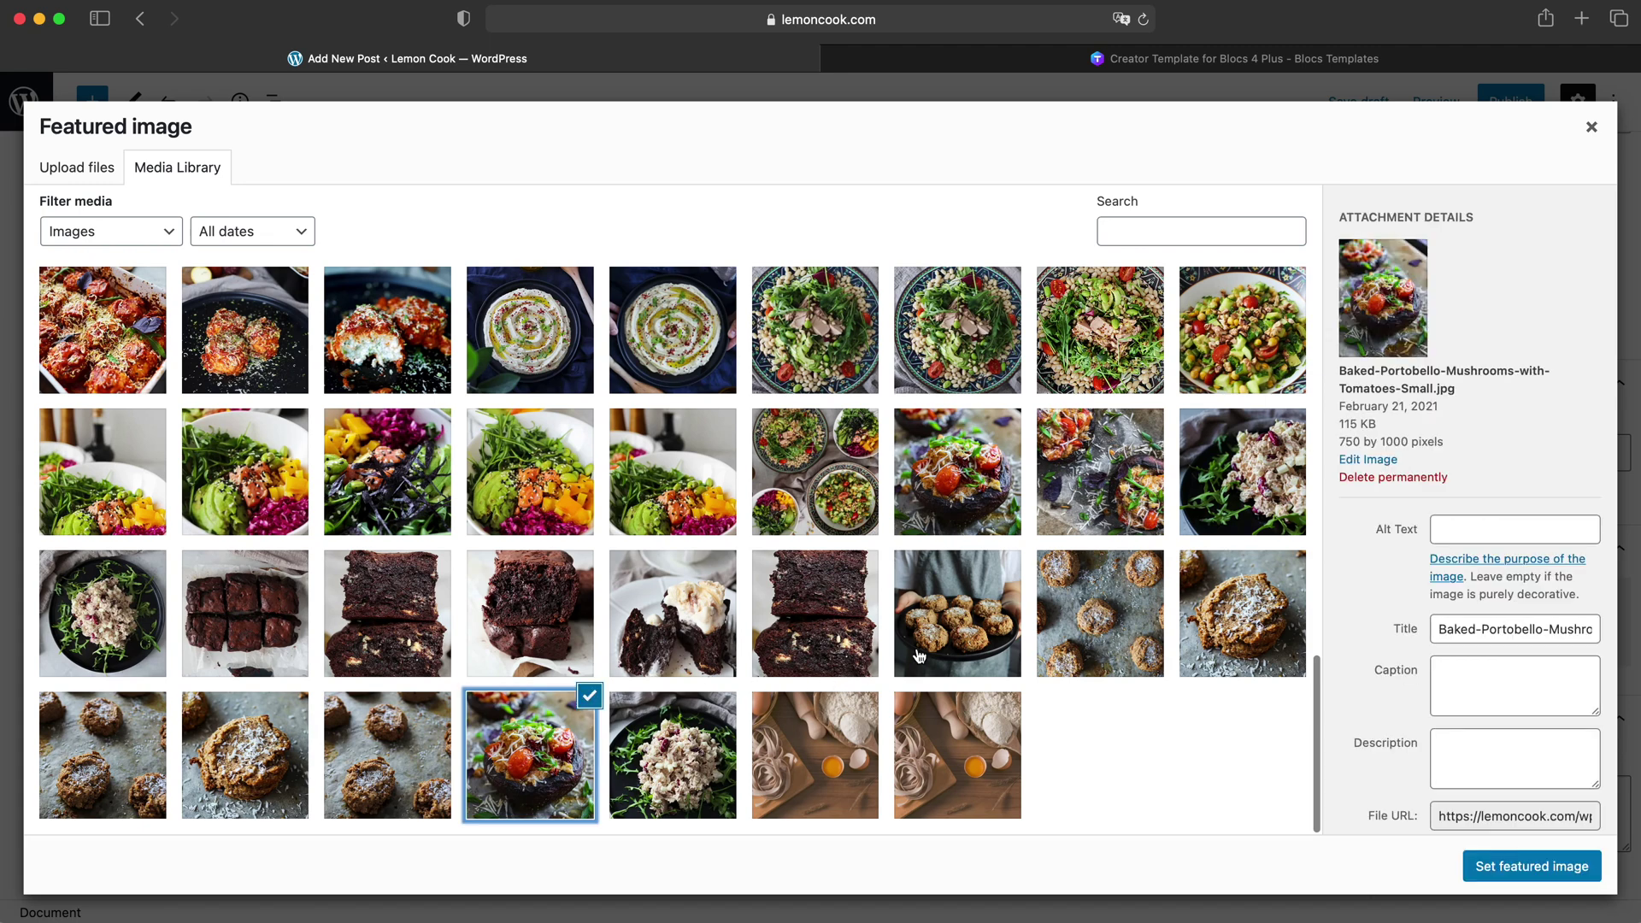
pyautogui.click(1547, 863)
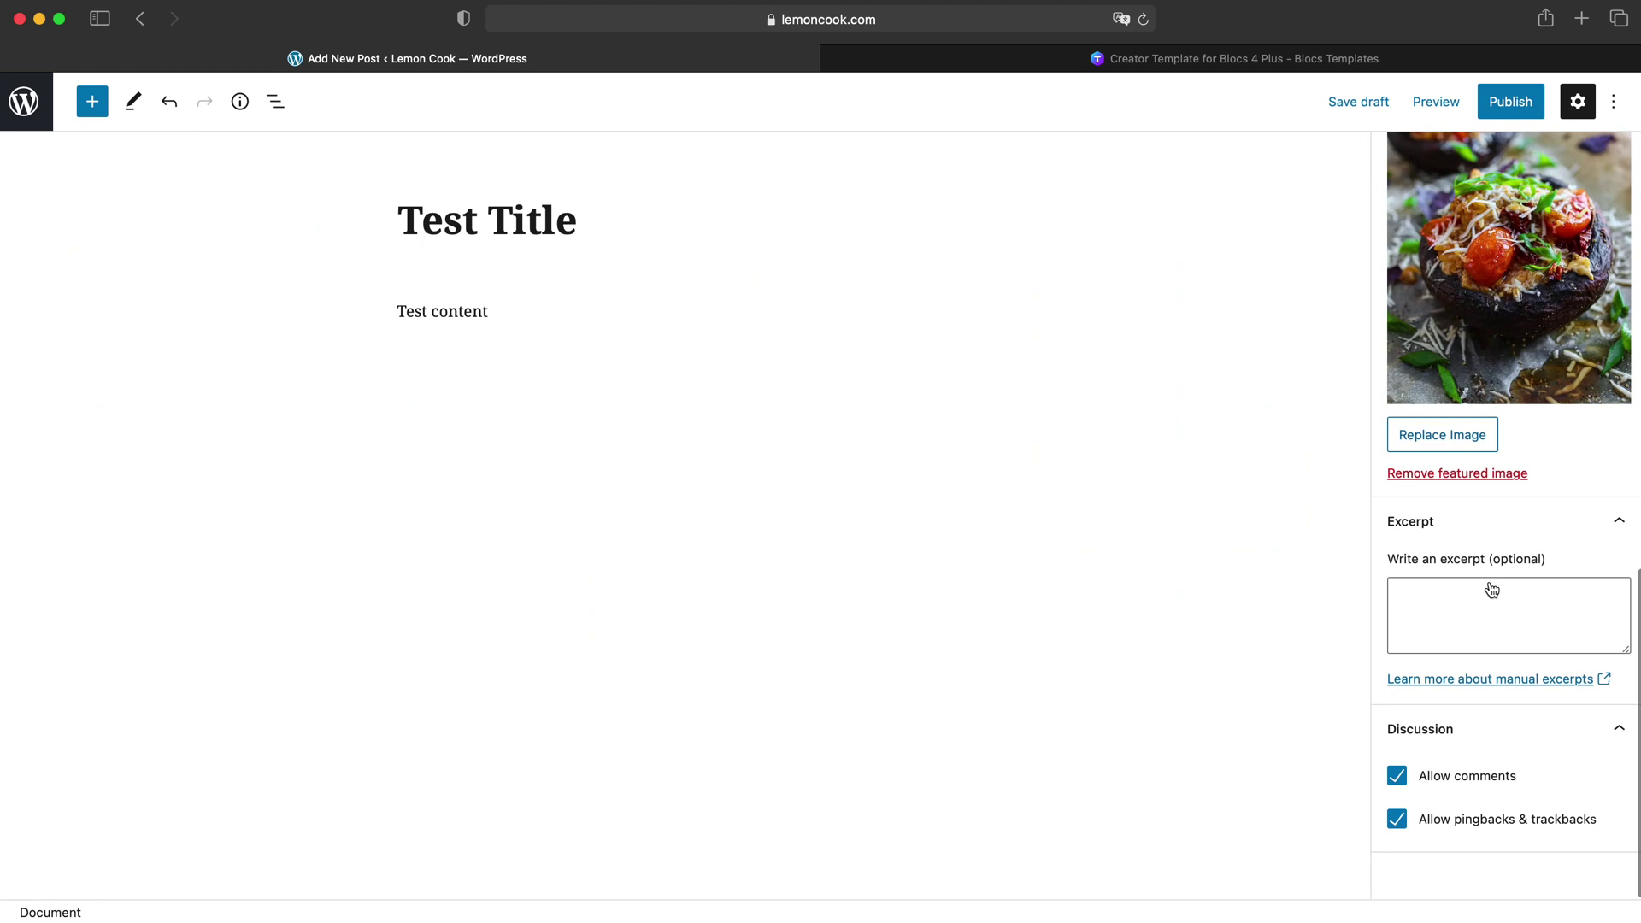
pyautogui.click(1473, 630)
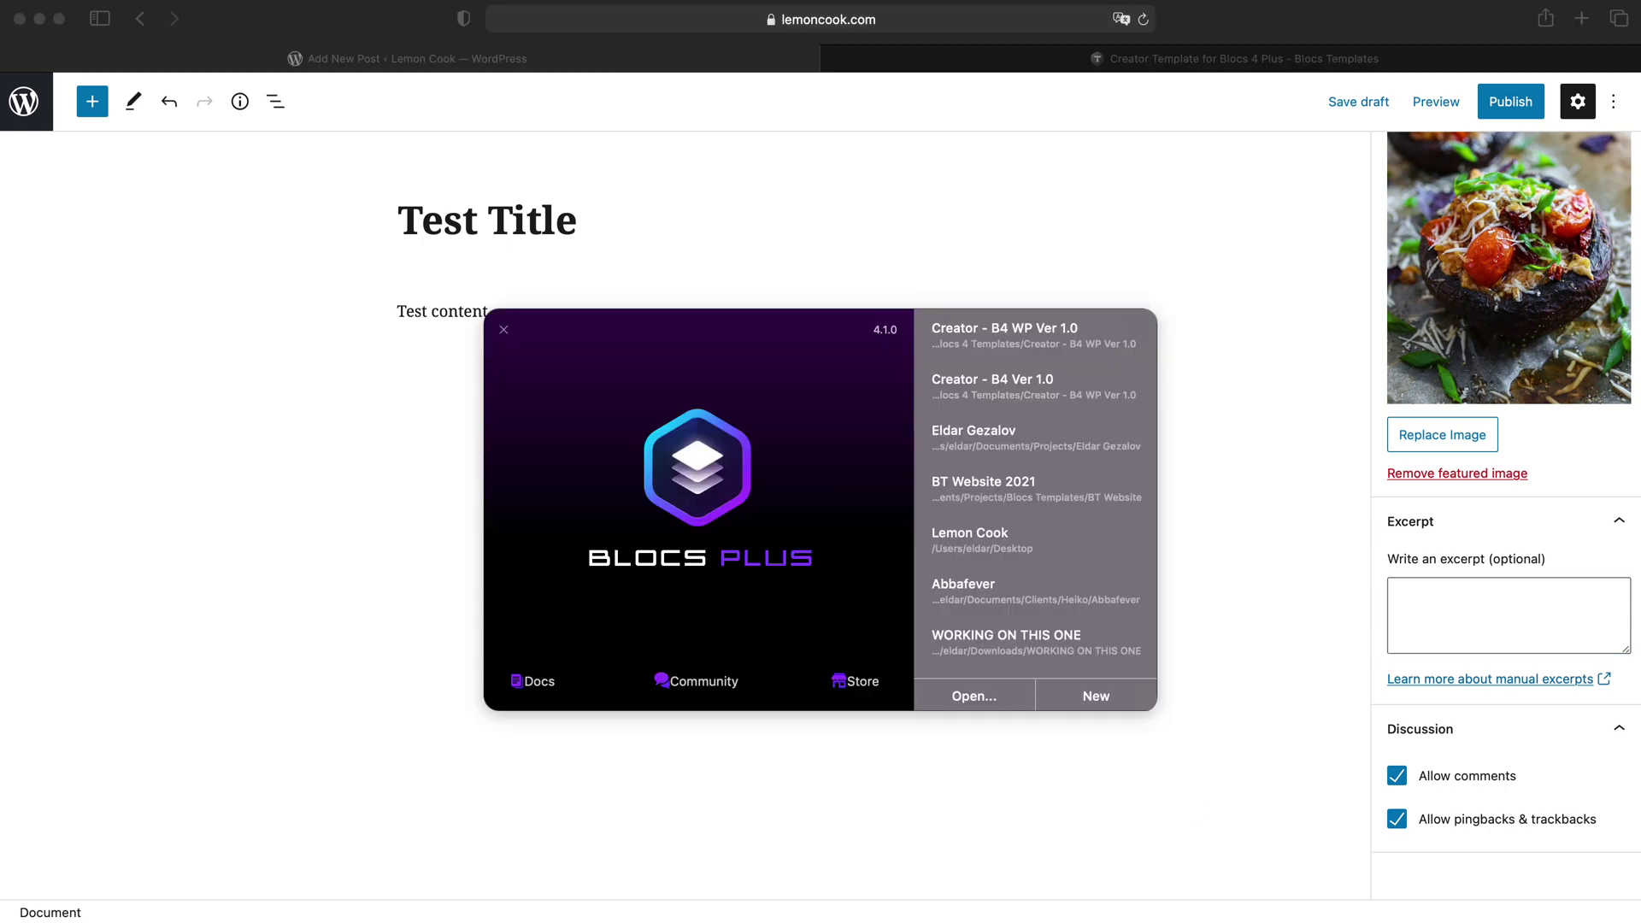
pyautogui.click(1004, 530)
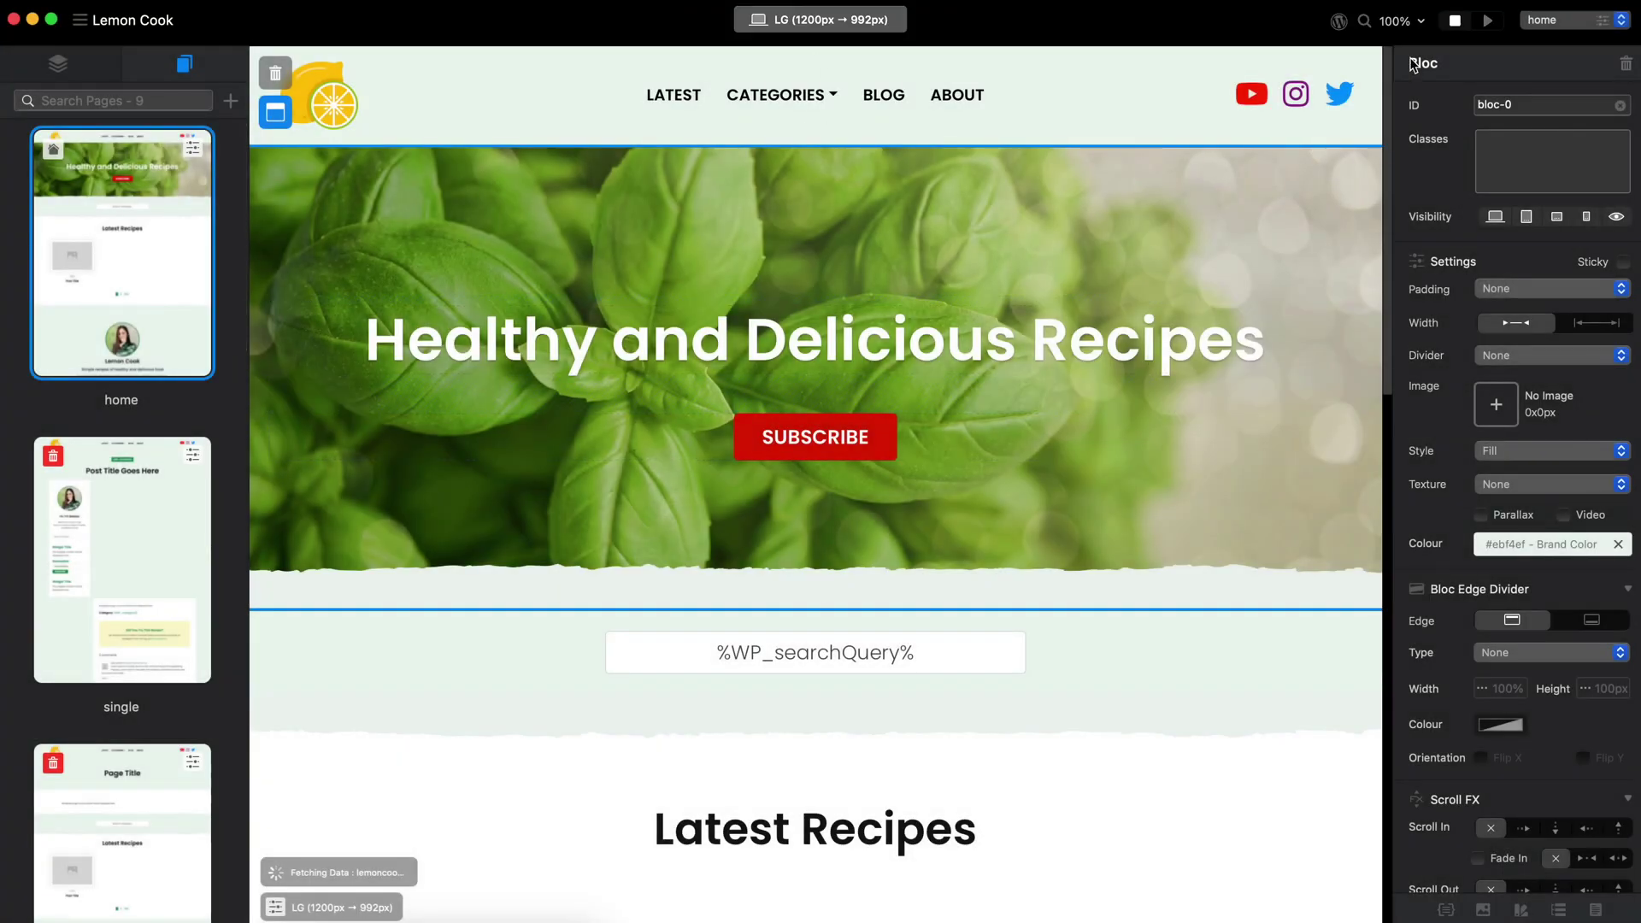
pyautogui.click(1602, 20)
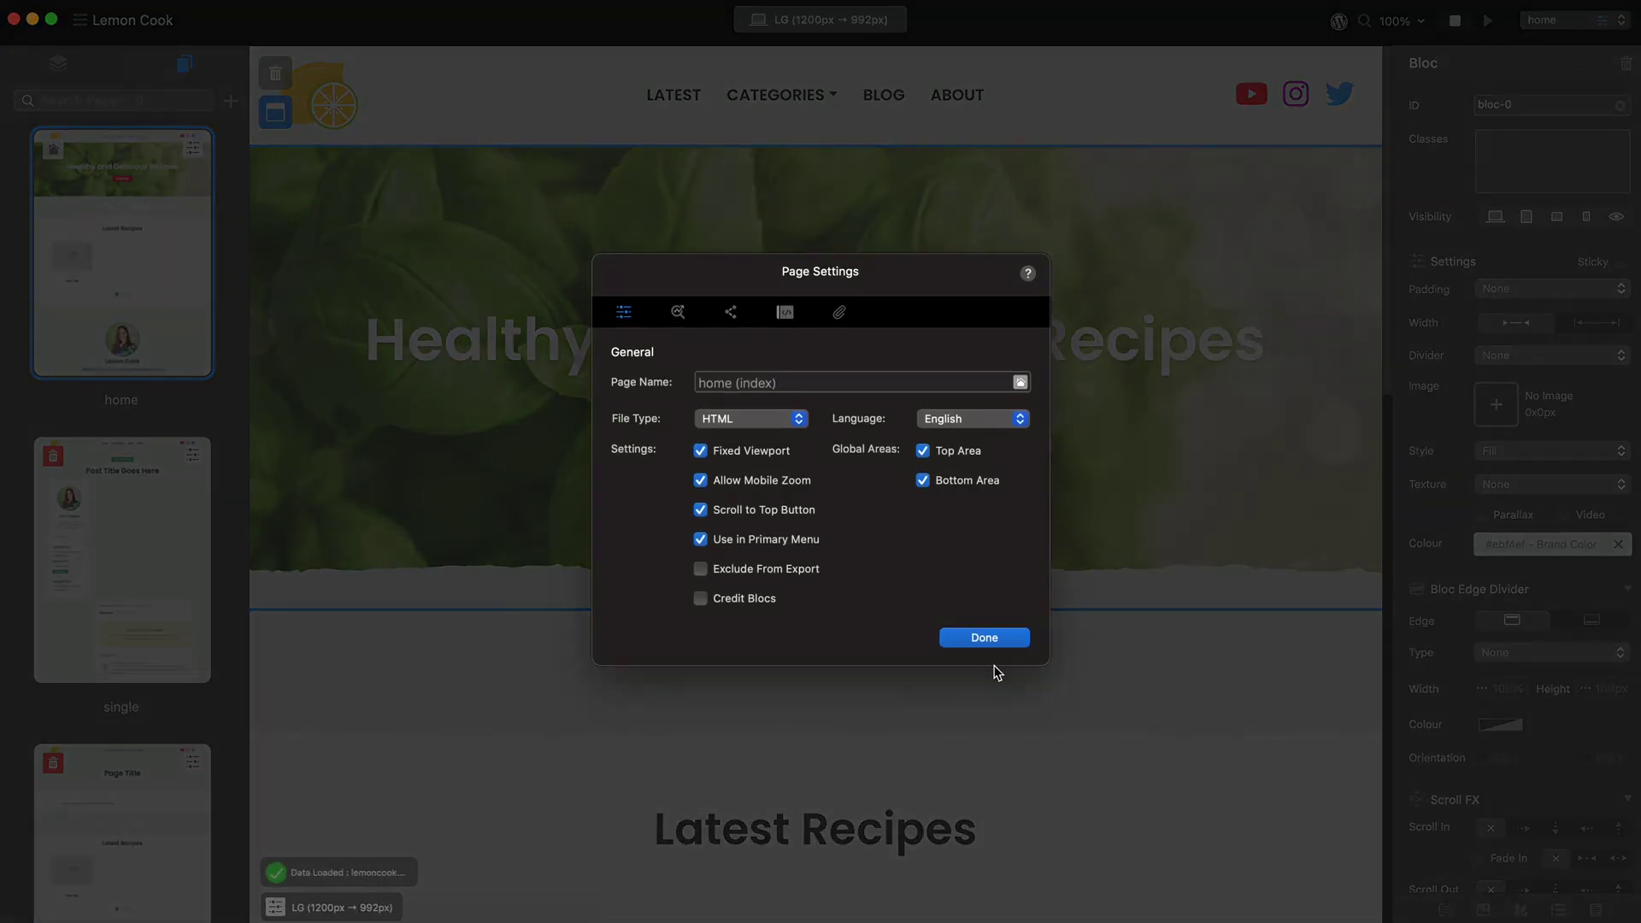
pyautogui.click(984, 640)
pyautogui.click(150, 527)
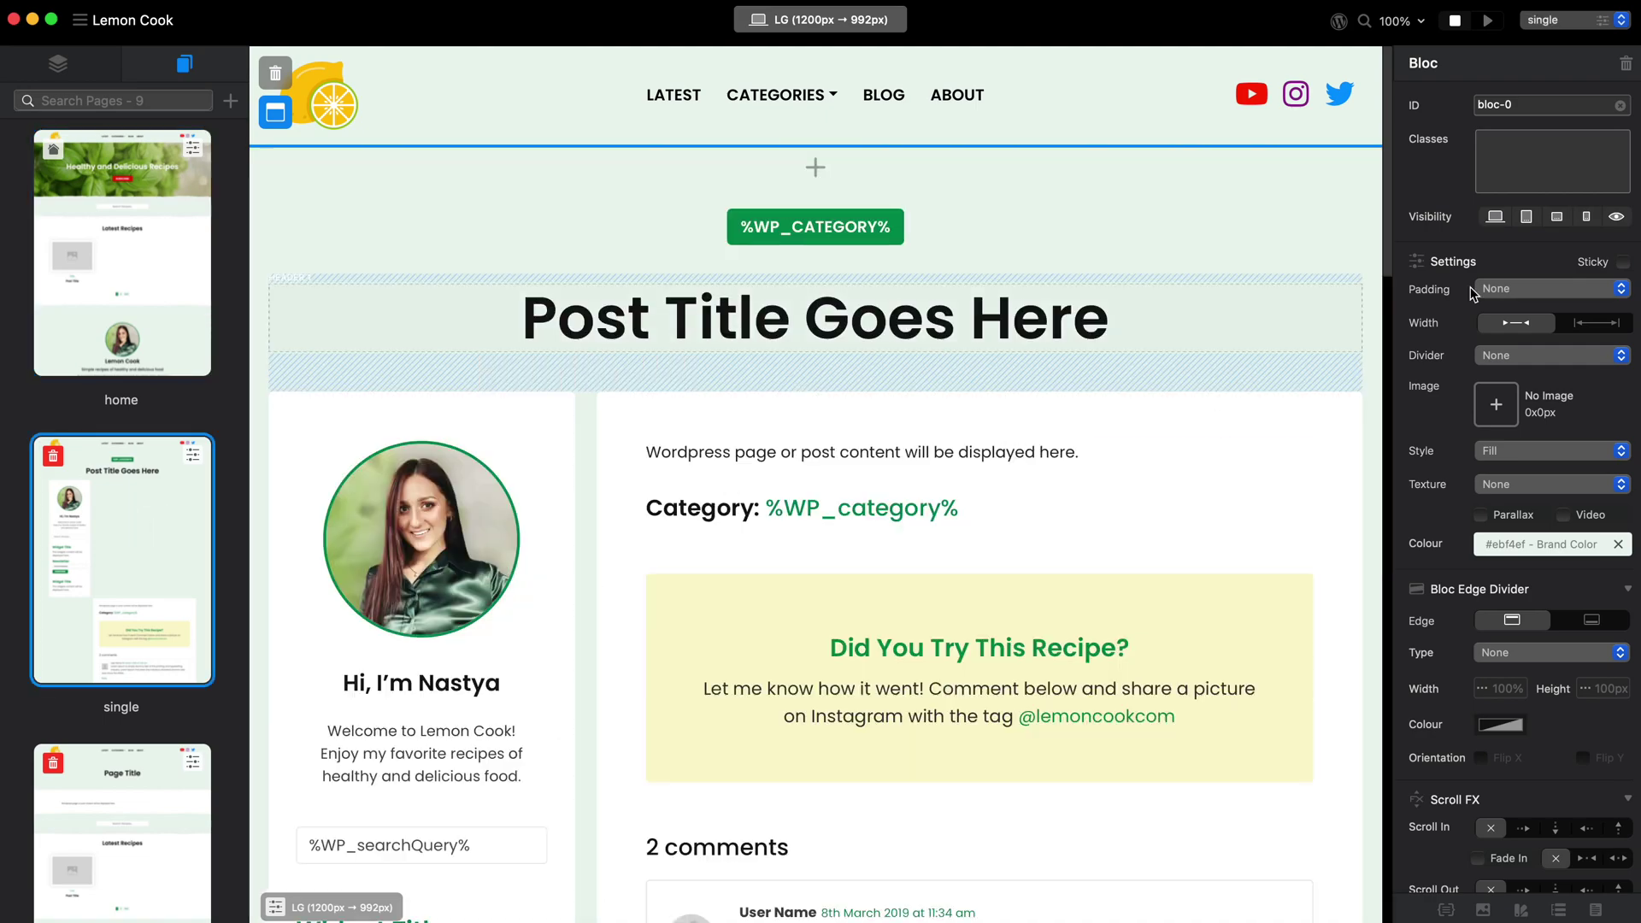
pyautogui.click(1601, 22)
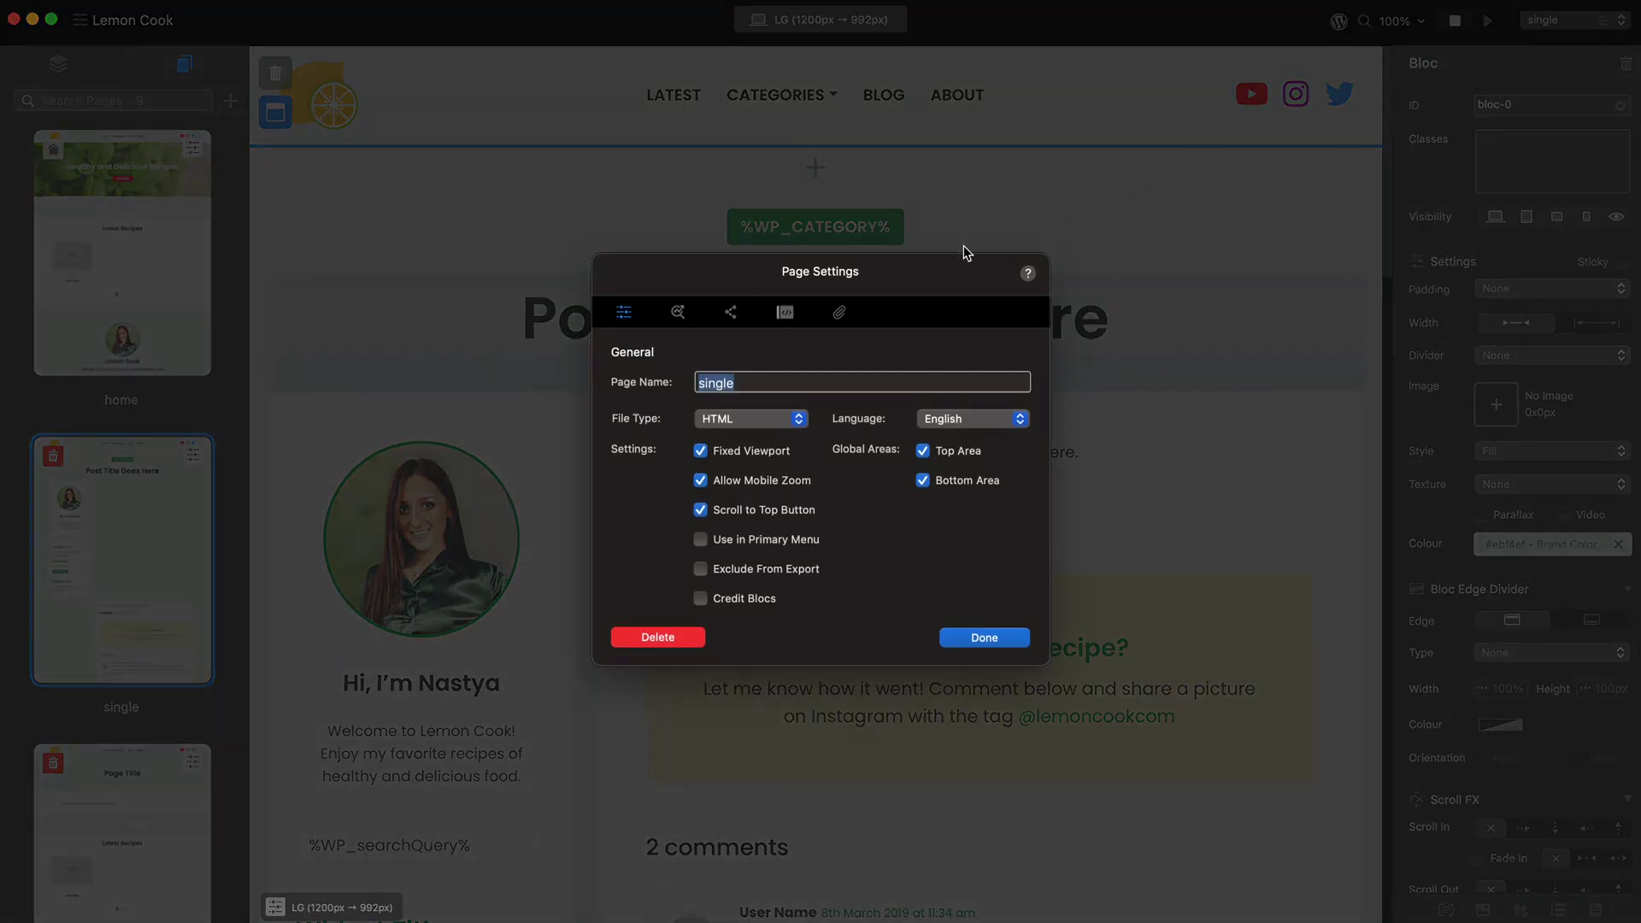
pyautogui.click(678, 312)
pyautogui.press('Tab')
pyautogui.press('Tab')
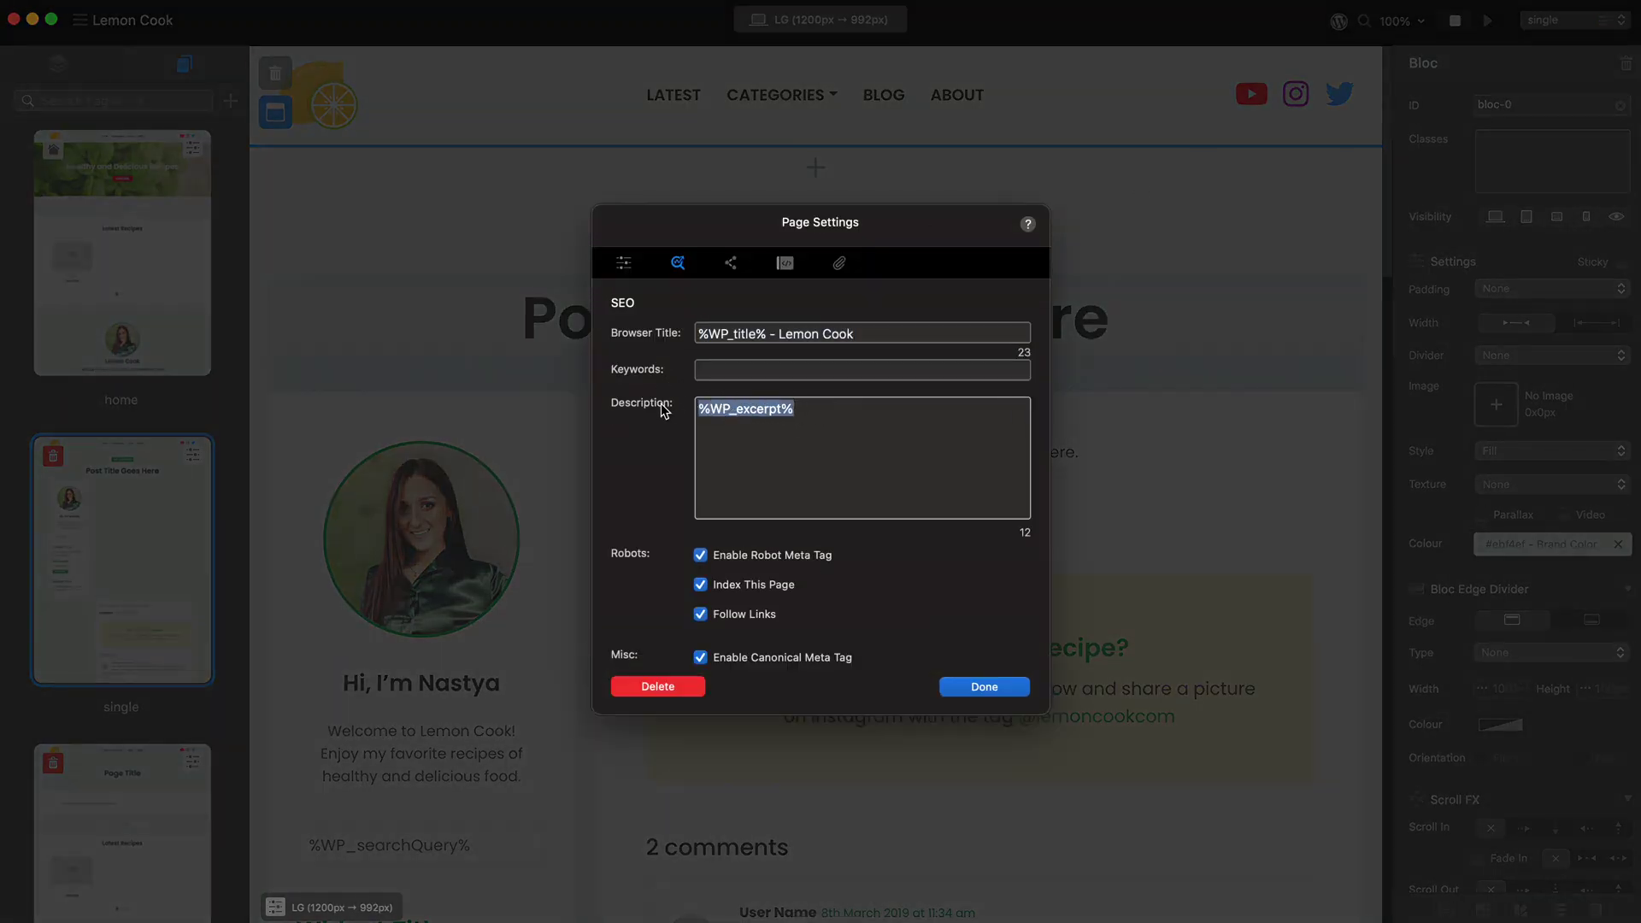
pyautogui.click(751, 271)
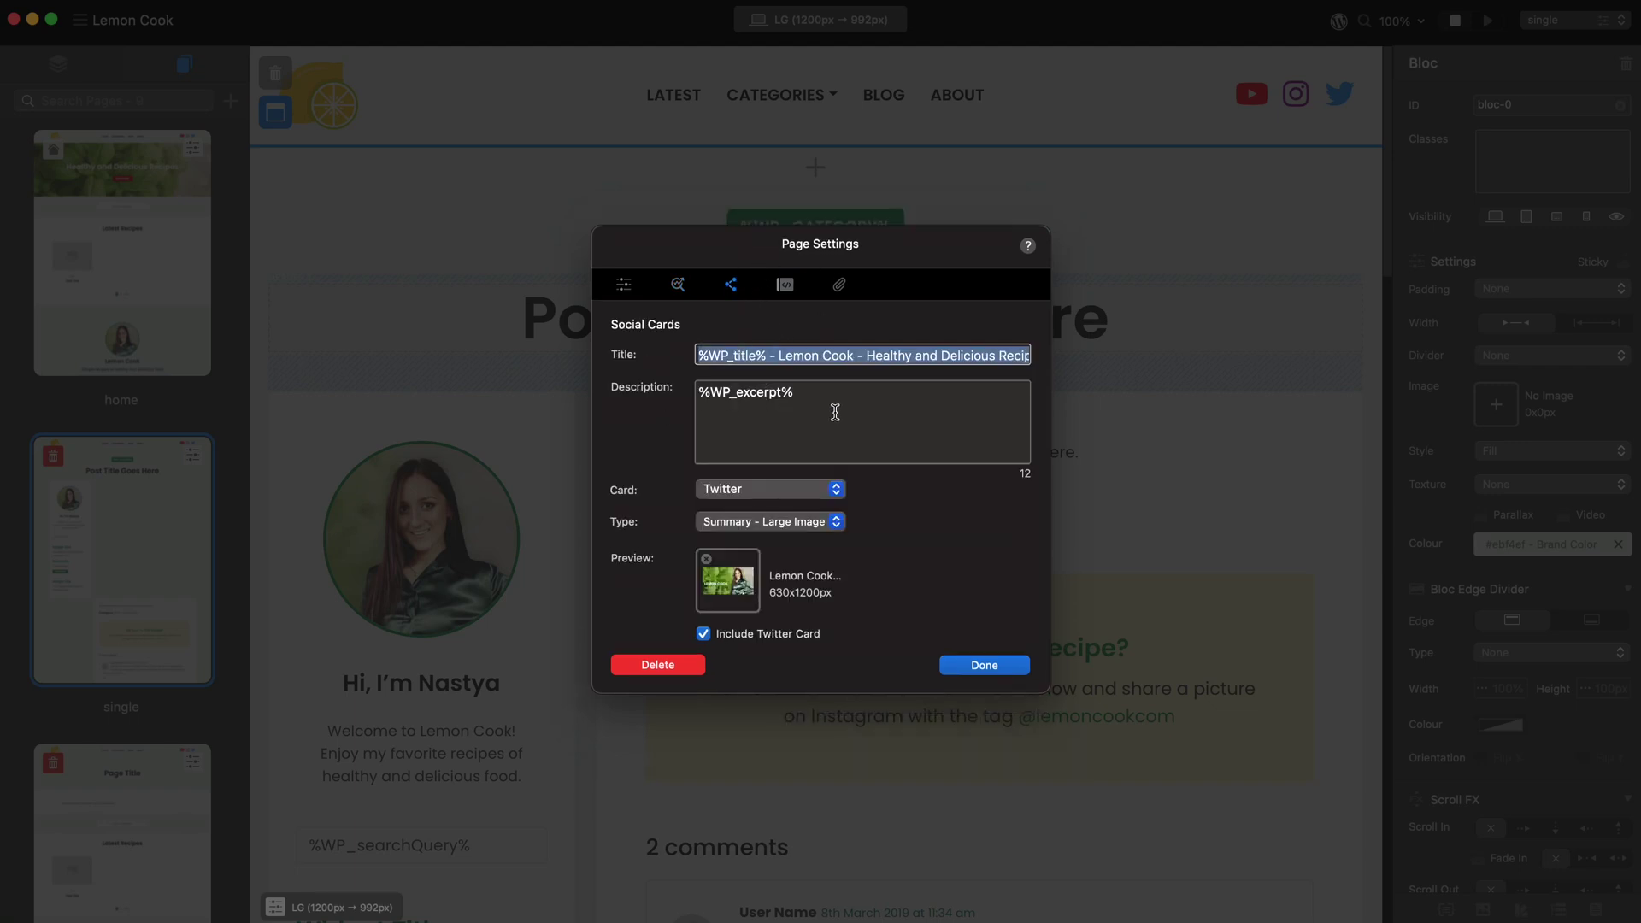
pyautogui.press('Tab')
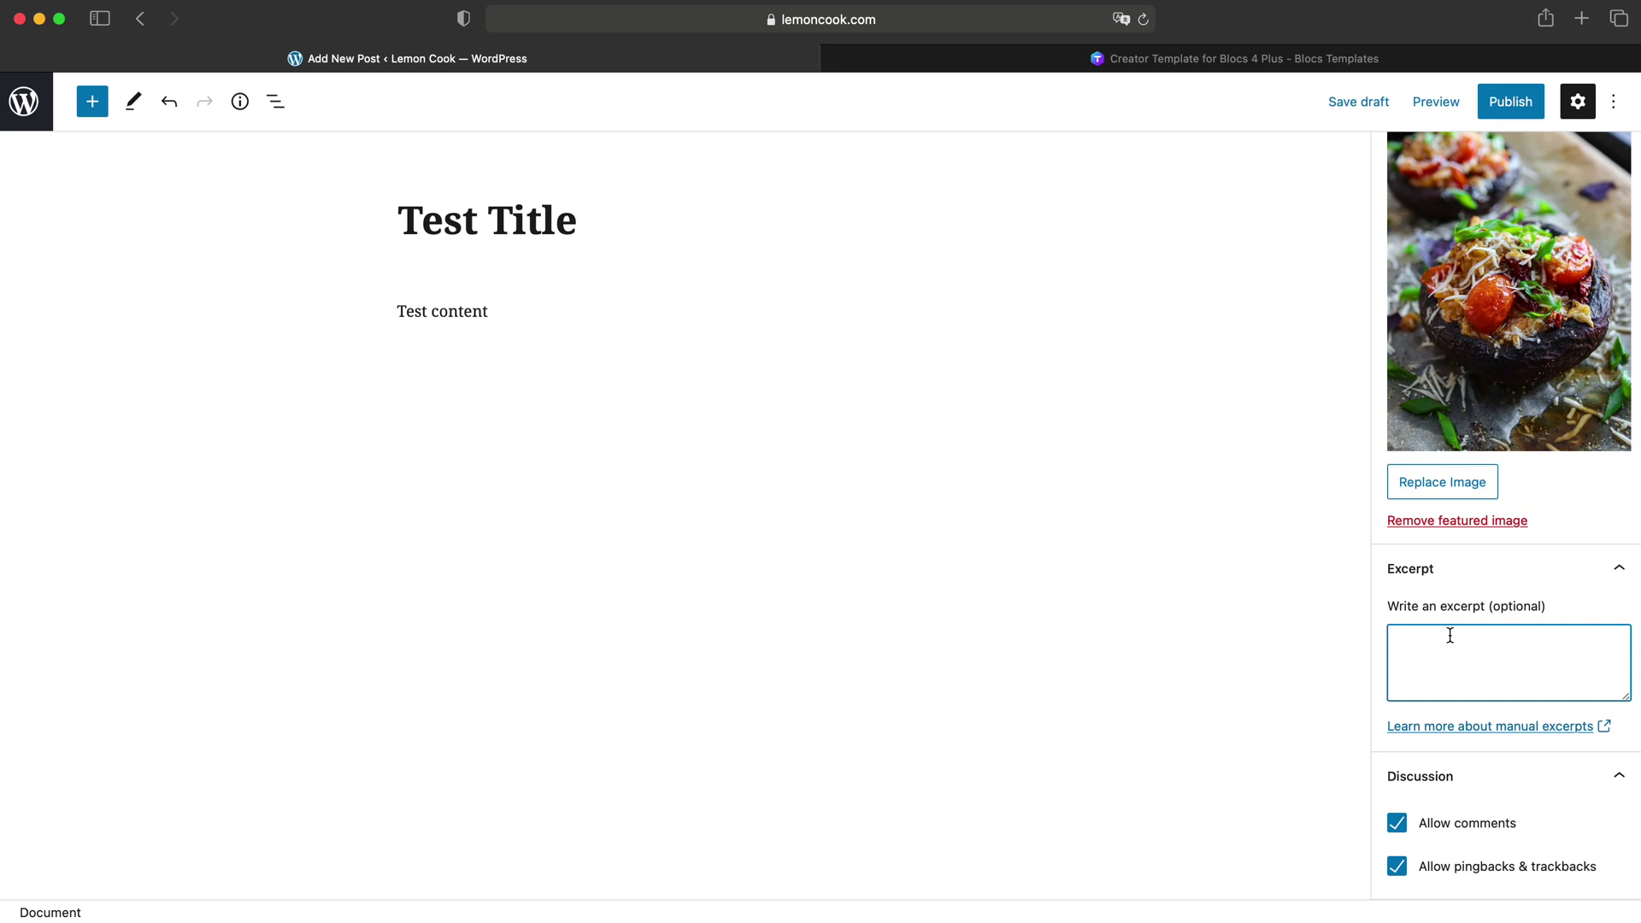
# Step: Scroll the Post sidebar to check the excerpt, then back up to the Categories list
pyautogui.scroll(-1, 1496, 636)
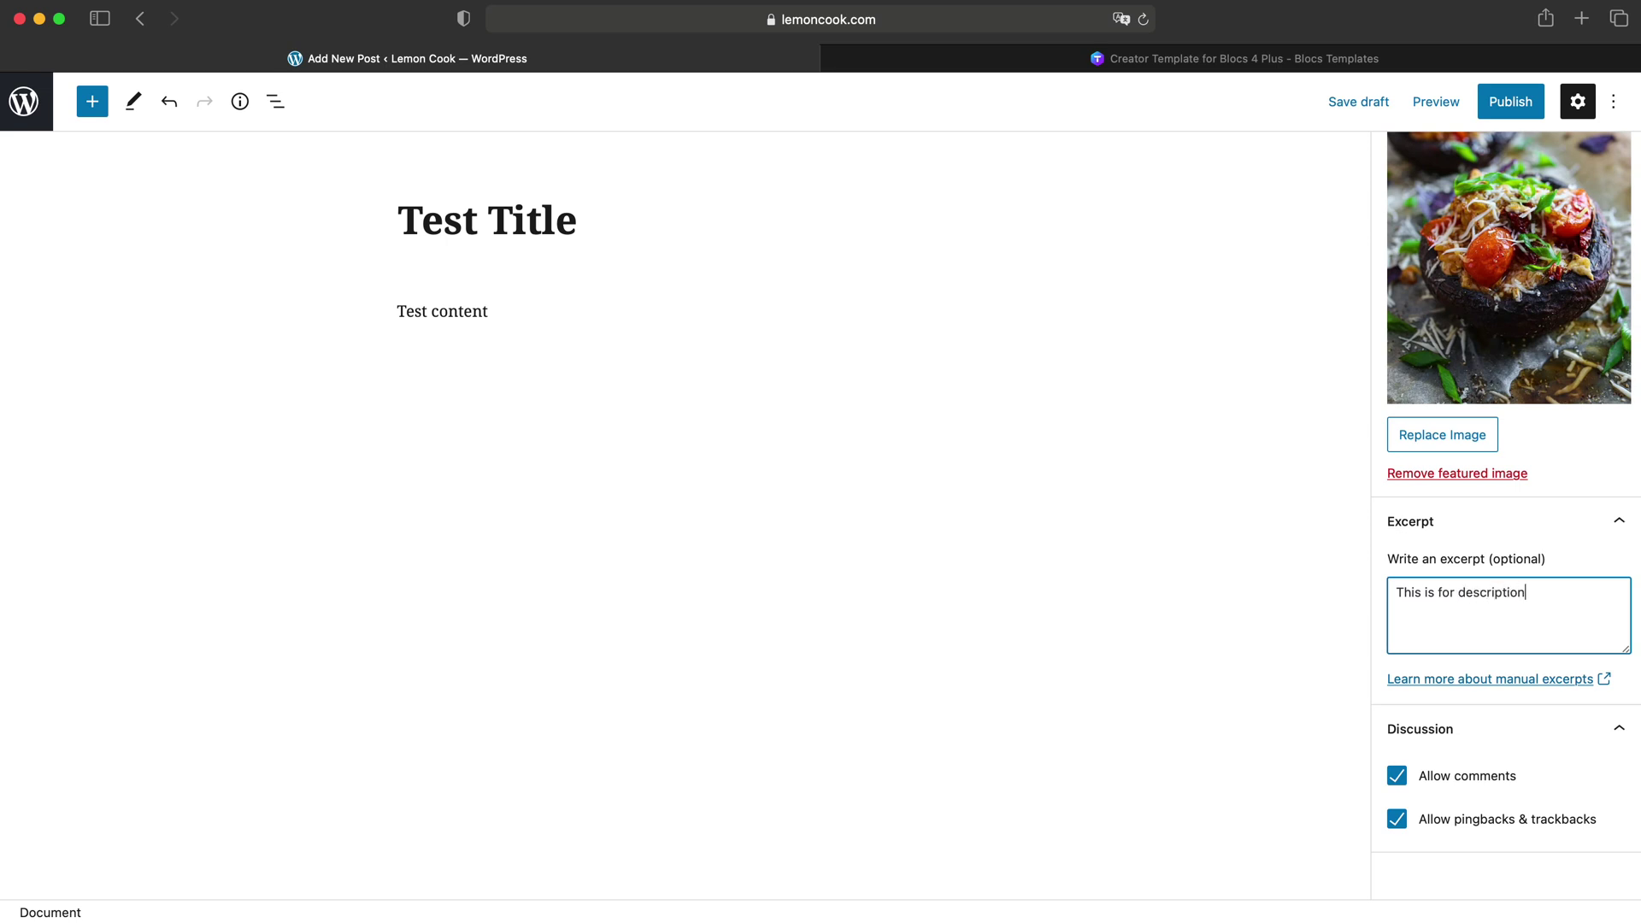
pyautogui.scroll(10, 1492, 357)
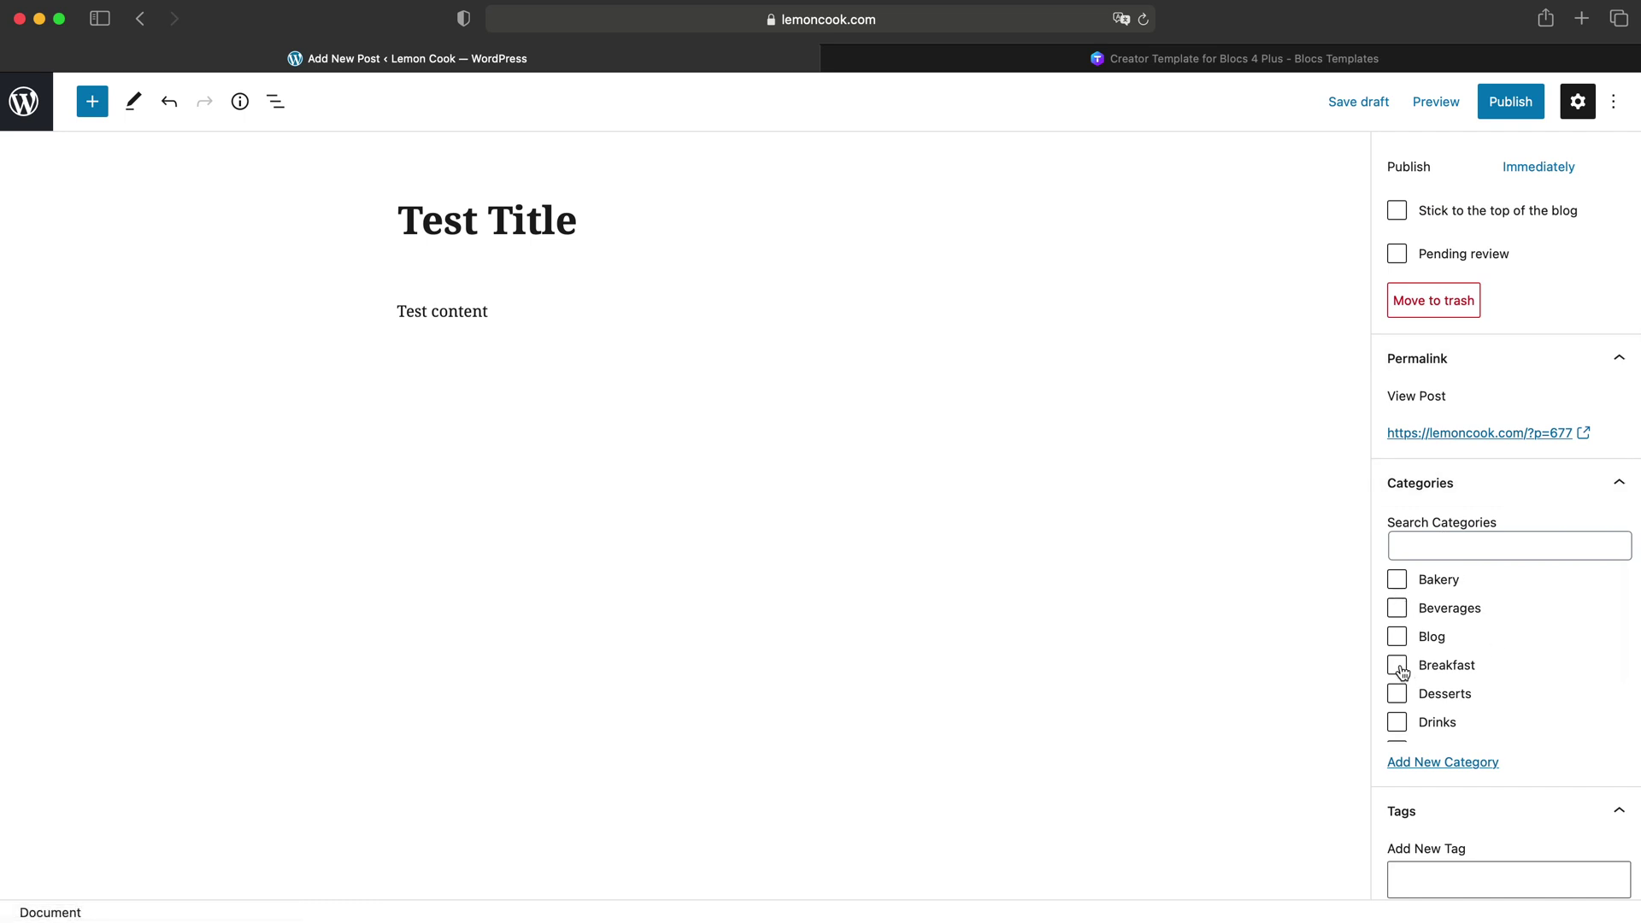
# Step: File the post under Breakfast and insert an Image block below the Test content
pyautogui.click(1400, 673)
pyautogui.click(454, 318)
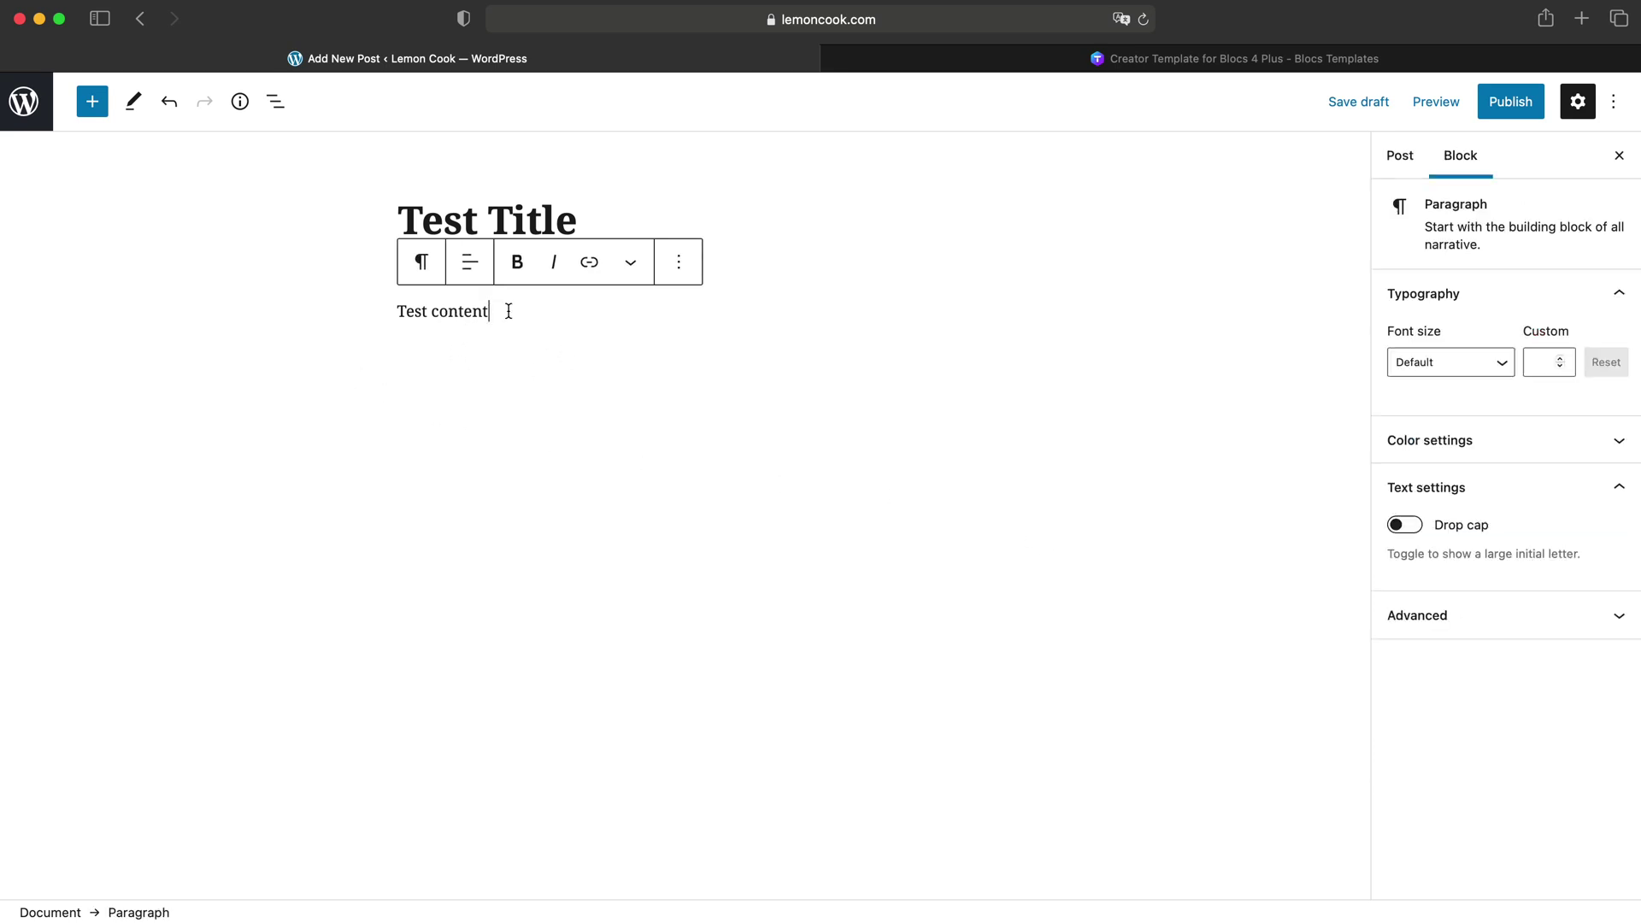
pyautogui.press('Return')
pyautogui.press('Return')
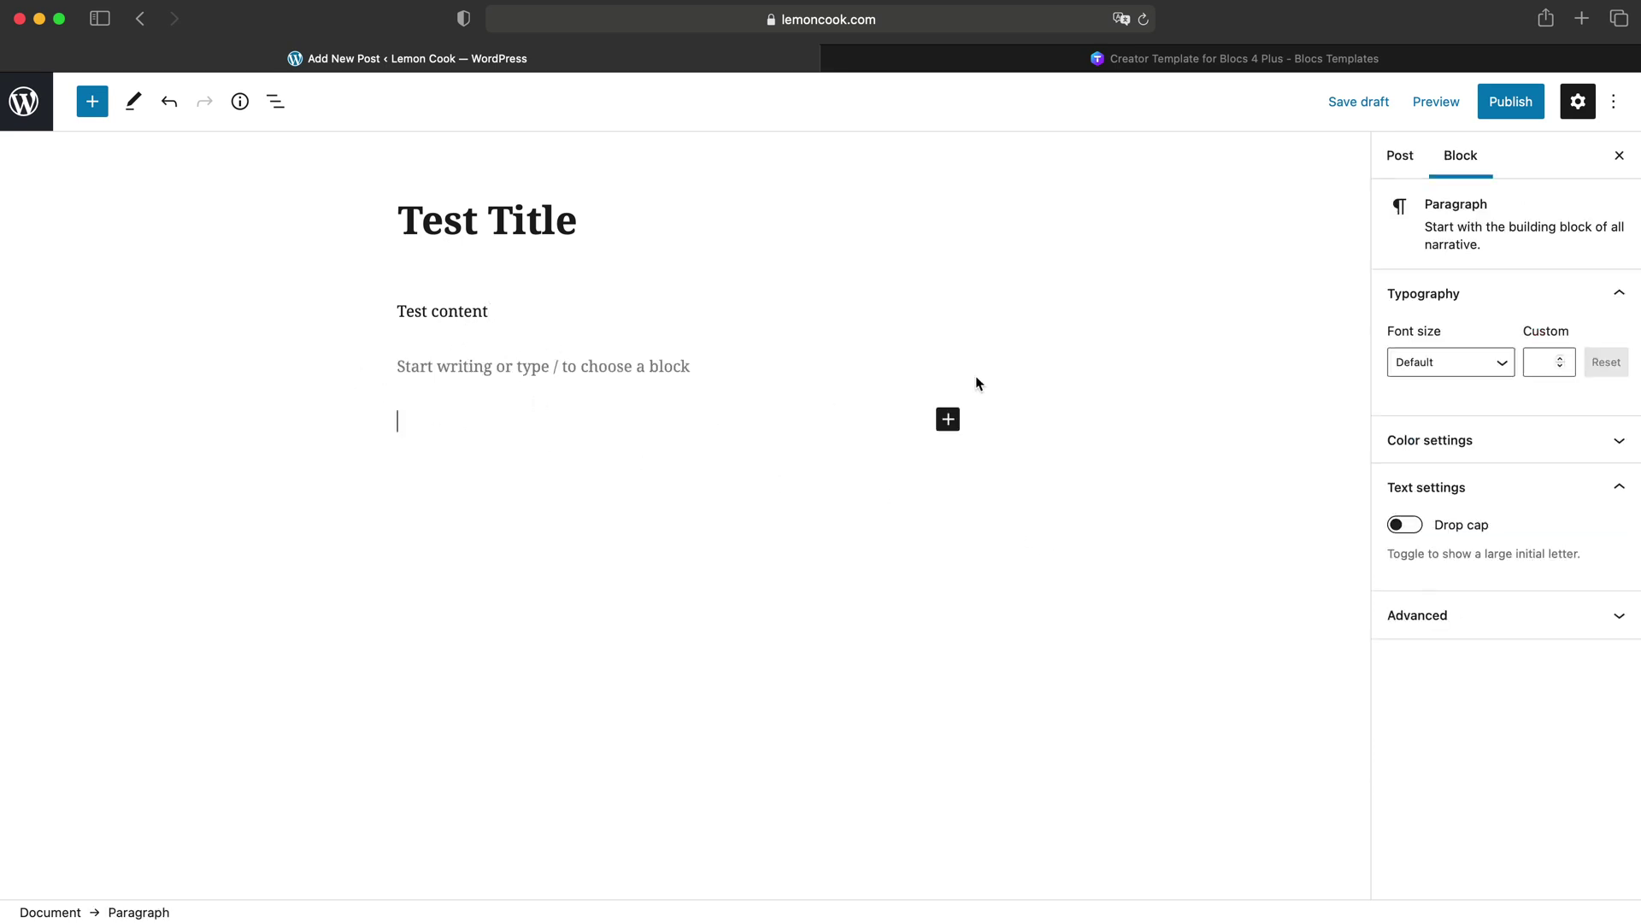
pyautogui.click(944, 420)
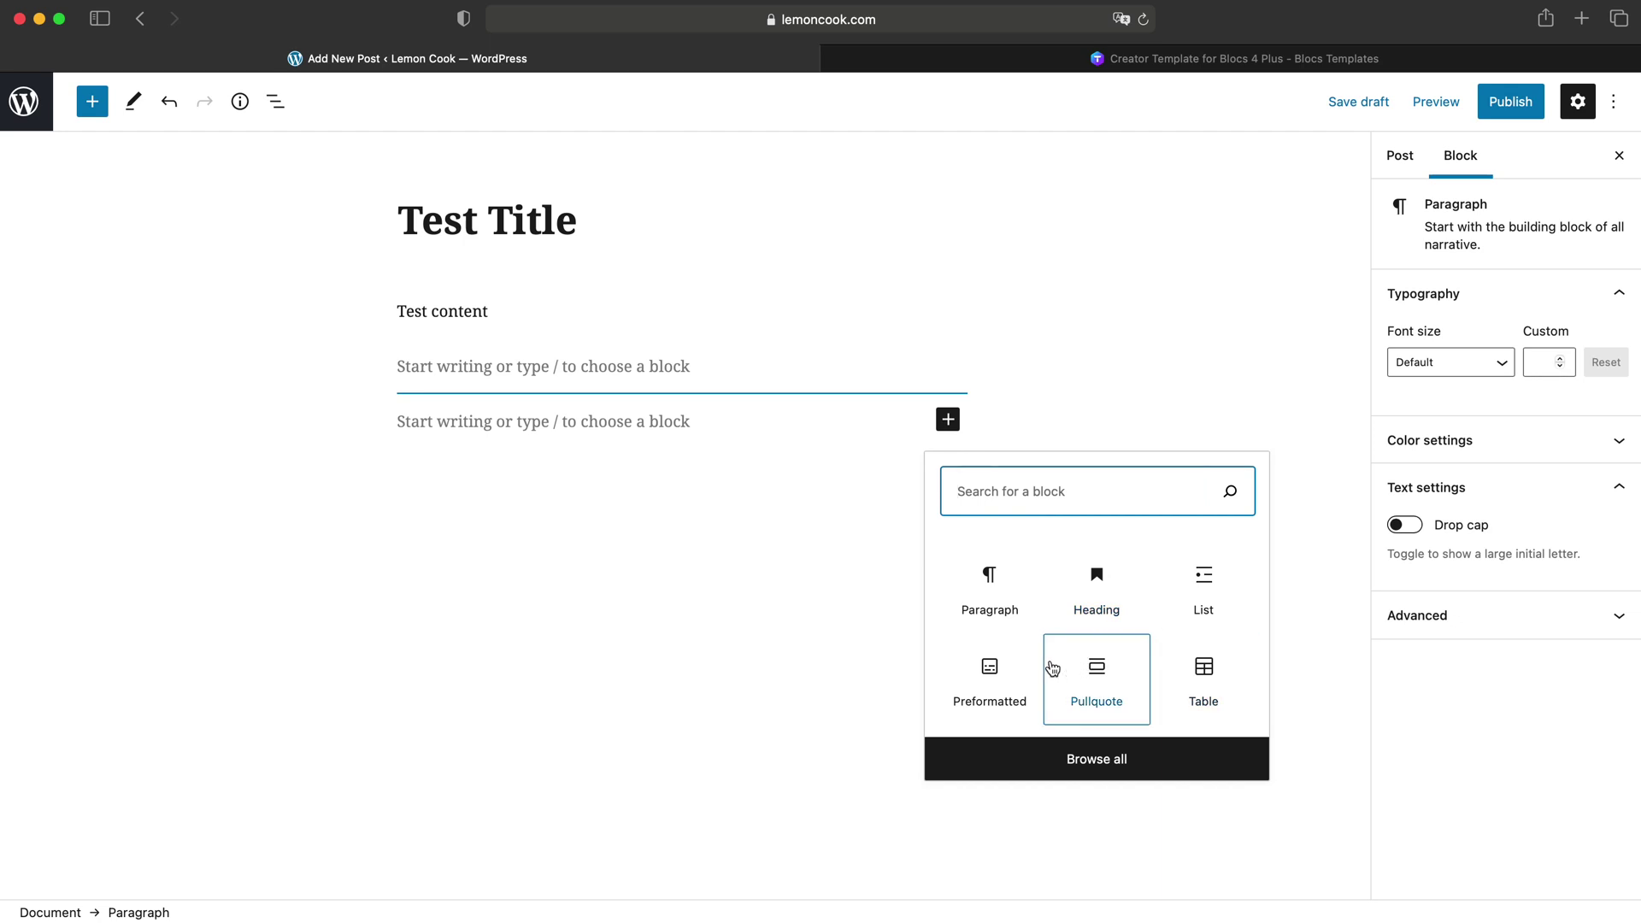
pyautogui.click(1081, 756)
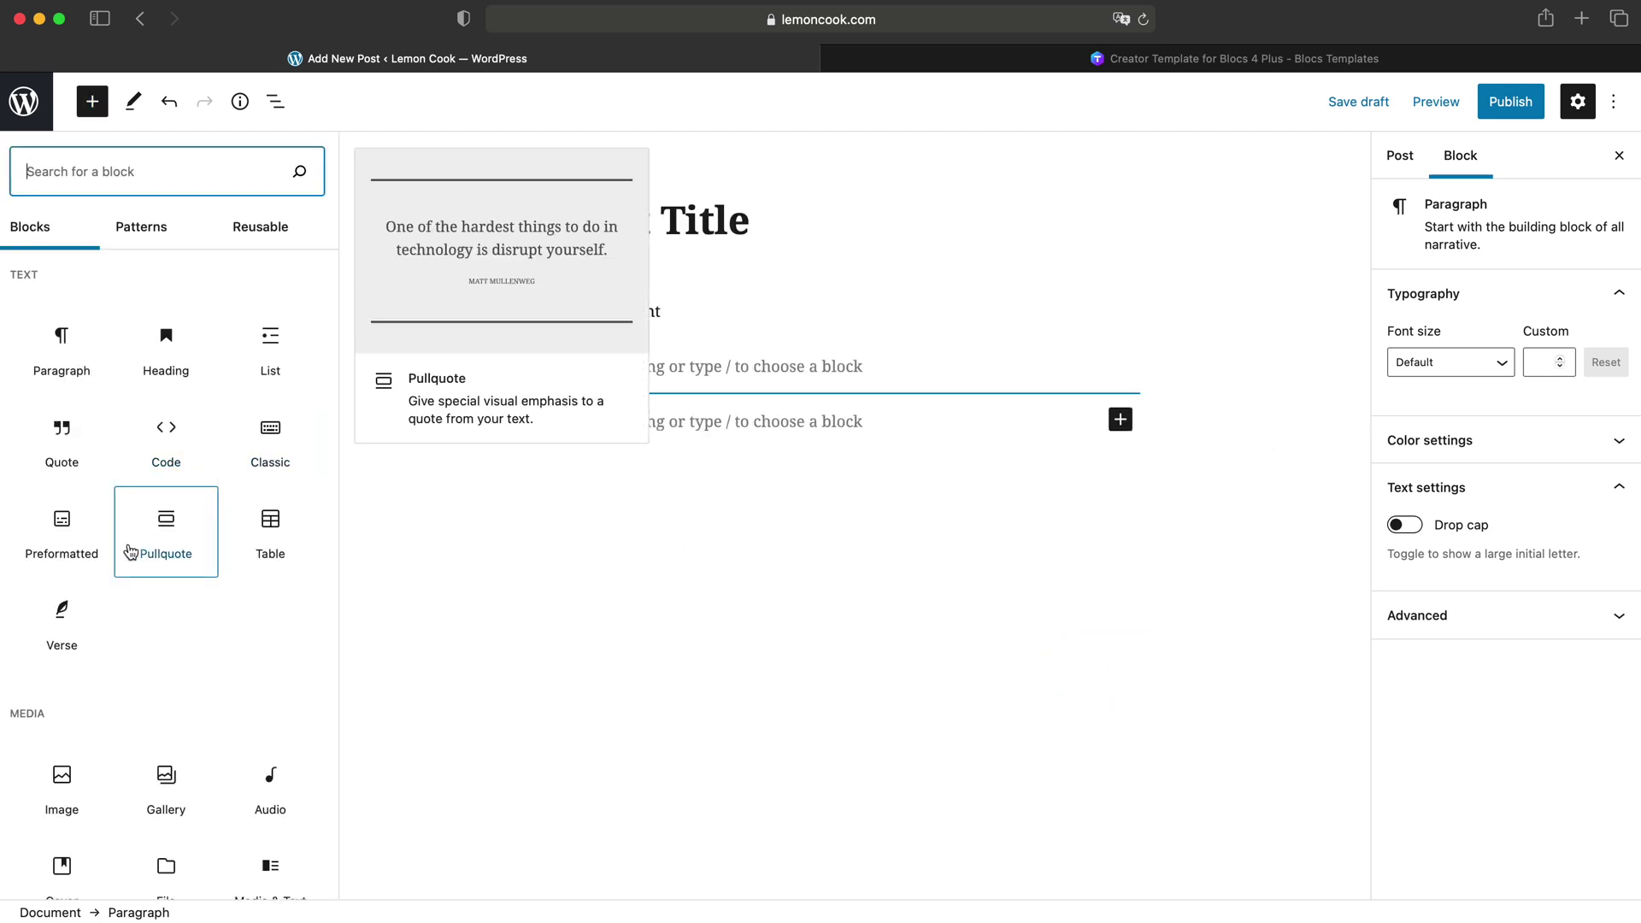
pyautogui.click(62, 787)
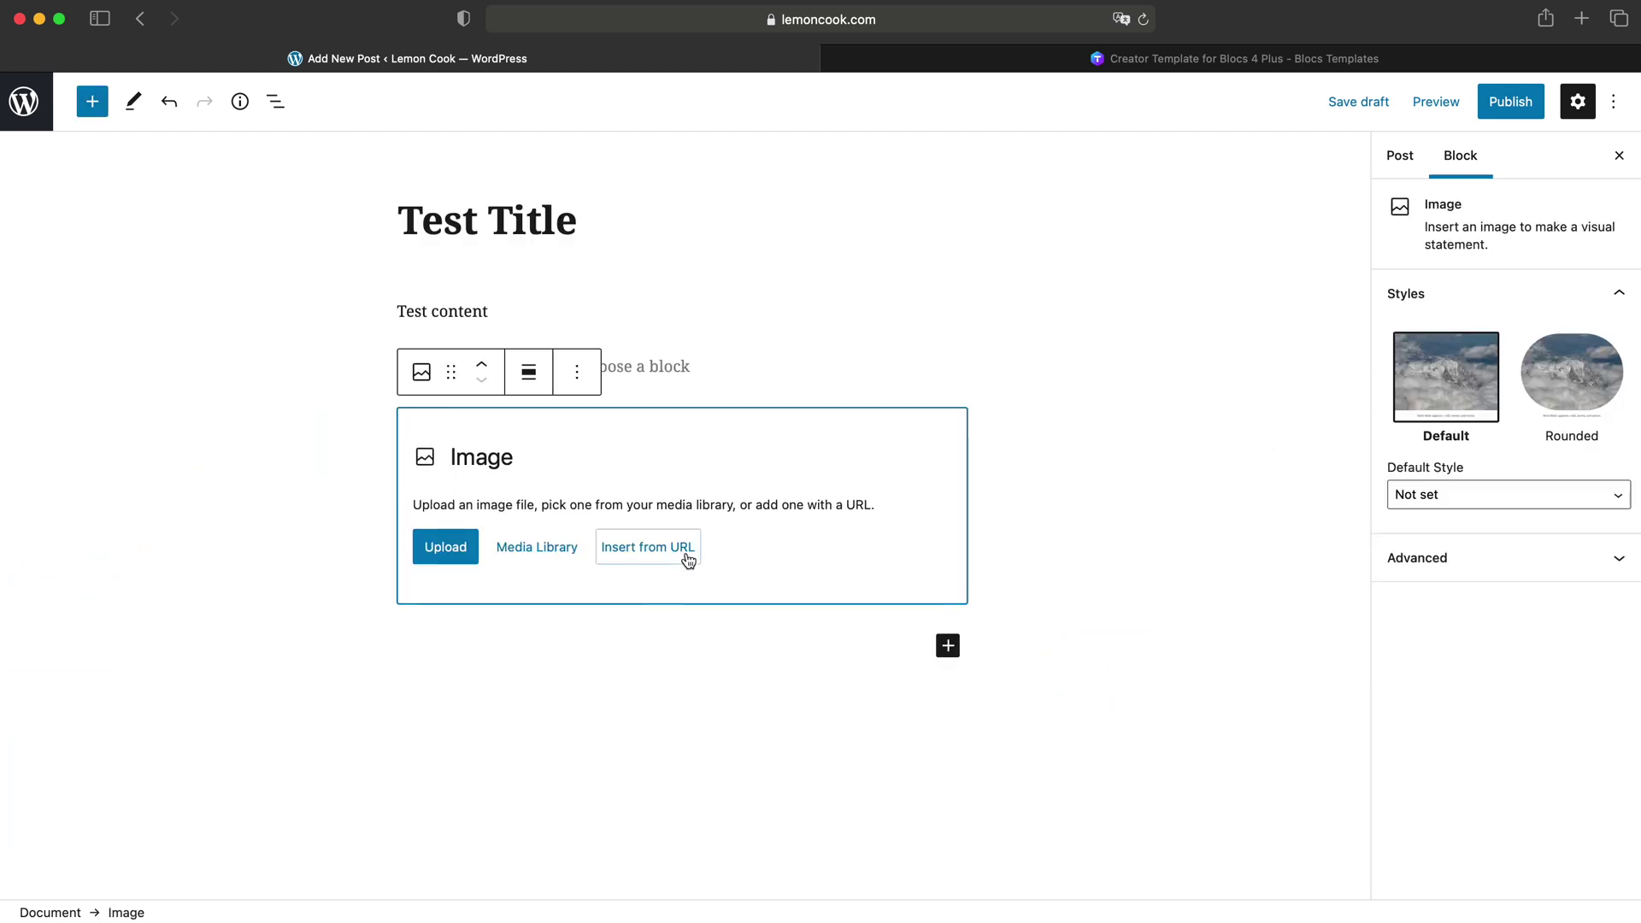
# Step: Fill the Image block with the close-up avocado chickpea salad photo from the Media Library
pyautogui.click(517, 547)
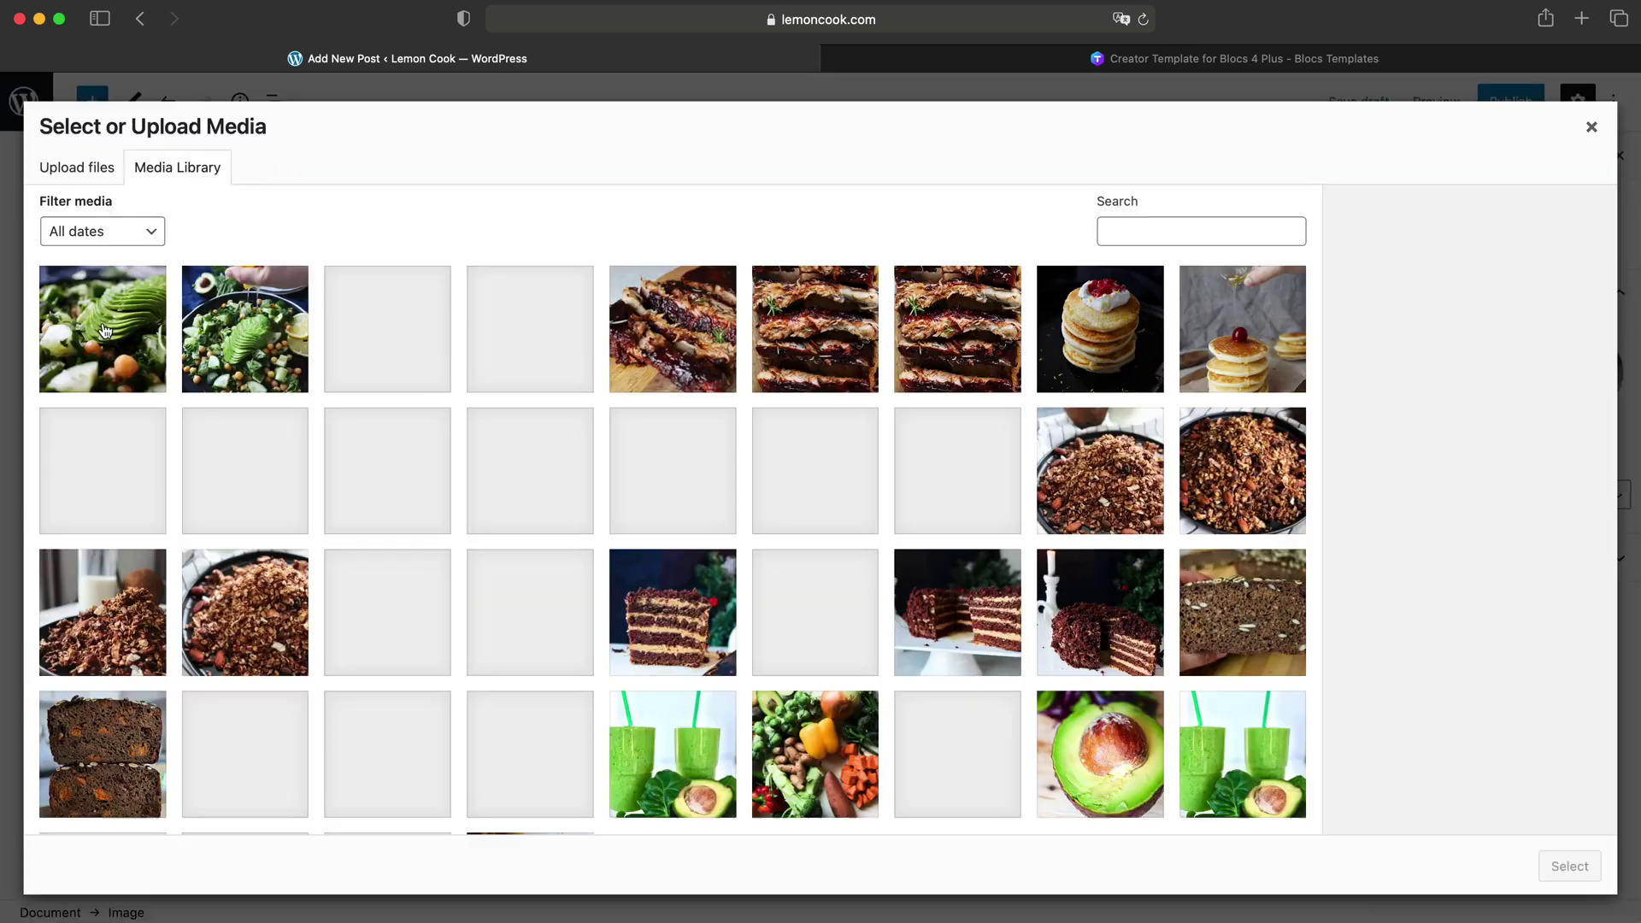
pyautogui.click(256, 332)
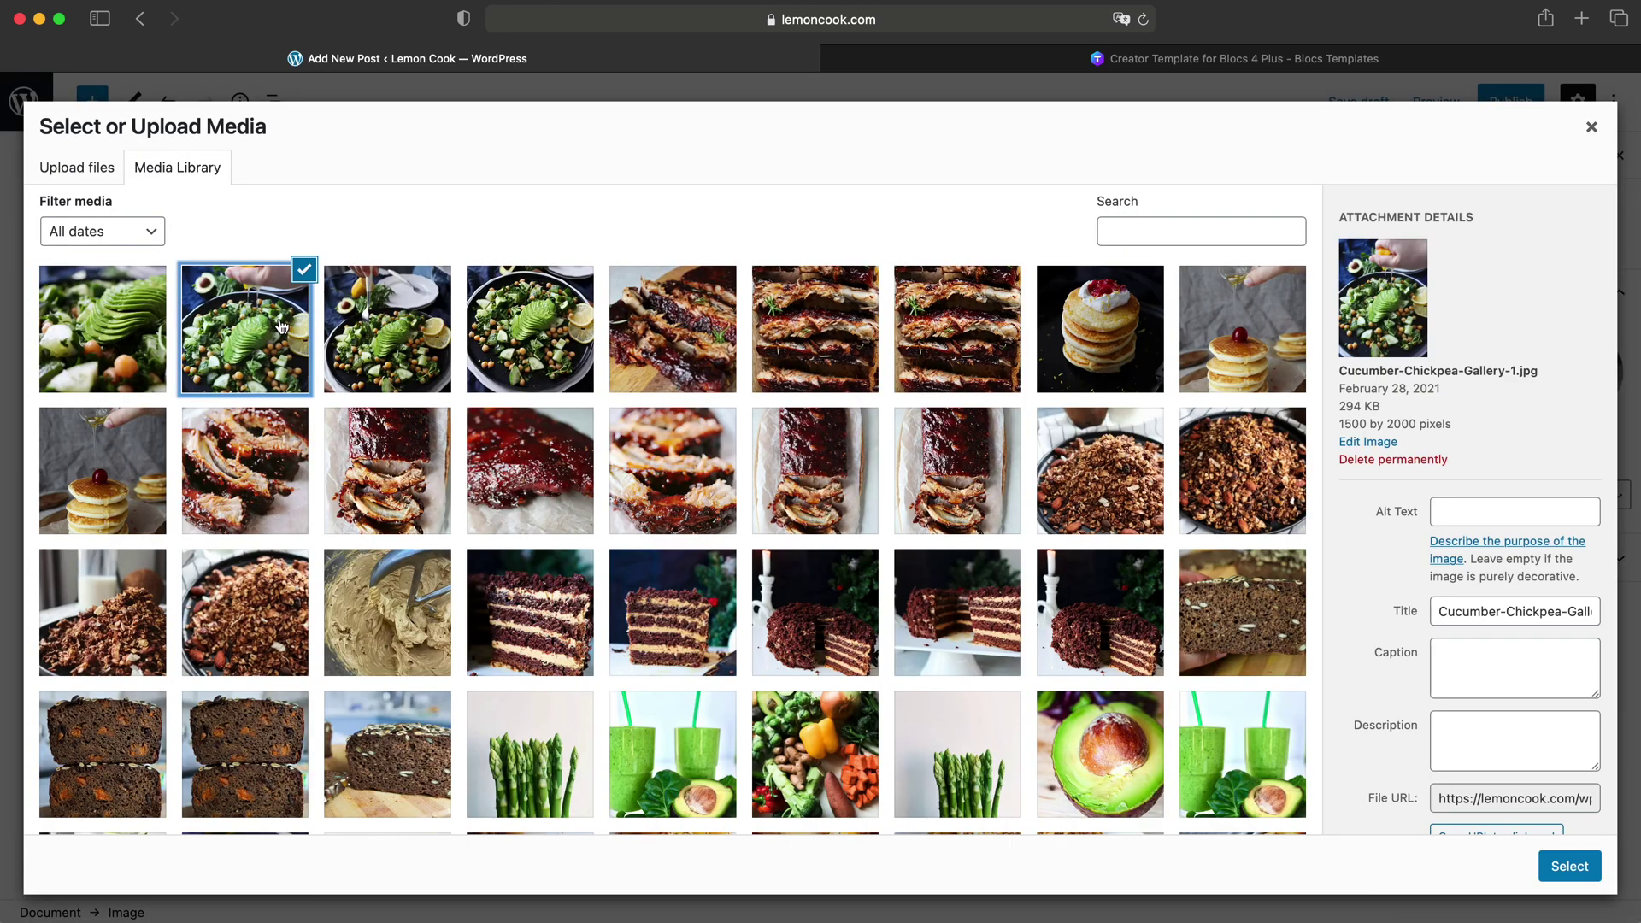
pyautogui.click(340, 329)
pyautogui.click(160, 325)
pyautogui.click(214, 328)
pyautogui.click(124, 327)
pyautogui.click(1569, 865)
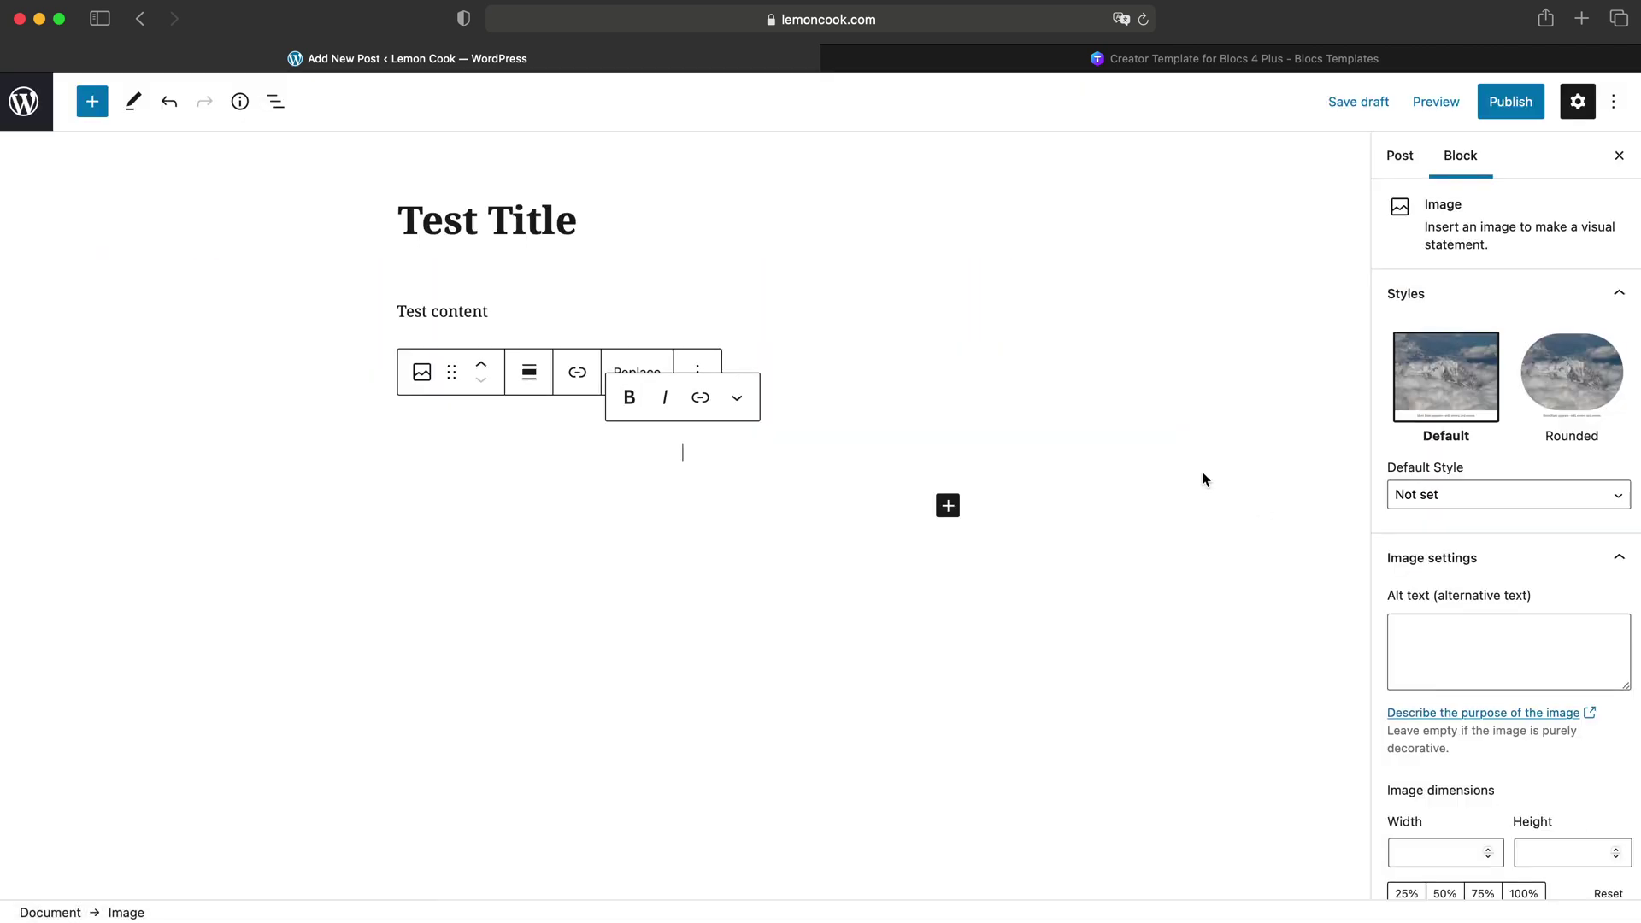
# Step: Publish the Test Title post and confirm
pyautogui.scroll(-4, 1234, 499)
pyautogui.scroll(4, 1234, 499)
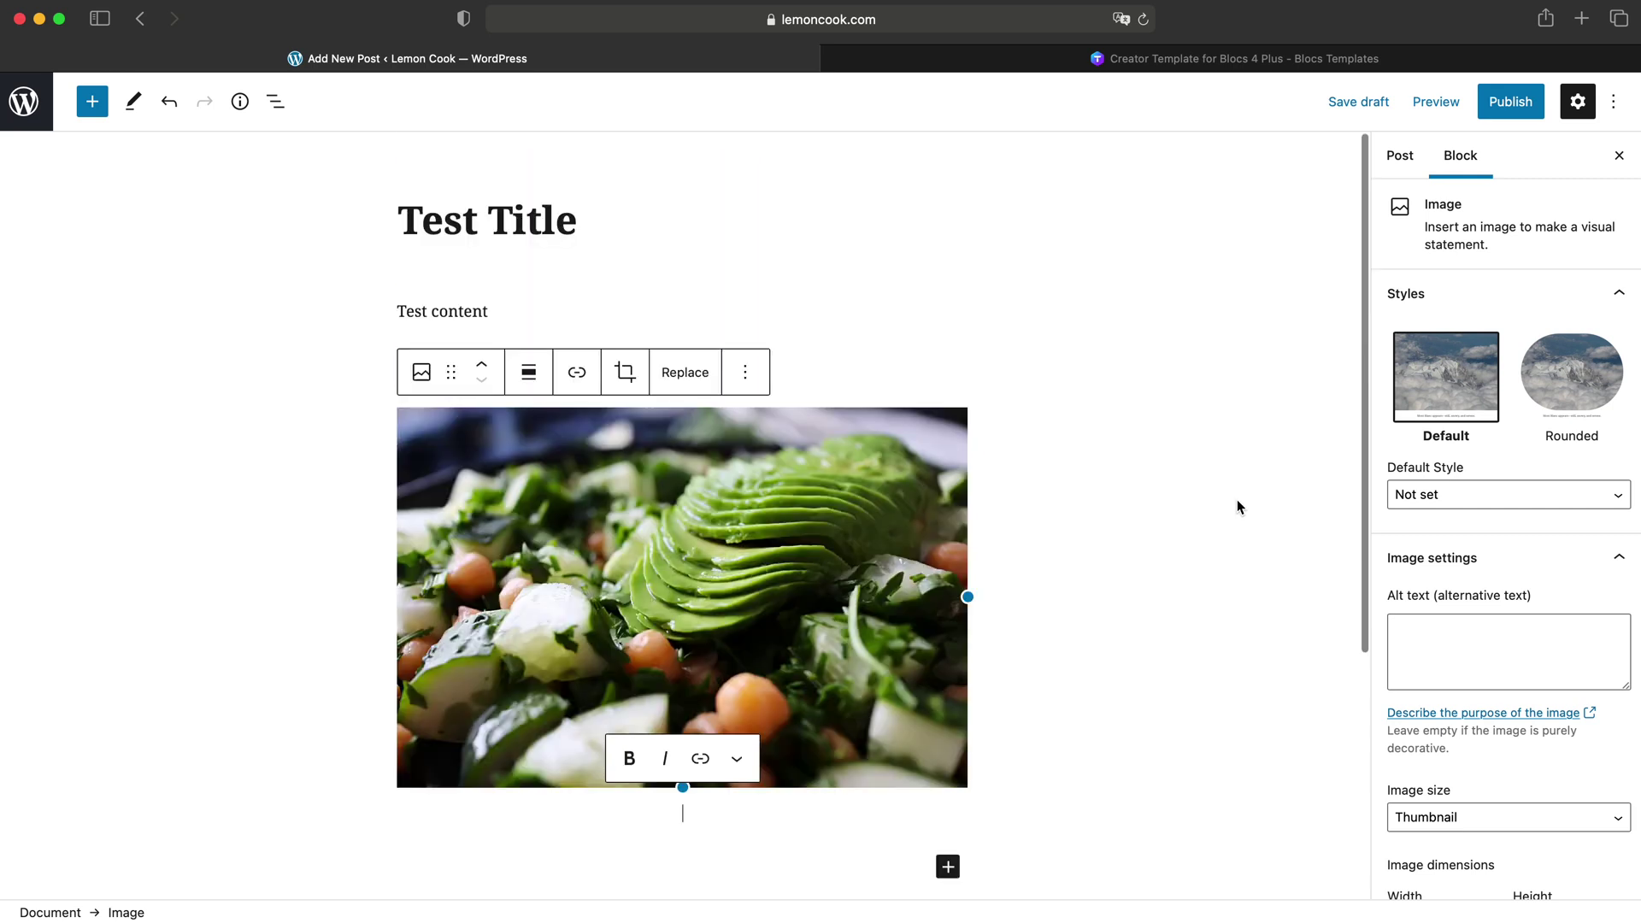
pyautogui.click(1510, 102)
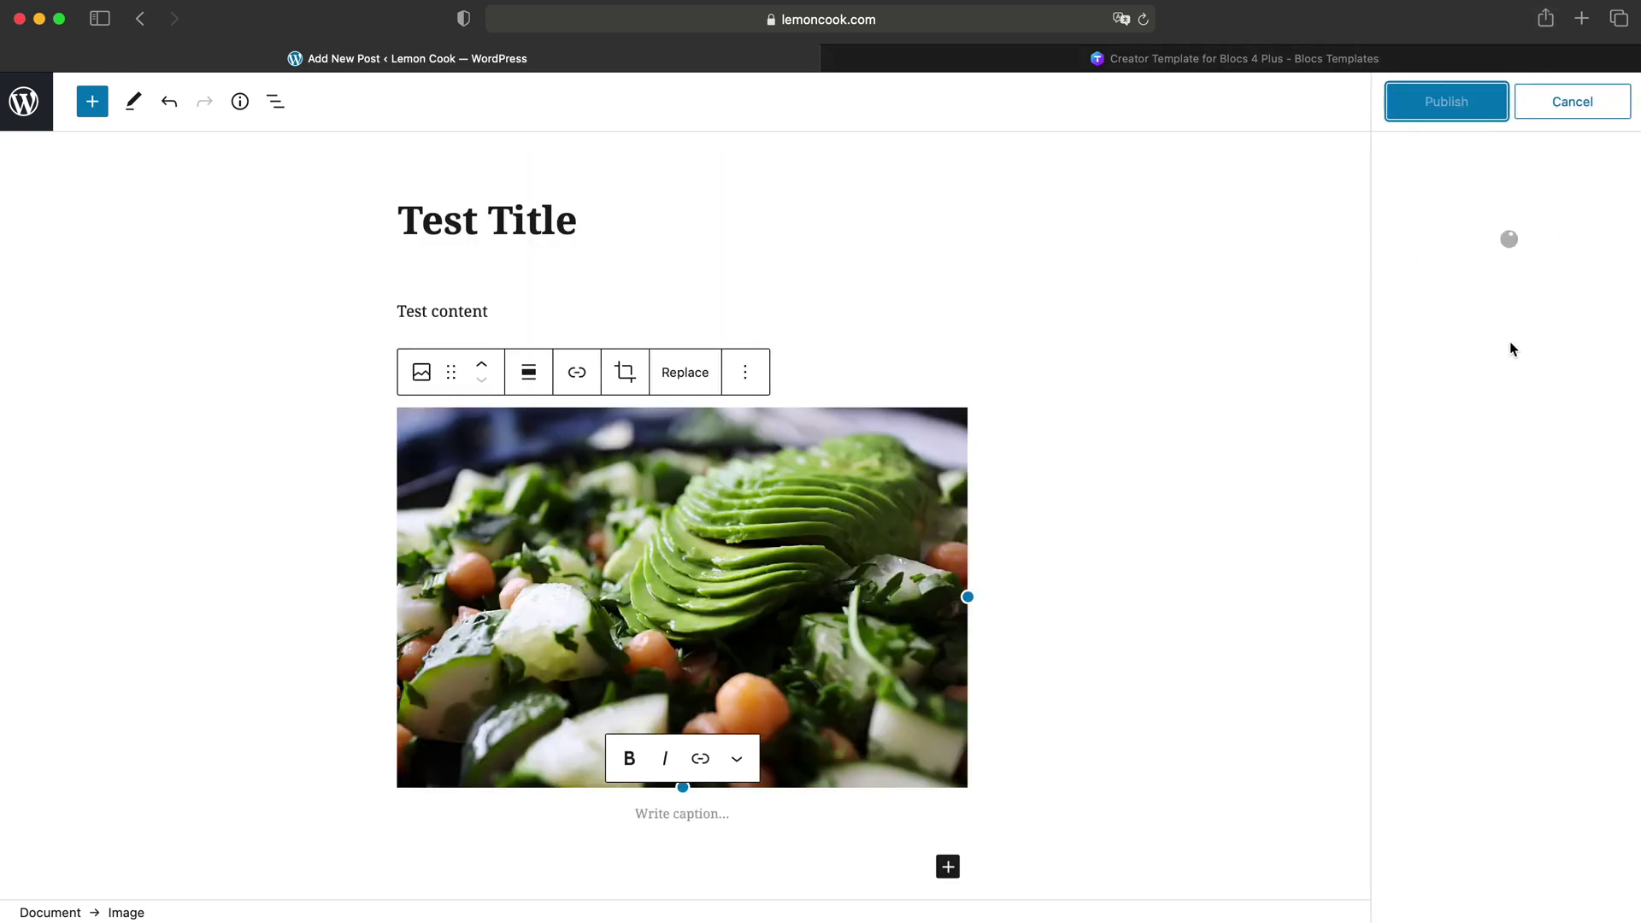
pyautogui.click(1443, 104)
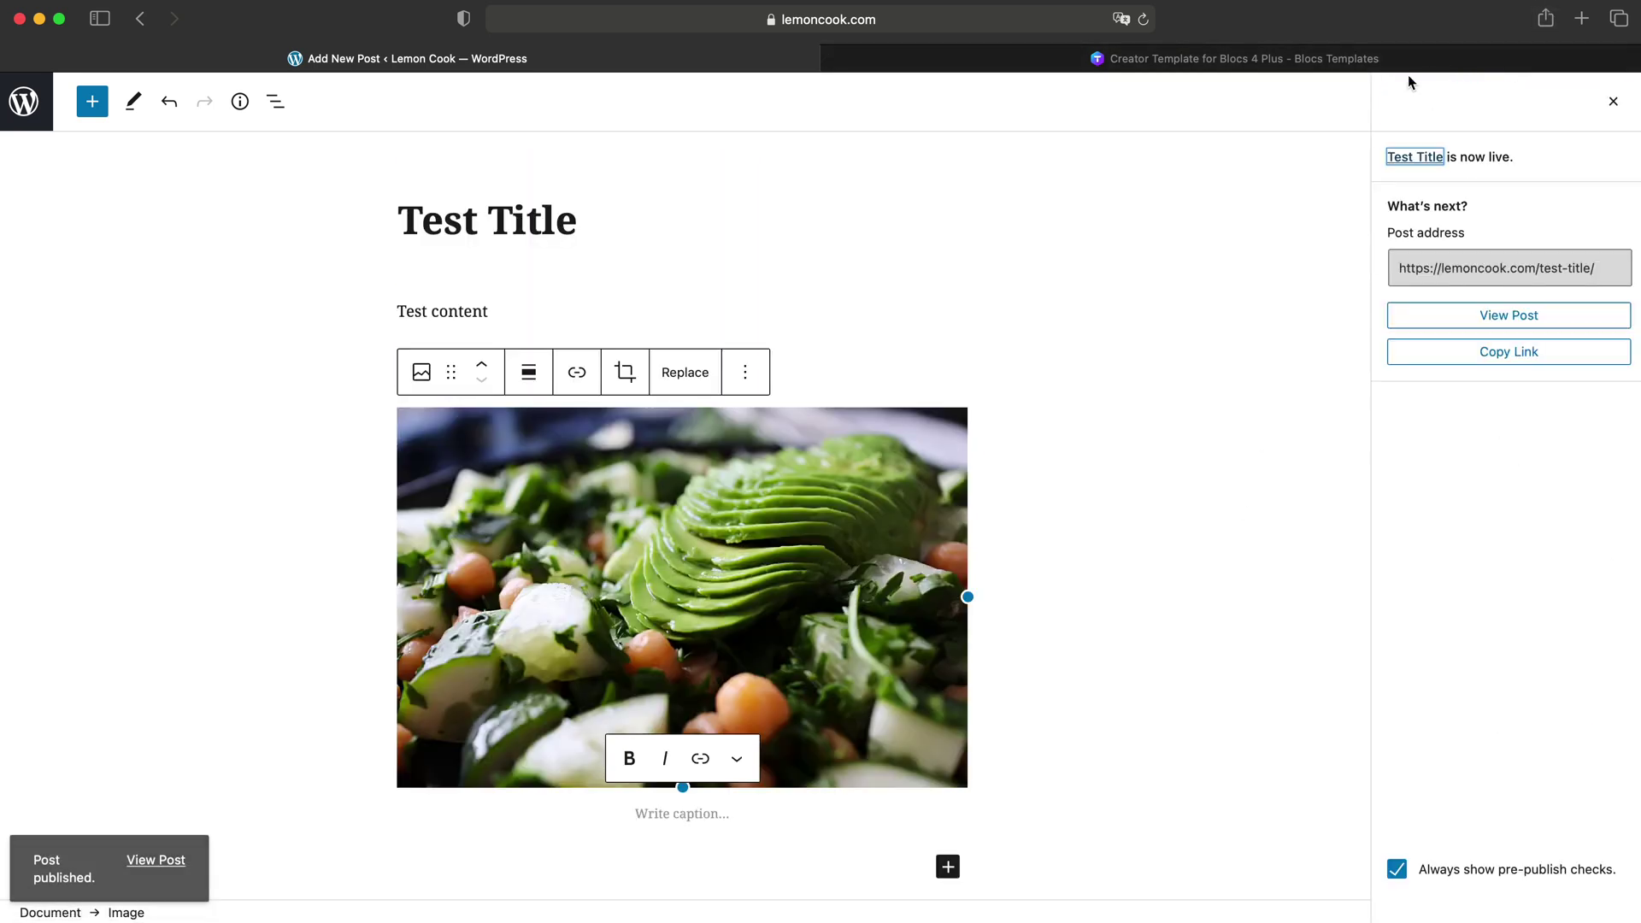
pyautogui.click(1316, 54)
# Step: In a new tab, open the Lemon Cook homepage and the live Test Title post
pyautogui.press('super+t')
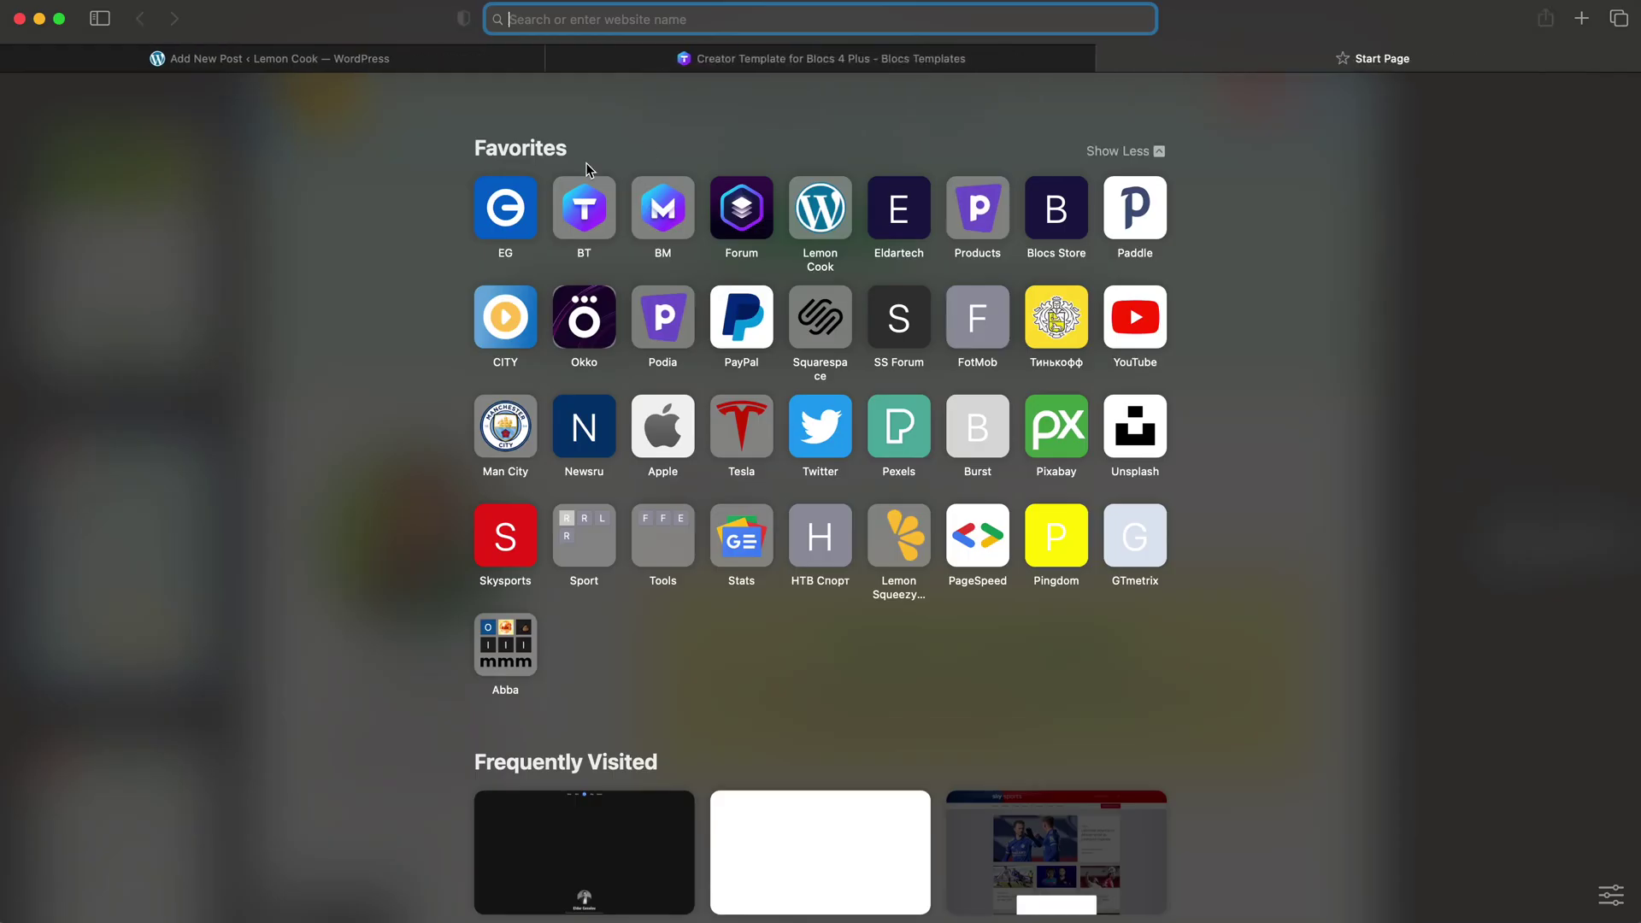
pyautogui.click(820, 208)
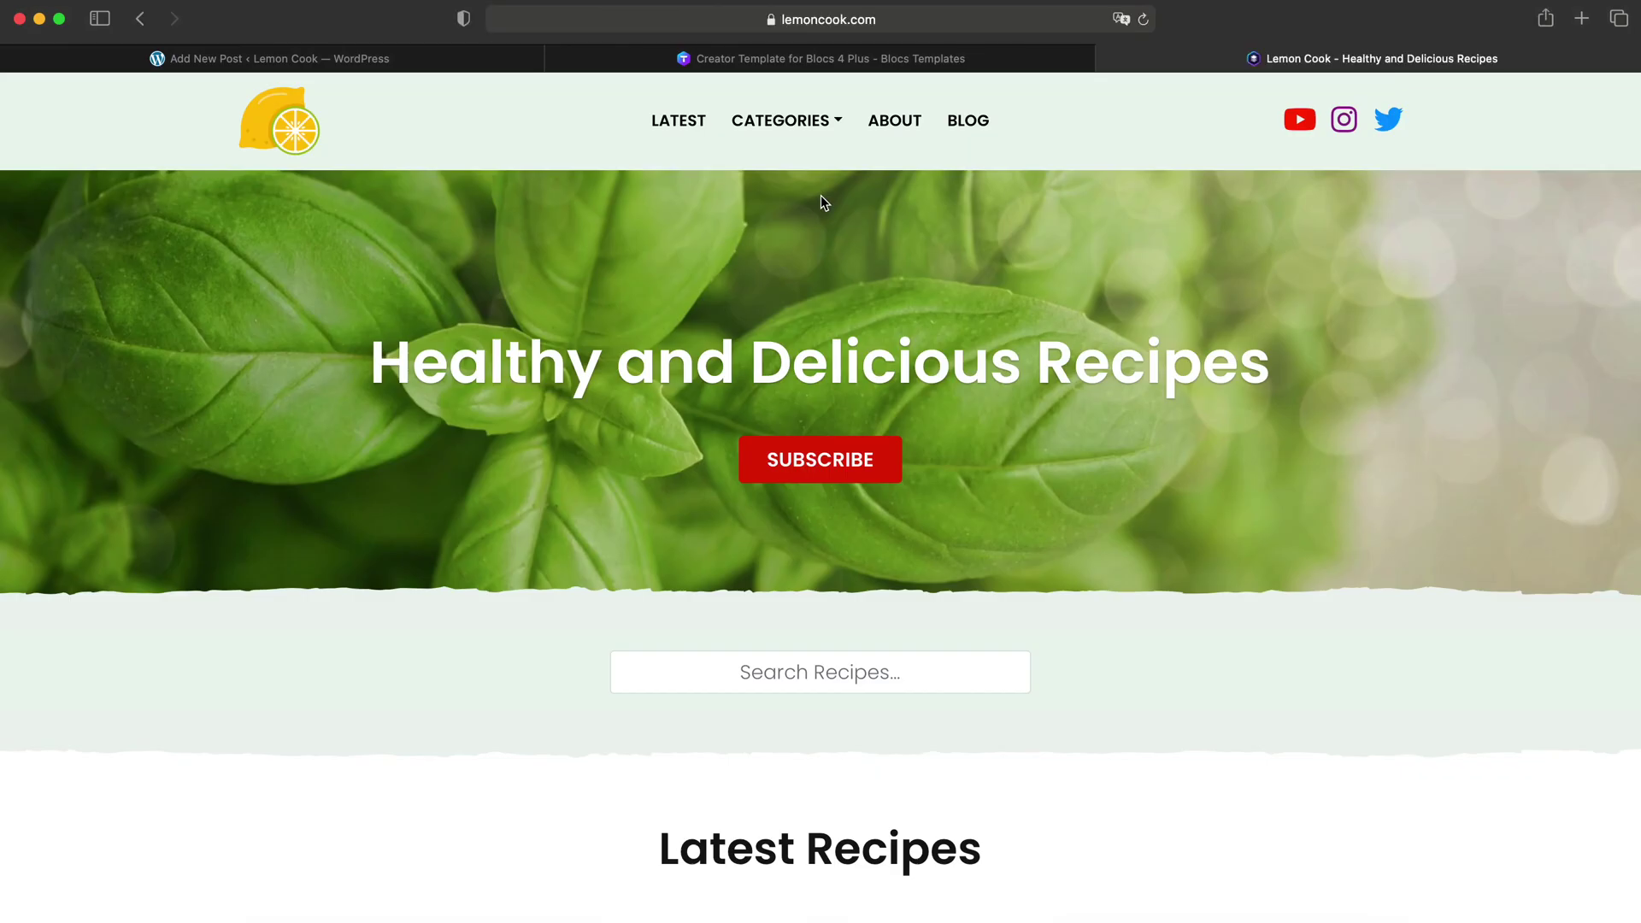
pyautogui.scroll(-7, 823, 203)
pyautogui.scroll(-2, 876, 241)
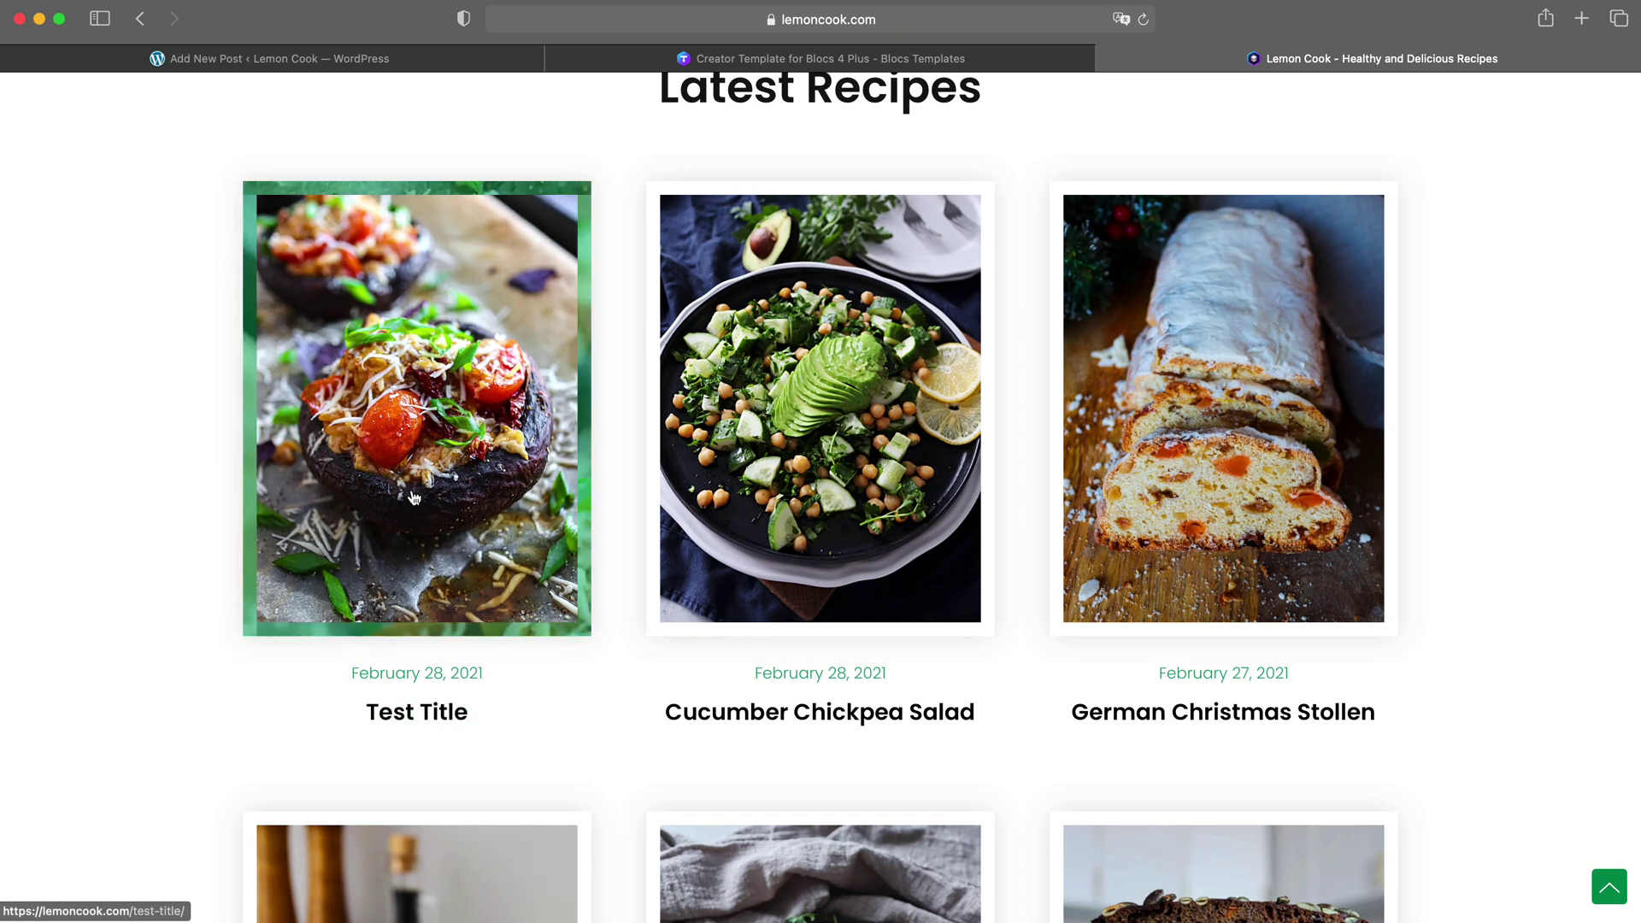
pyautogui.scroll(1, 413, 496)
pyautogui.click(419, 478)
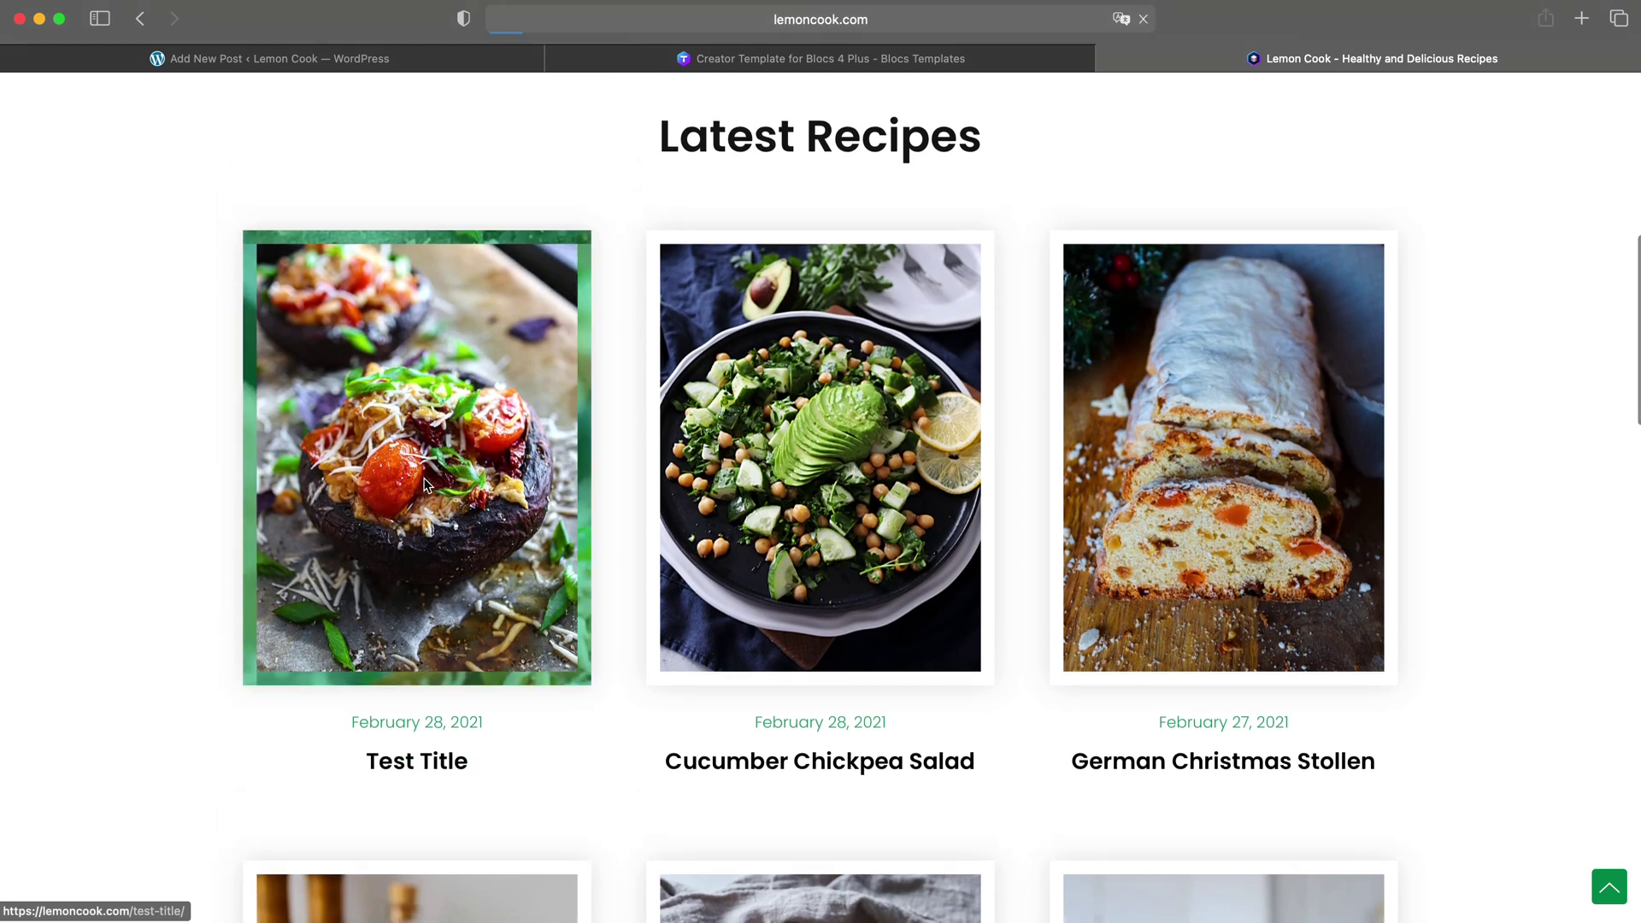
# Step: Compare the live post's Test content with the WordPress editor
pyautogui.scroll(-1, 851, 513)
pyautogui.moveTo(633, 447); pyautogui.dragTo(751, 447)
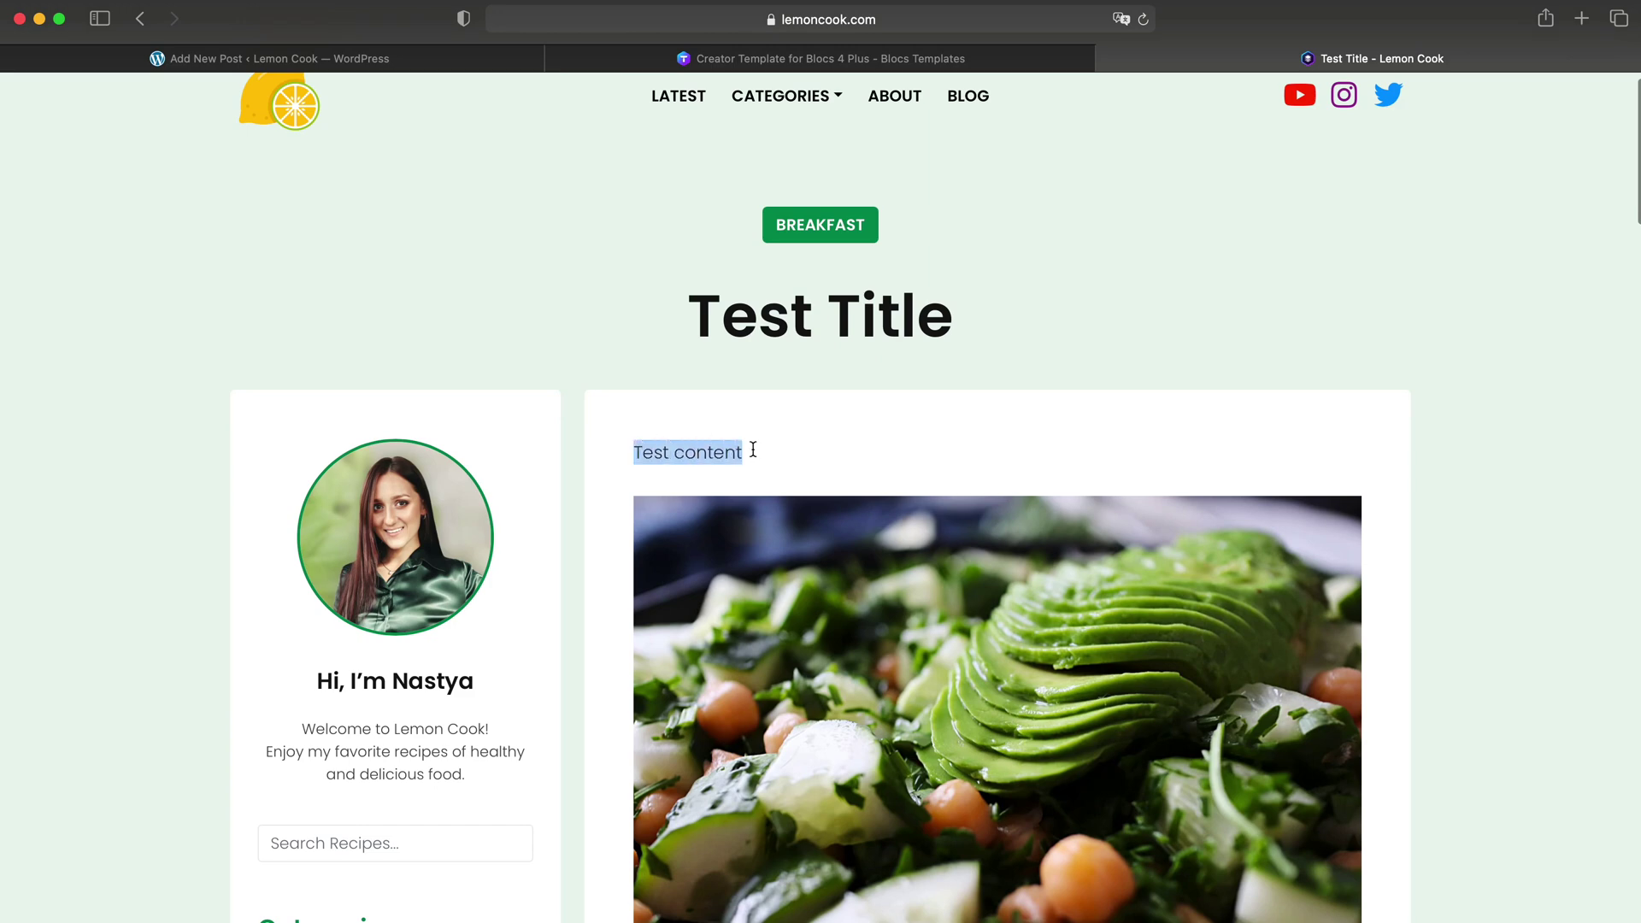
pyautogui.click(758, 386)
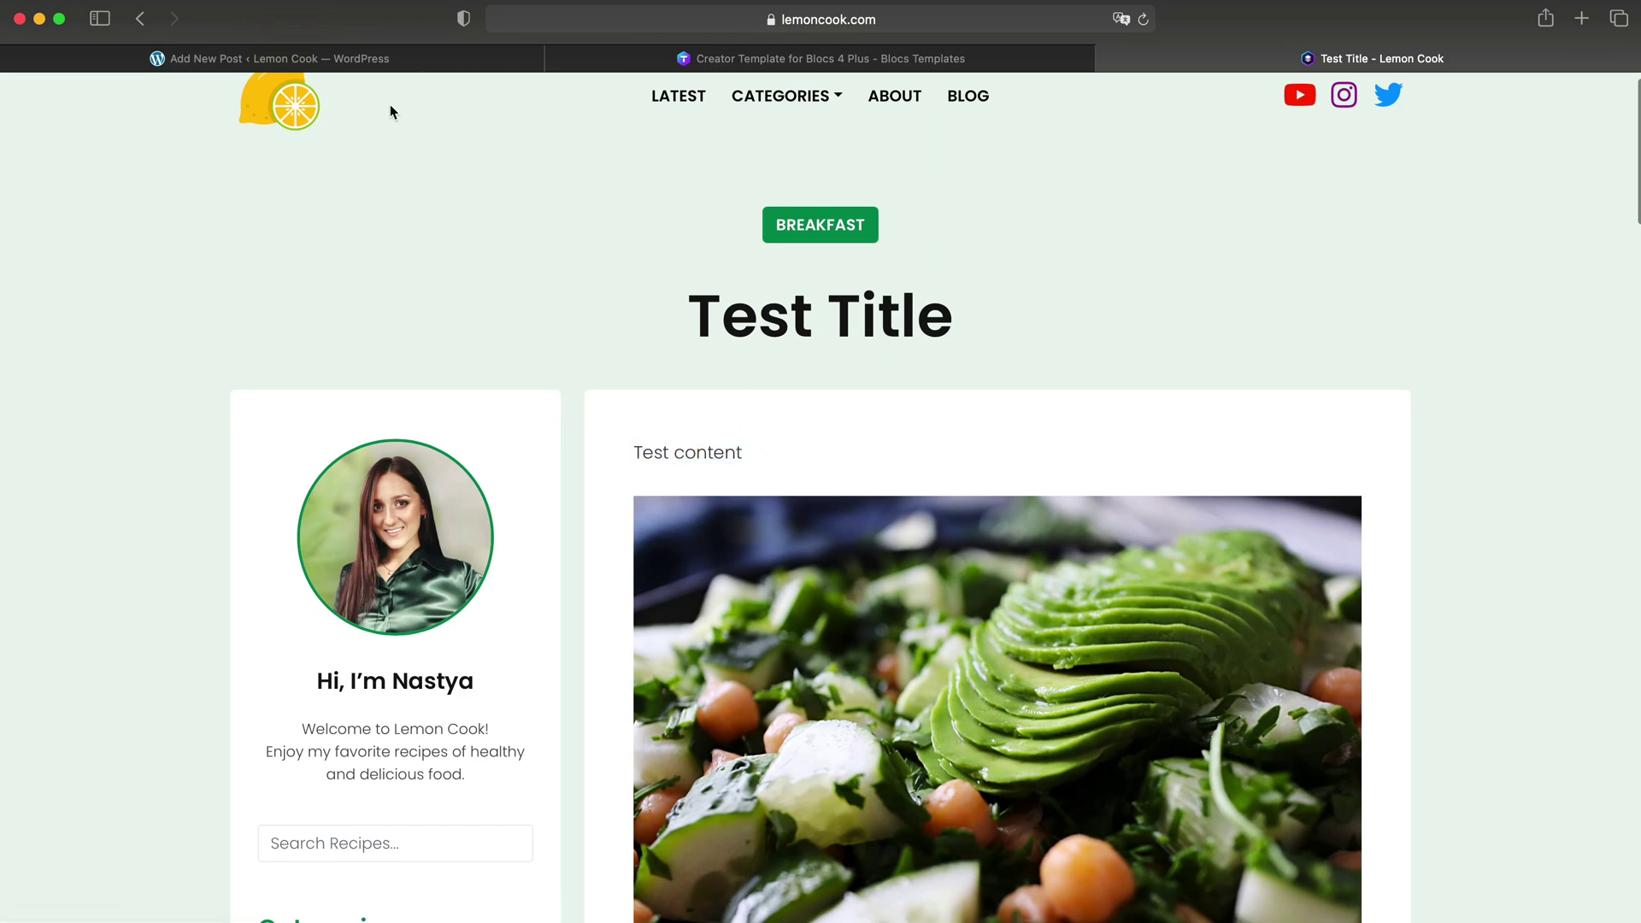
pyautogui.click(393, 58)
pyautogui.click(1465, 58)
# Step: Post the comment 'Test Comment' on the live Test Title post
pyautogui.scroll(-2, 1228, 337)
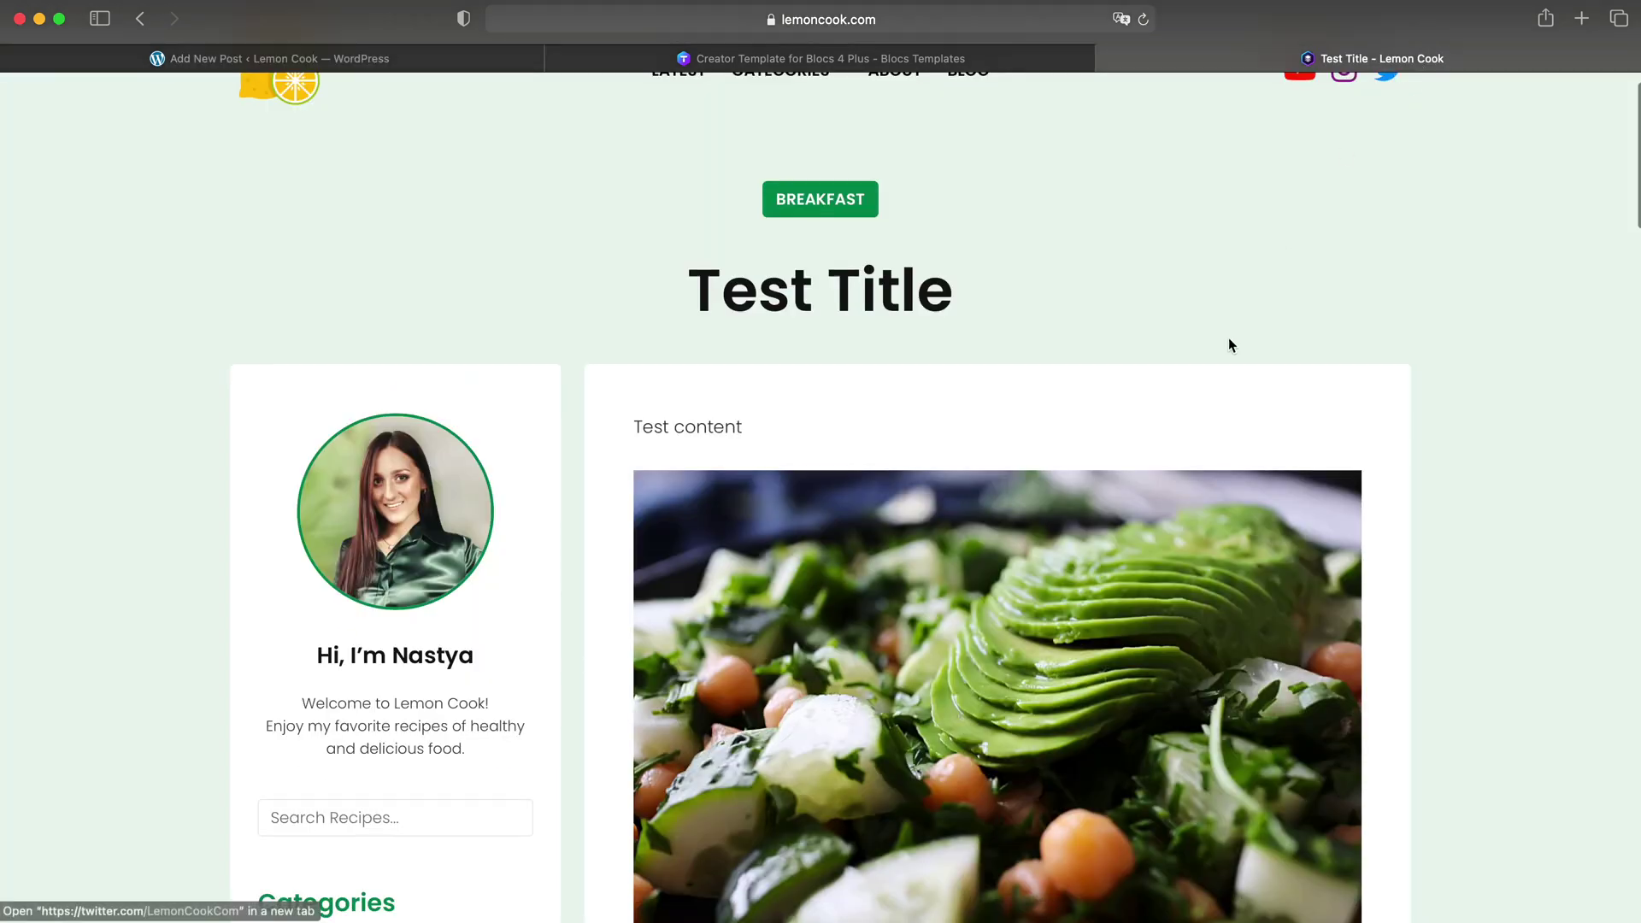
pyautogui.scroll(-10, 1229, 342)
pyautogui.scroll(5, 1139, 300)
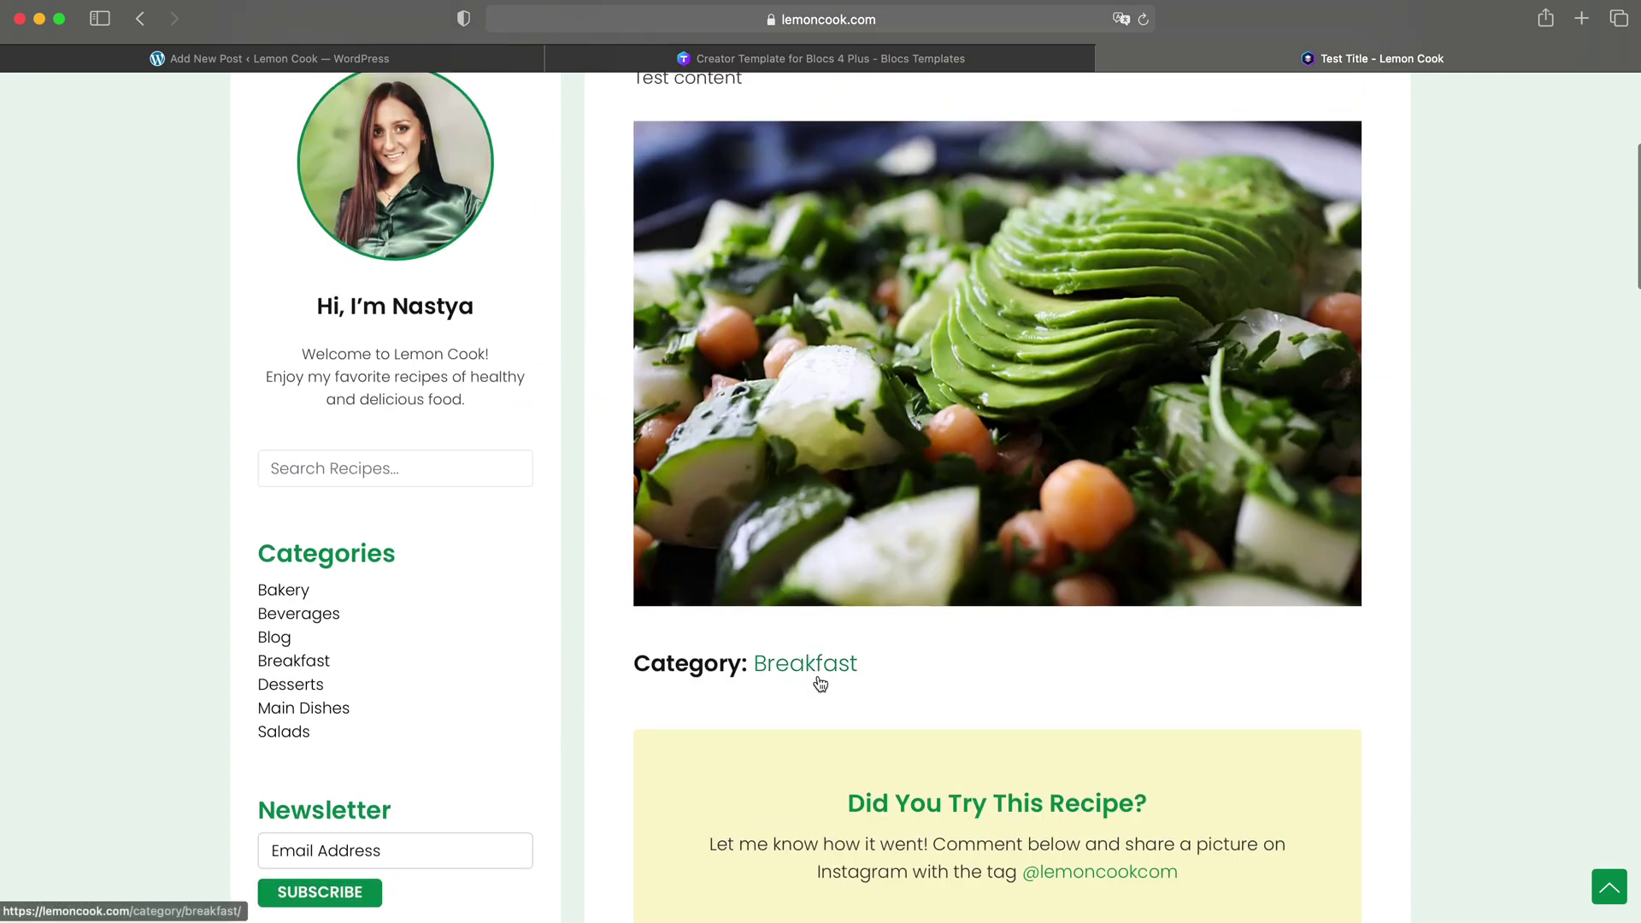
pyautogui.scroll(5, 829, 658)
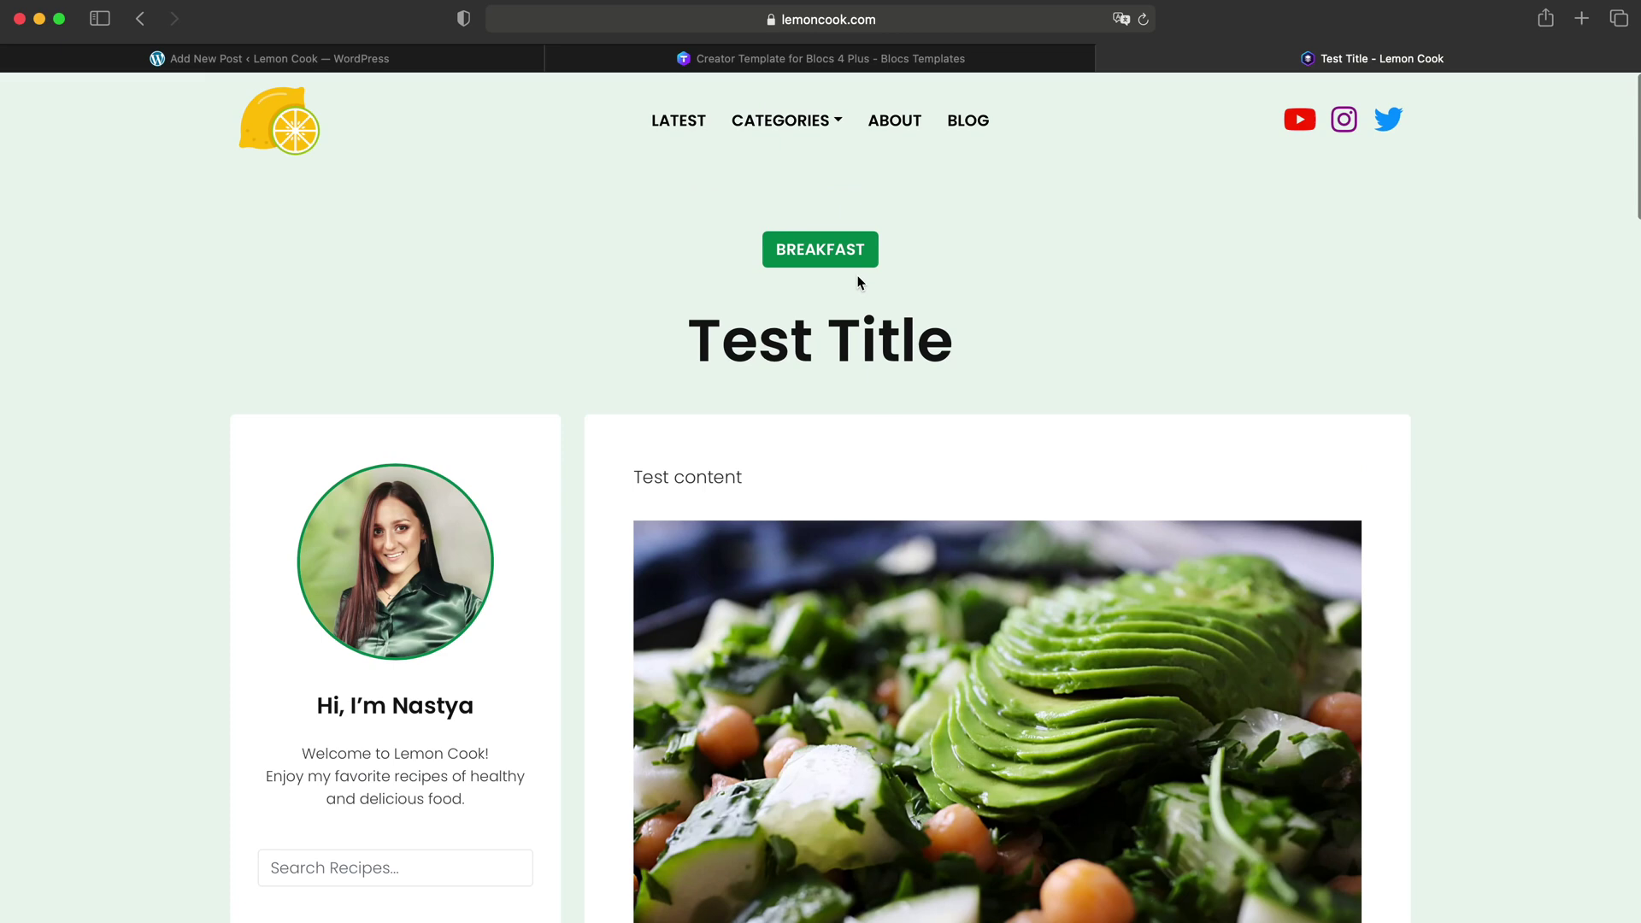
pyautogui.scroll(-10, 838, 299)
pyautogui.scroll(5, 835, 465)
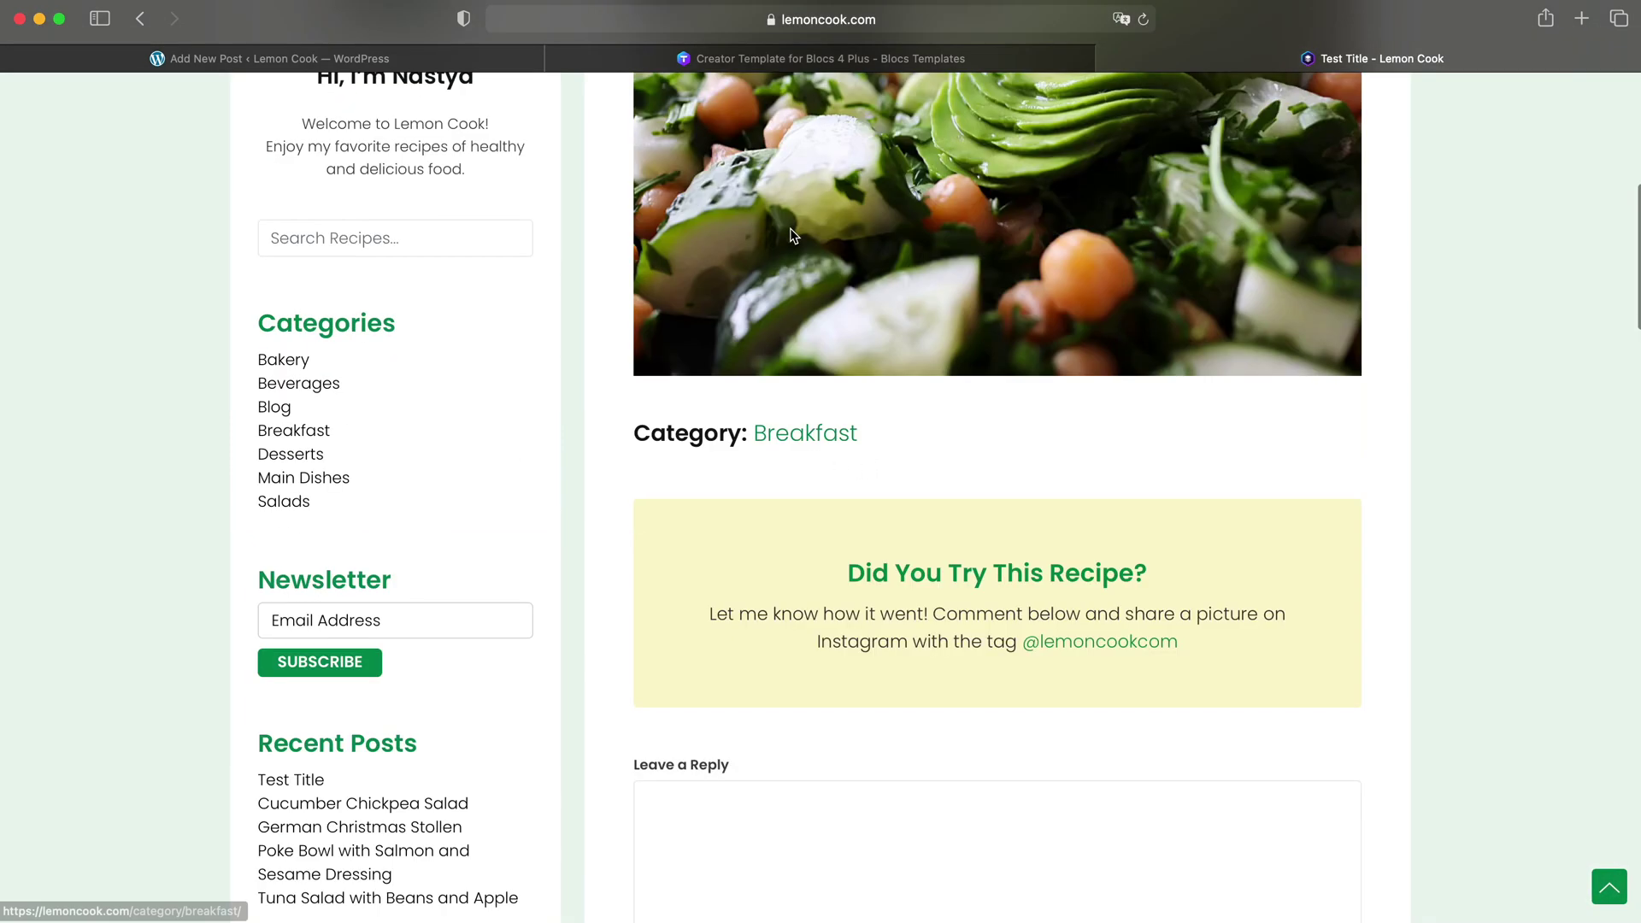
pyautogui.scroll(-2, 885, 554)
pyautogui.scroll(-3, 885, 554)
pyautogui.click(868, 557)
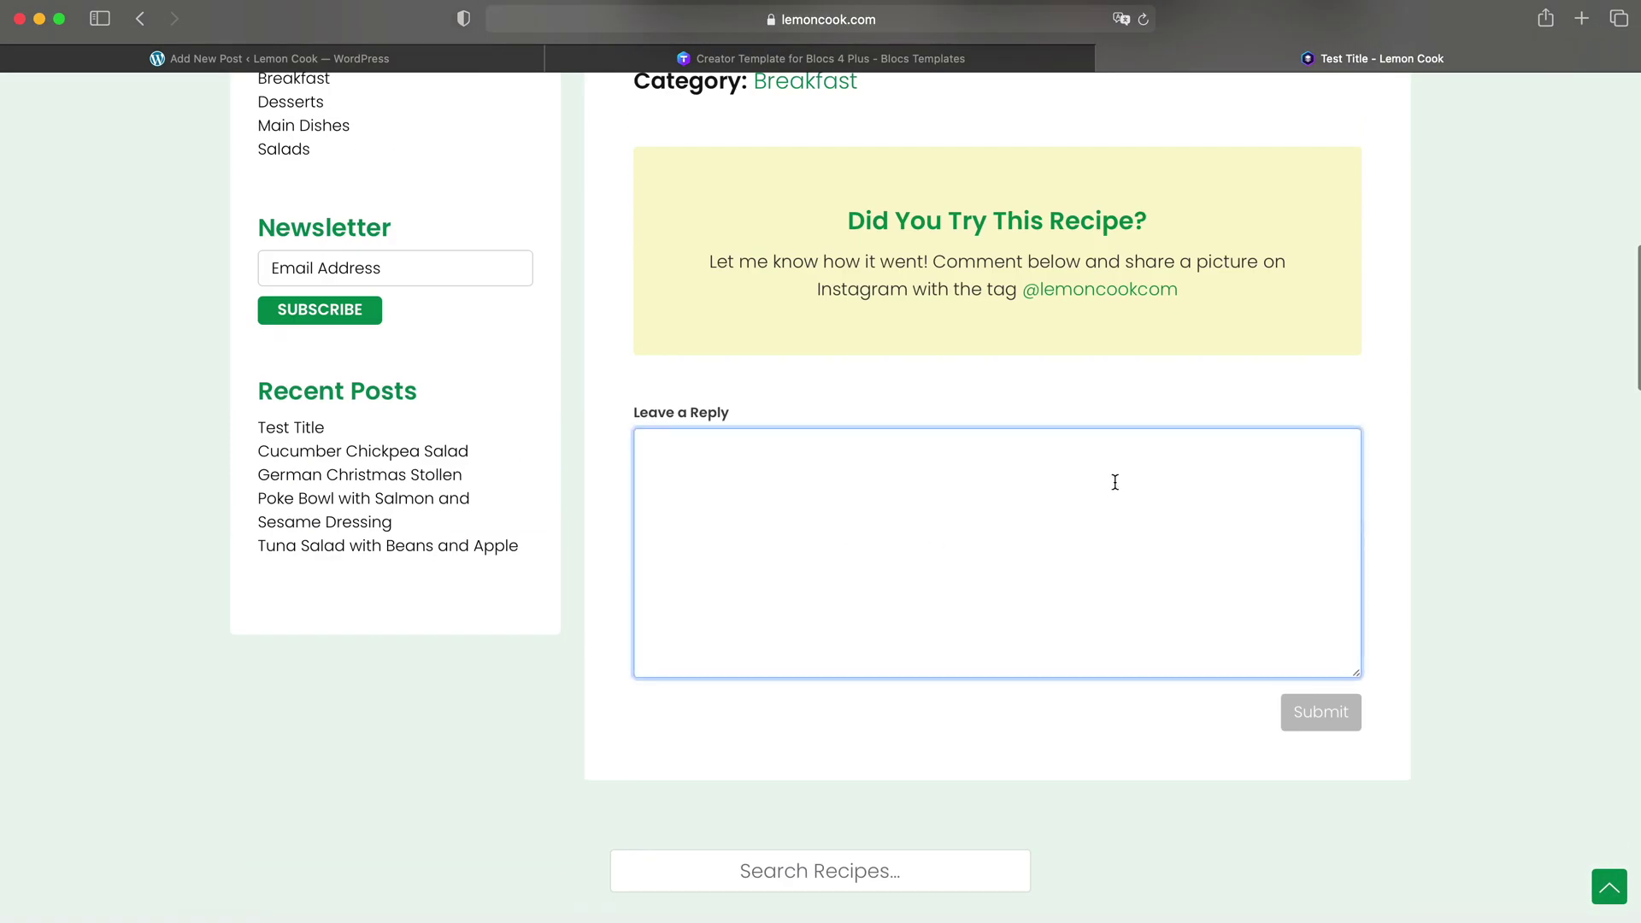
pyautogui.write('Test Comment')
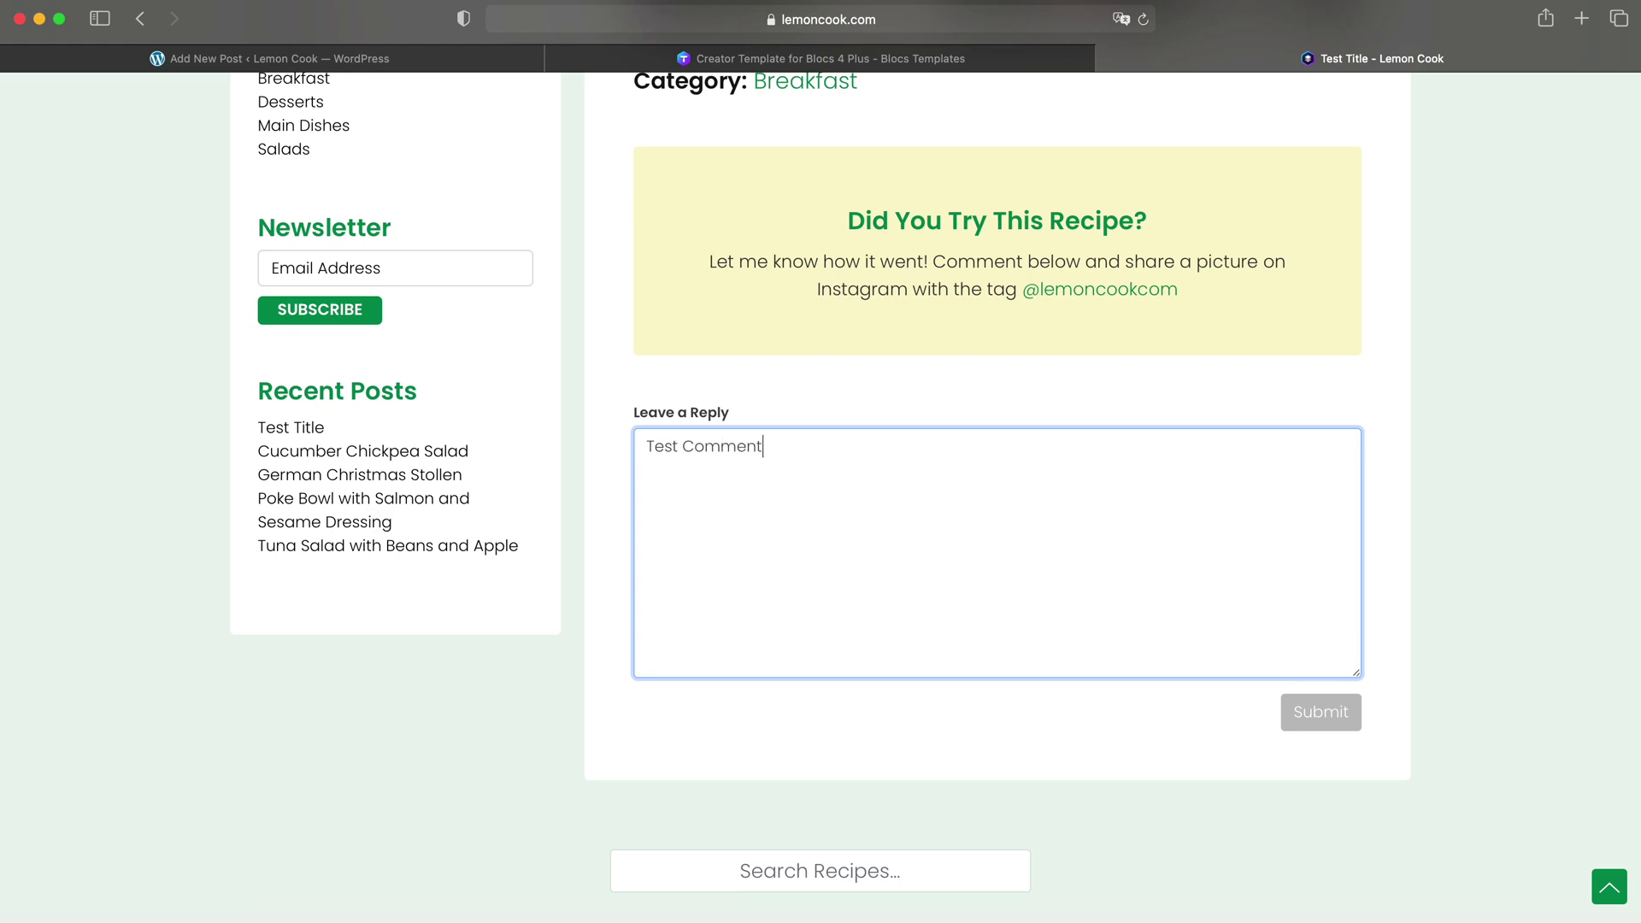
pyautogui.click(1327, 718)
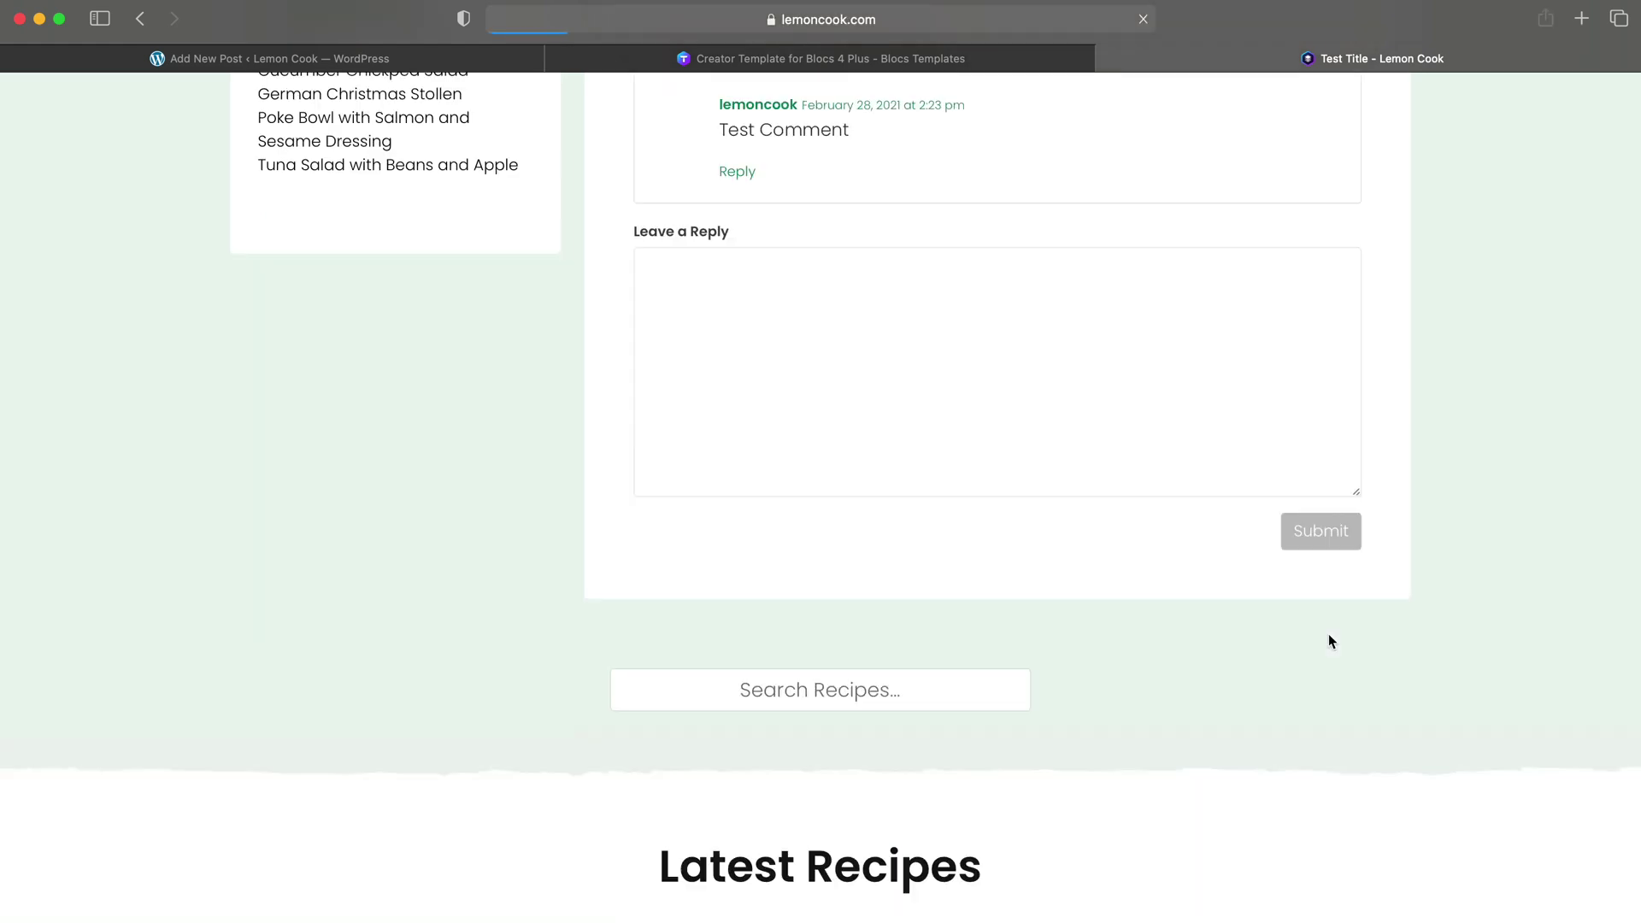
# Step: Show the Breakfast category page from the Categories list
pyautogui.scroll(5, 854, 542)
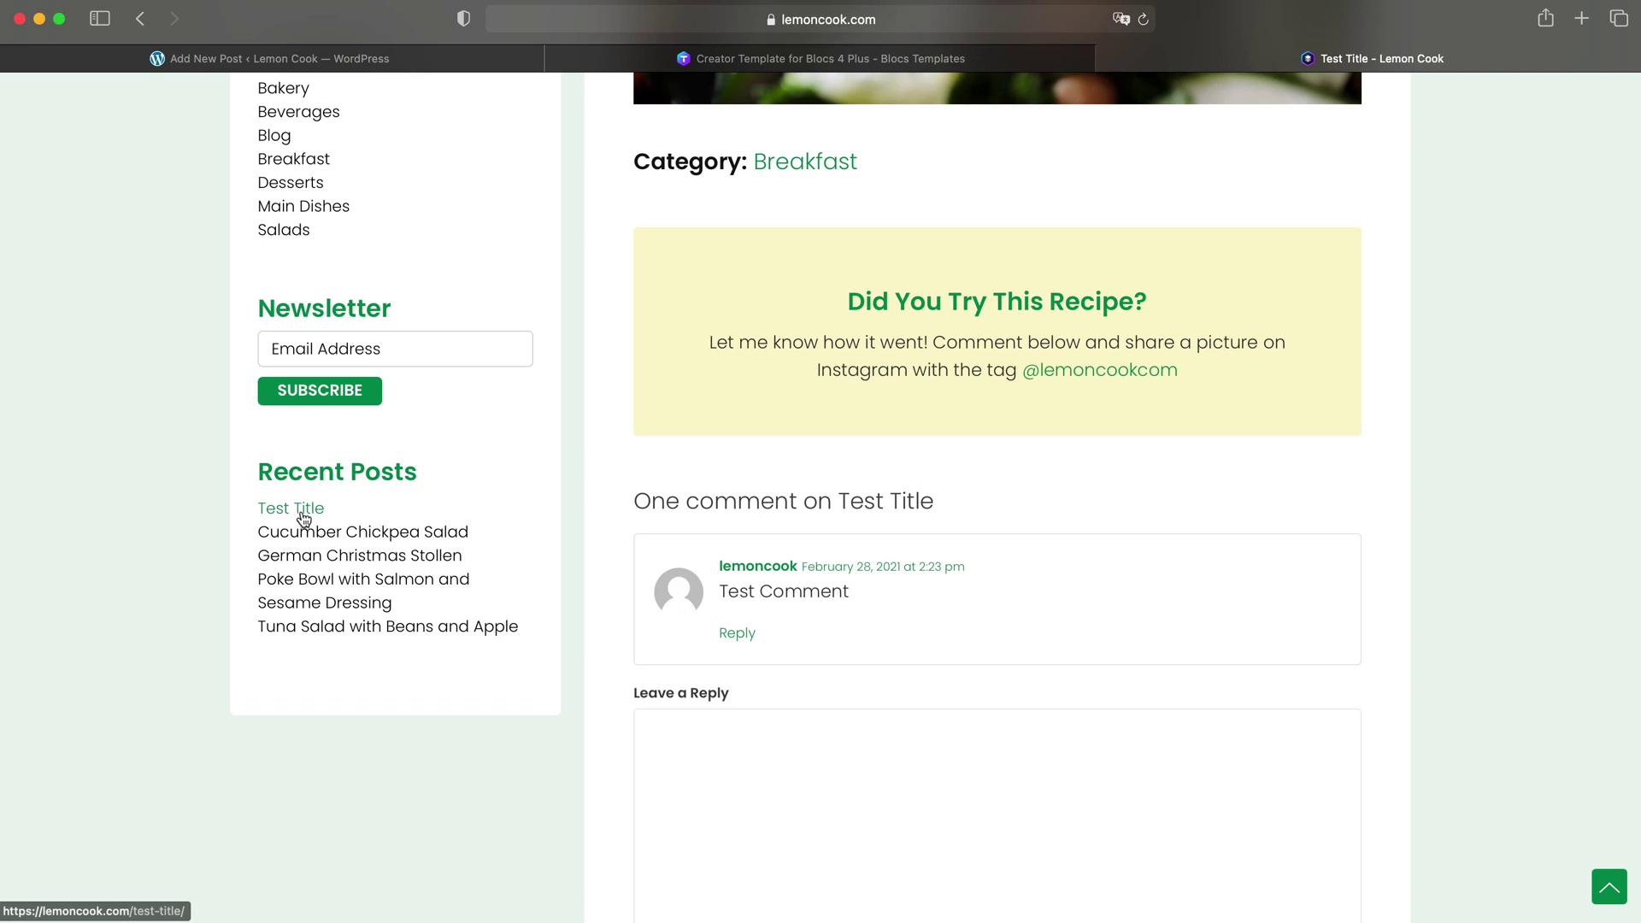
pyautogui.scroll(2, 334, 475)
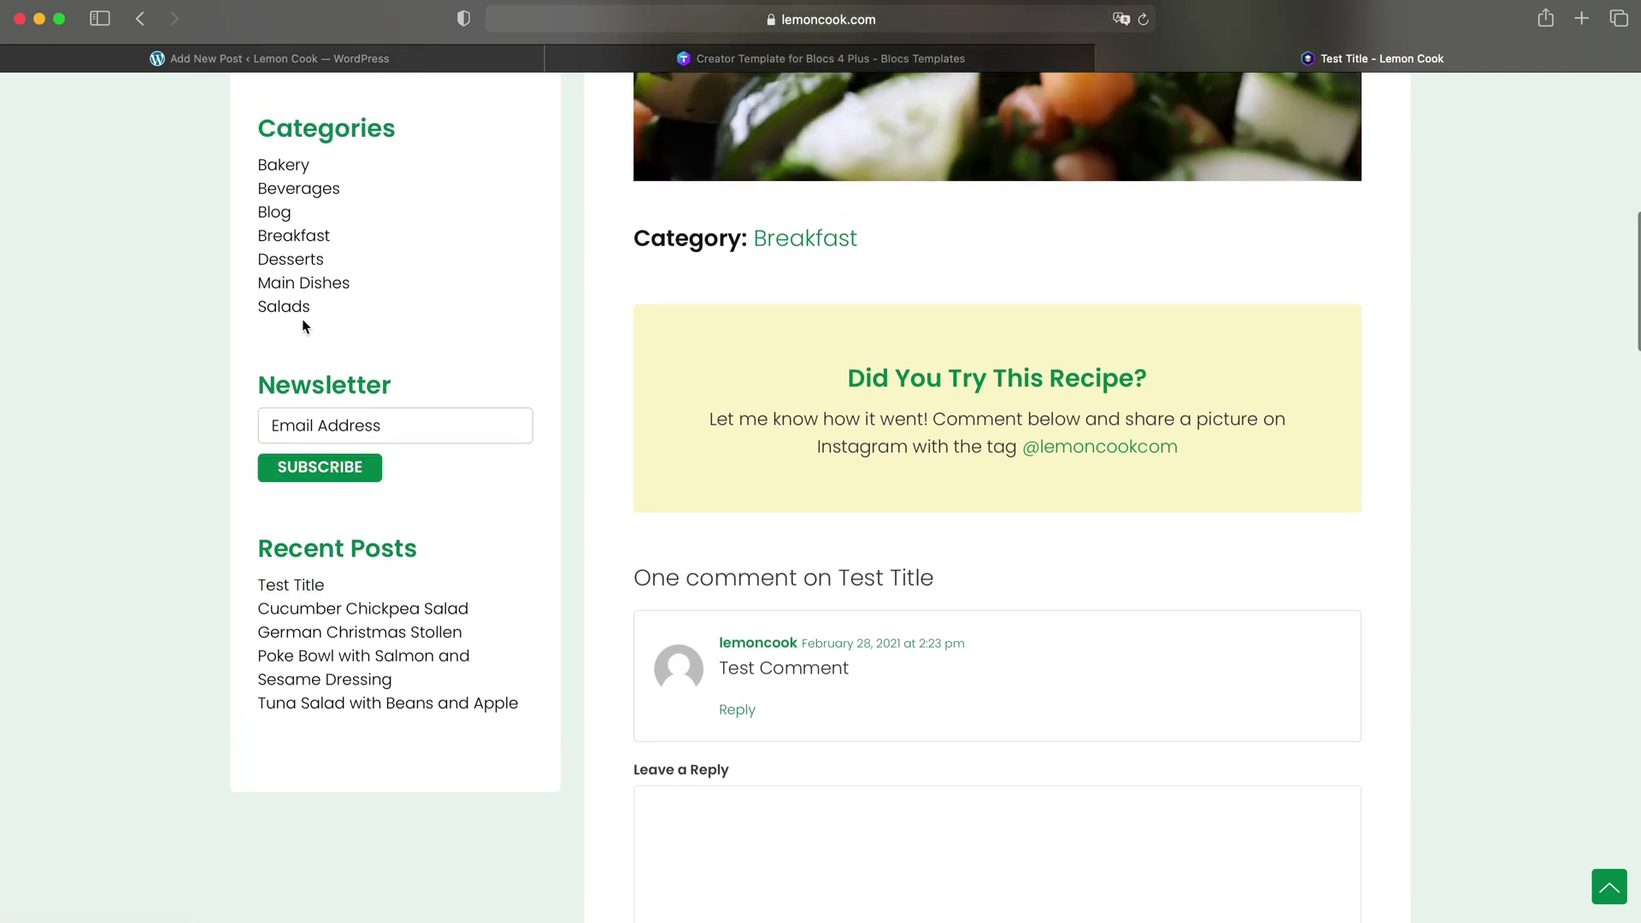
pyautogui.click(295, 236)
pyautogui.scroll(-5, 1051, 400)
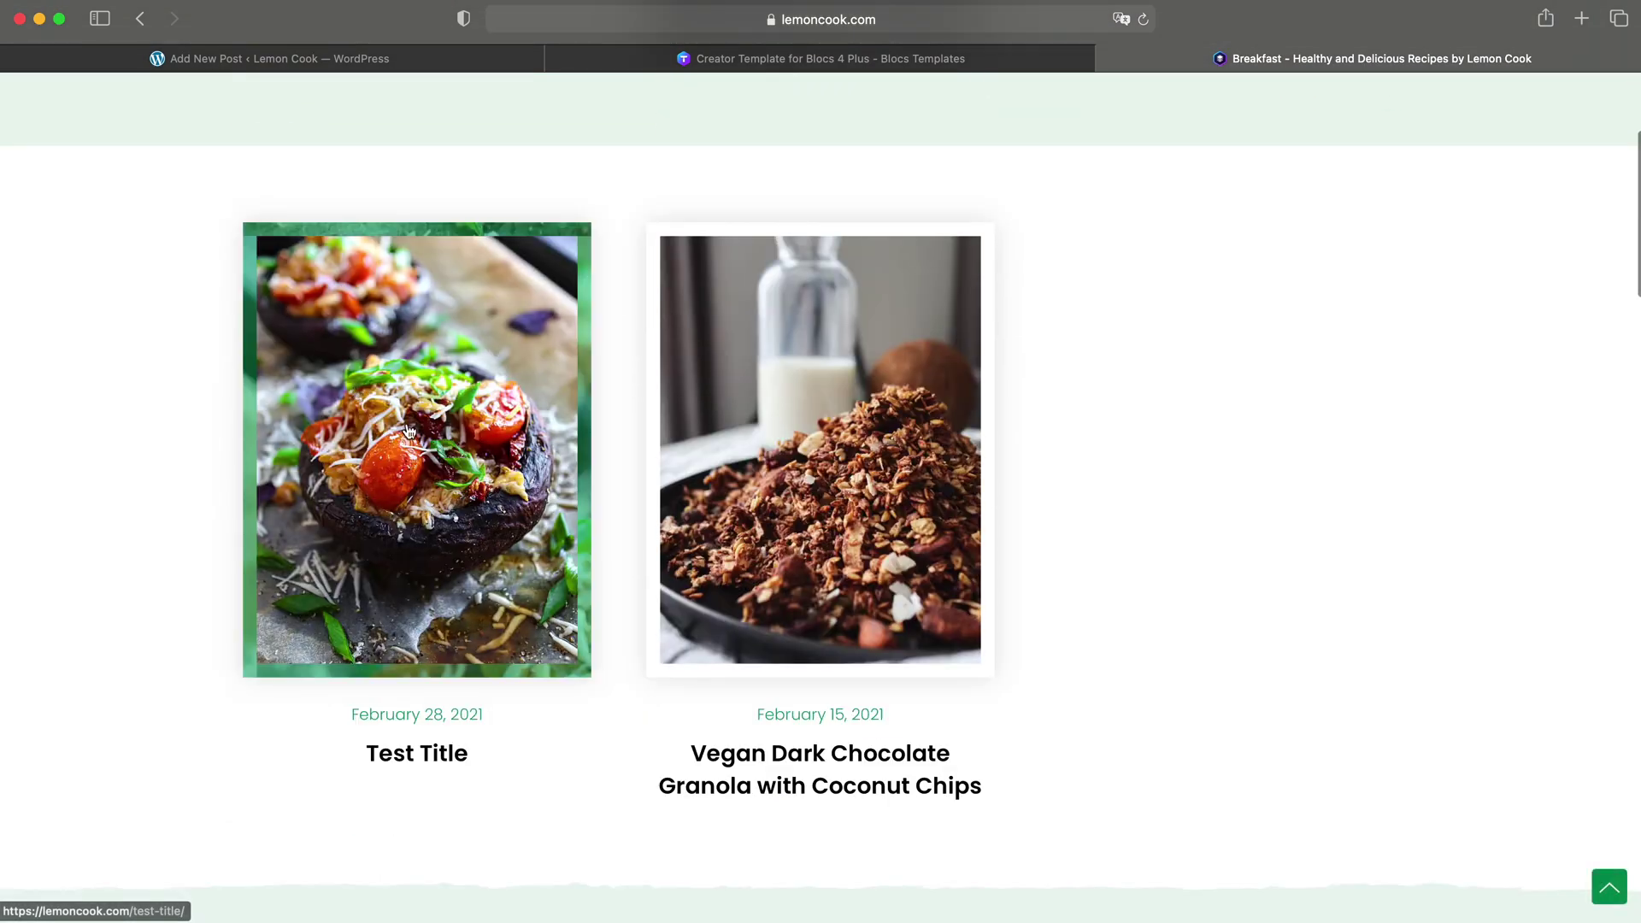
pyautogui.scroll(5, 410, 436)
# Step: Move the Test Title post to the trash from the WordPress All Posts list
pyautogui.click(367, 59)
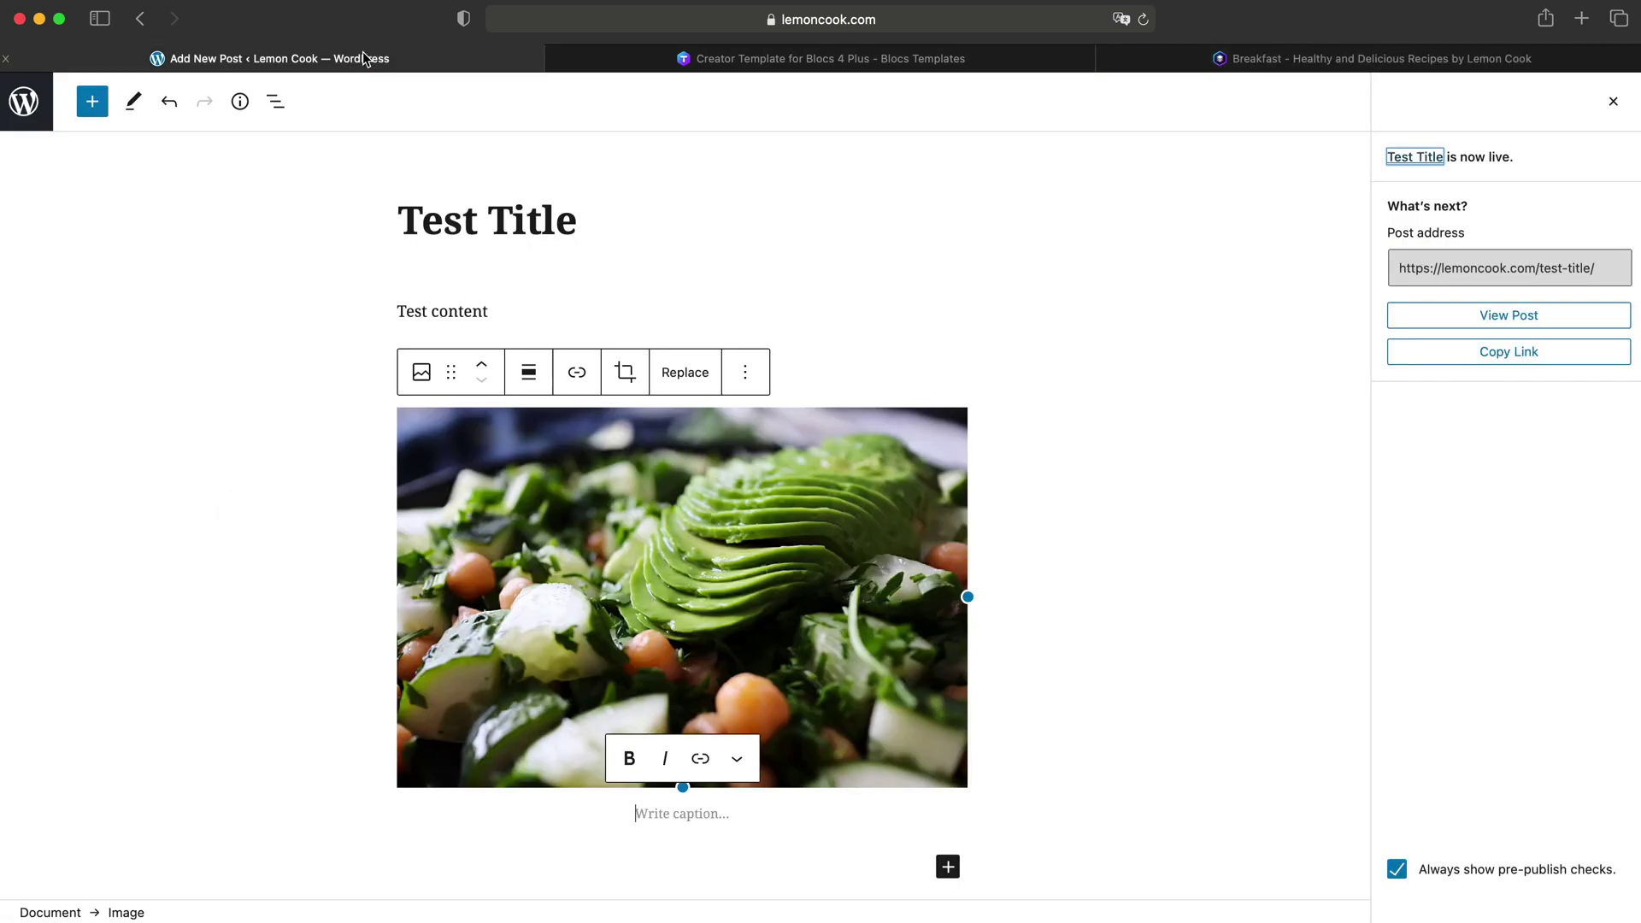
pyautogui.click(26, 101)
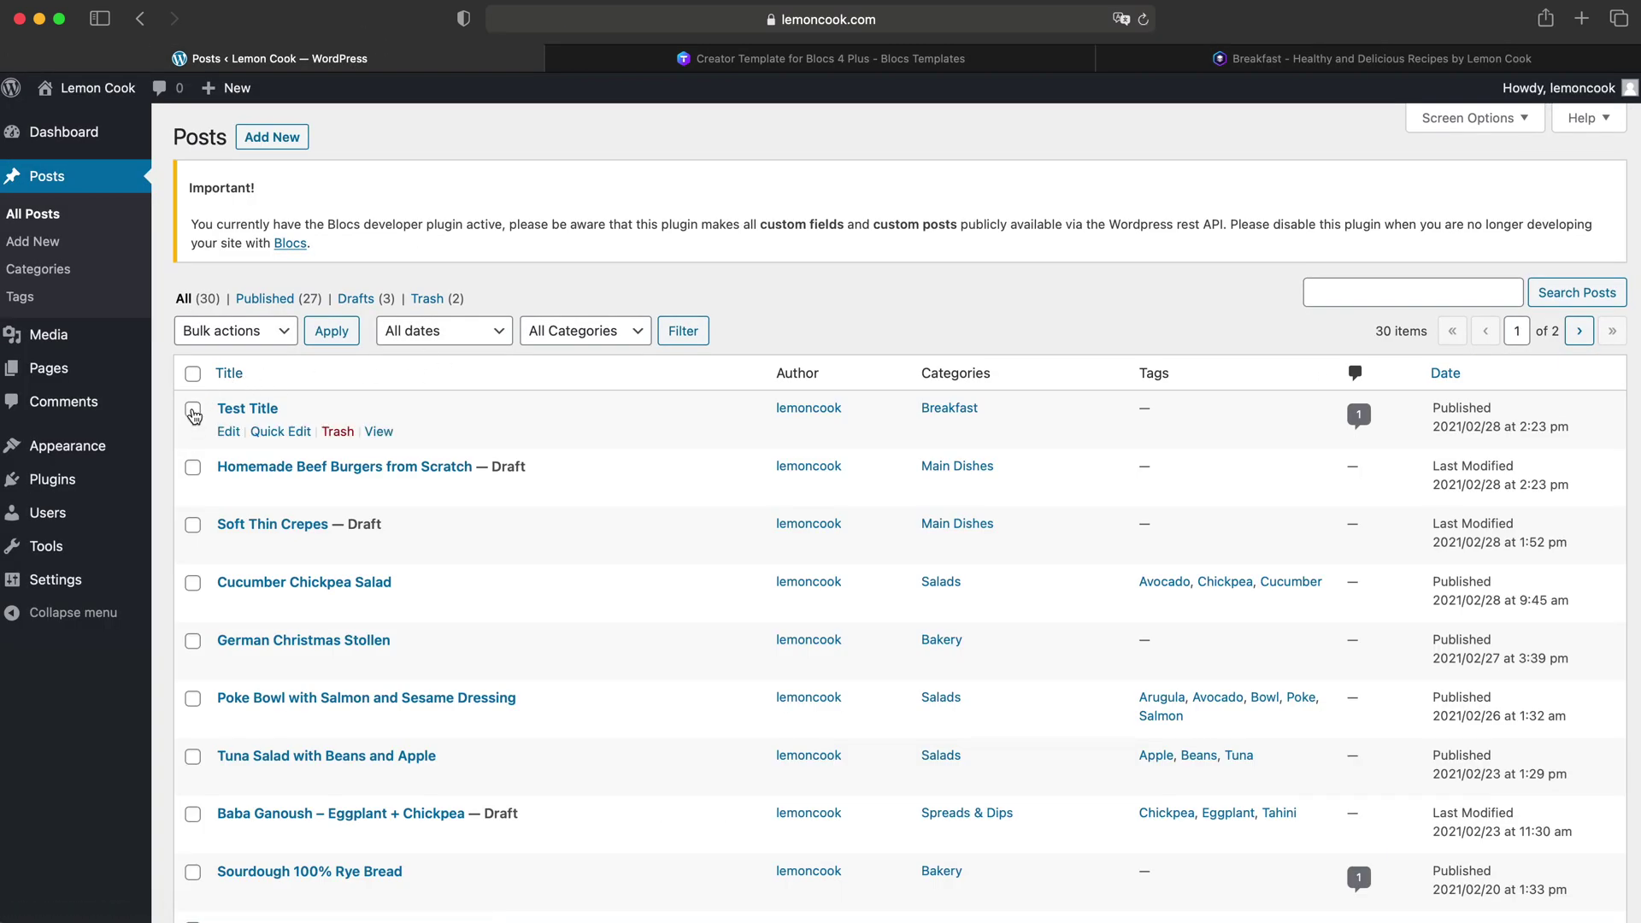
pyautogui.click(337, 431)
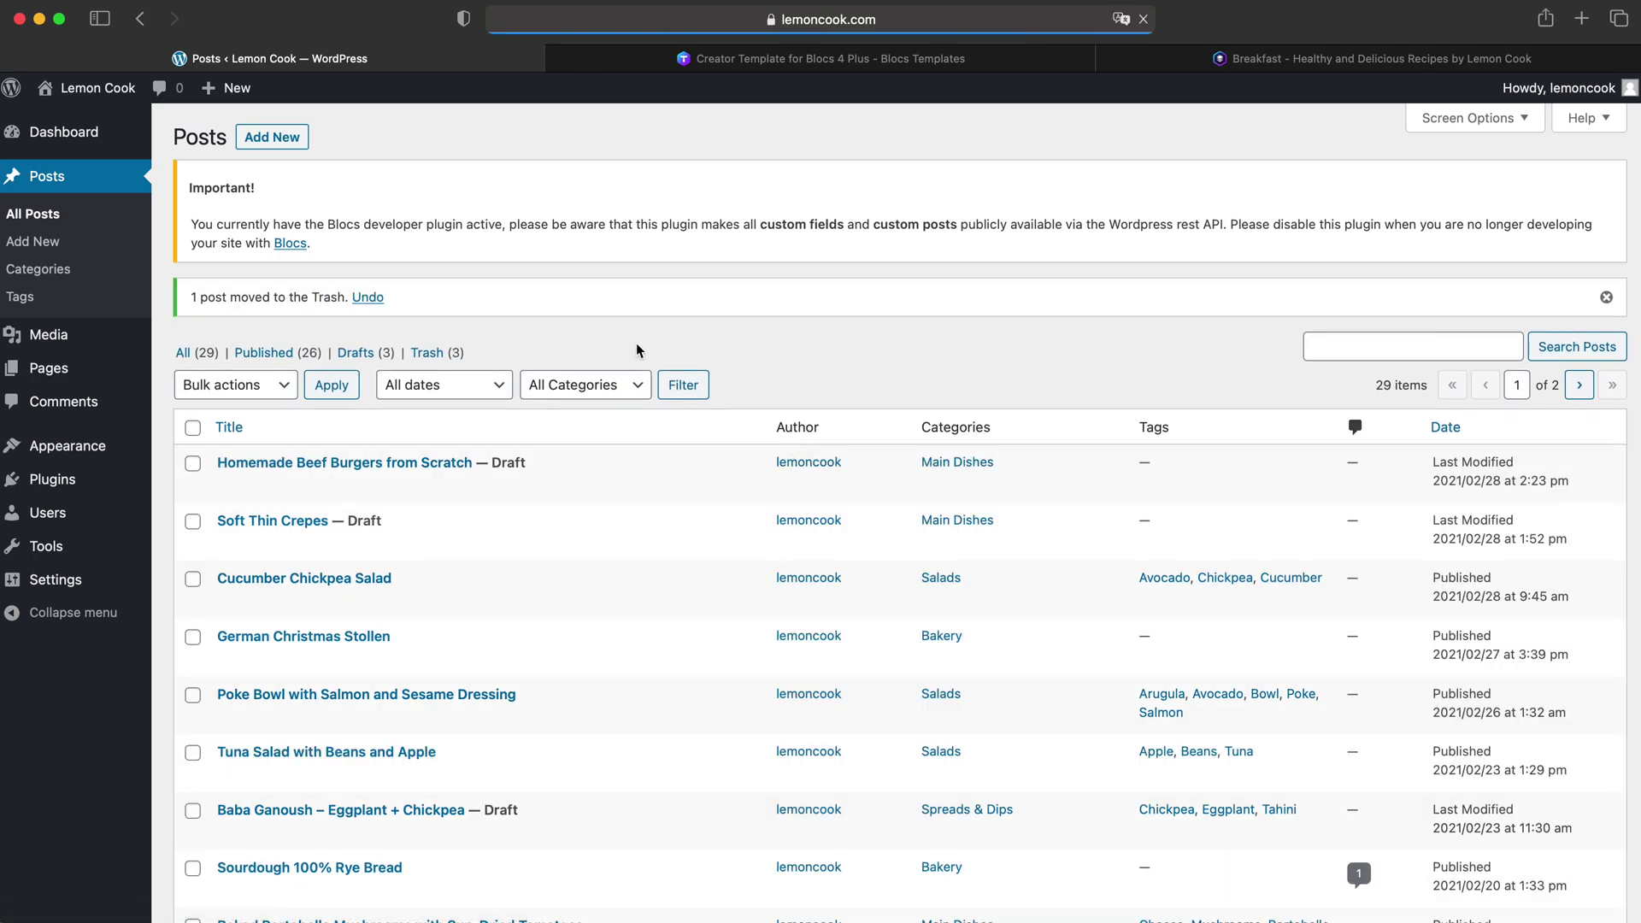
# Step: Reload the Breakfast category page to confirm the post is gone, then return to the Lemon Cook homepage
pyautogui.click(833, 58)
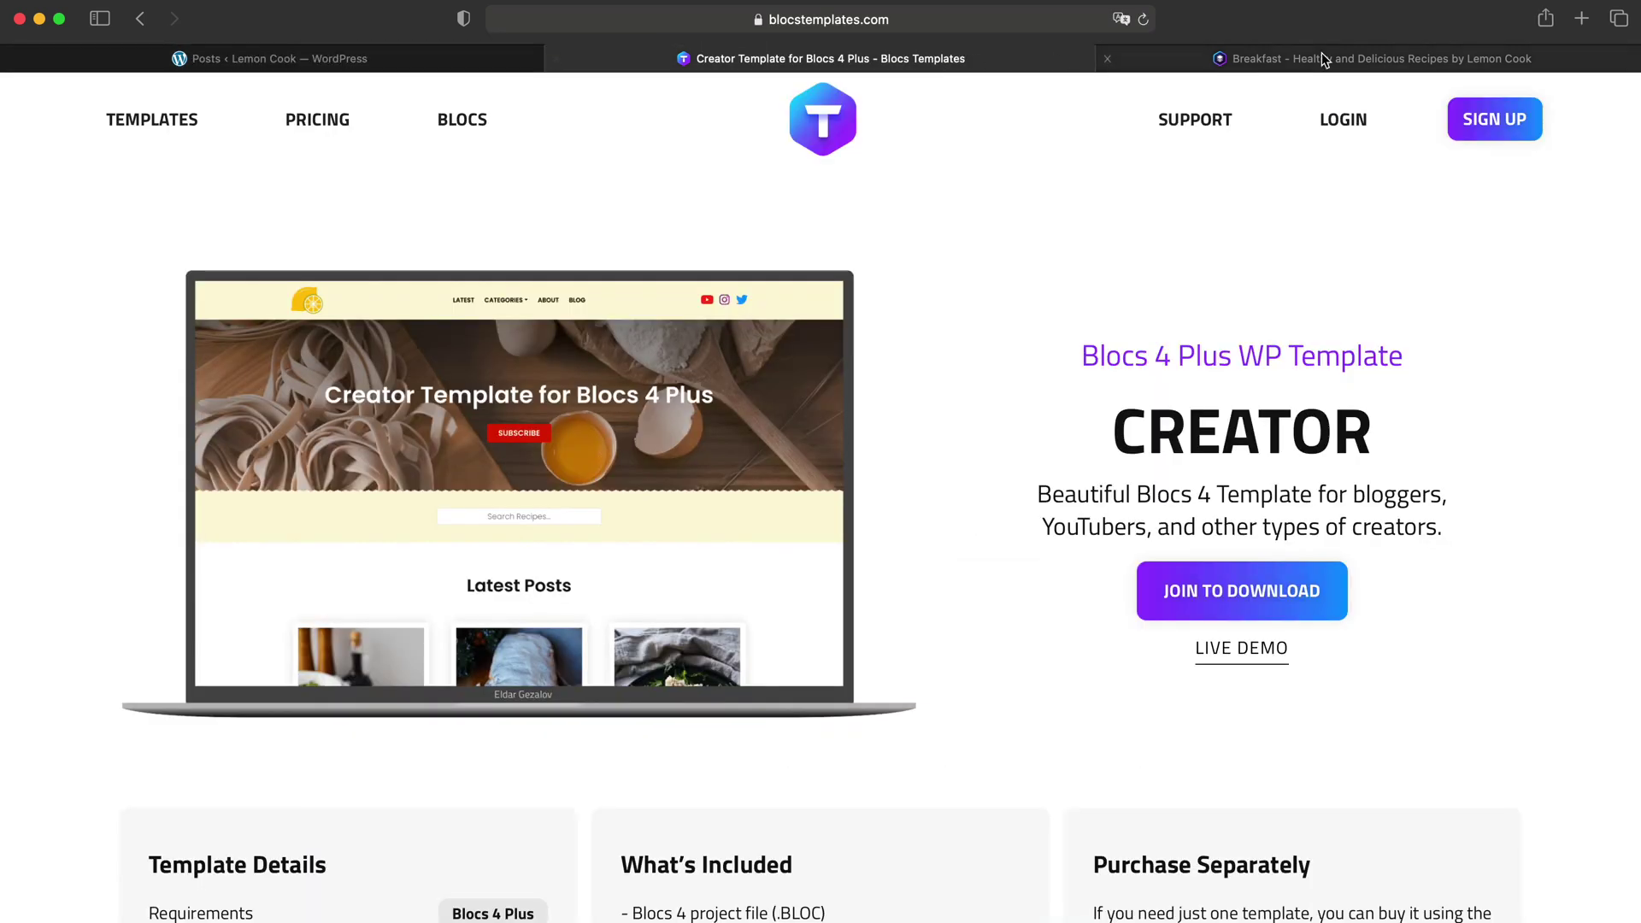
pyautogui.click(1321, 58)
pyautogui.click(1143, 19)
pyautogui.scroll(-3, 659, 445)
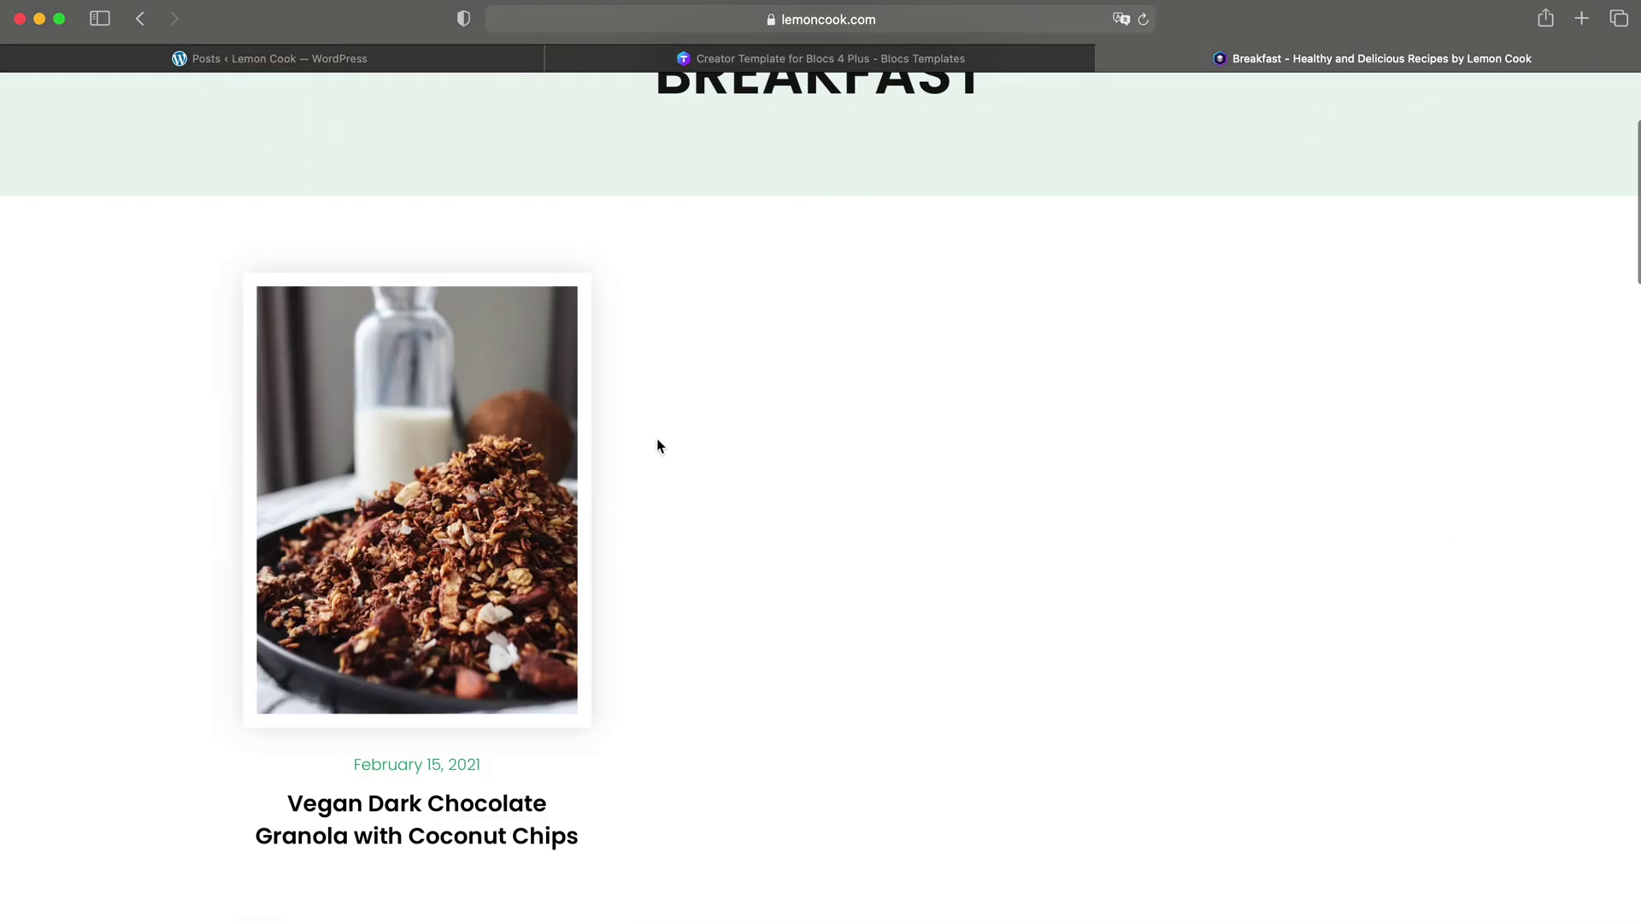
pyautogui.scroll(3, 923, 277)
pyautogui.click(281, 154)
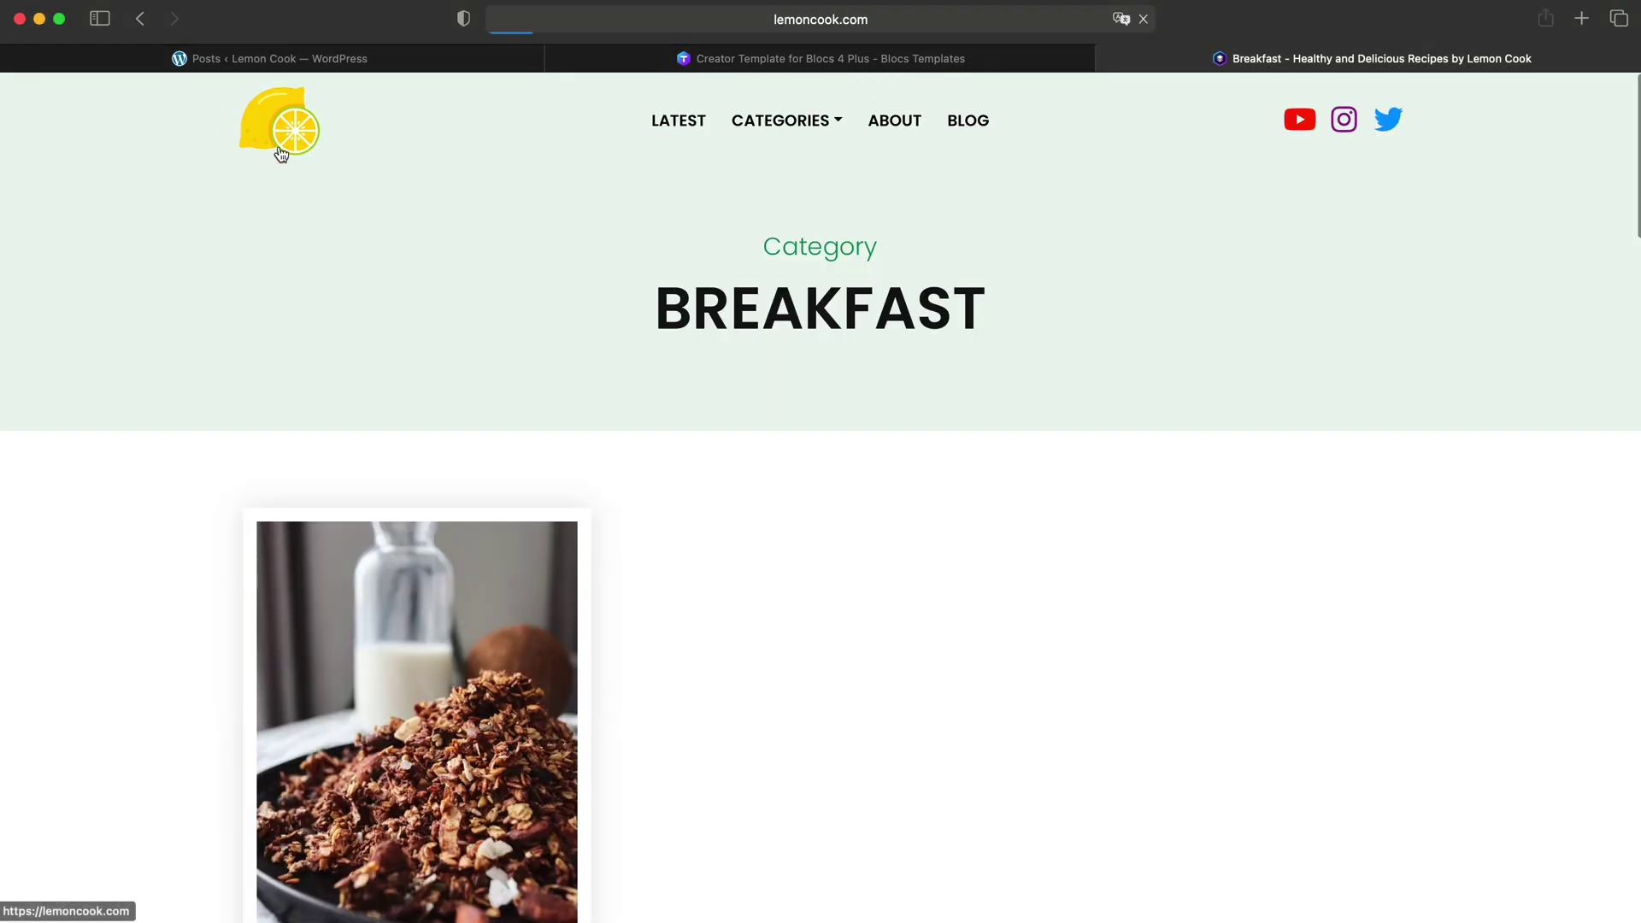
# Step: Scroll through the Latest Recipes cards and back up to the Healthy and Delicious Recipes hero
pyautogui.scroll(-5, 787, 278)
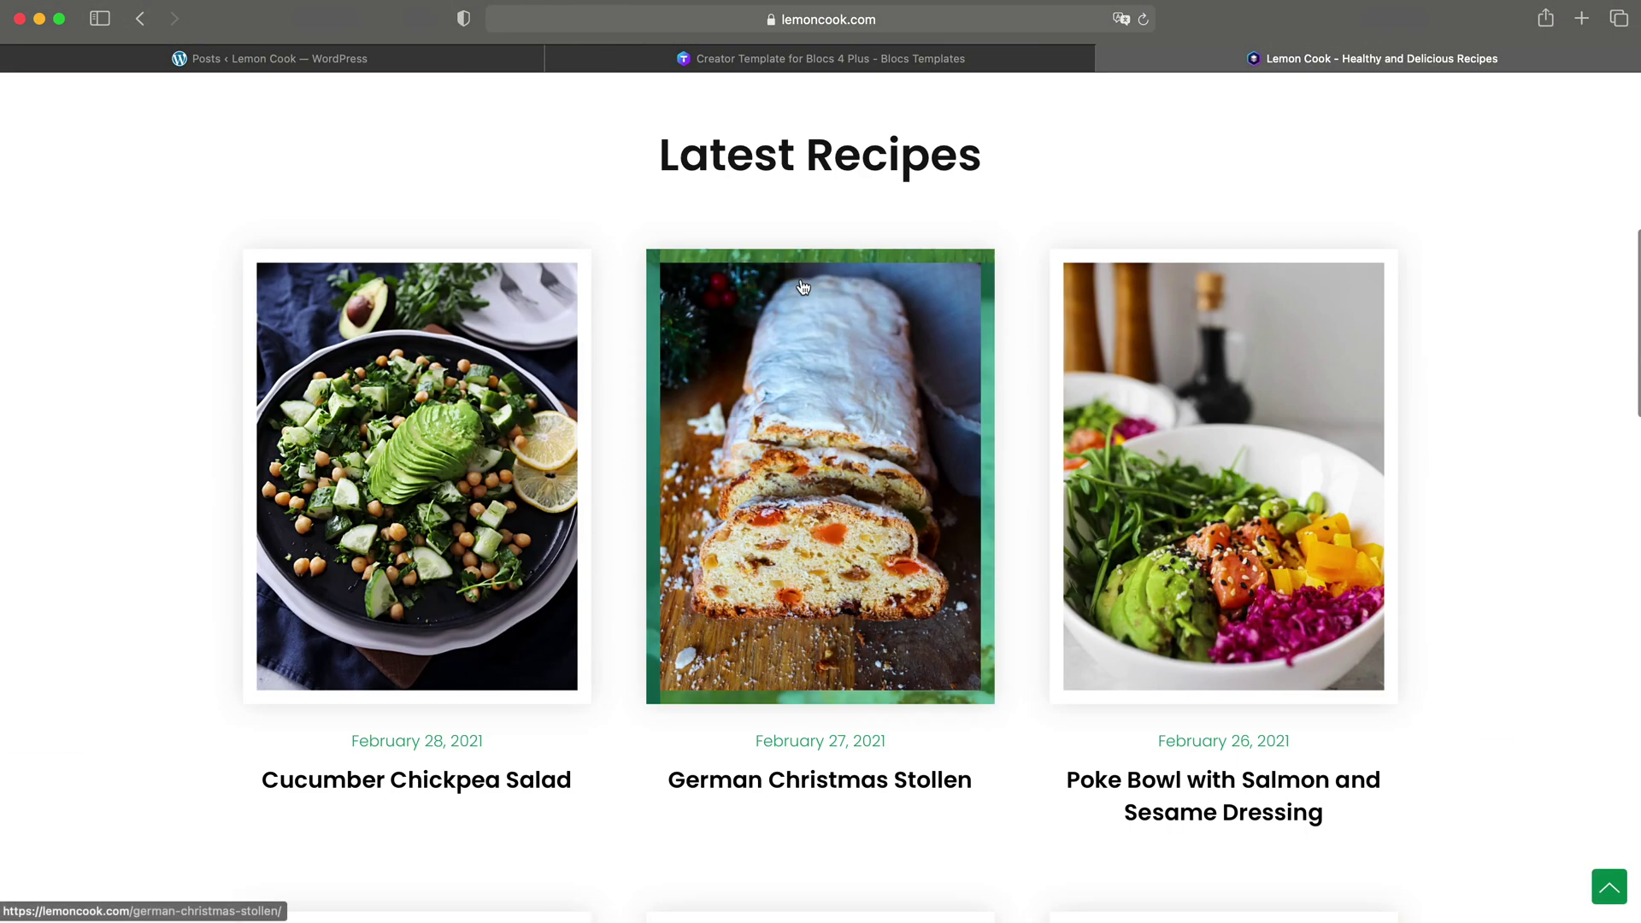
pyautogui.scroll(-5, 1085, 256)
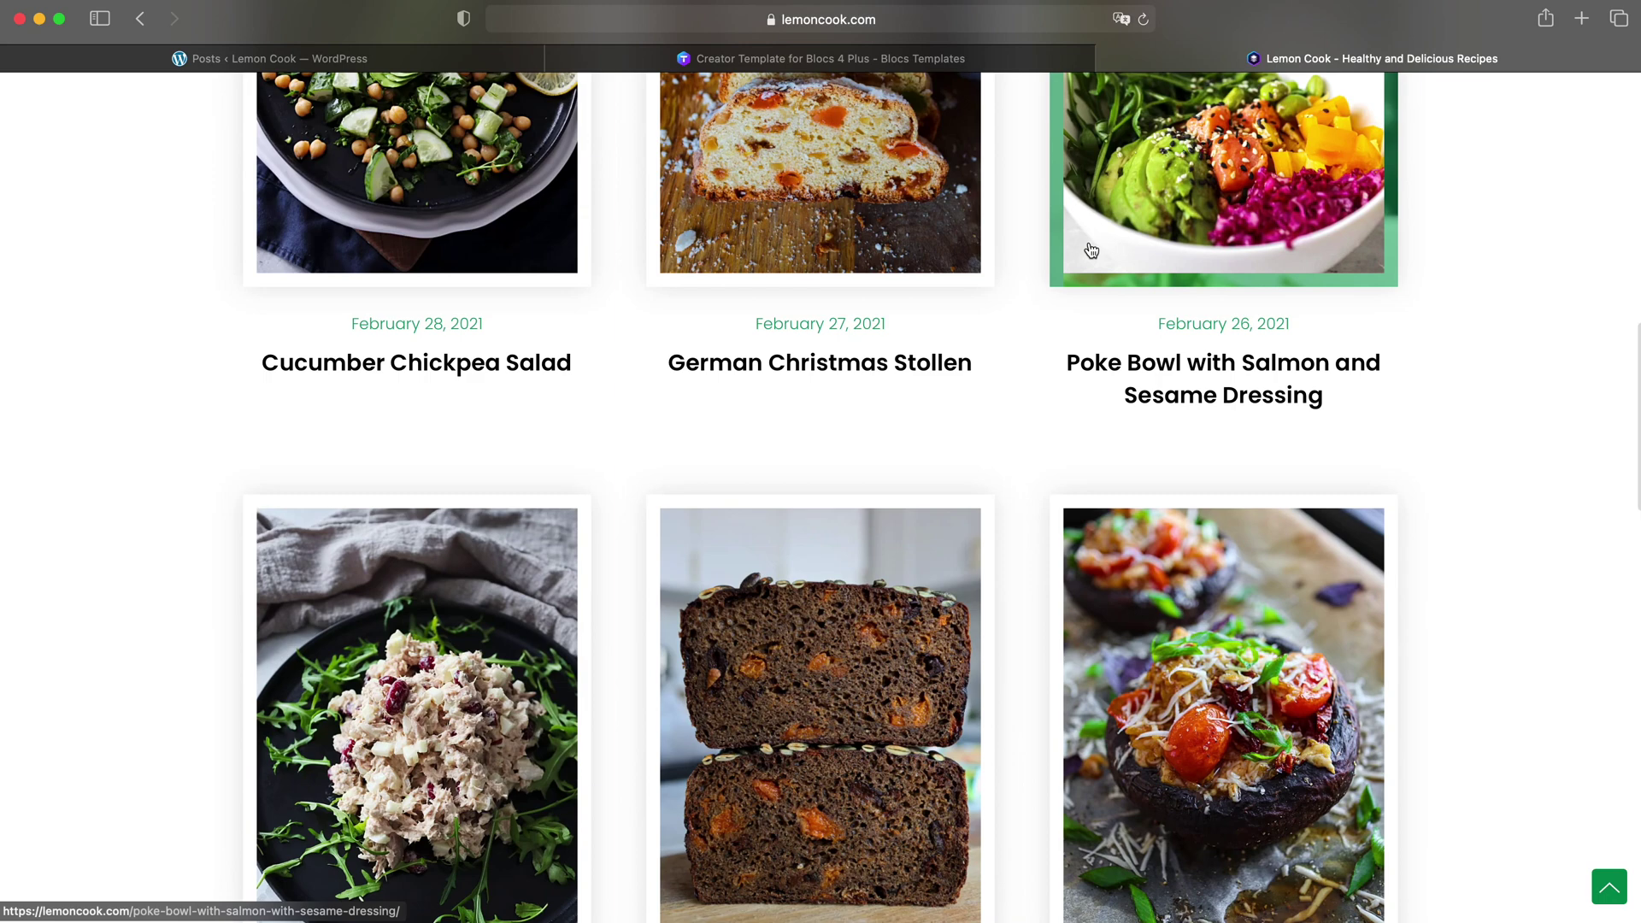
pyautogui.scroll(10, 1092, 250)
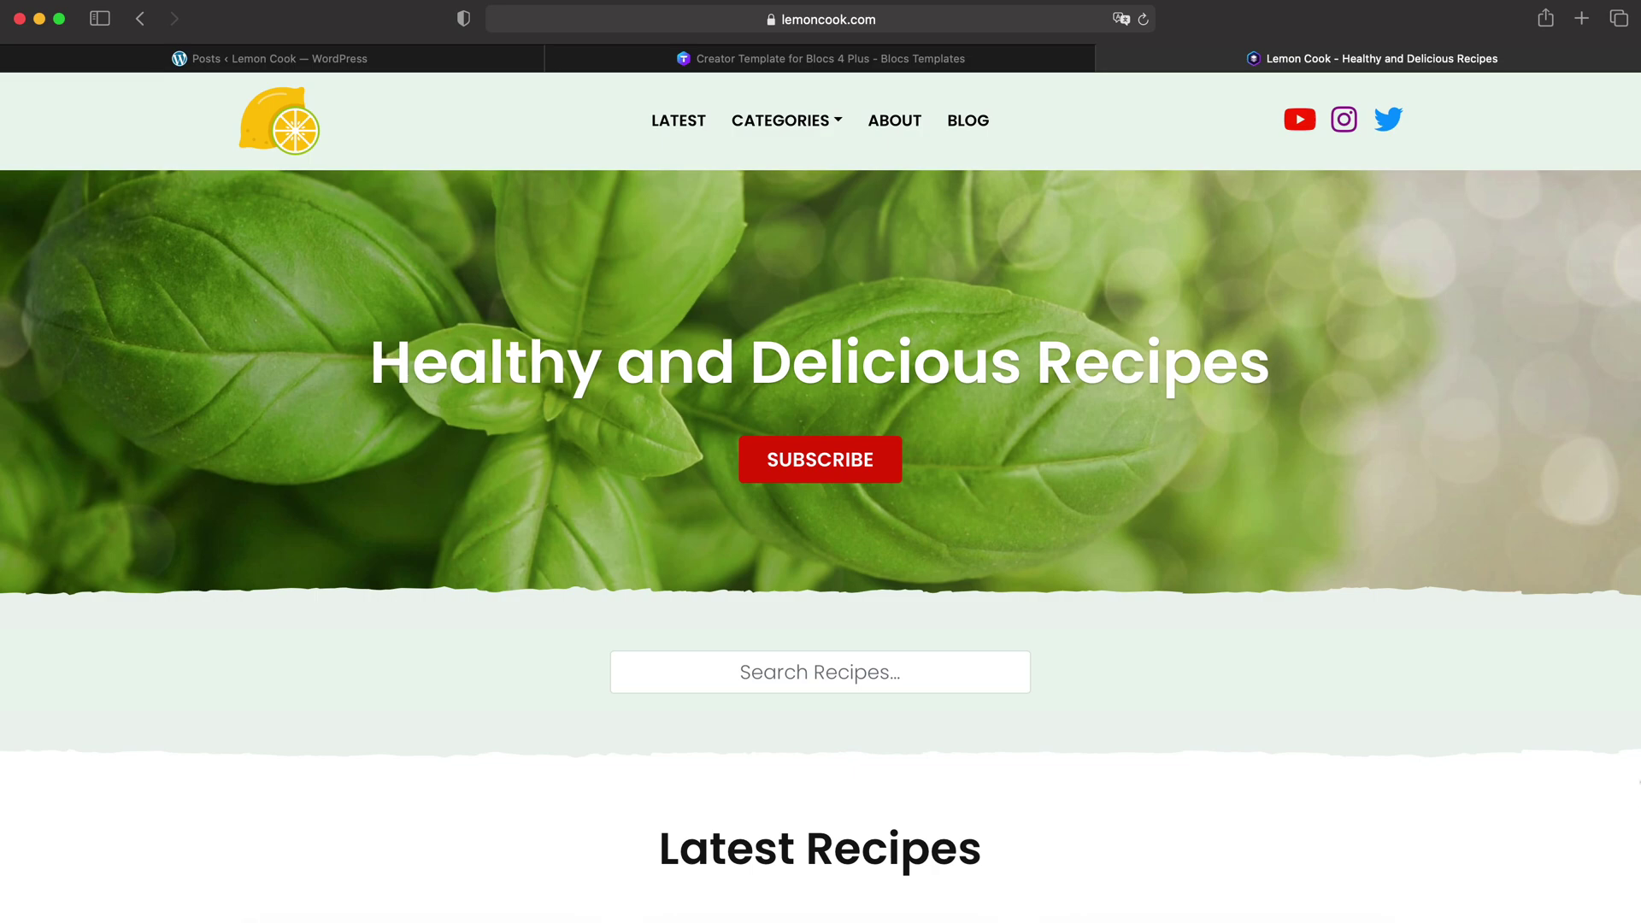
pyautogui.moveTo(1639, 780); pyautogui.dragTo(526, 769)
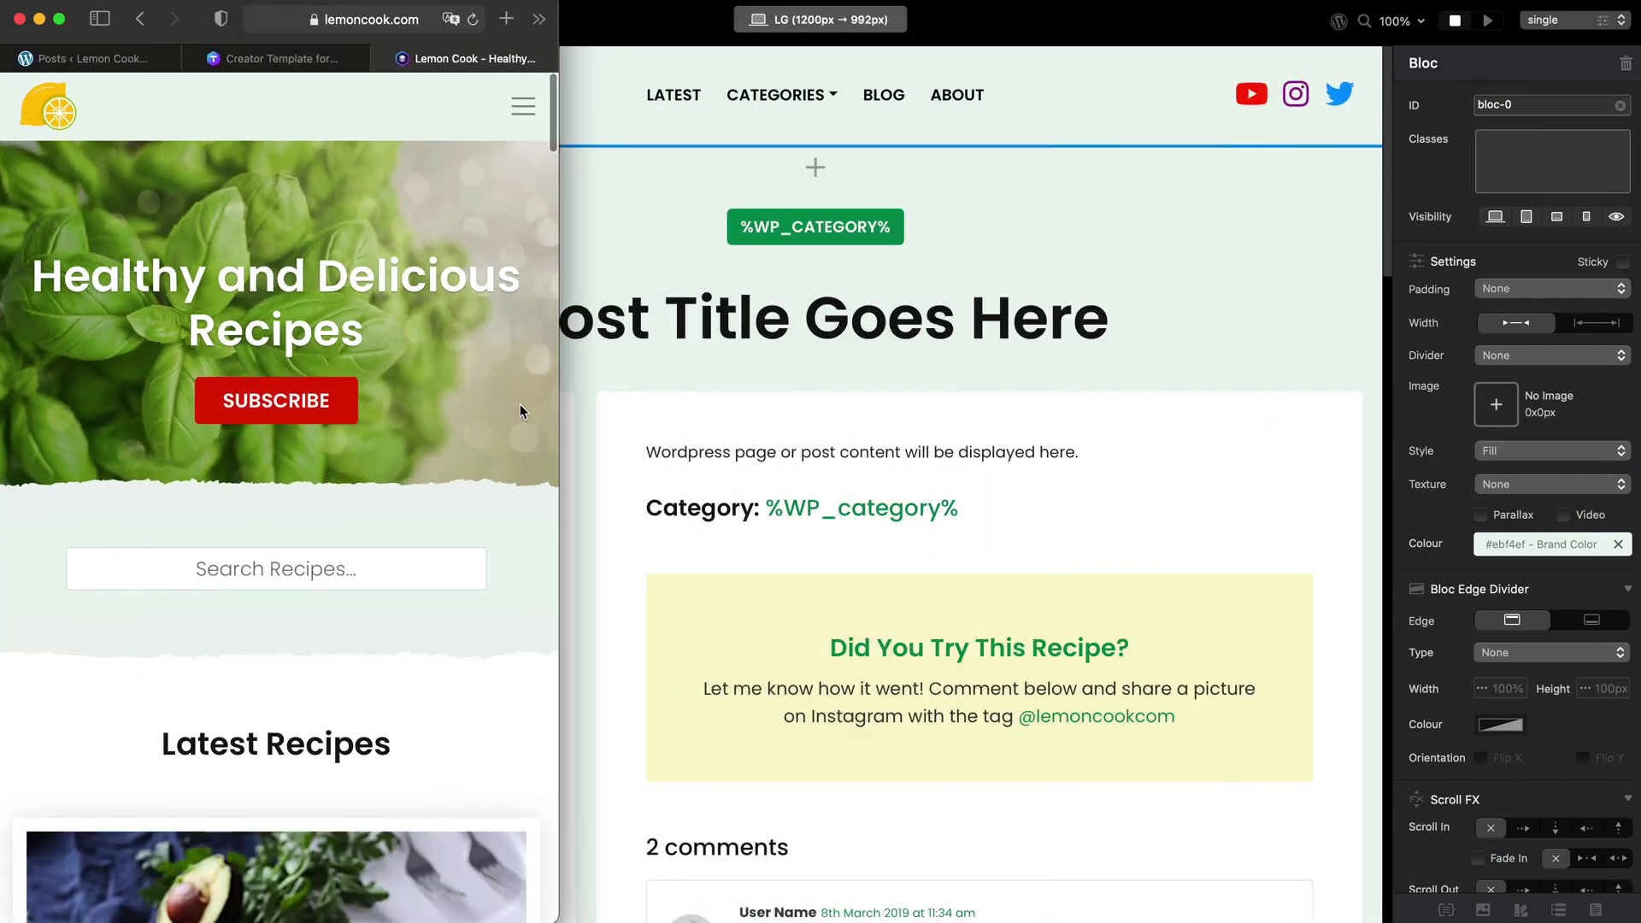
pyautogui.click(523, 108)
pyautogui.click(340, 215)
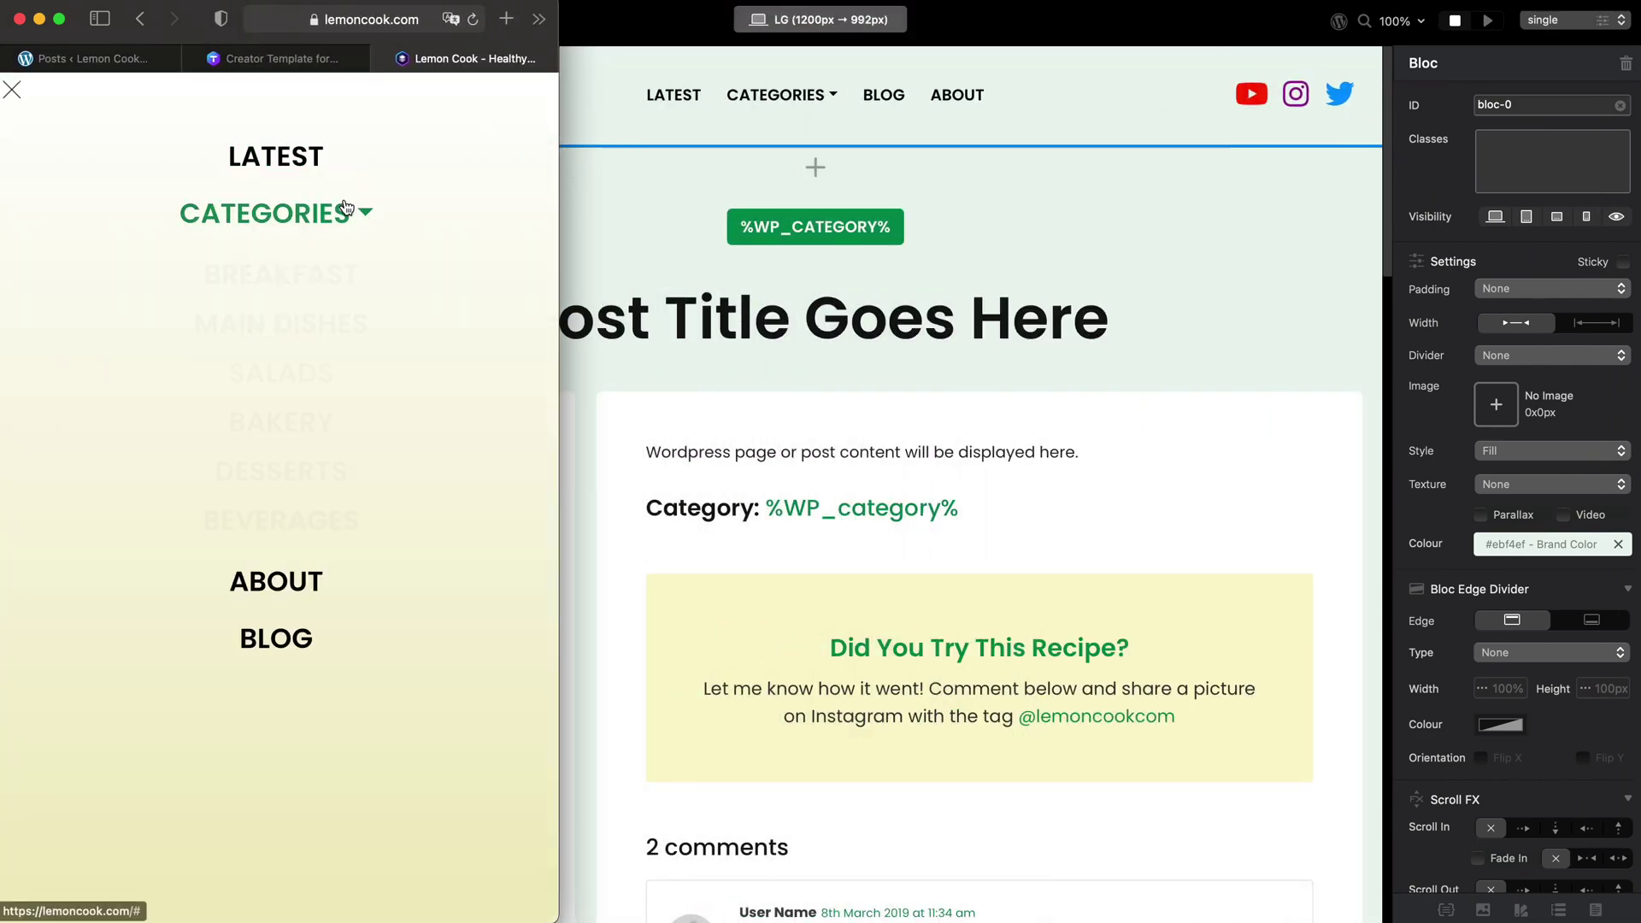
pyautogui.click(340, 216)
pyautogui.click(527, 100)
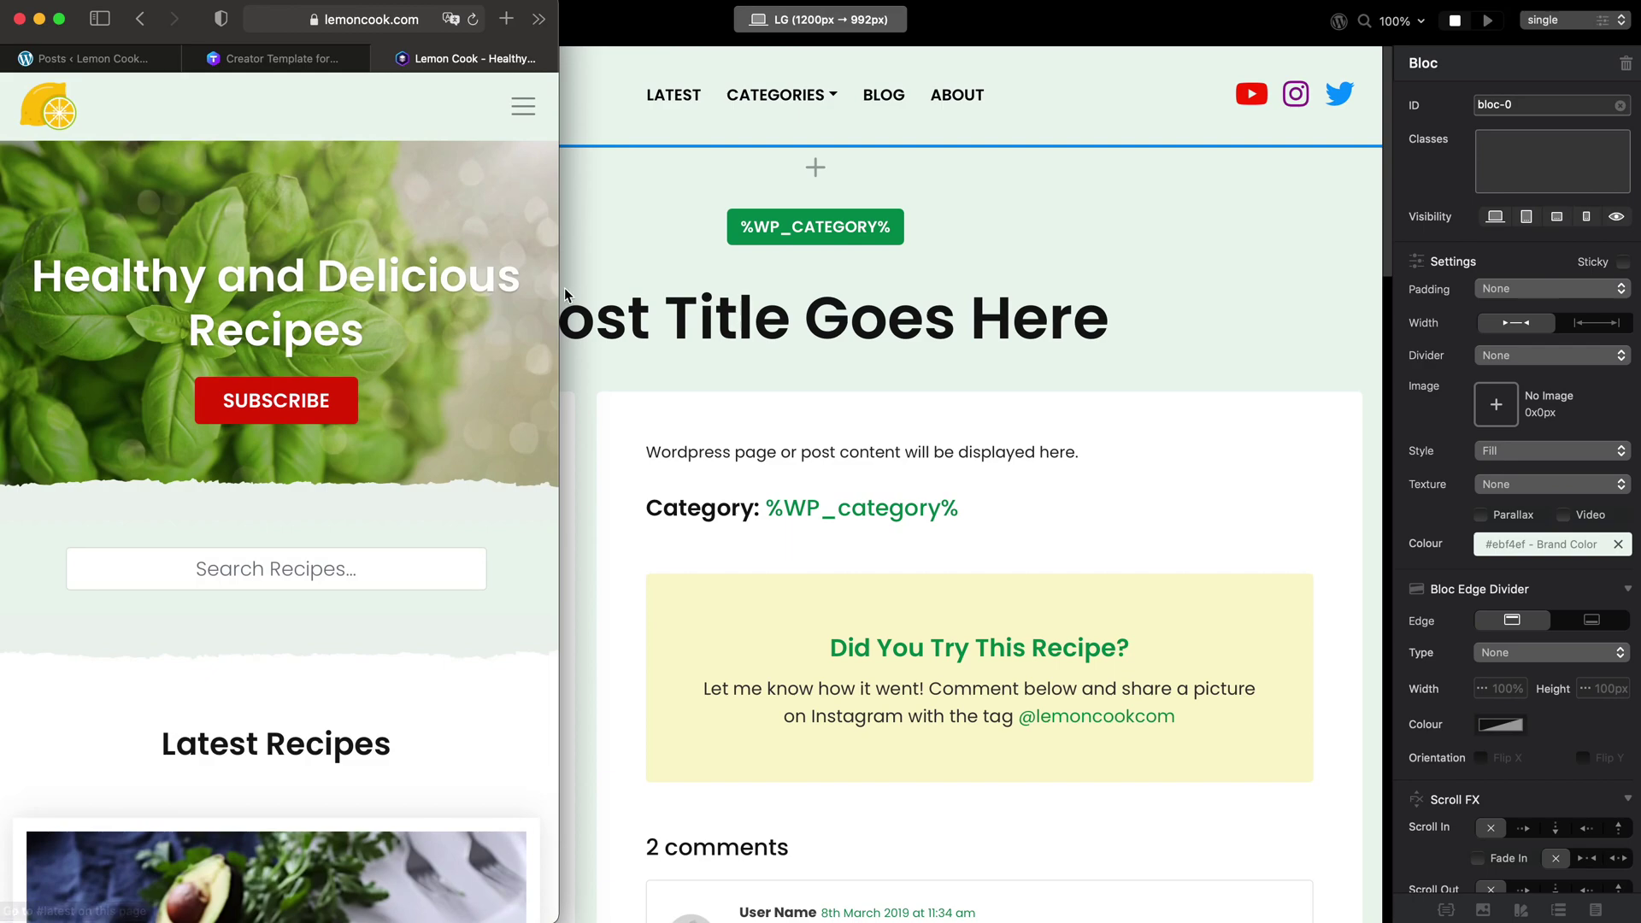
pyautogui.doubleClick(562, 289)
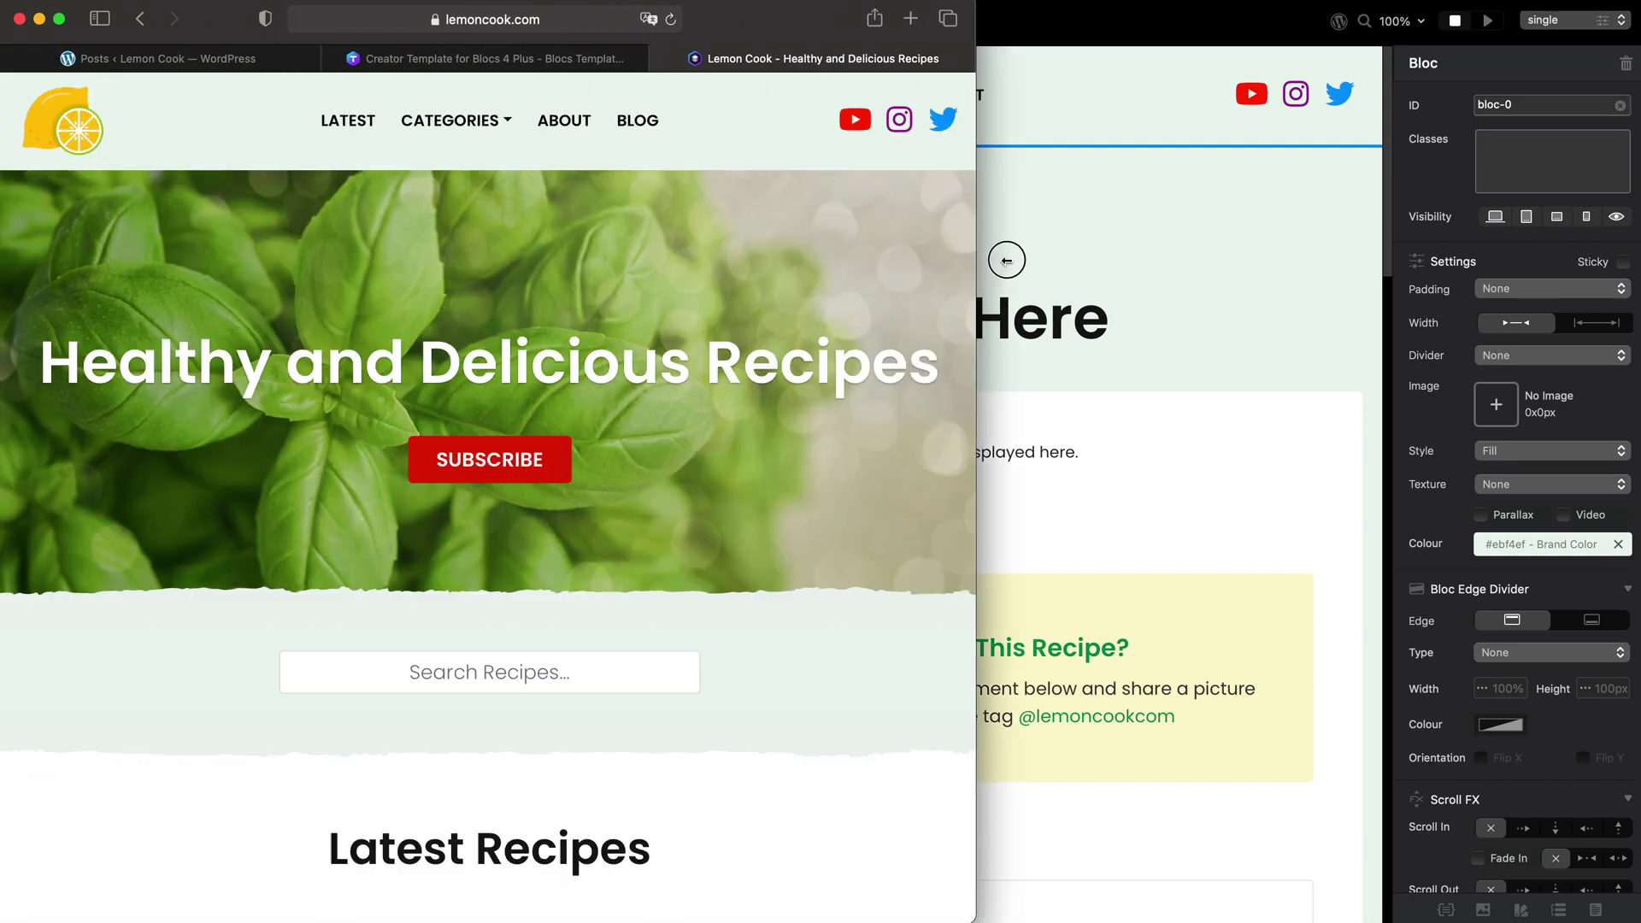
# Step: Read through the Cucumber Chickpea Salad recipe, return to the Lemon Cook homepage, then switch to the Blocs Templates tab
pyautogui.scroll(-8, 1161, 412)
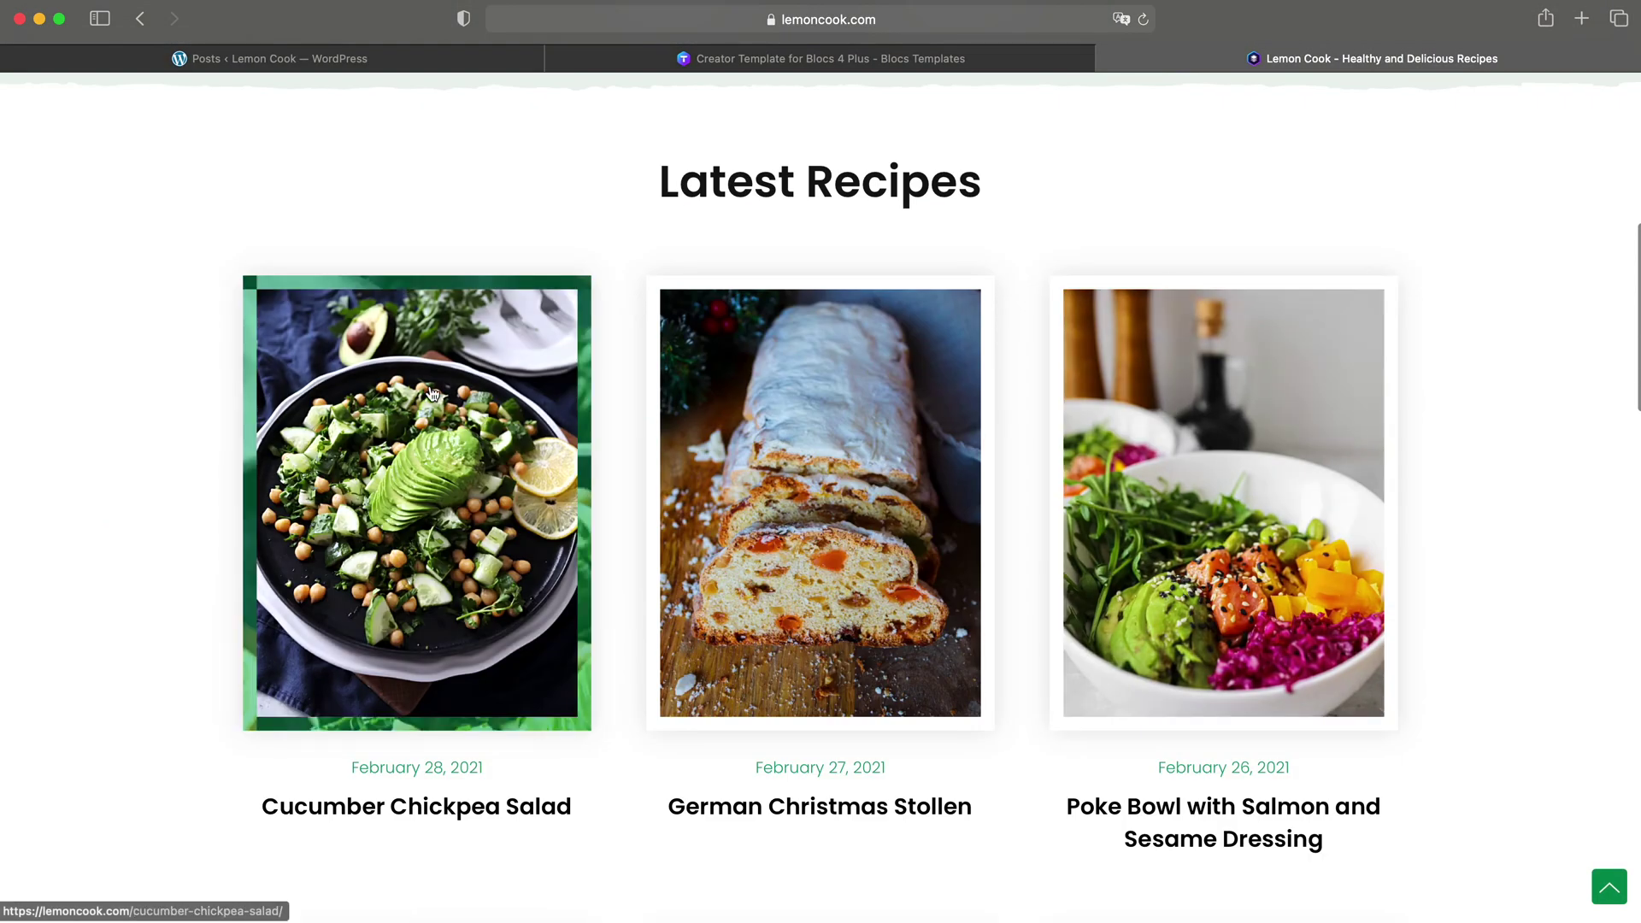
pyautogui.click(412, 495)
pyautogui.scroll(-20, 1159, 283)
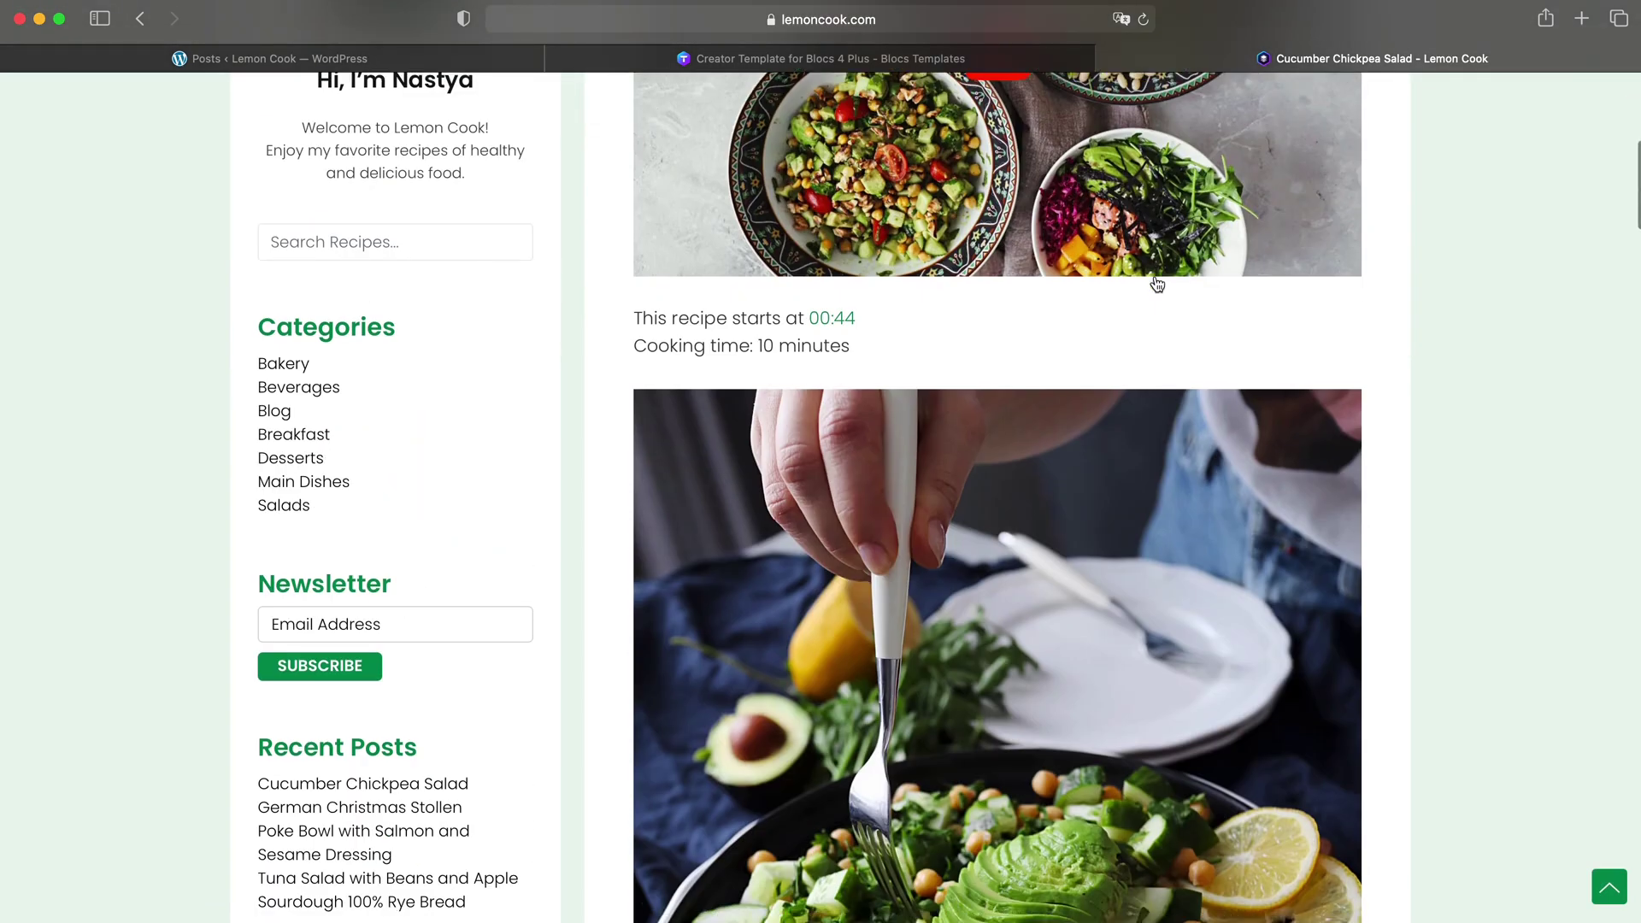
pyautogui.scroll(-20, 1155, 282)
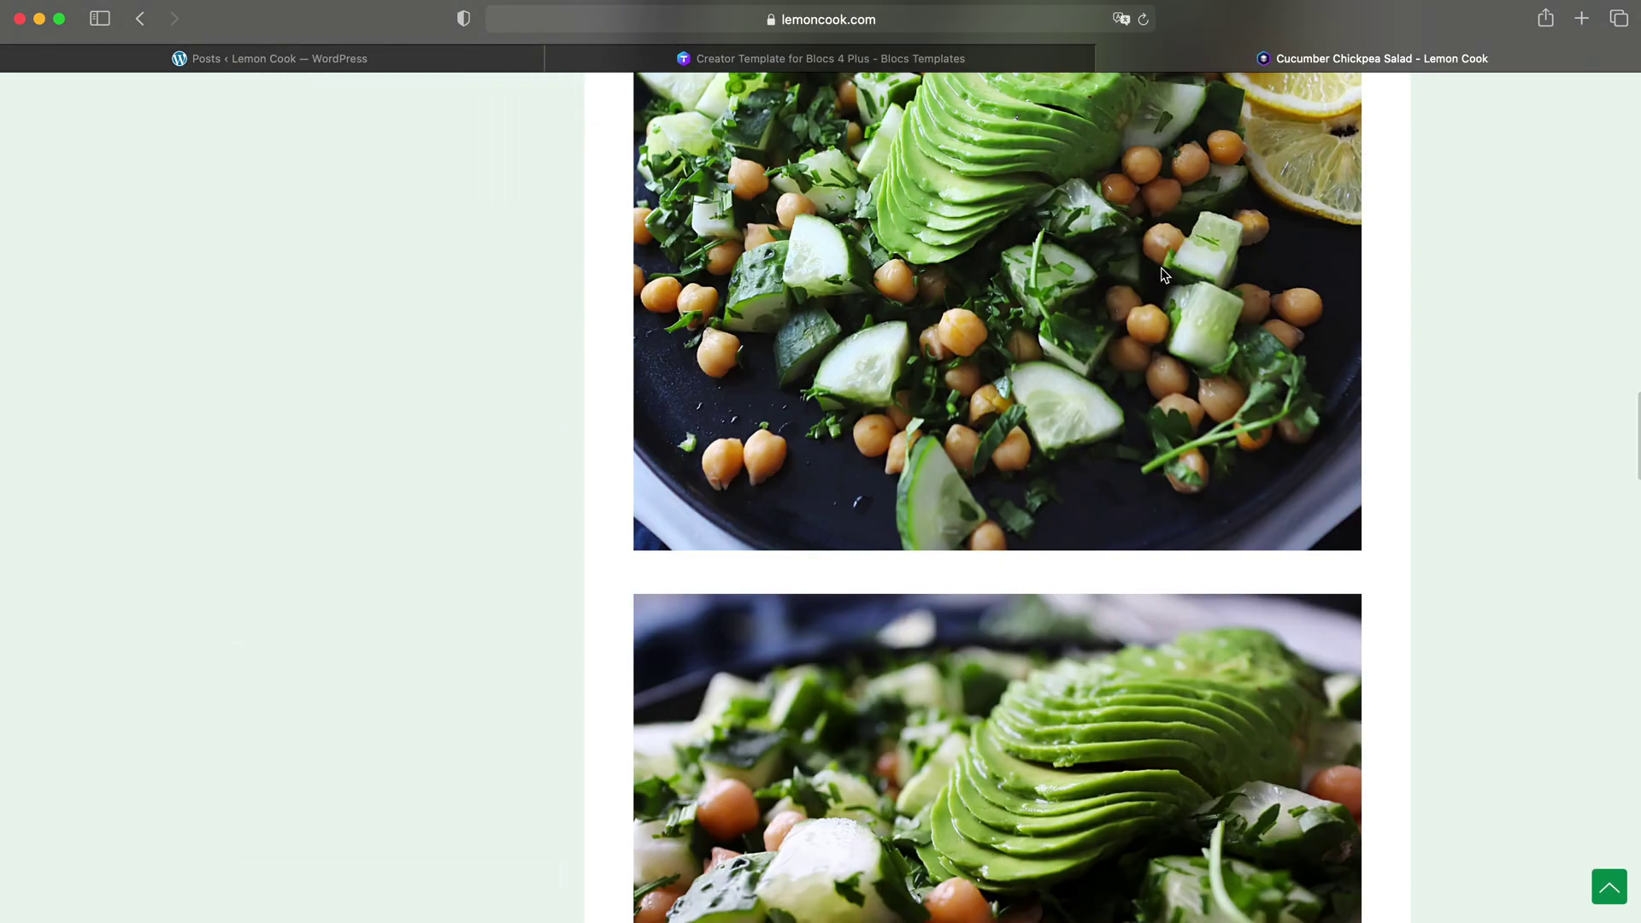
pyautogui.scroll(-8, 1160, 272)
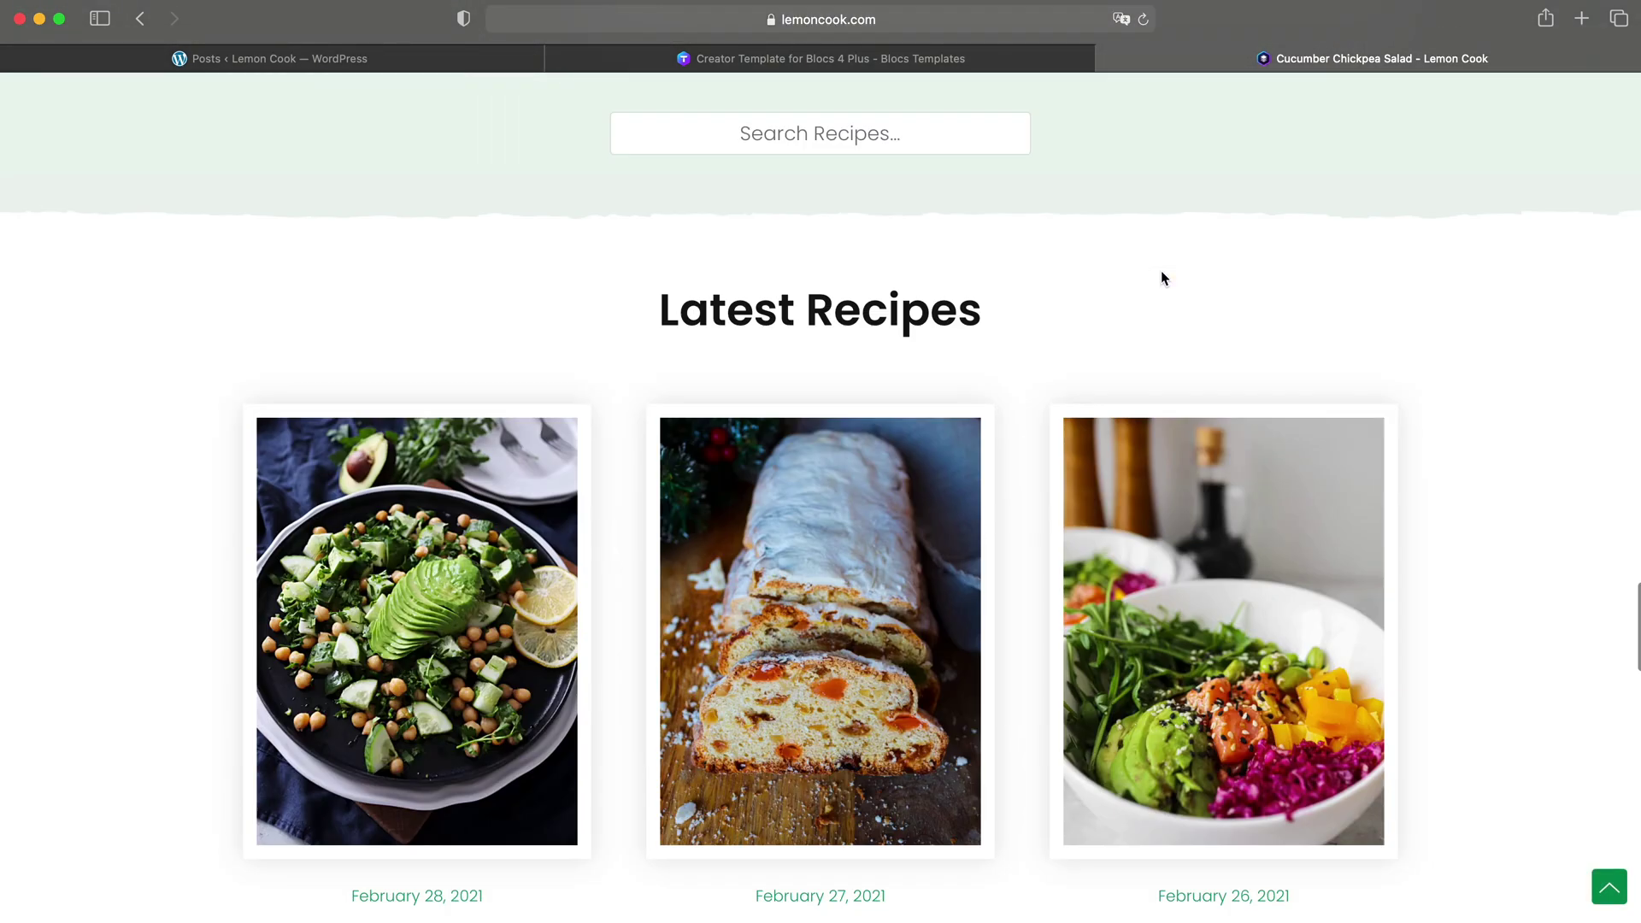
pyautogui.scroll(20, 1160, 274)
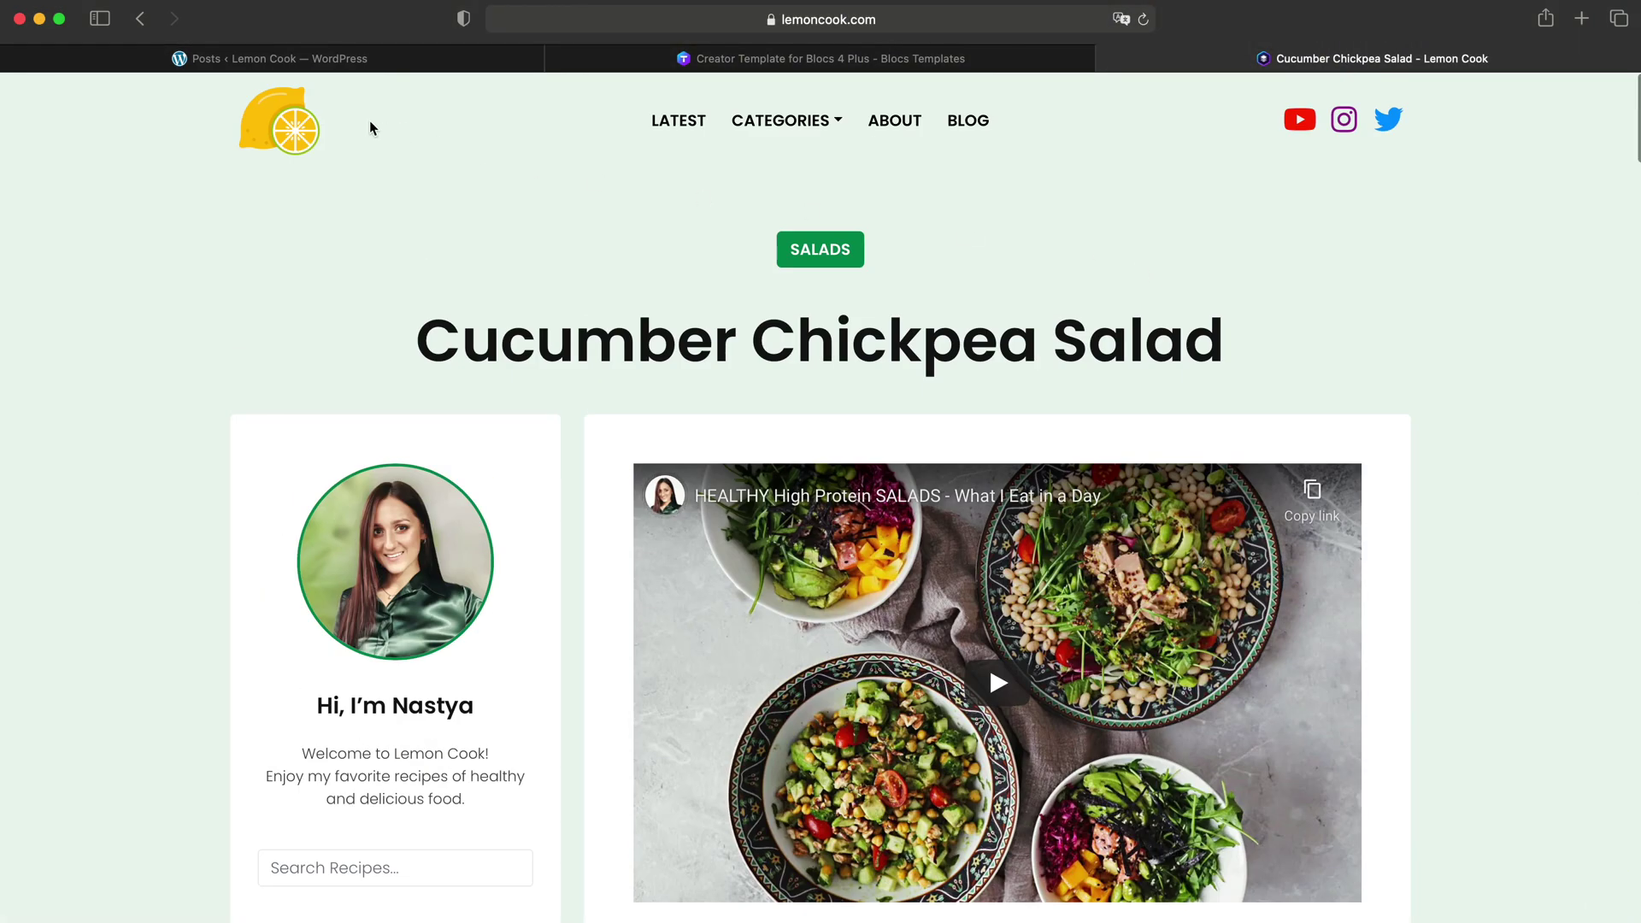
pyautogui.click(286, 126)
pyautogui.click(839, 58)
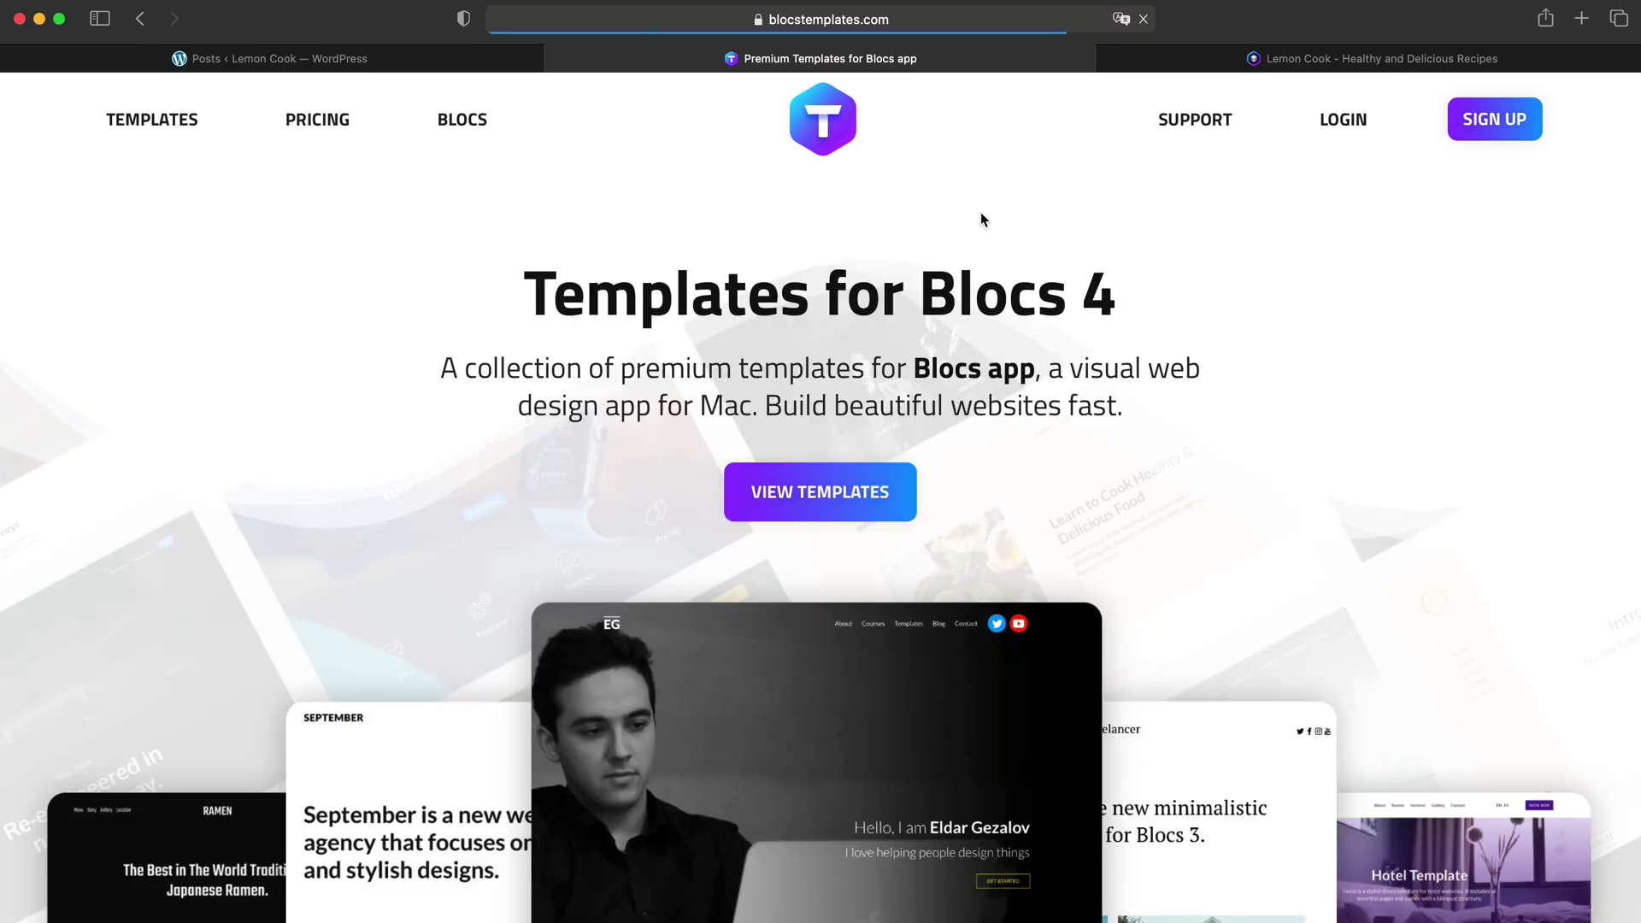
# Step: Jump to the Template Library via VIEW TEMPLATES and scroll through the template grid
pyautogui.scroll(-10, 894, 234)
pyautogui.scroll(10, 894, 234)
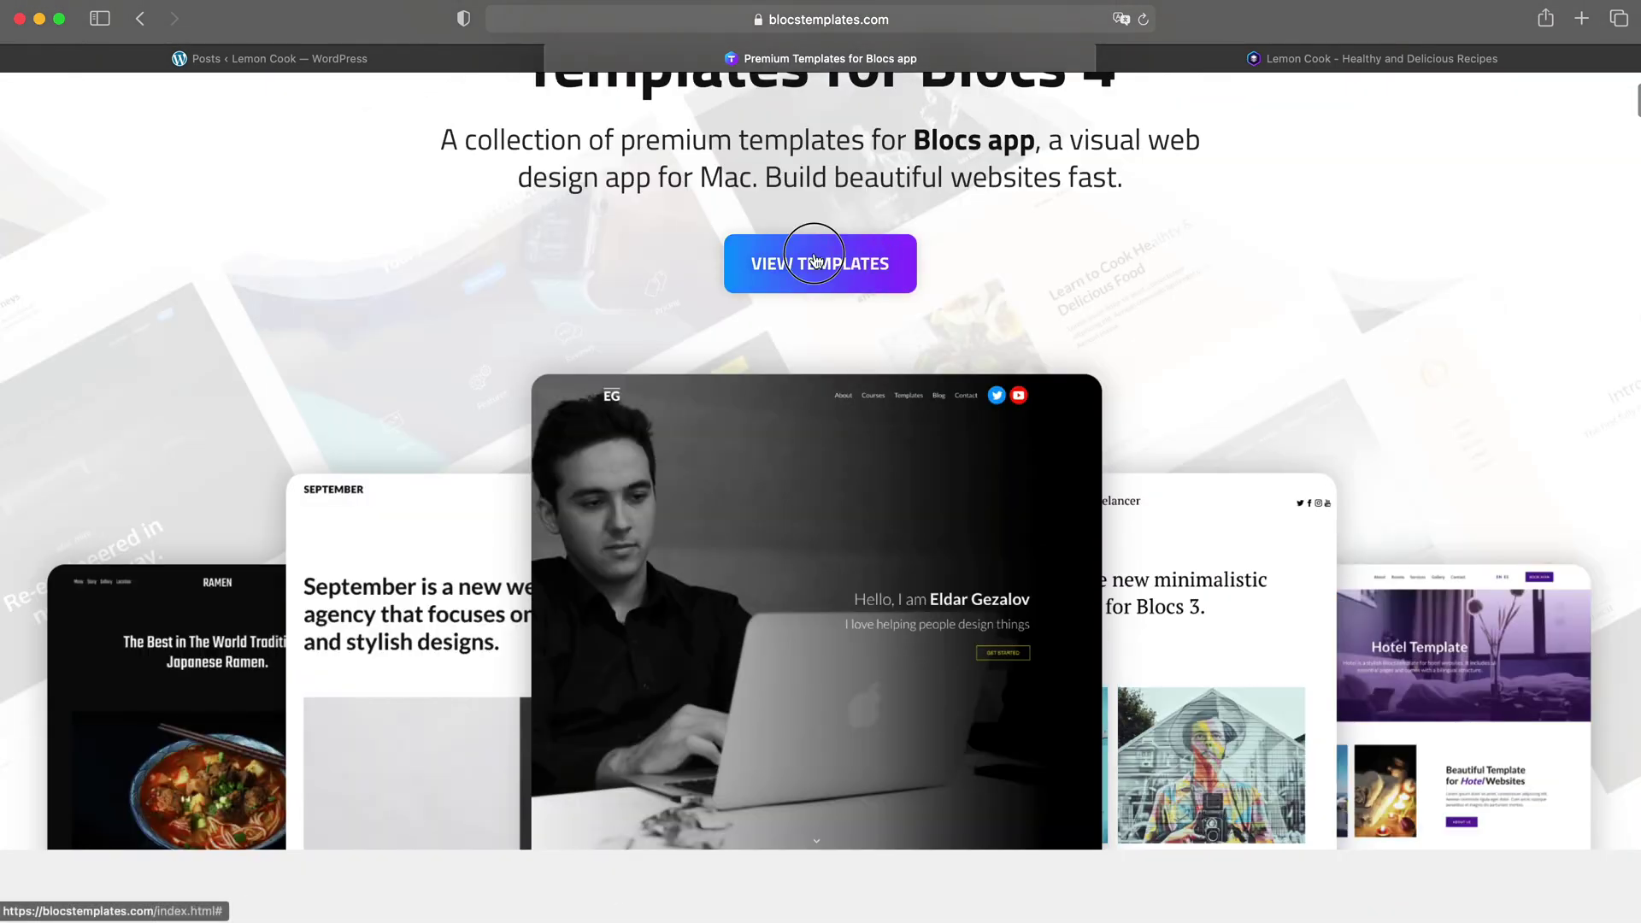
pyautogui.click(898, 255)
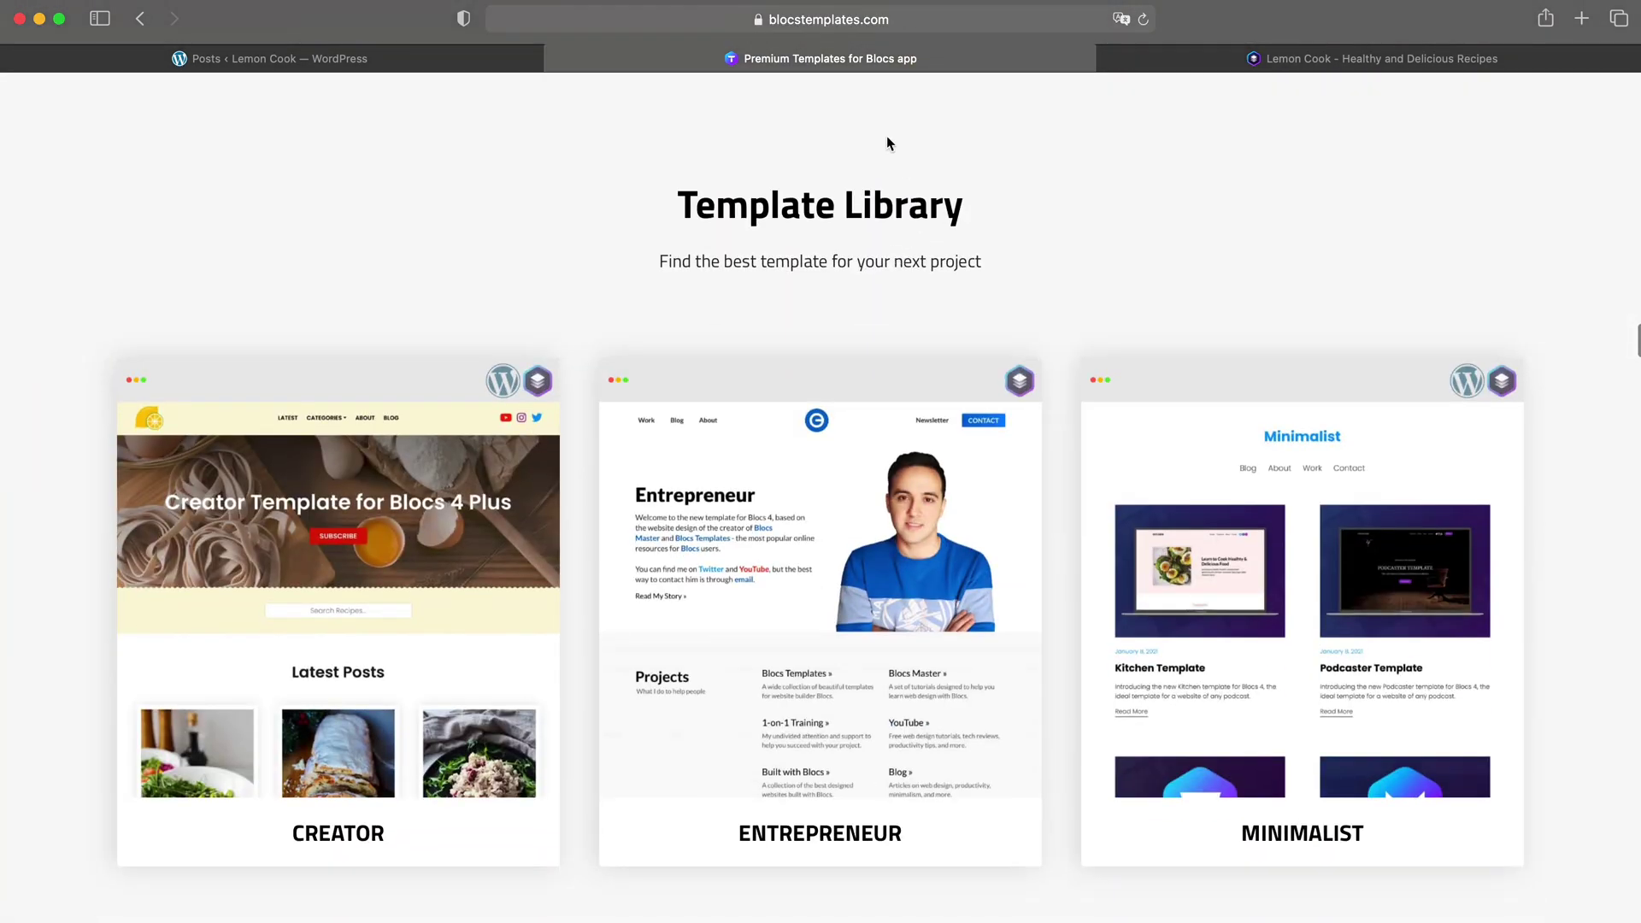
pyautogui.scroll(-5, 833, 265)
pyautogui.scroll(-7, 833, 273)
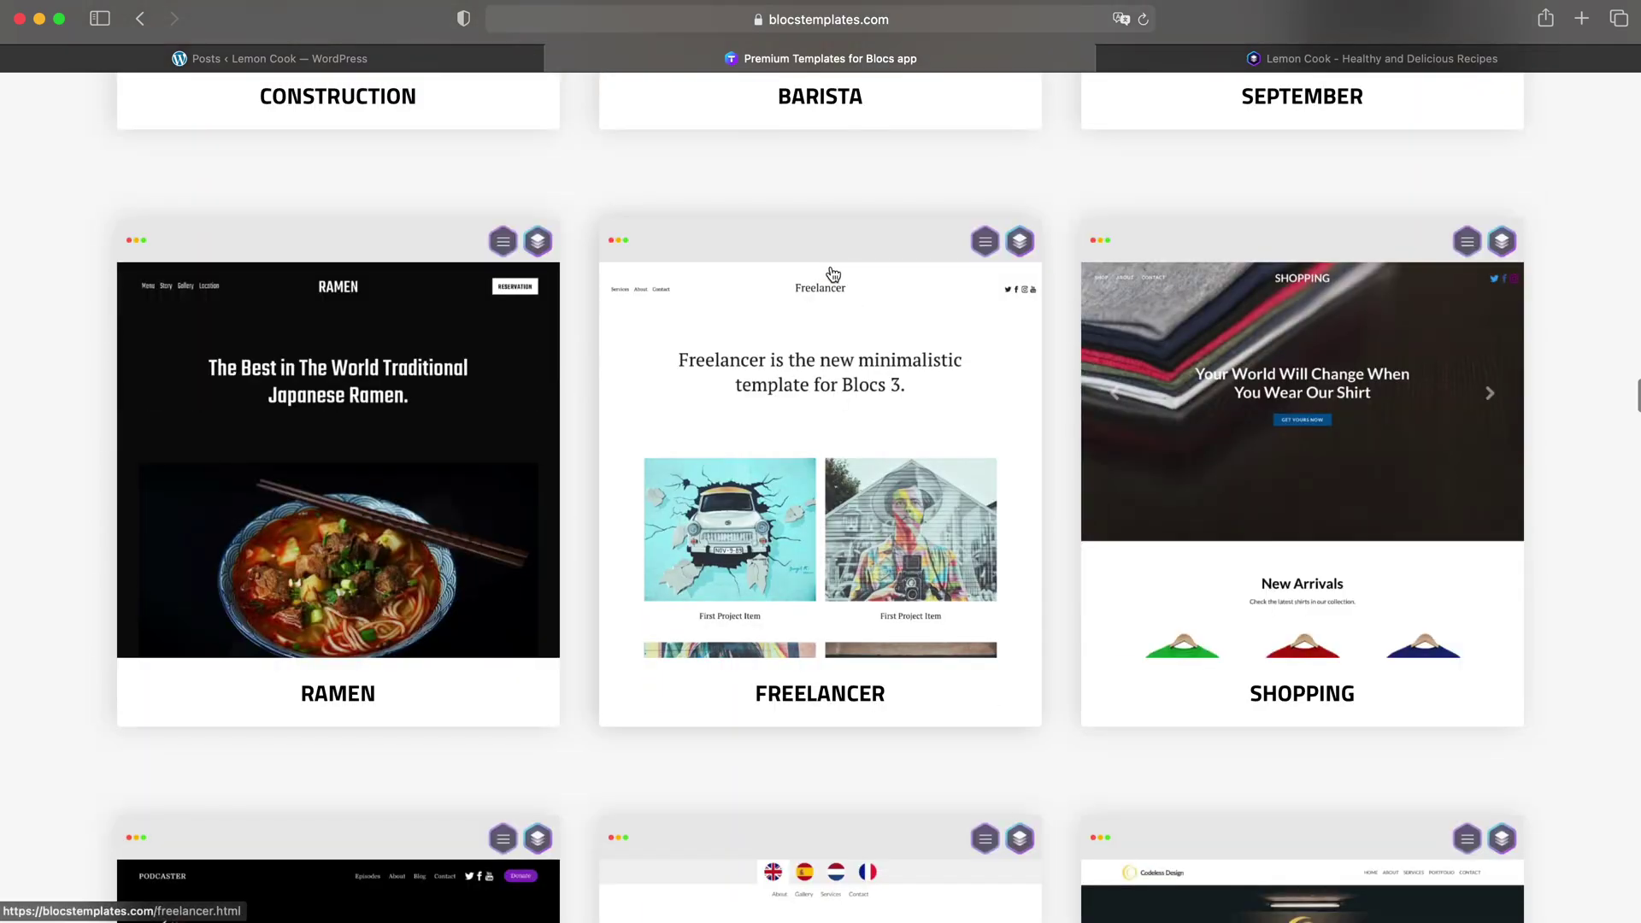
pyautogui.scroll(-11, 833, 273)
pyautogui.scroll(-8, 831, 272)
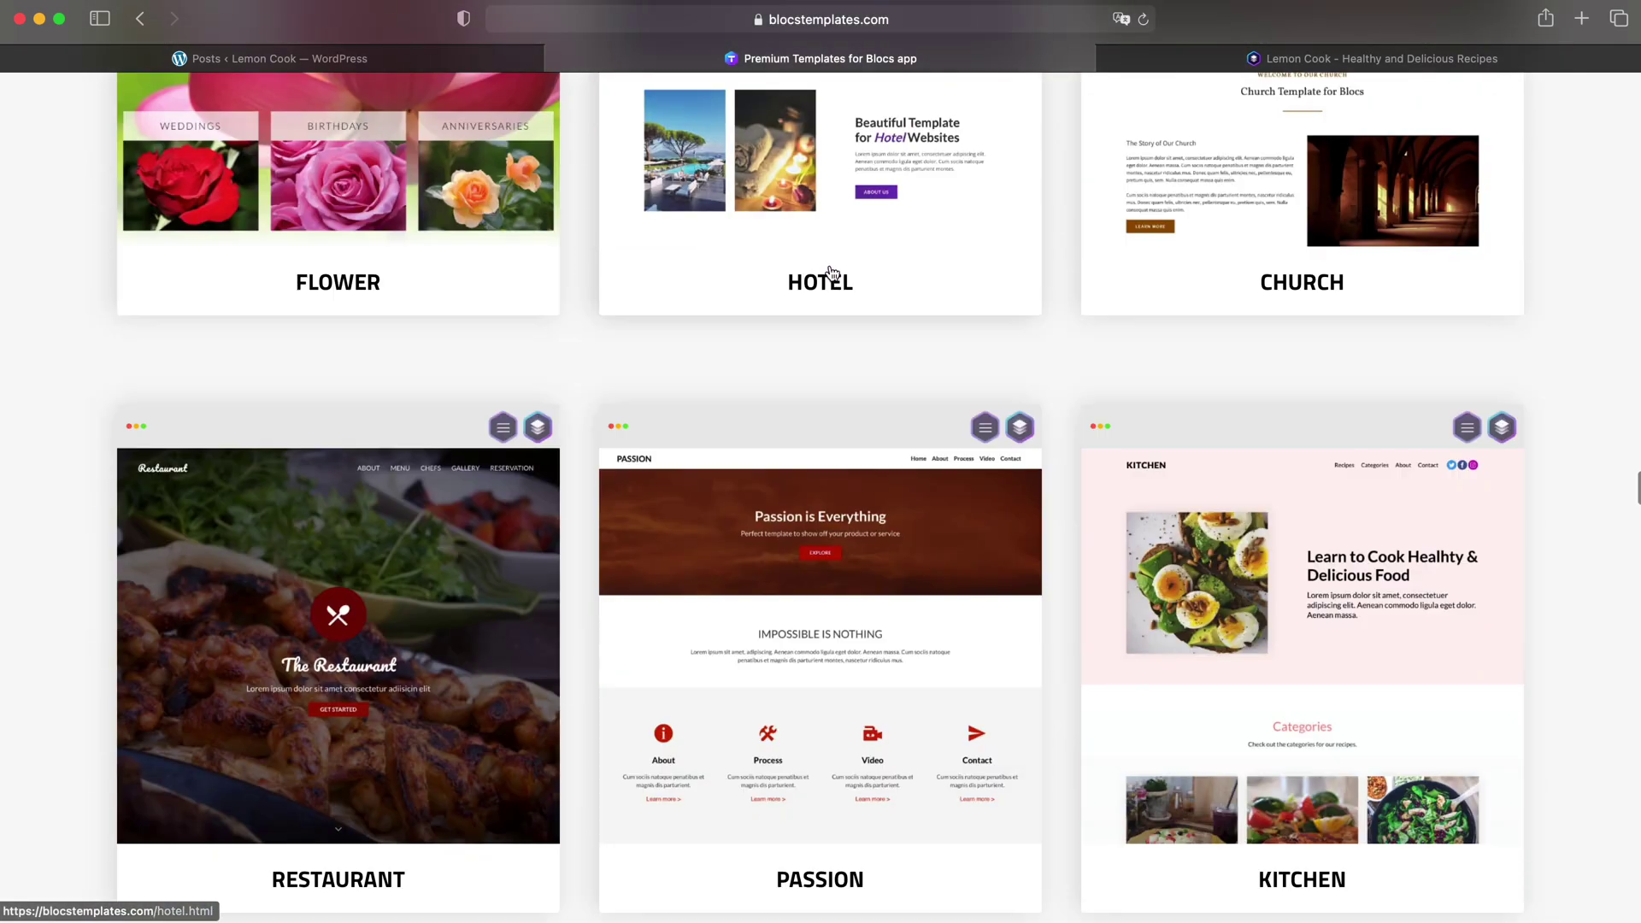
pyautogui.scroll(-4, 831, 272)
pyautogui.scroll(-15, 834, 272)
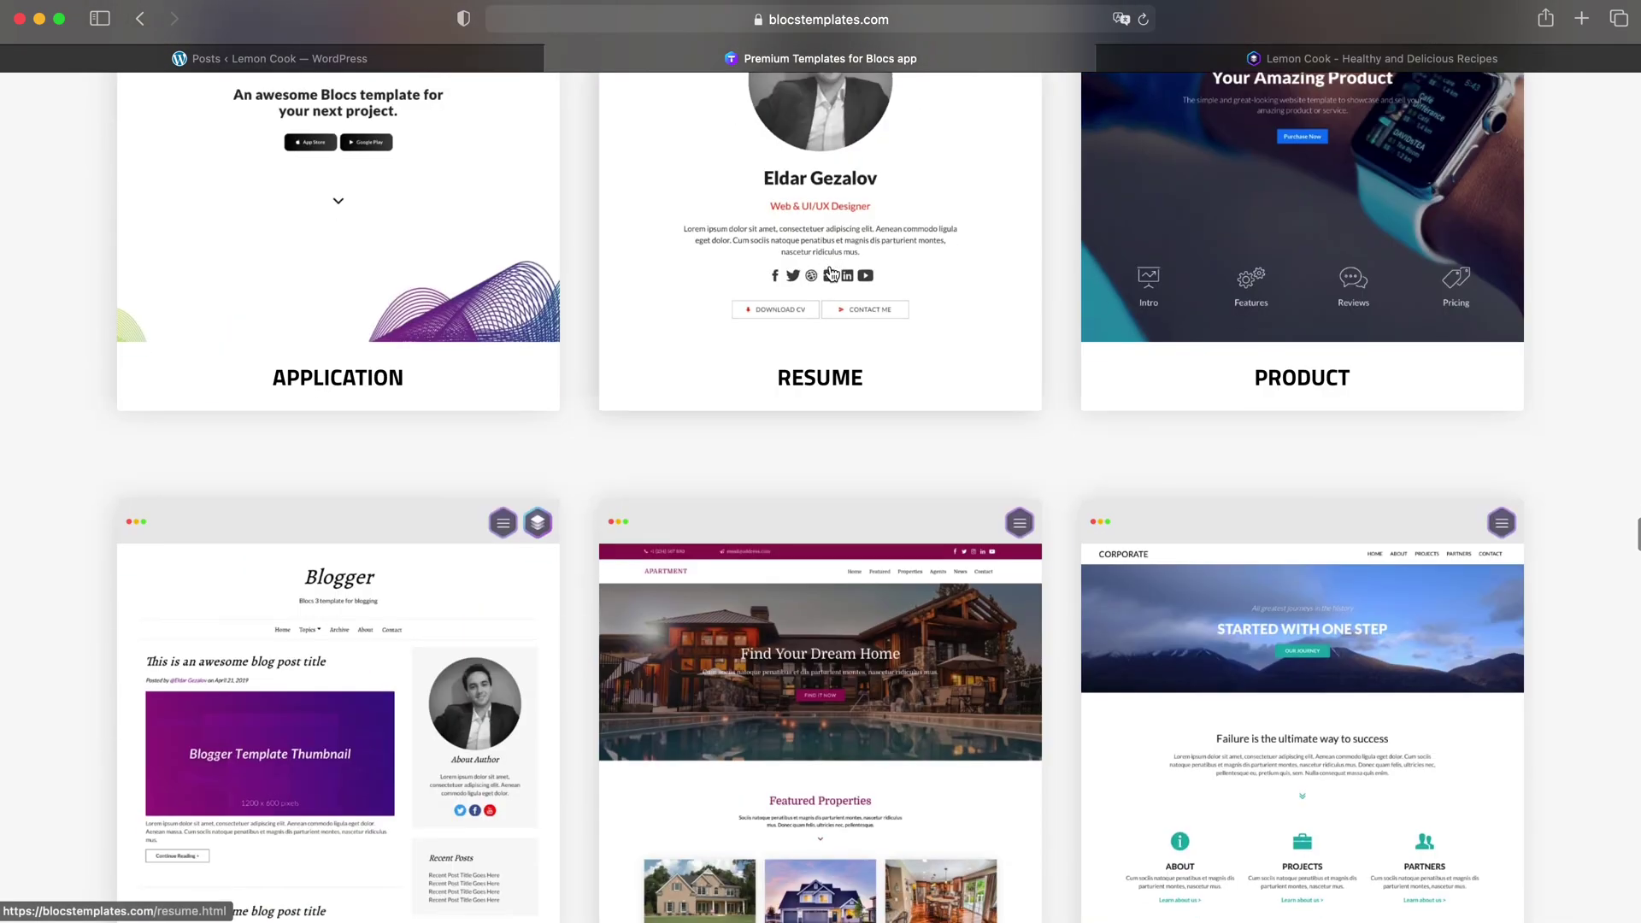
# Step: Load blocsmaster.com in the current tab
pyautogui.click(810, 13)
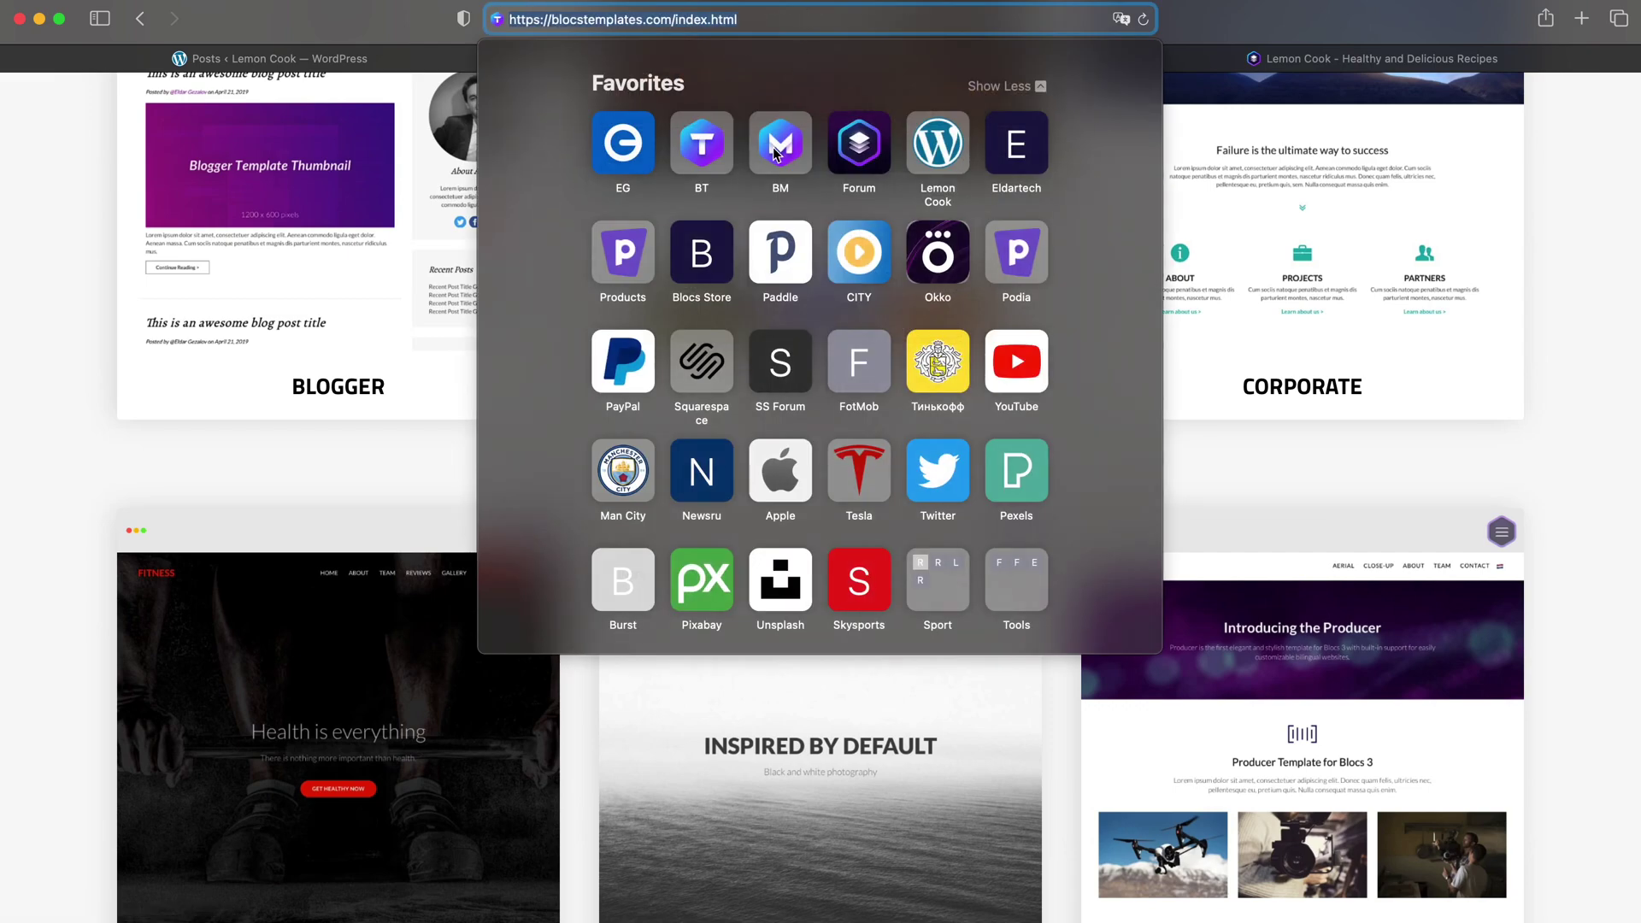
pyautogui.write('blocsmaster.com')
pyautogui.press('Return')
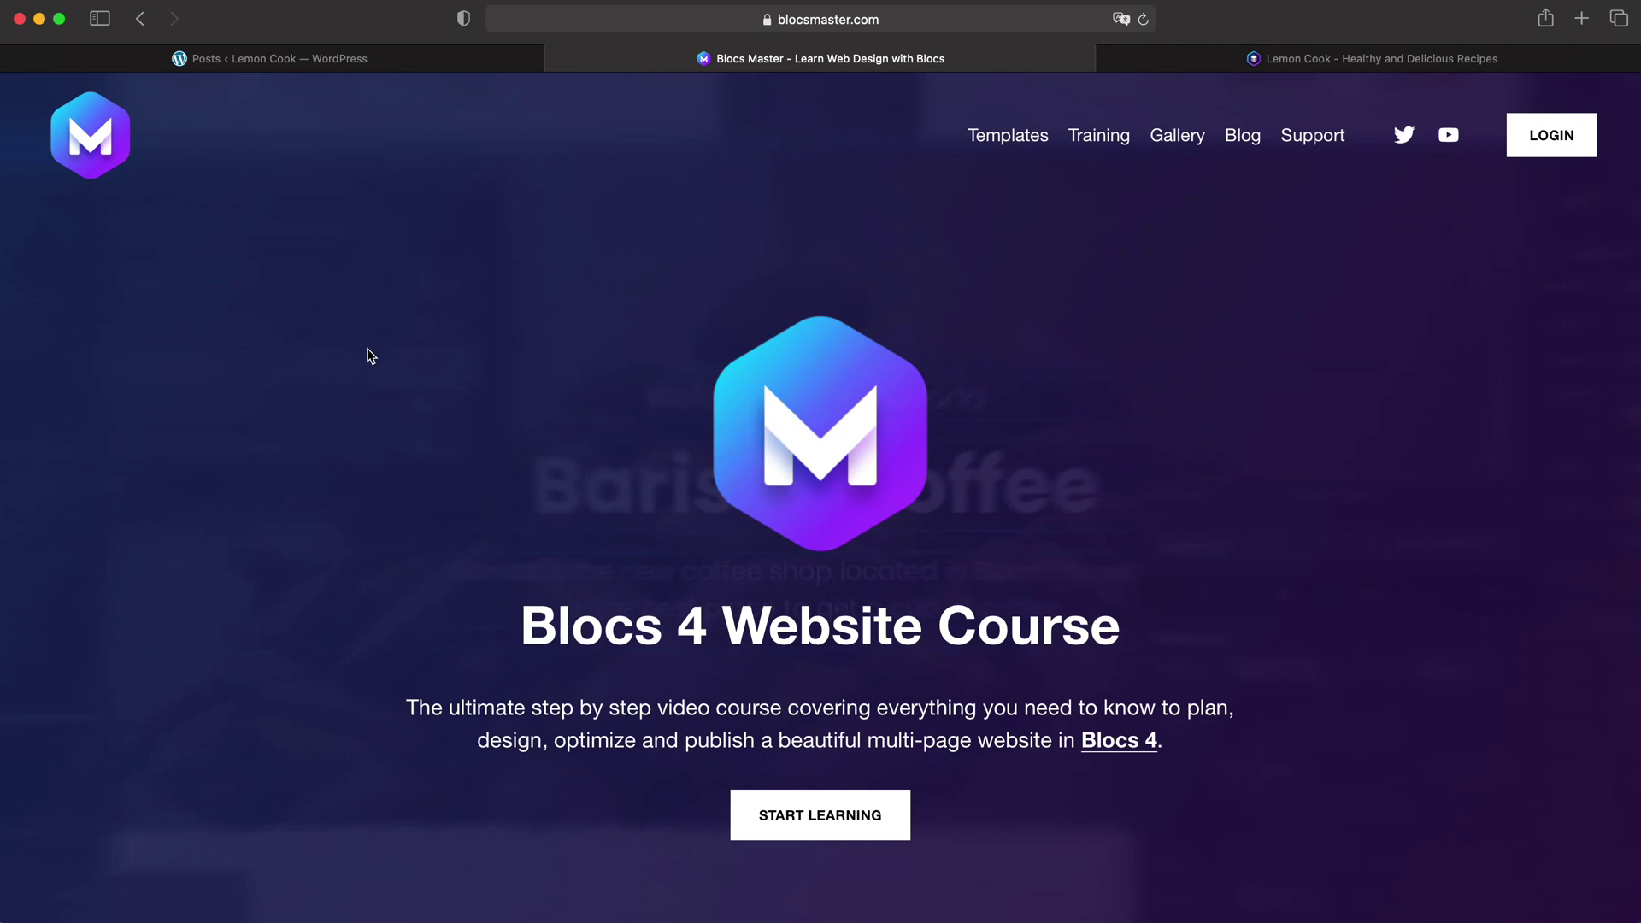
# Step: Open the creator's site from Favorites and go through Work to the Blocs Master Tutorials page
pyautogui.scroll(-4, 633, 311)
pyautogui.scroll(4, 534, 163)
pyautogui.click(656, 21)
pyautogui.click(619, 144)
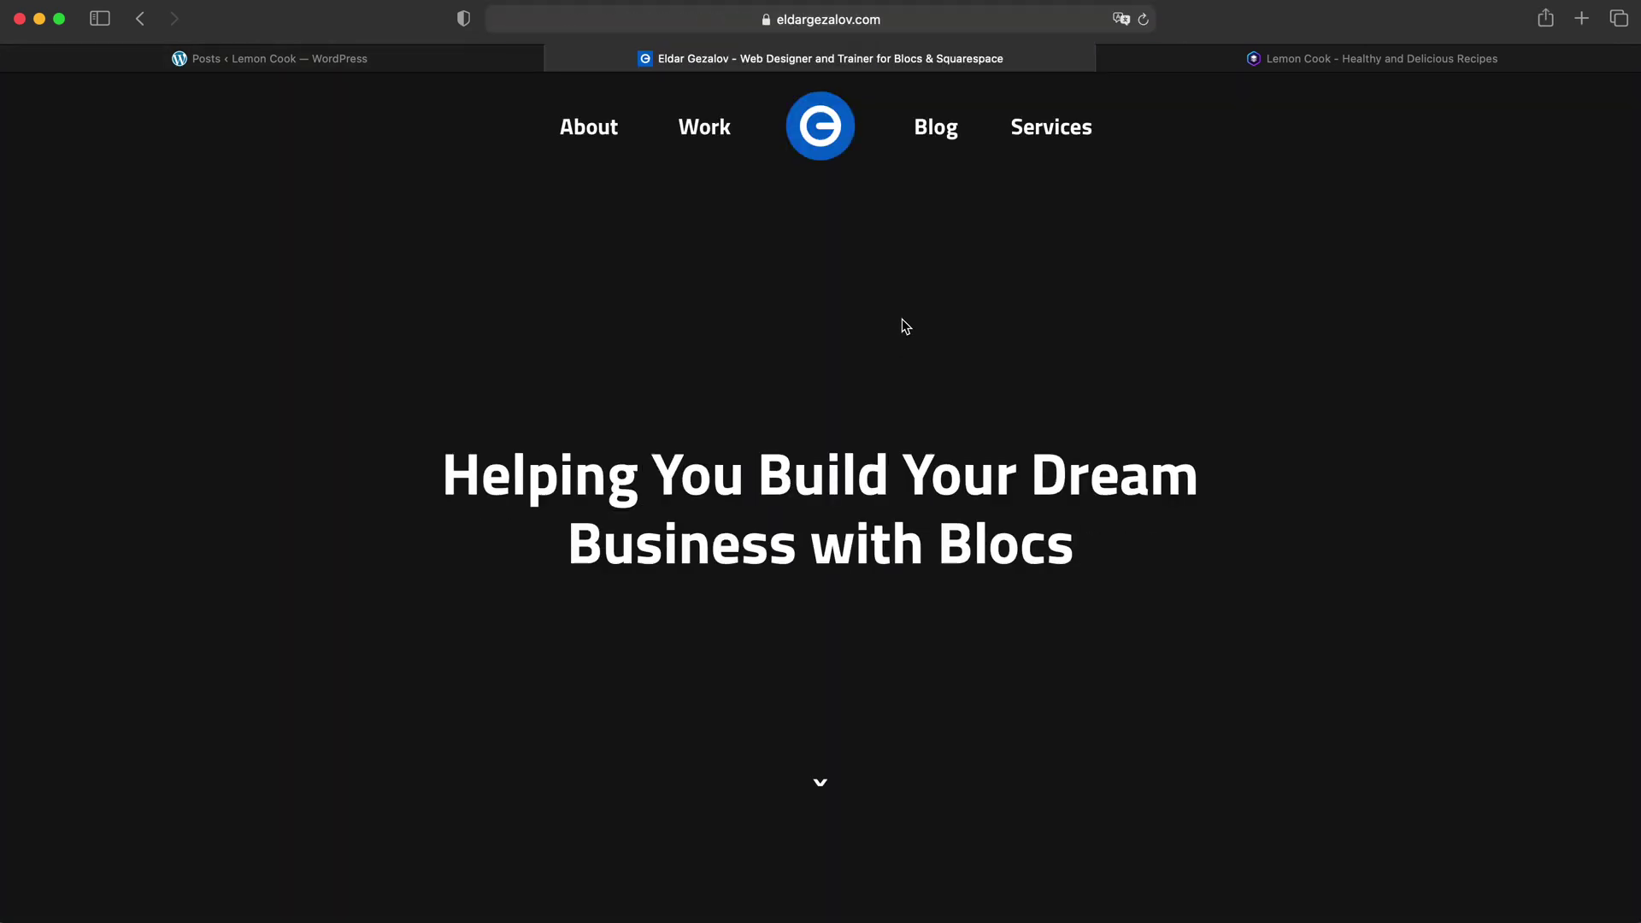
pyautogui.click(725, 156)
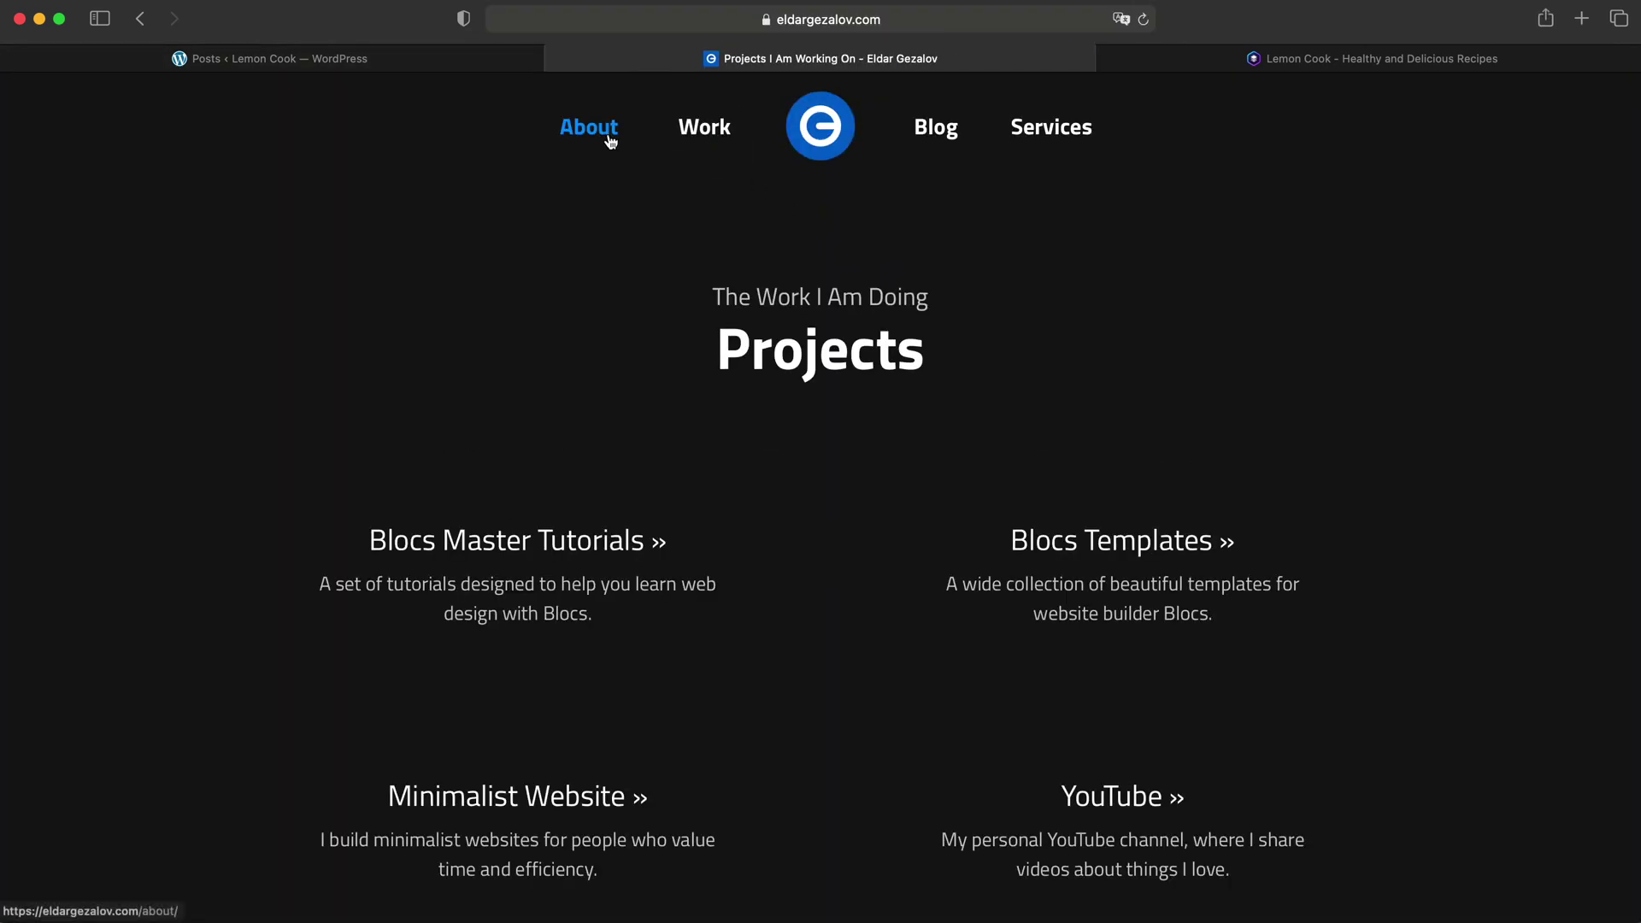
pyautogui.click(547, 535)
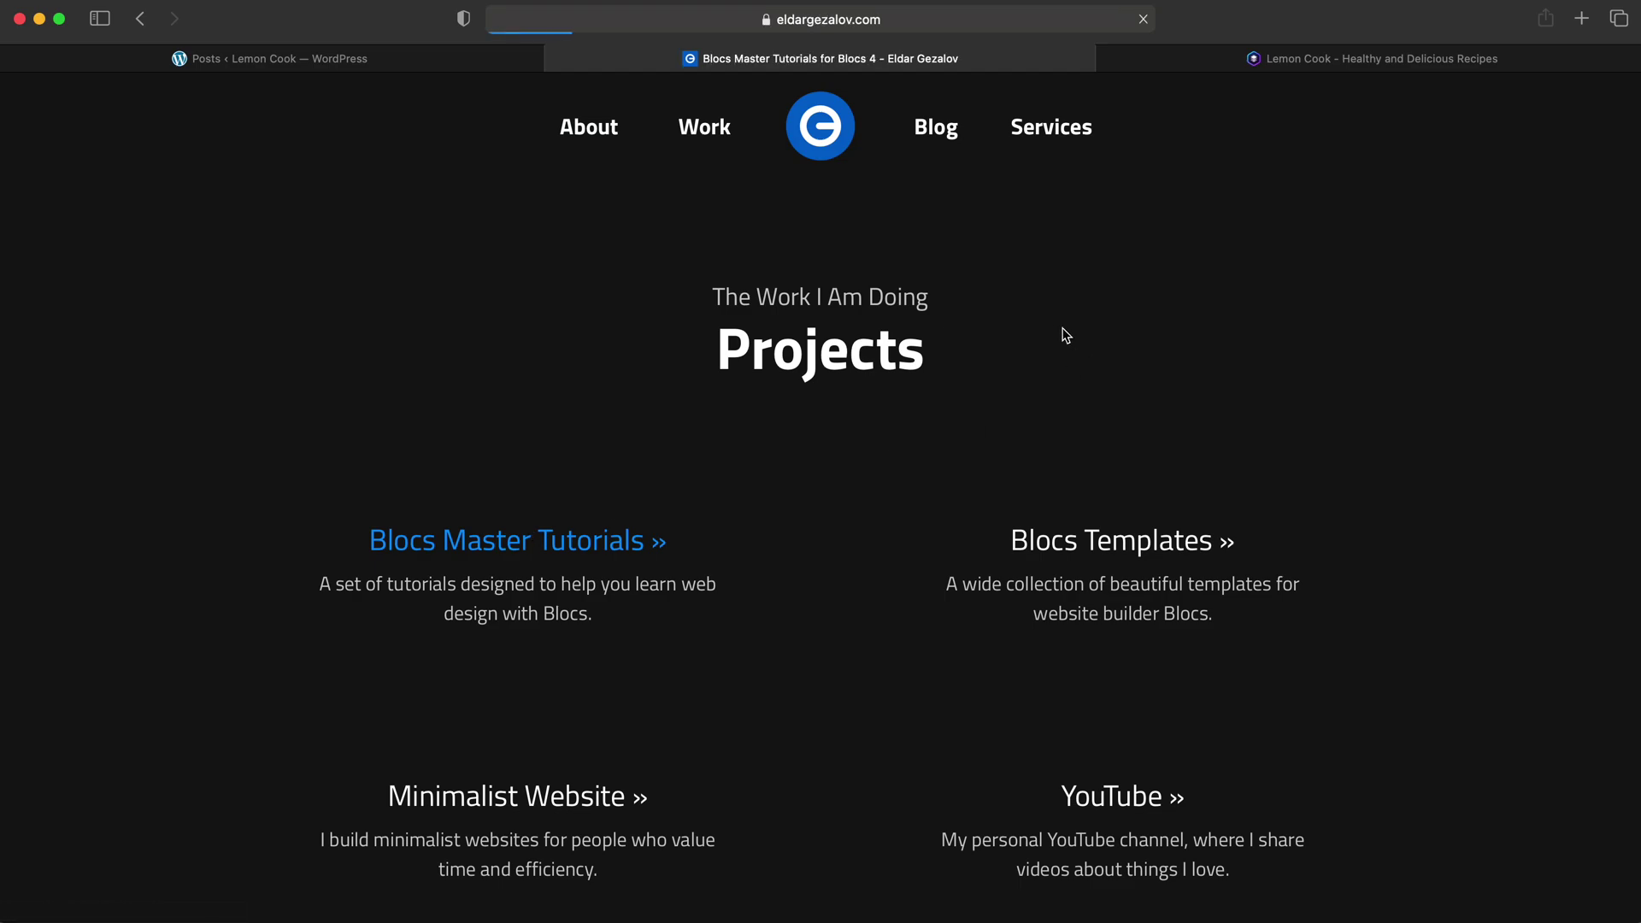
# Step: Scroll through the Blocs Master Tutorials page, then return to the Lemon Cook tab
pyautogui.scroll(-8, 1082, 376)
pyautogui.scroll(-20, 1082, 376)
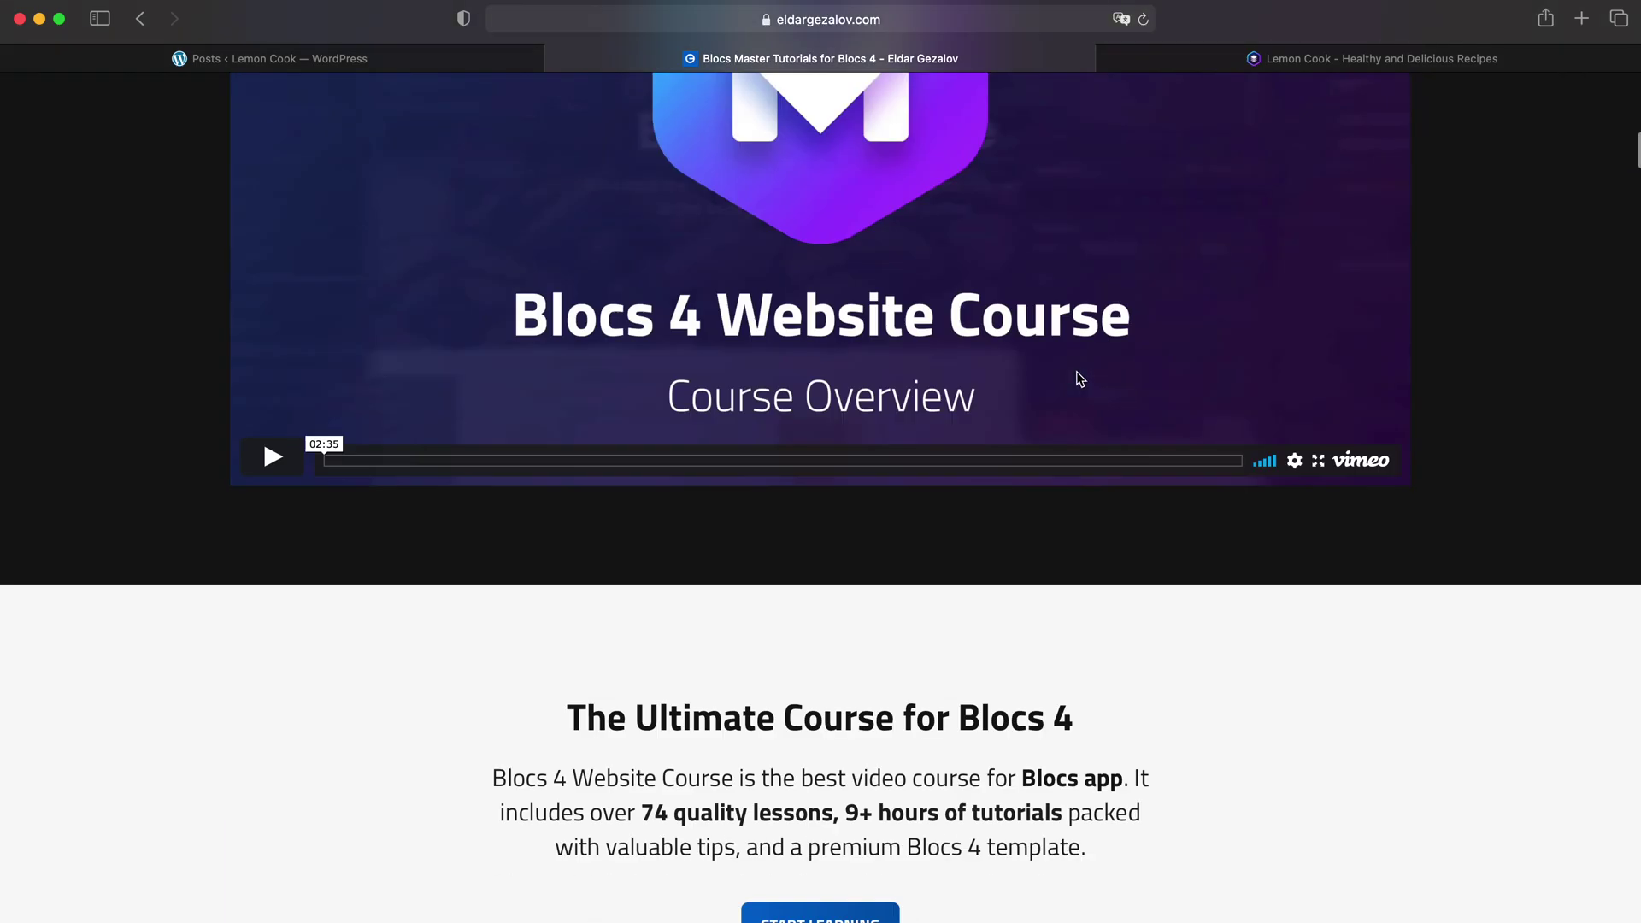
pyautogui.scroll(-20, 1077, 379)
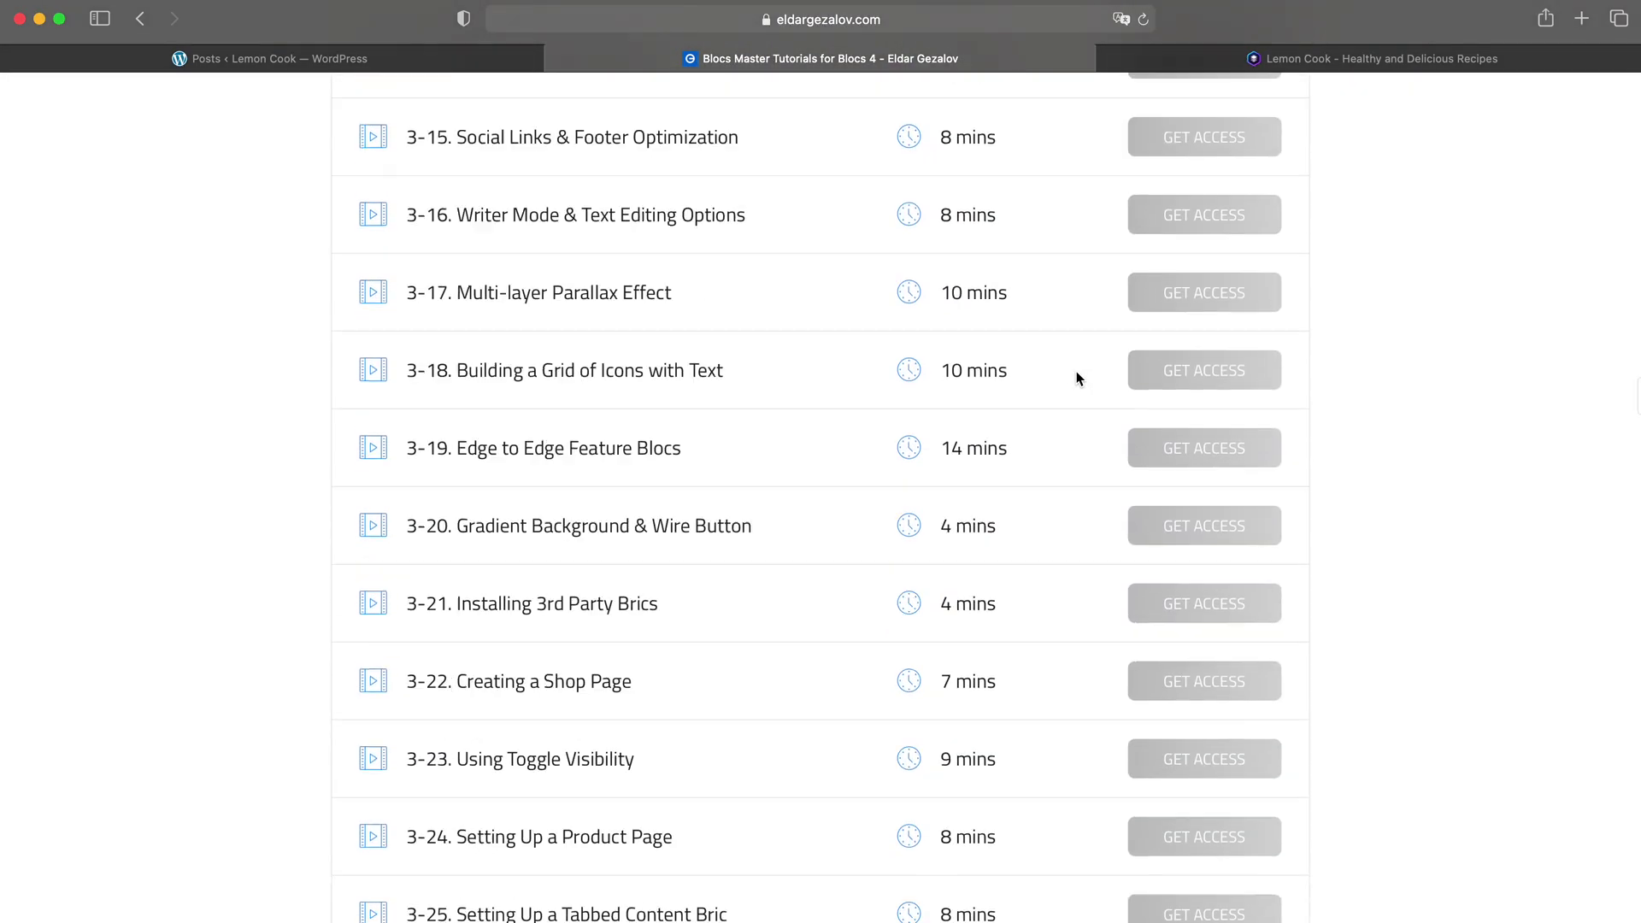
pyautogui.scroll(20, 913, 252)
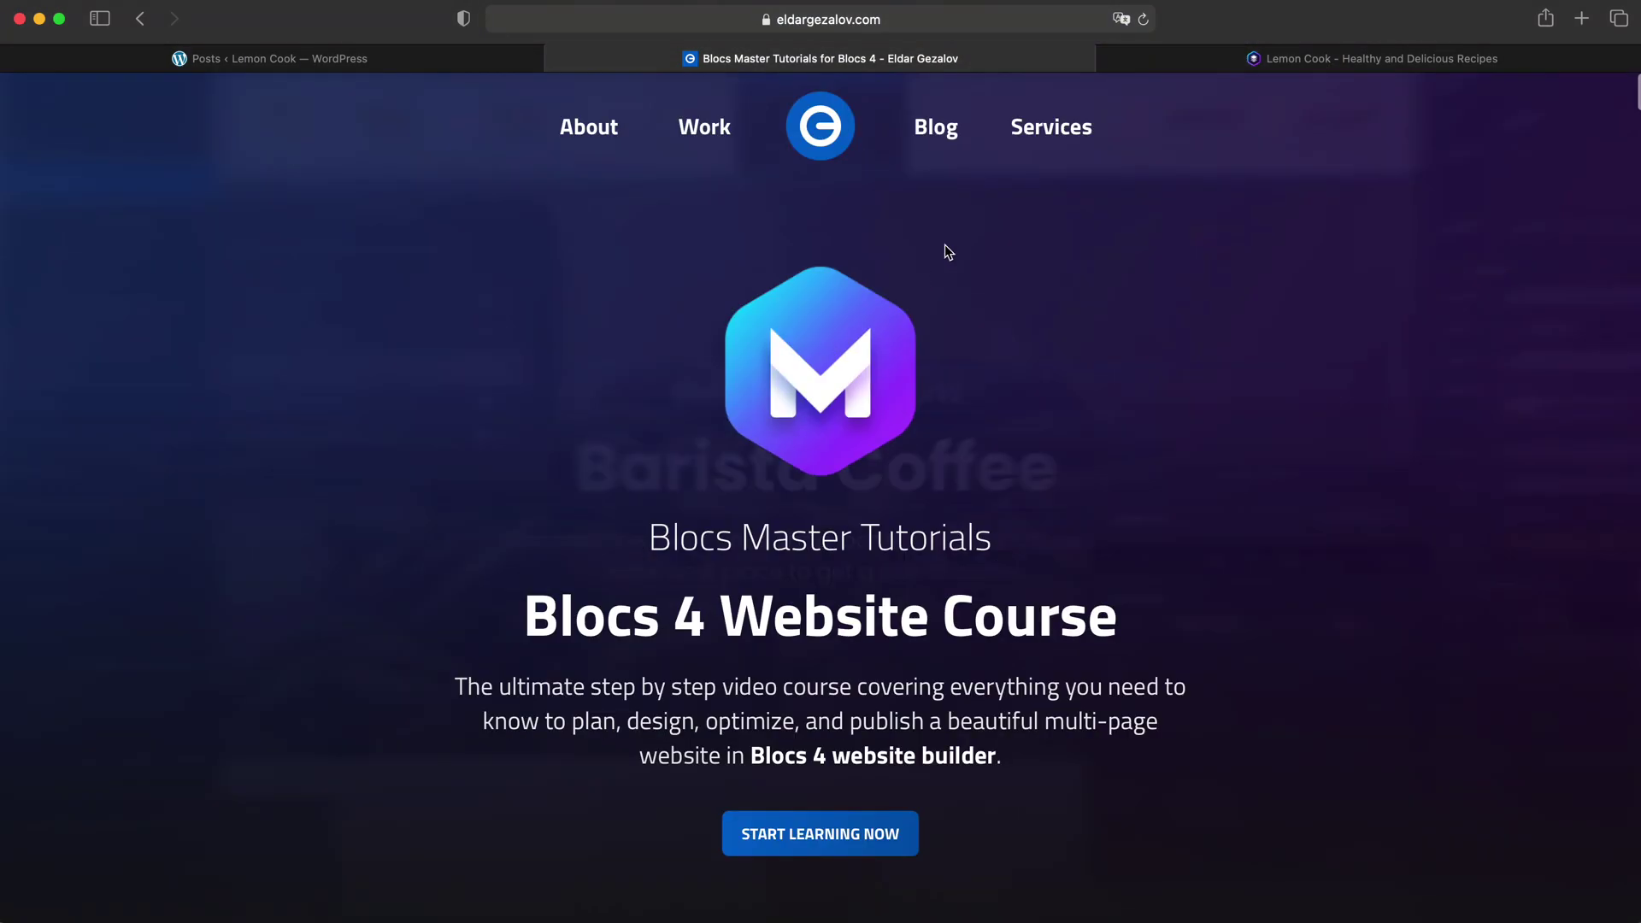
pyautogui.click(1241, 56)
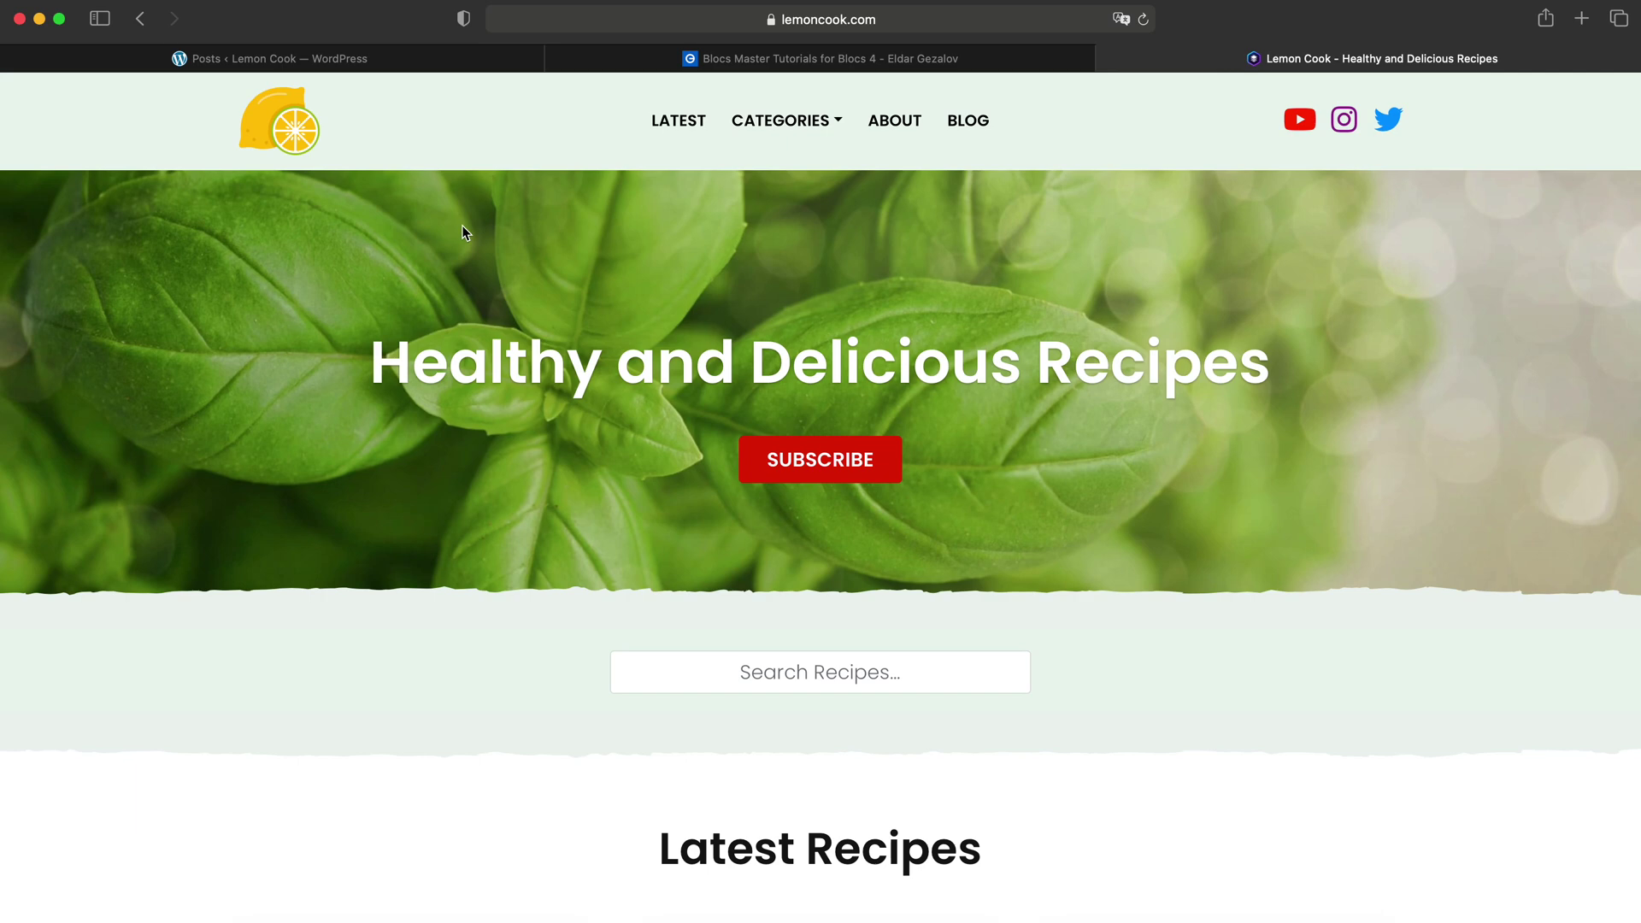